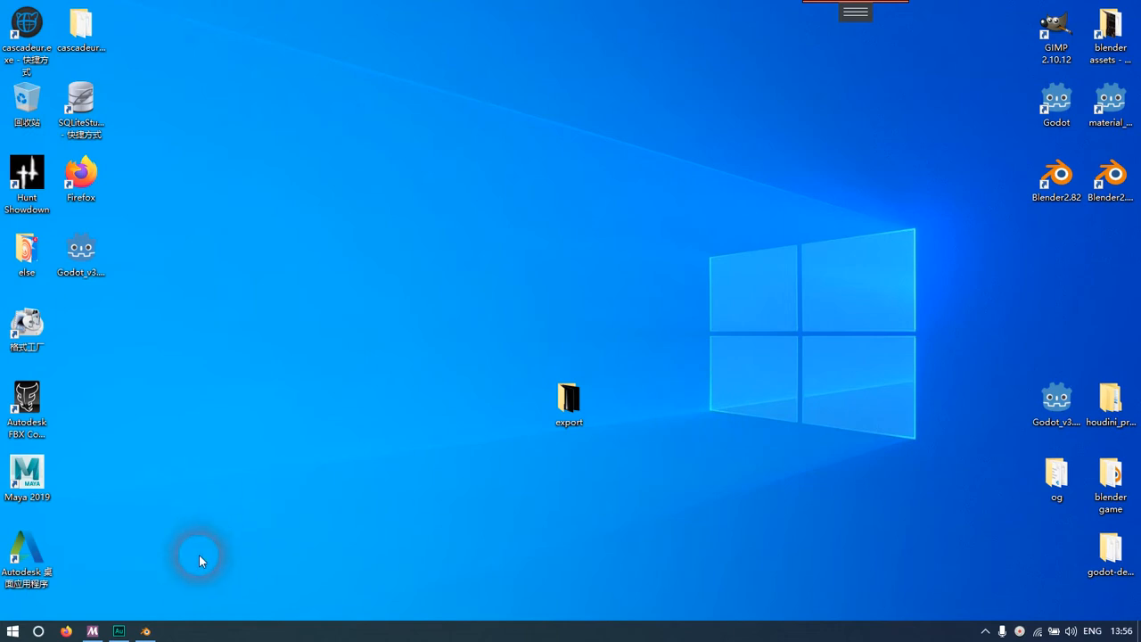
Refresh the desktop and switch to the Firefox browser
right_click(134, 570)
key(e)
click(66, 631)
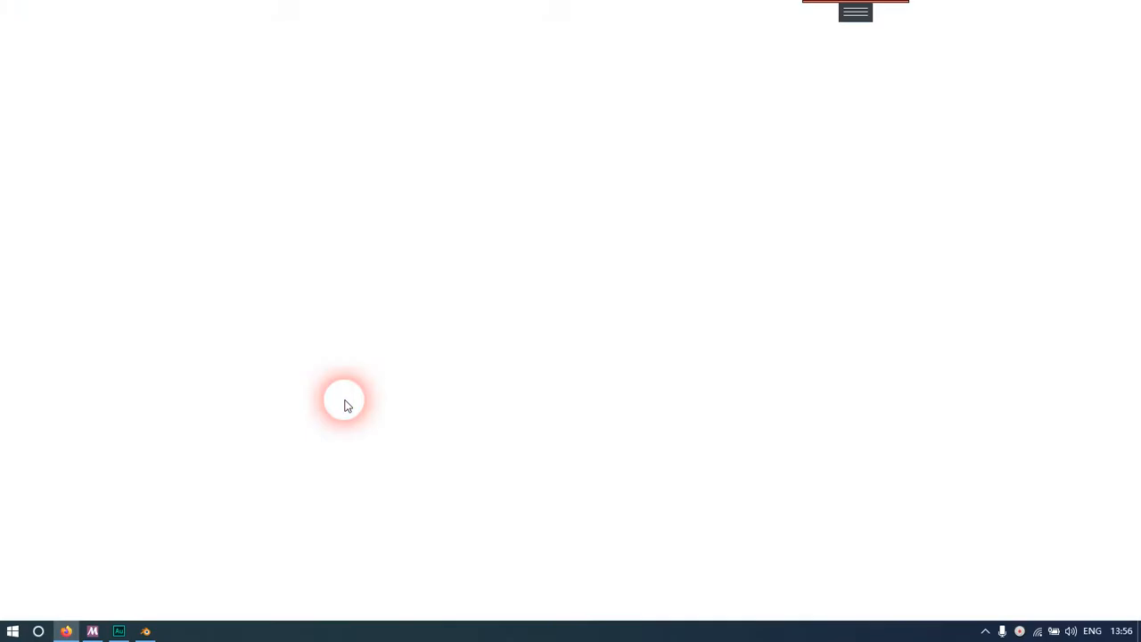
text(ww)
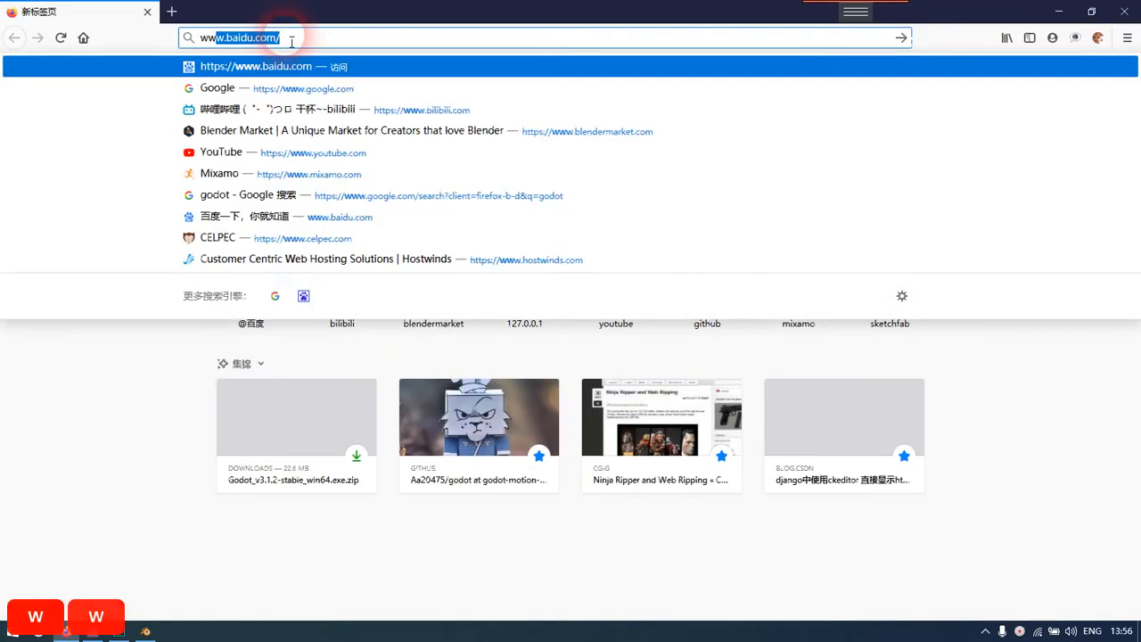
text(w)
key(BackSpace)
key(BackSpace)
key(BackSpace)
key(BackSpace)
key(BackSpace)
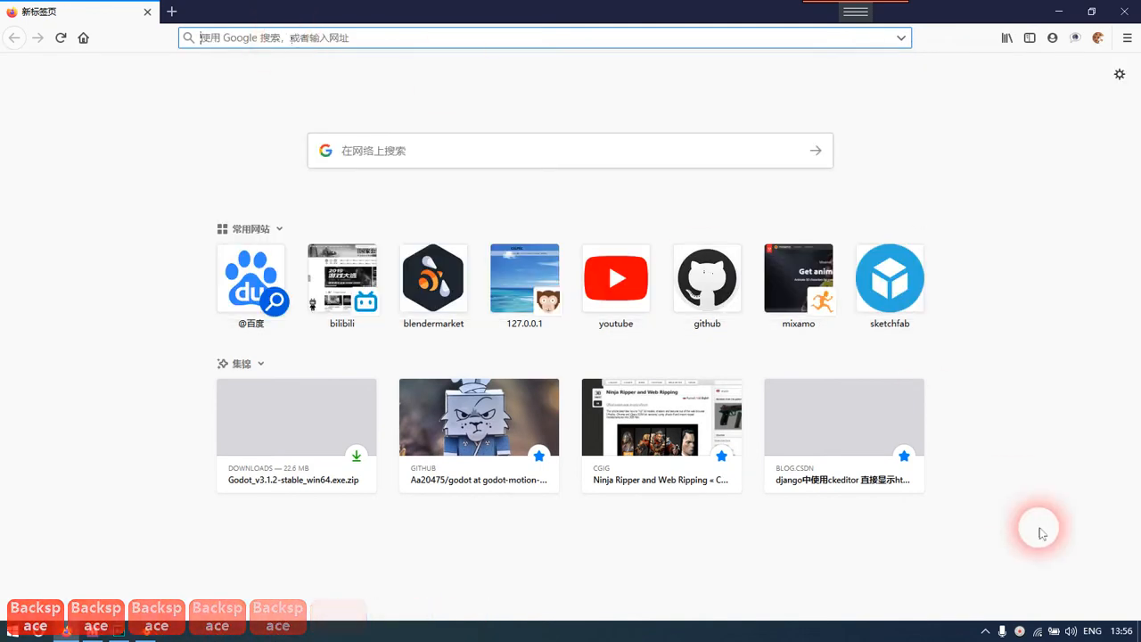
right_click(1020, 631)
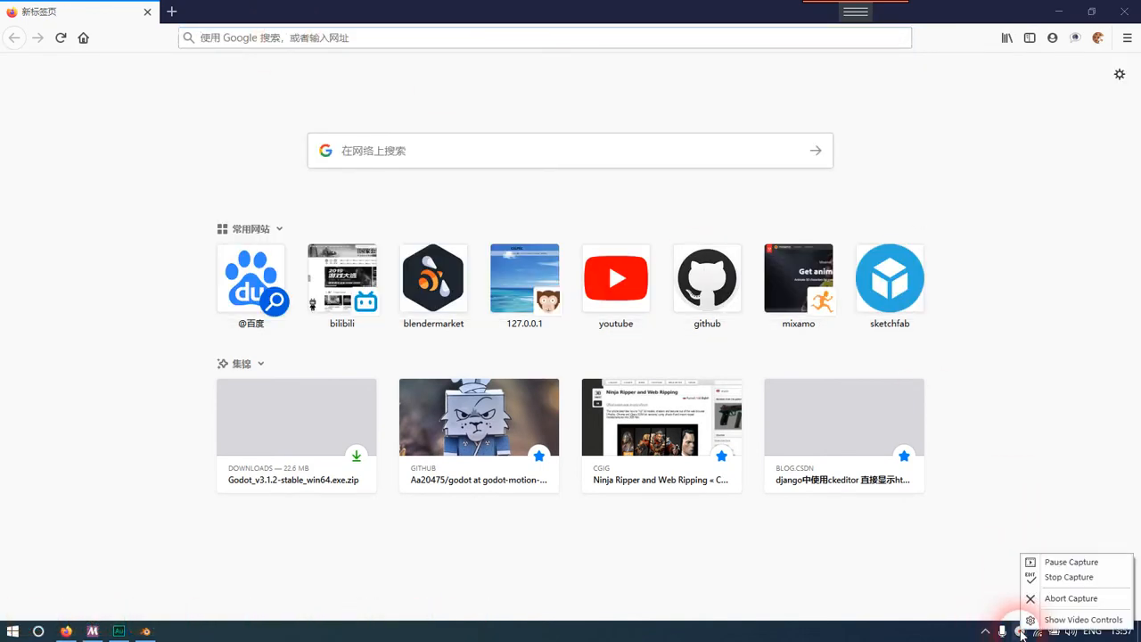
click(962, 599)
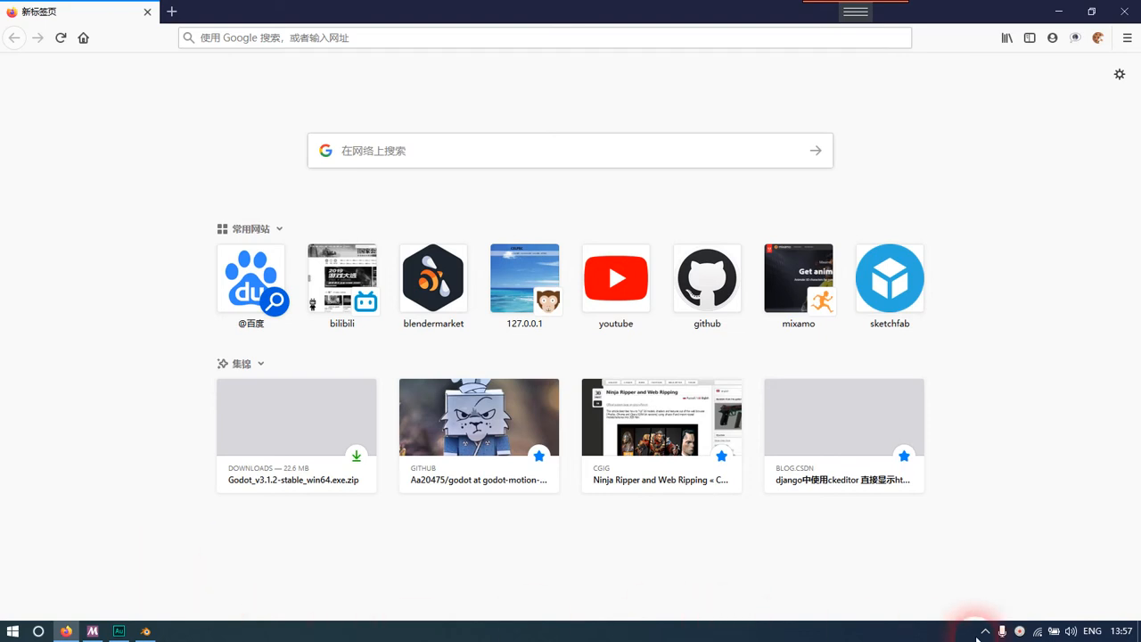
key(shift+p)
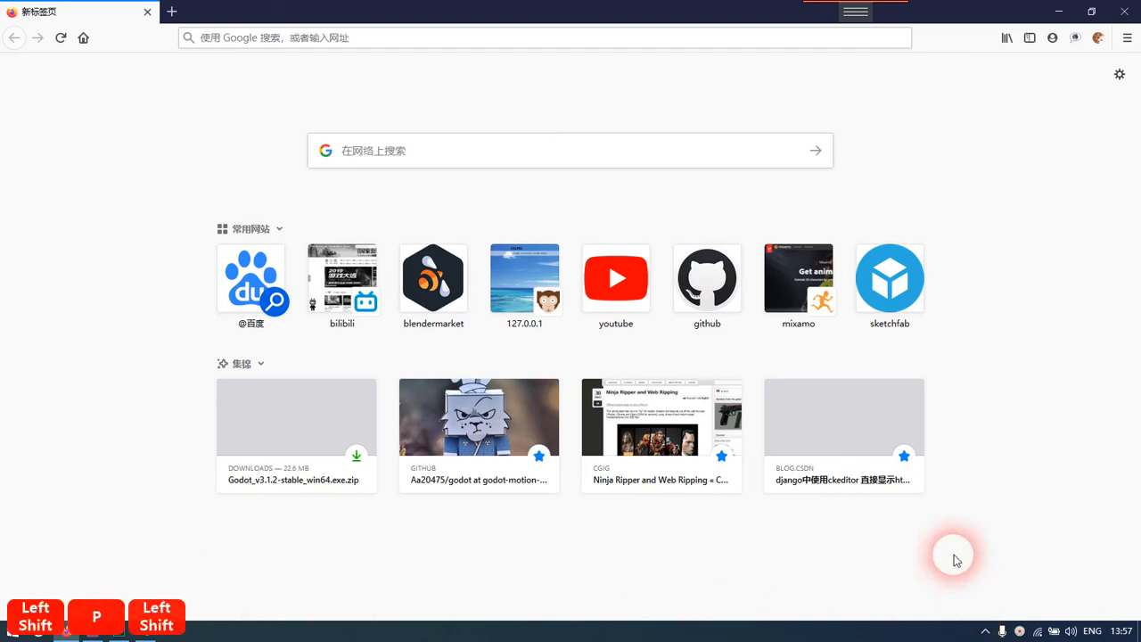
Search Google for "diablo", refining it to an image search for "diablo drop"
click(257, 37)
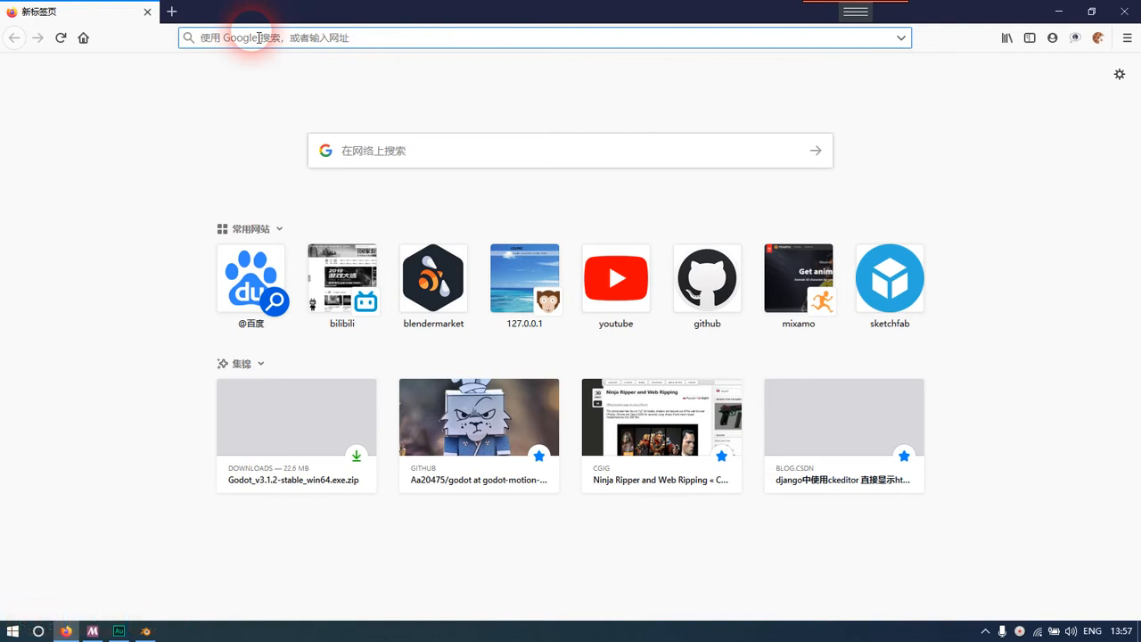
text(diablo)
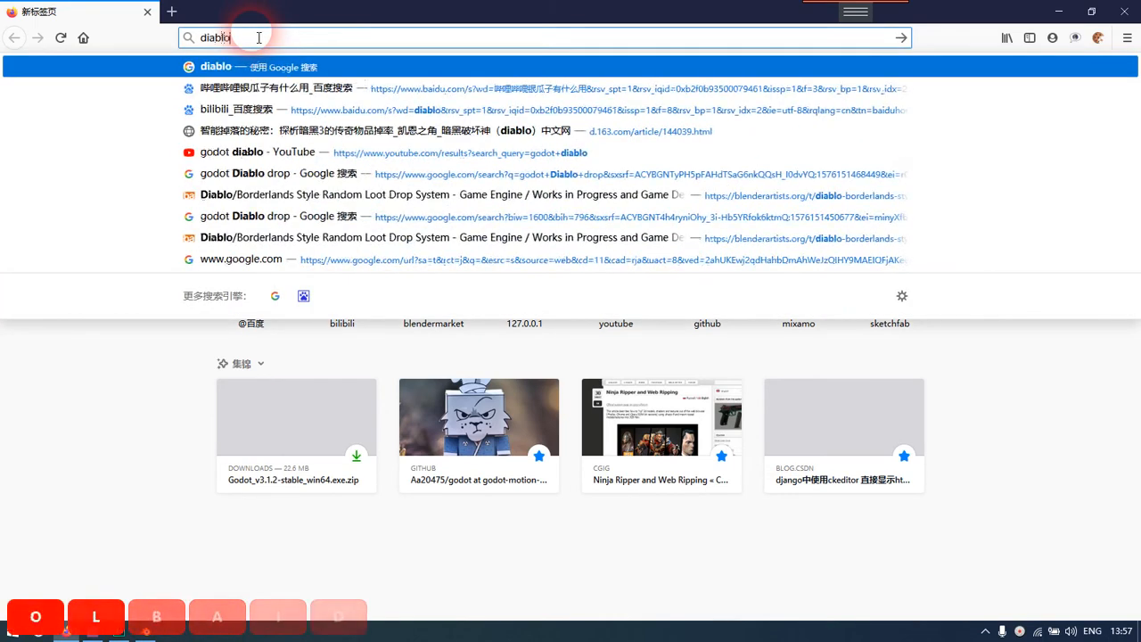
key(Return)
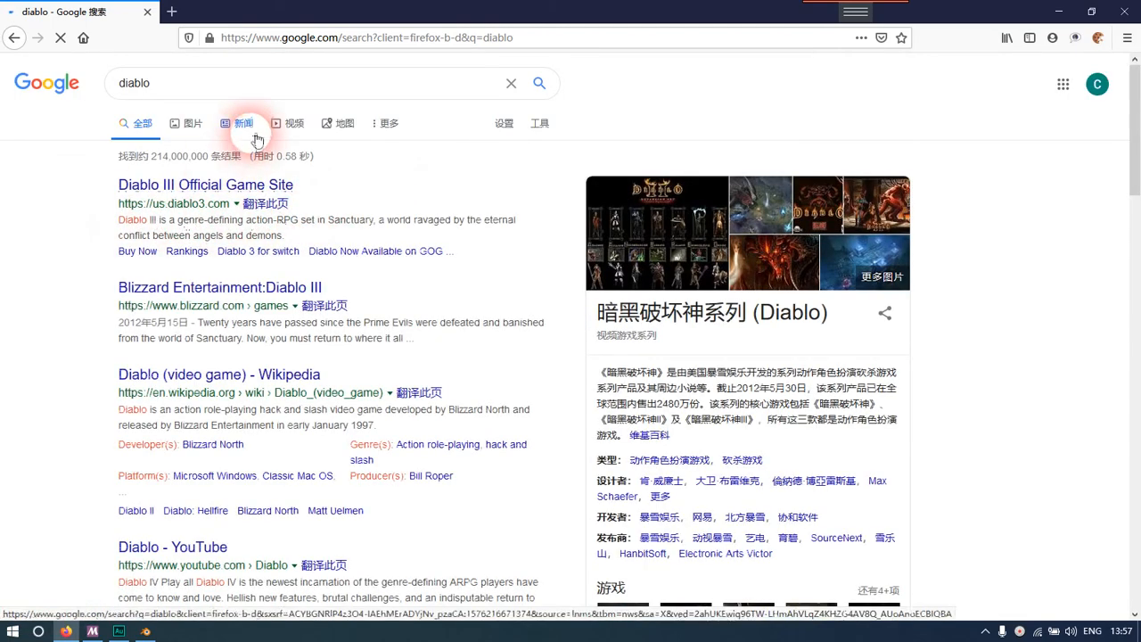
click(313, 84)
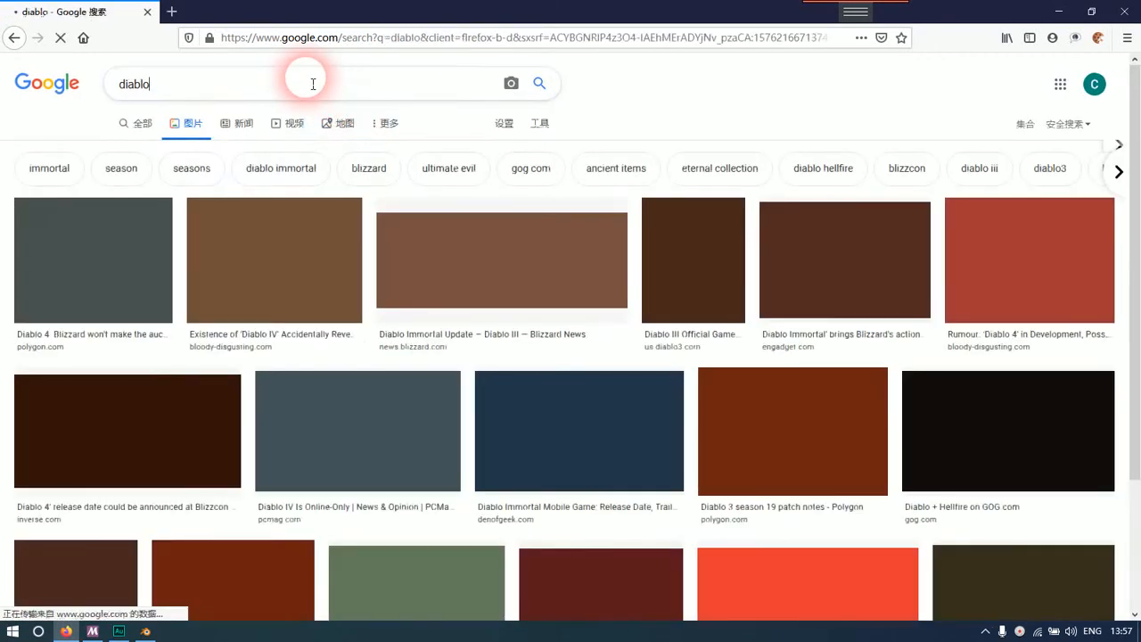
text(drop)
key(Return)
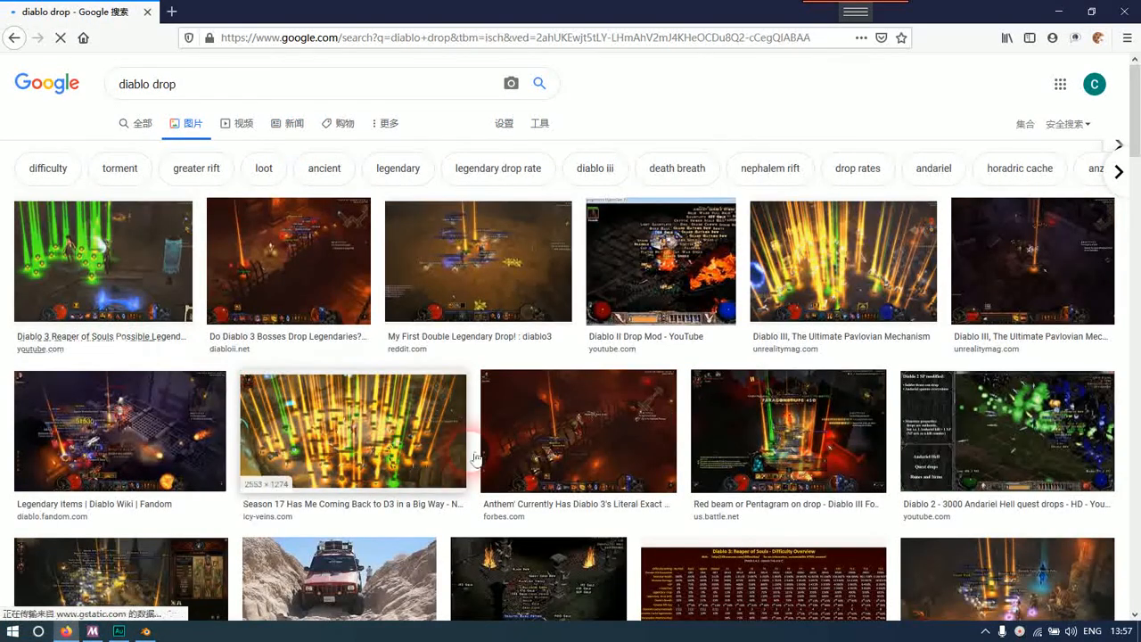
Browse the image results and open the first one with green light beams to examine the legendary drop effect
scroll(519, 400, down, 4)
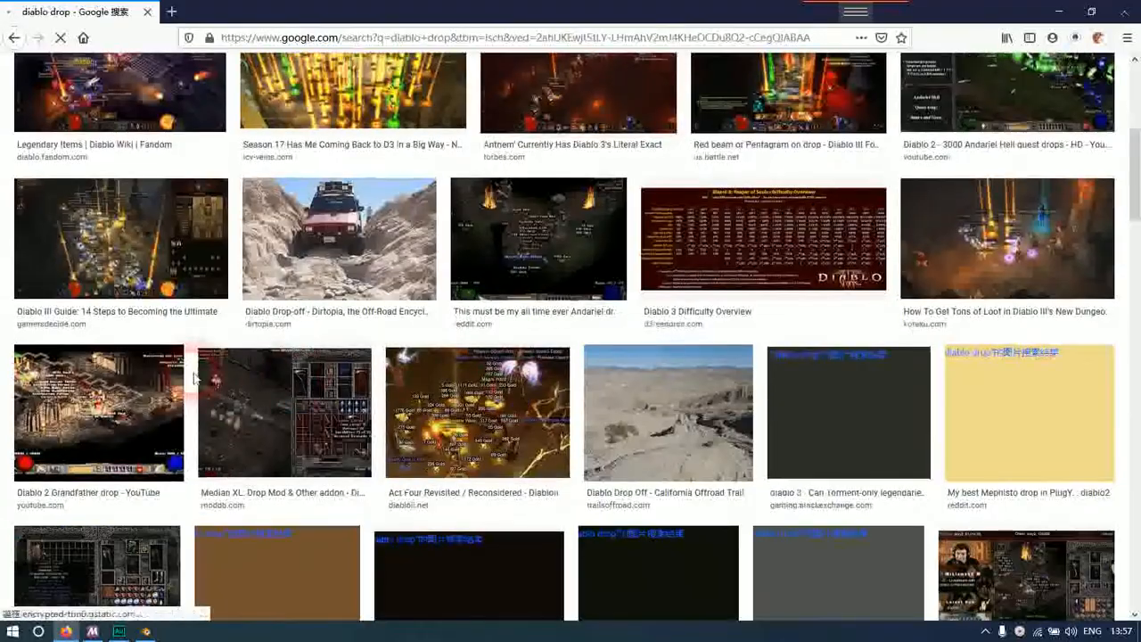
scroll(193, 378, up, 5)
click(178, 280)
scroll(381, 326, down, 2)
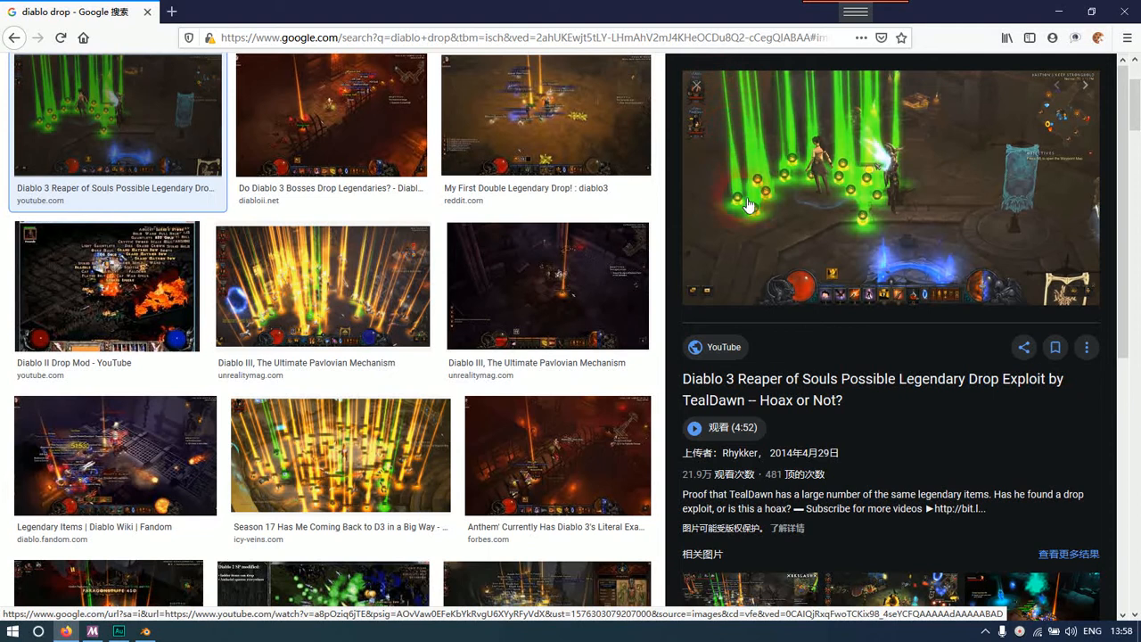
scroll(853, 296, up, 3)
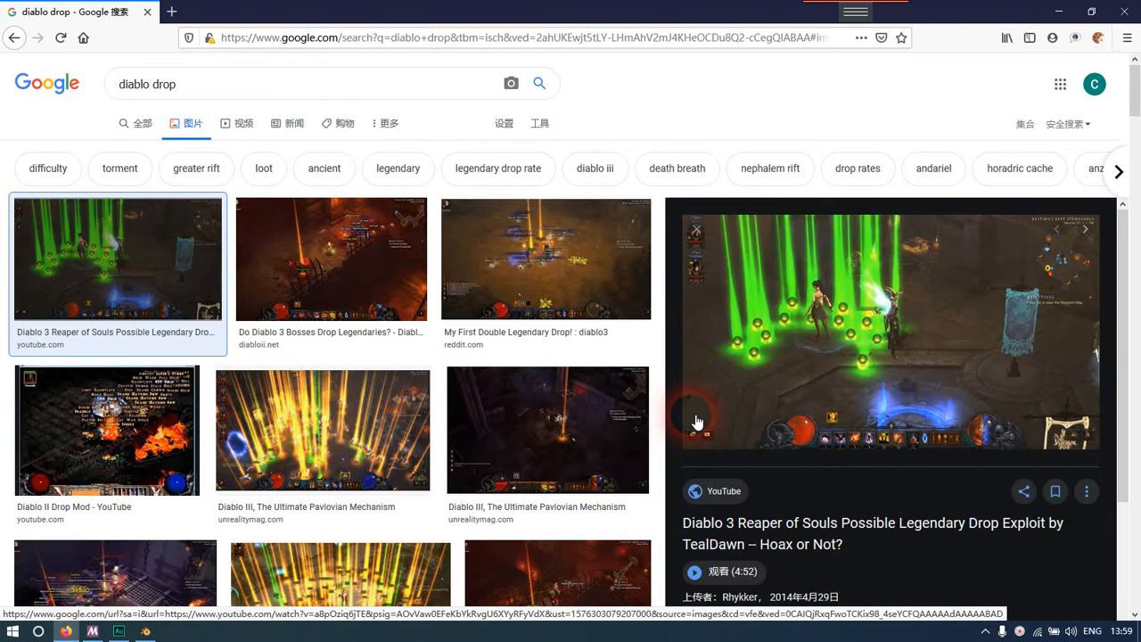
Switch to Blender 2.81a by launching it from the desktop, and dismiss its splash screen
key(super)
key(super+d)
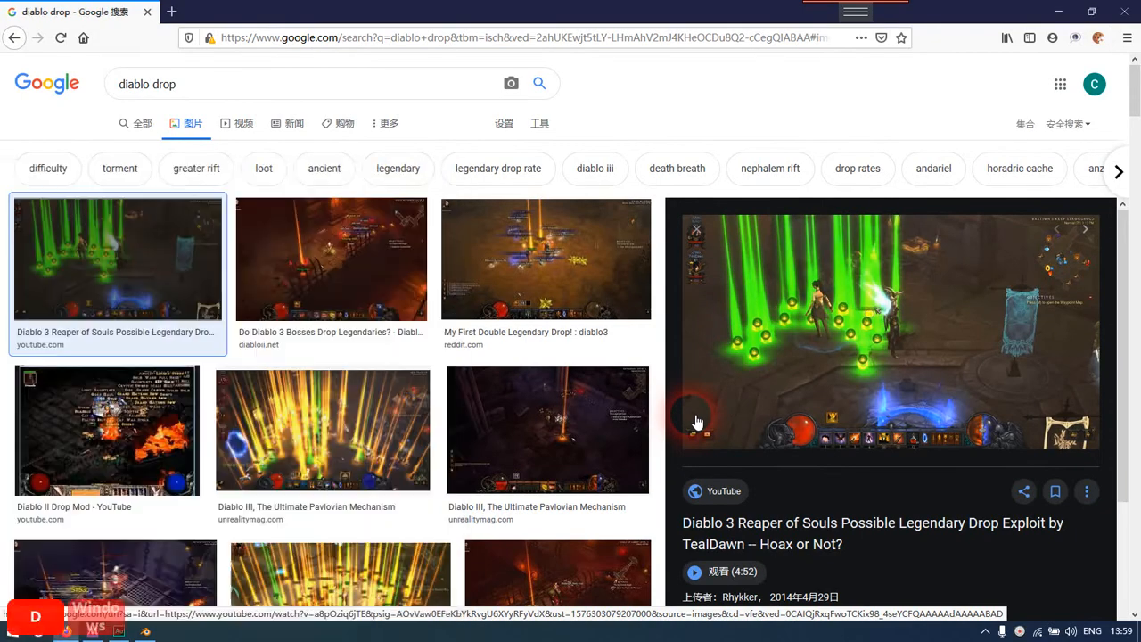
double_click(1109, 187)
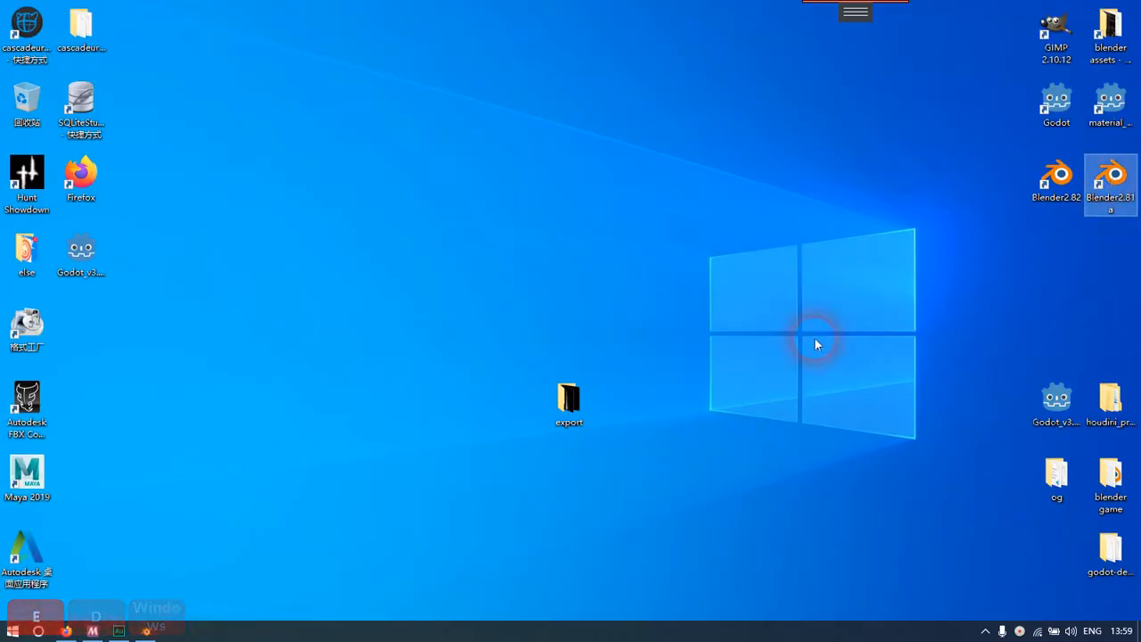
key(Return)
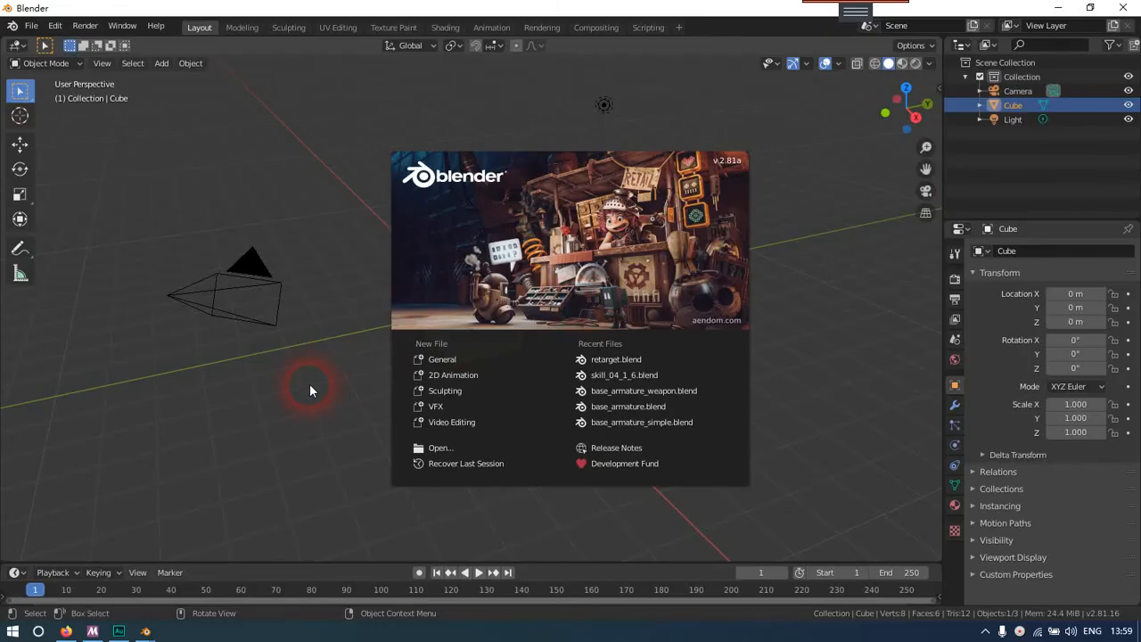
click(310, 390)
click(32, 27)
click(107, 225)
click(477, 272)
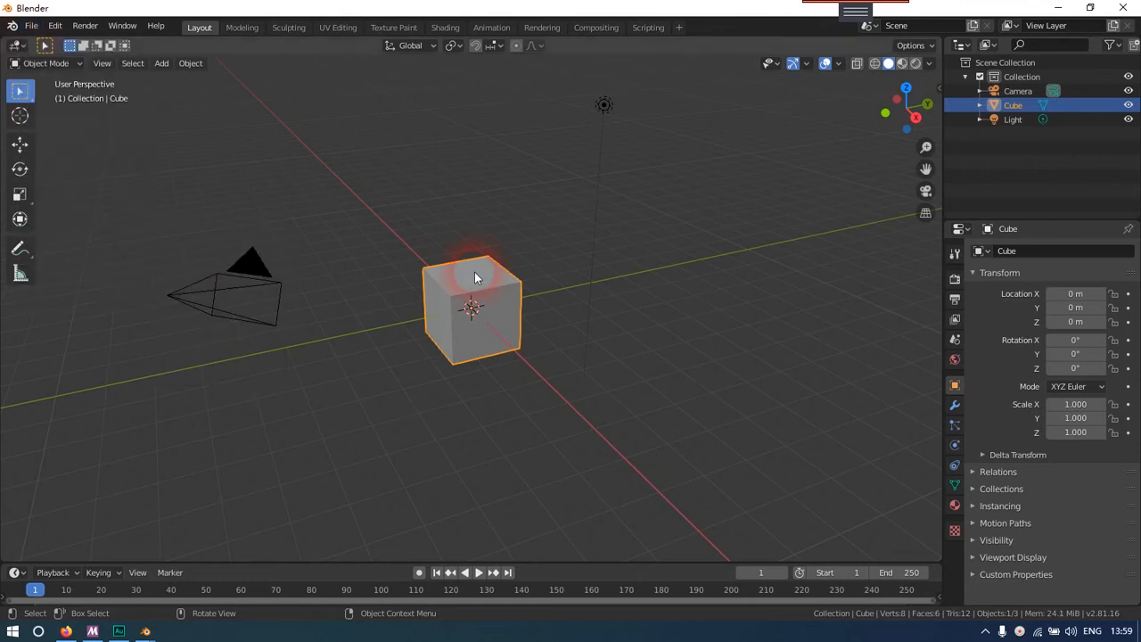
Delete all the default objects from the scene: the cube, camera and light
scroll(475, 277, down, 2)
scroll(481, 276, up, 3)
key(a)
scroll(481, 277, down, 3)
mouse_move(481, 276)
middle_down()
mouse_move(435, 276)
mouse_move(466, 275)
middle_up()
key(x)
click(468, 274)
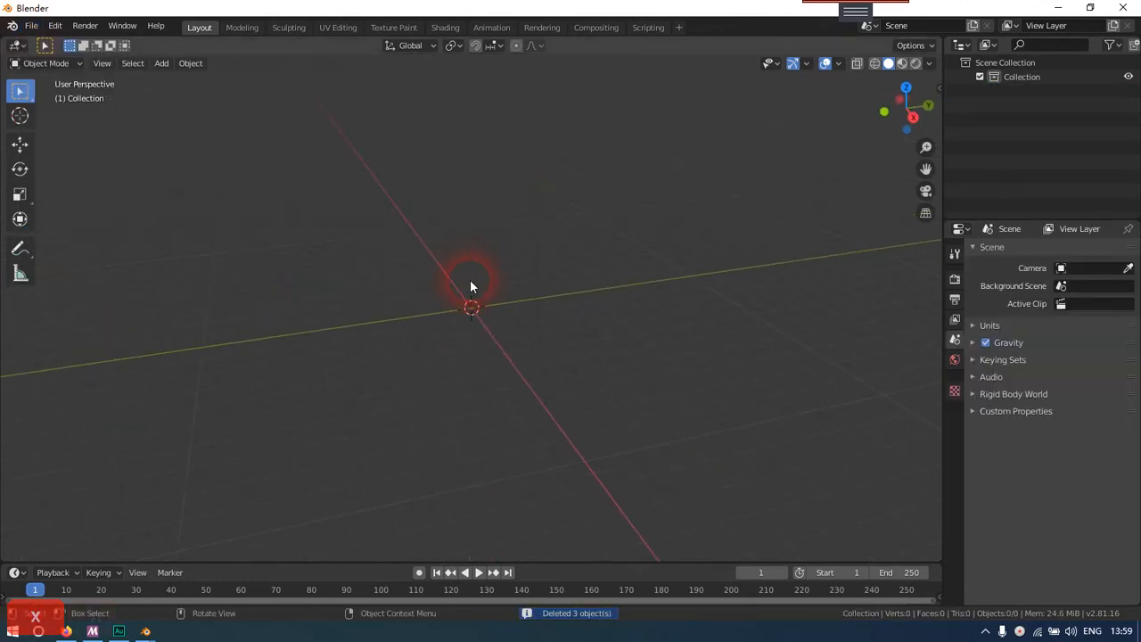
Add a mesh cylinder at the world origin
key(shift+a)
mouse_move(469, 281)
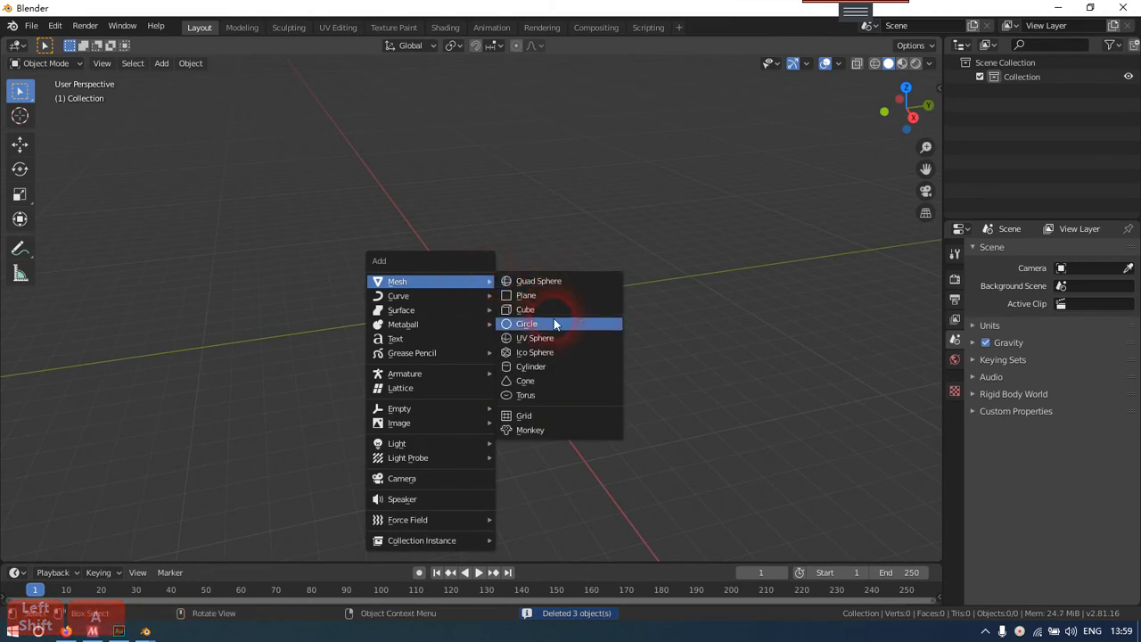
click(555, 365)
Scale the cylinder into a thin, tall pole, about 0.28 in X and Y and about 5.7 in Z
scroll(497, 298, up, 4)
scroll(550, 288, down, 2)
scroll(543, 297, down, 1)
scroll(533, 299, up, 2)
scroll(533, 299, down, 3)
key(s)
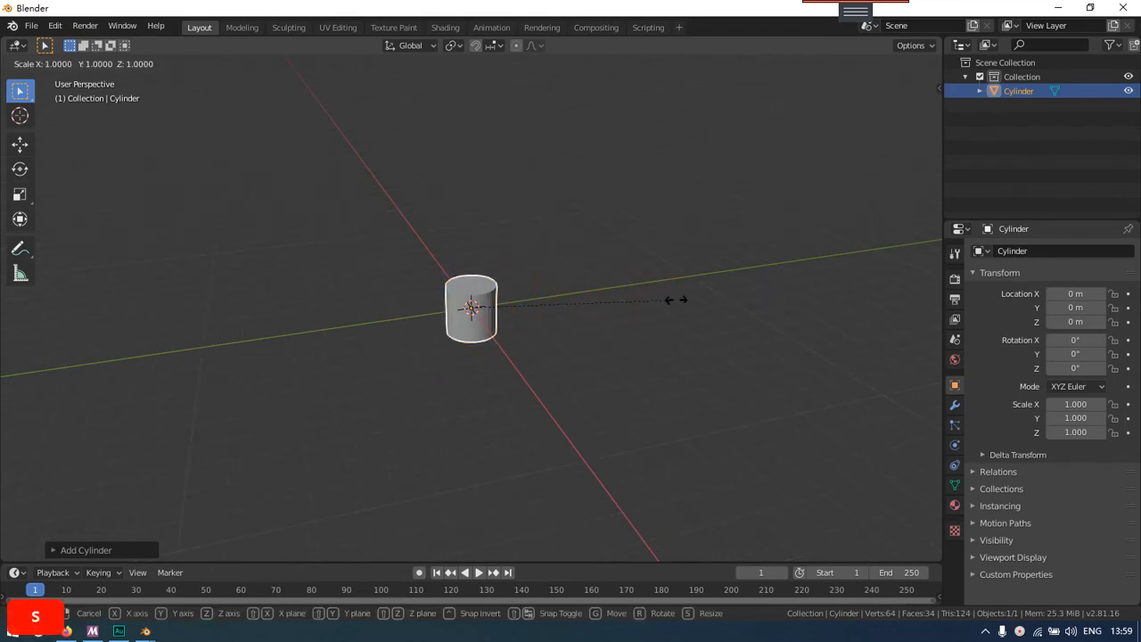
click(529, 306)
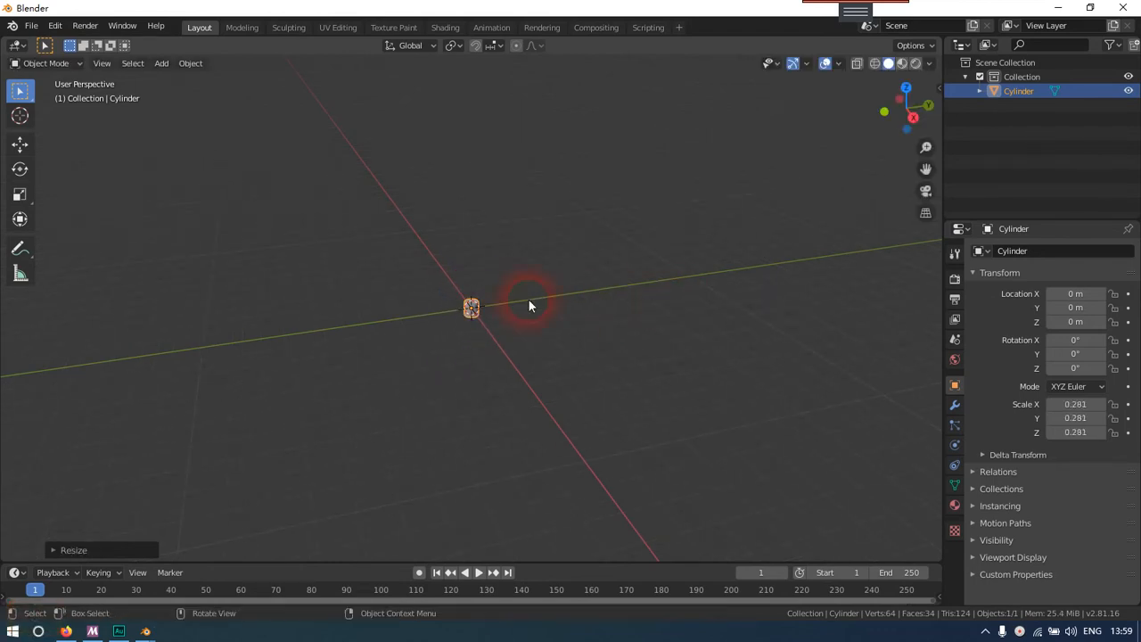
key(s)
key(z)
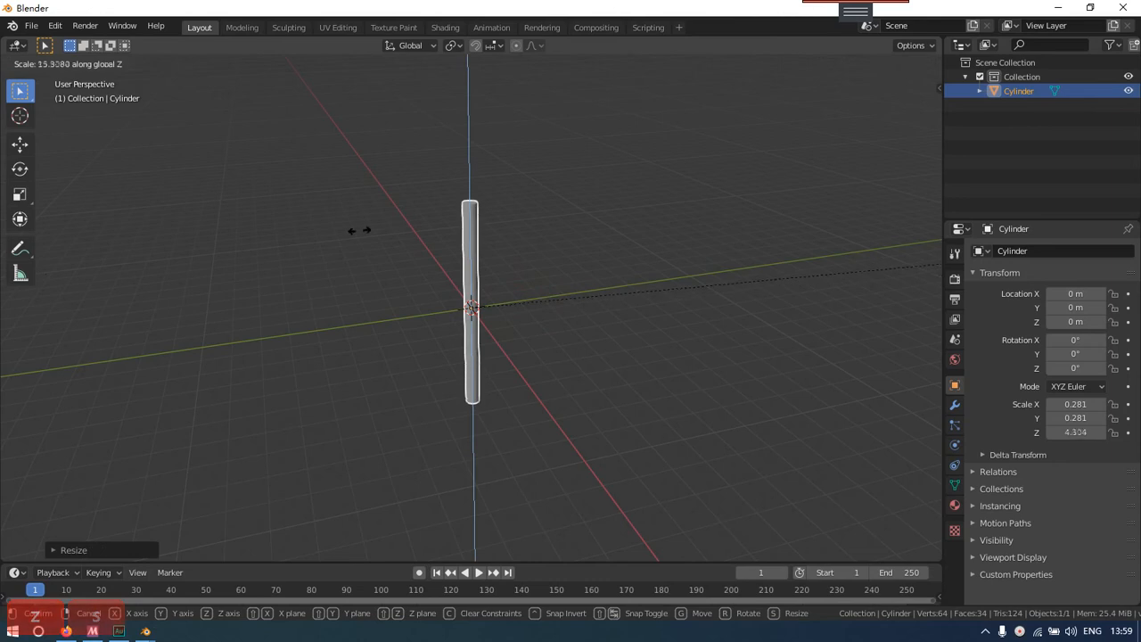
click(581, 232)
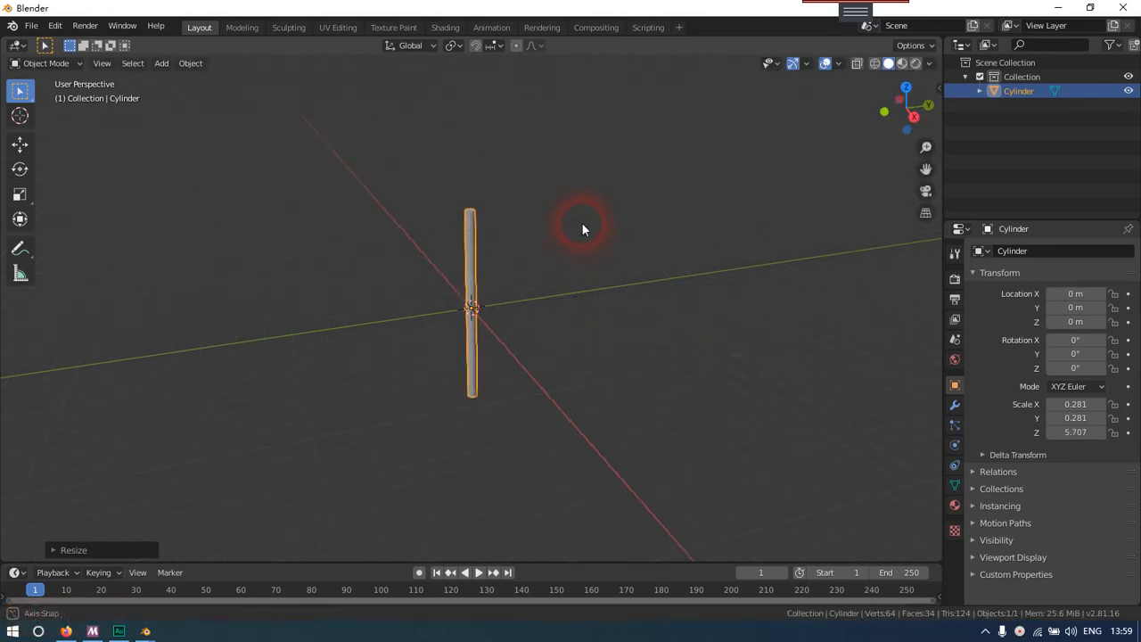
Move the cylinder up along Z to about 5.7 m so its base sits at the origin
key(g)
key(z)
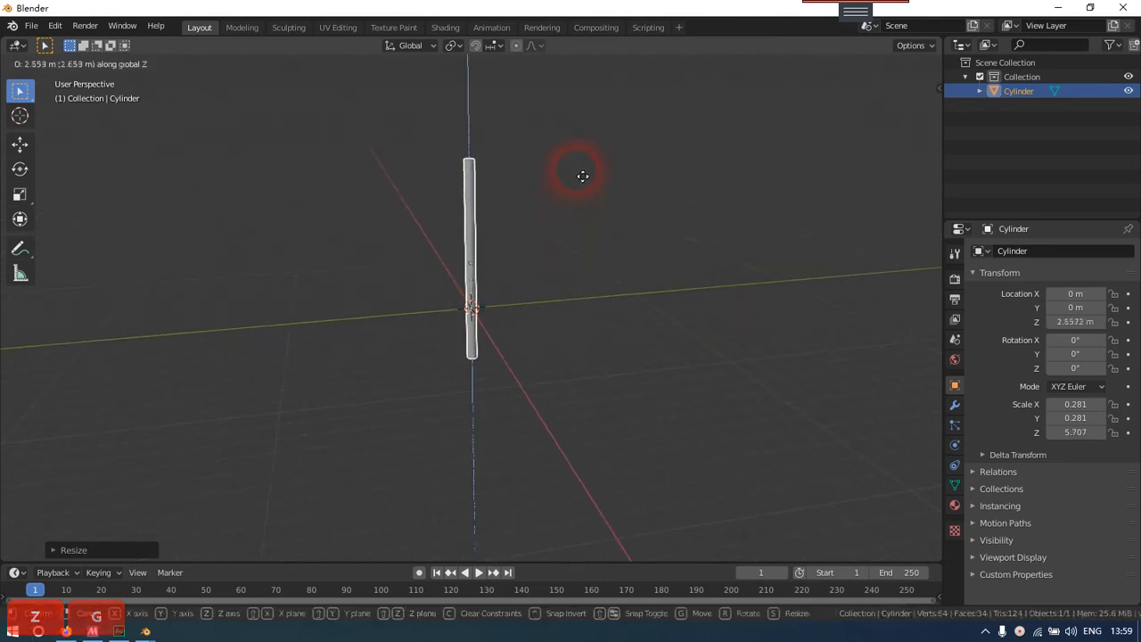
key(ctrl)
click(581, 119)
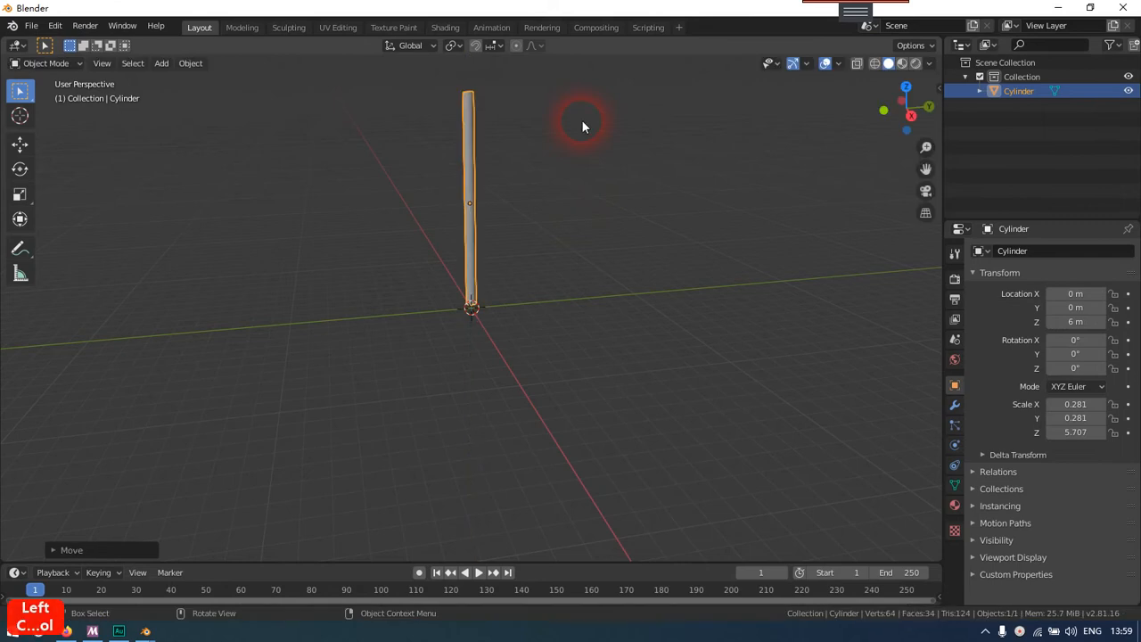
key(KP_End)
scroll(558, 182, up, 6)
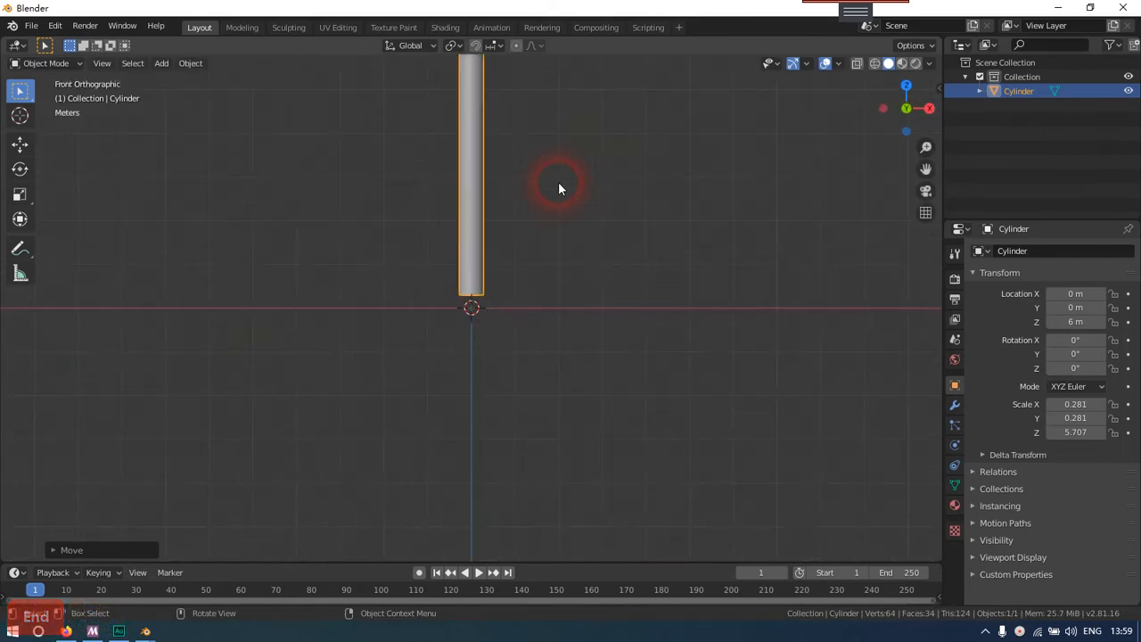
key(g)
key(z)
click(561, 212)
middle_drag(556, 207, 509, 234)
click(516, 290)
Add a mesh plane at the cylinder's base
scroll(518, 290, down, 3)
mouse_move(524, 293)
middle_down()
mouse_move(579, 317)
mouse_move(535, 298)
mouse_move(530, 309)
middle_up()
key(shift+a)
mouse_move(530, 311)
click(590, 324)
Rotate the plane 90 degrees around the X axis so it stands upright
middle_drag(603, 331, 617, 360)
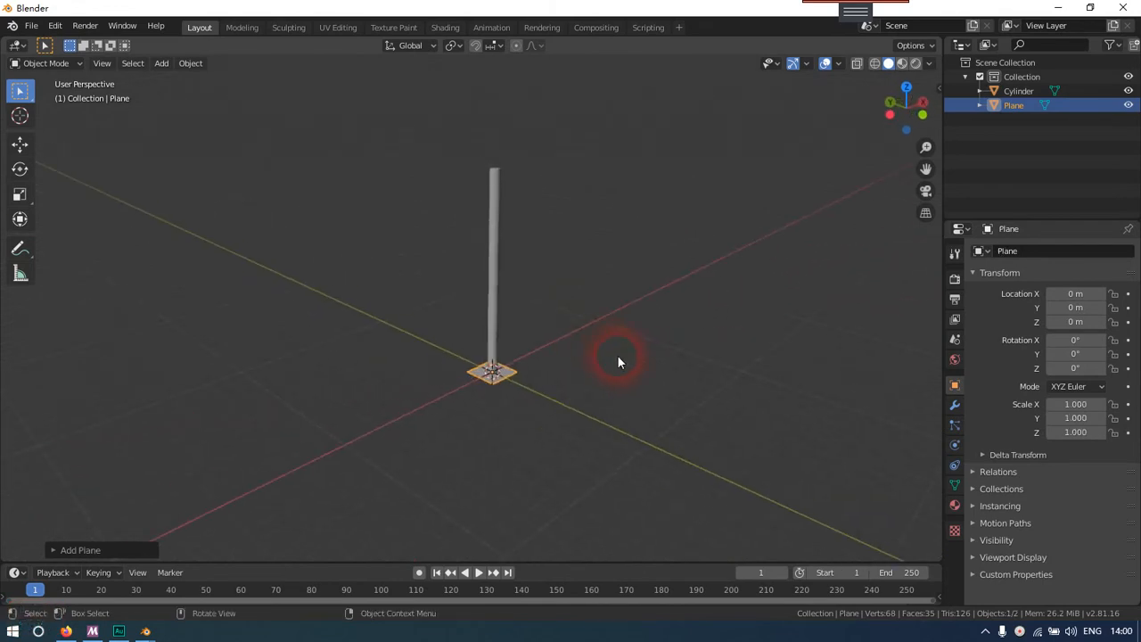
key(r)
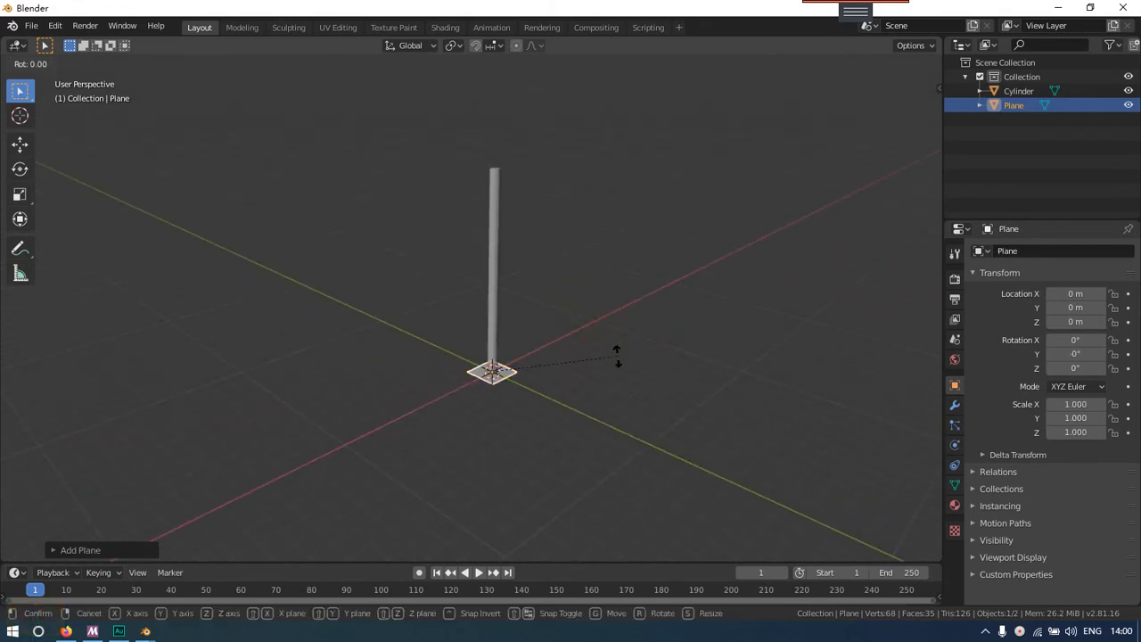
key(x)
key(9)
key(0)
key(Return)
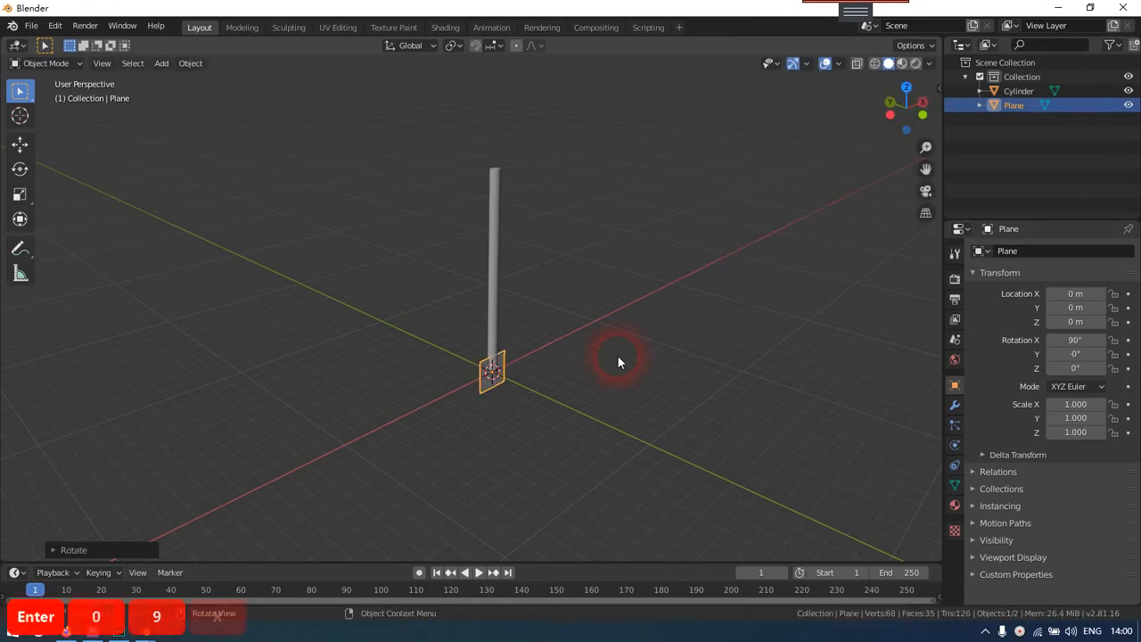
Scale the upright plane uniformly to about -16.92 so it forms a large backdrop around the cylinder
middle_drag(617, 355, 466, 323)
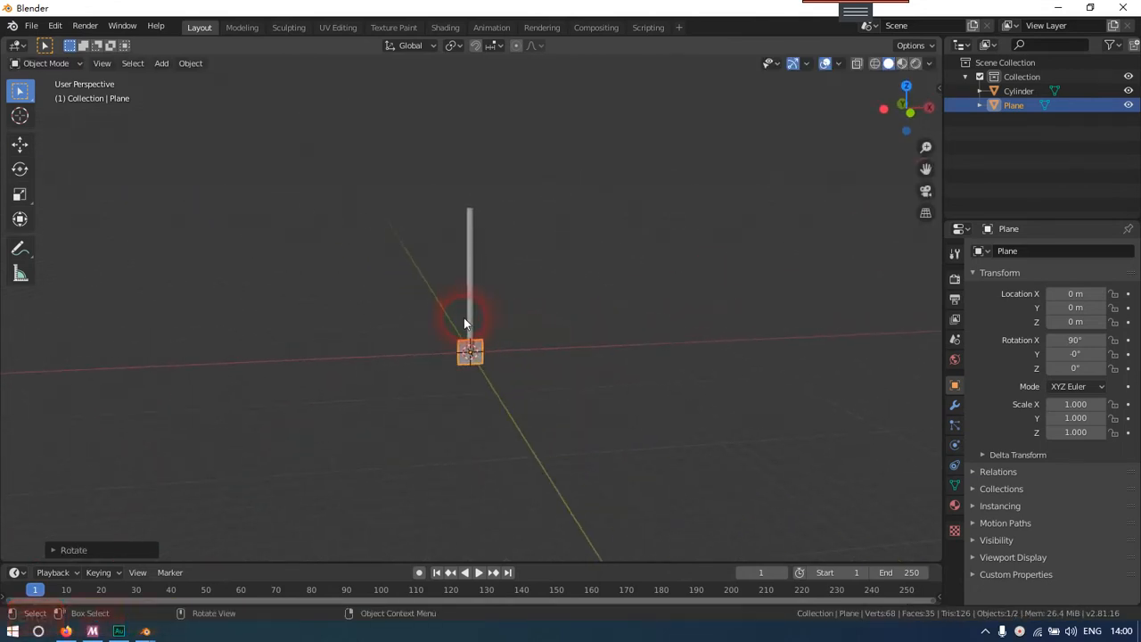
key(s)
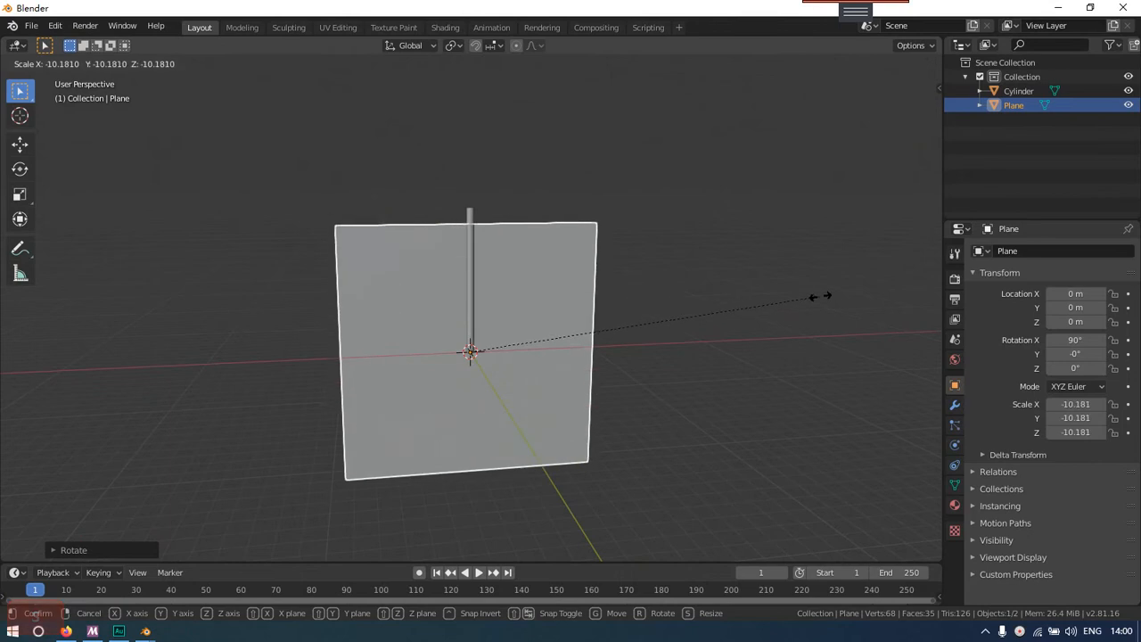
click(118, 311)
Select the thin cylinder in the middle of the plane
scroll(202, 326, down, 4)
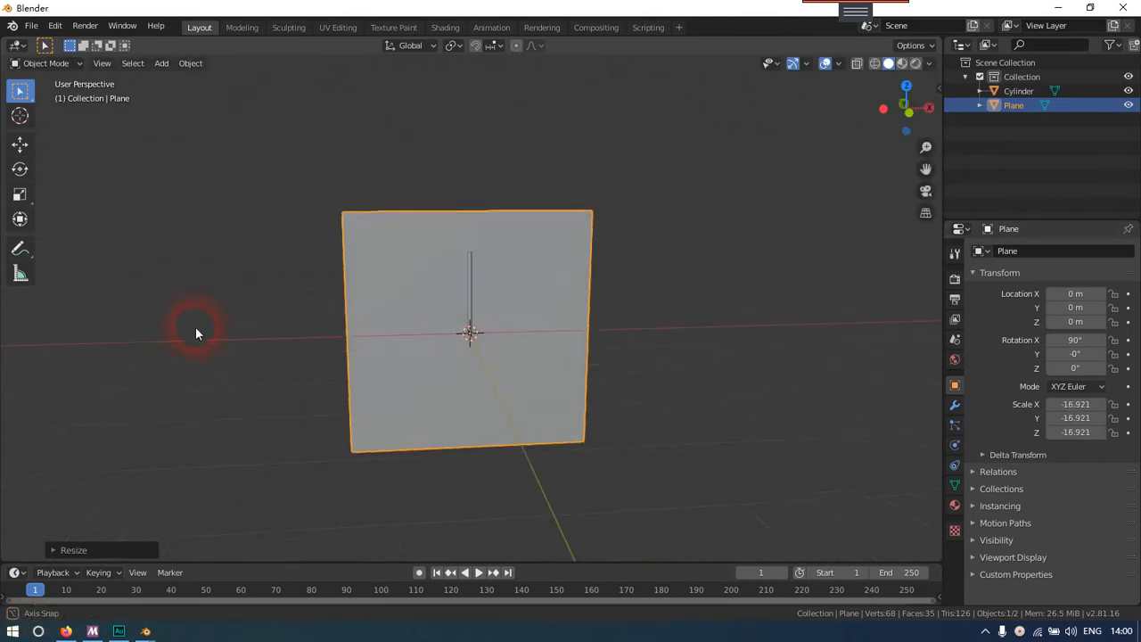
scroll(216, 313, up, 6)
click(462, 301)
scroll(503, 293, down, 5)
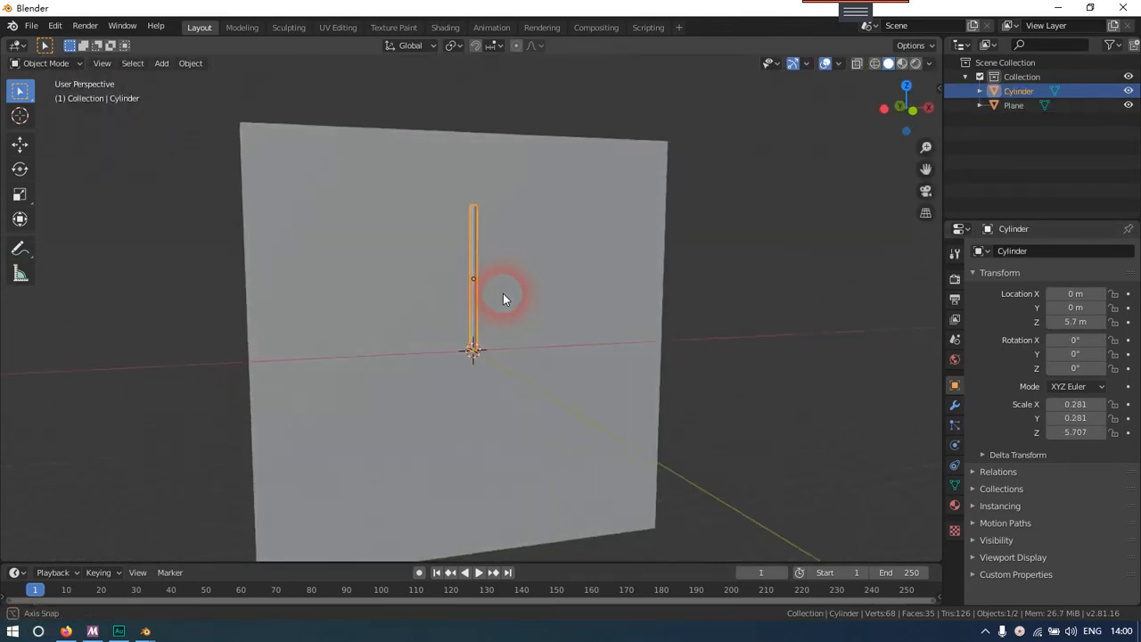
middle_drag(502, 293, 415, 364)
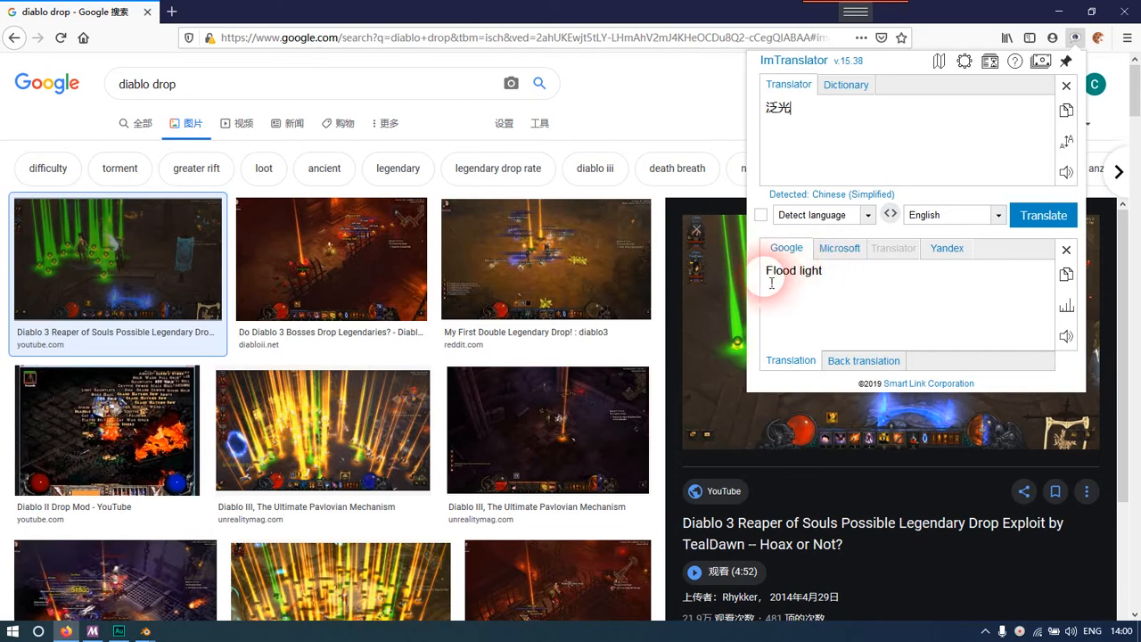
Close the translator popup and open the Diablo III image with many orange light beams to examine their look
click(704, 150)
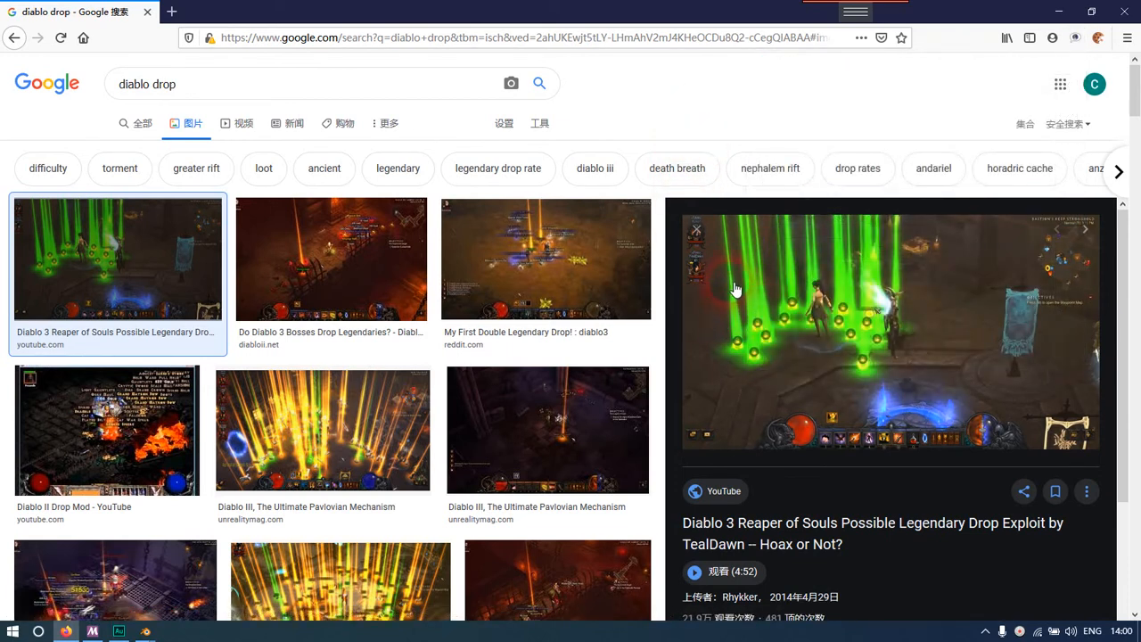
click(311, 430)
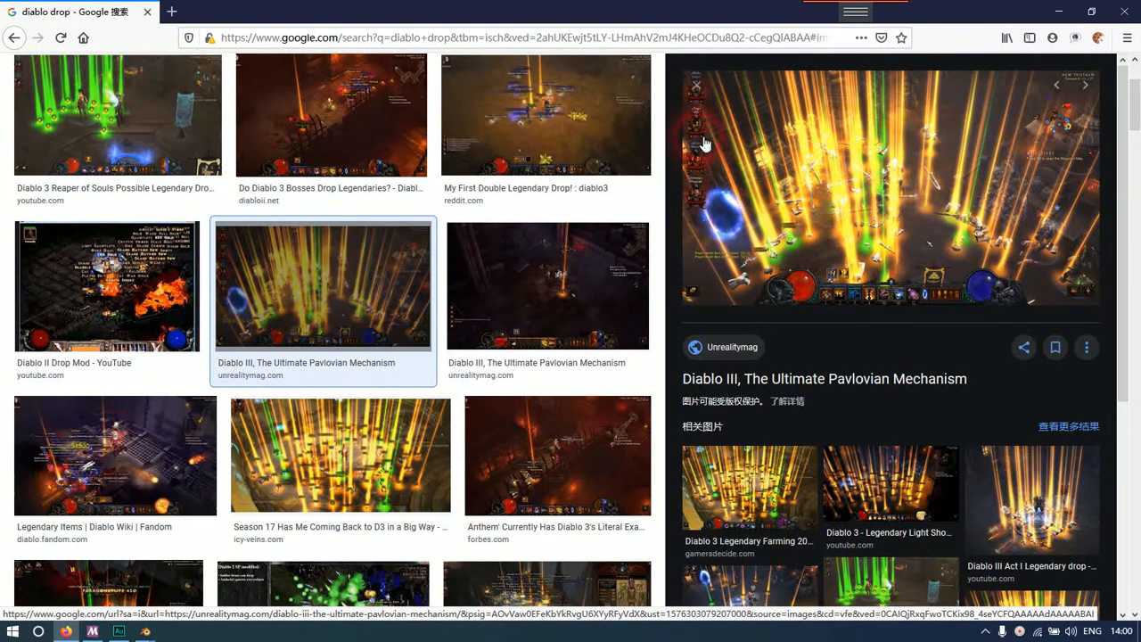
Switch to the Blender window containing the backdrop scene and add a new material to the cylinder
mouse_move(147, 631)
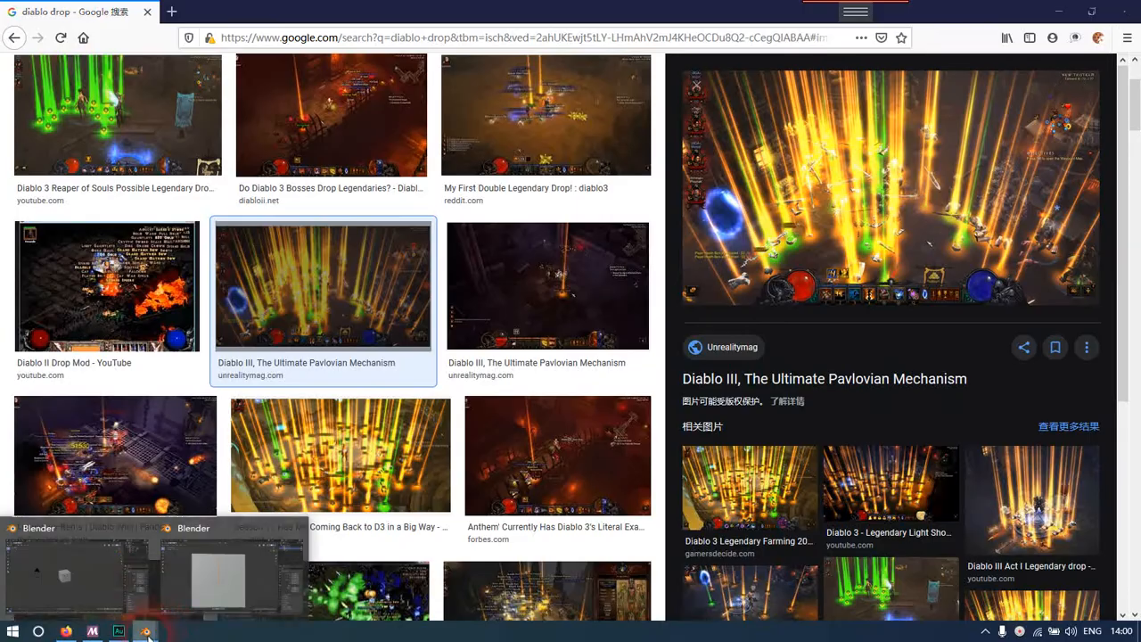
click(202, 582)
scroll(468, 283, up, 7)
scroll(468, 293, down, 6)
middle_drag(468, 294, 596, 342)
scroll(472, 319, up, 1)
middle_drag(515, 330, 477, 327)
scroll(477, 331, up, 4)
scroll(459, 334, down, 2)
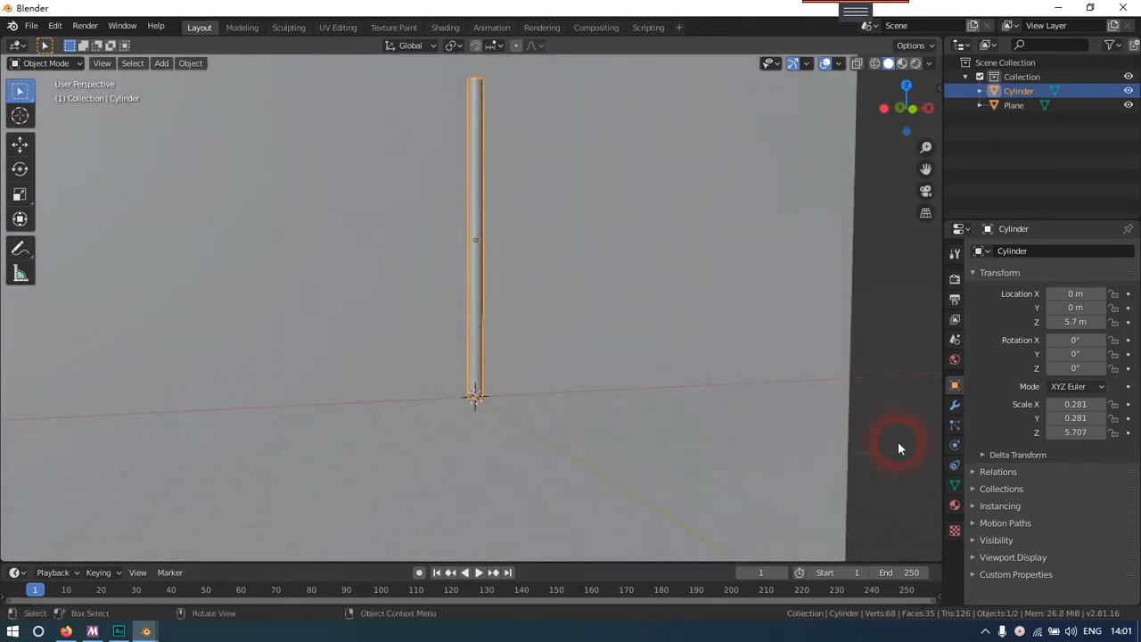
click(955, 505)
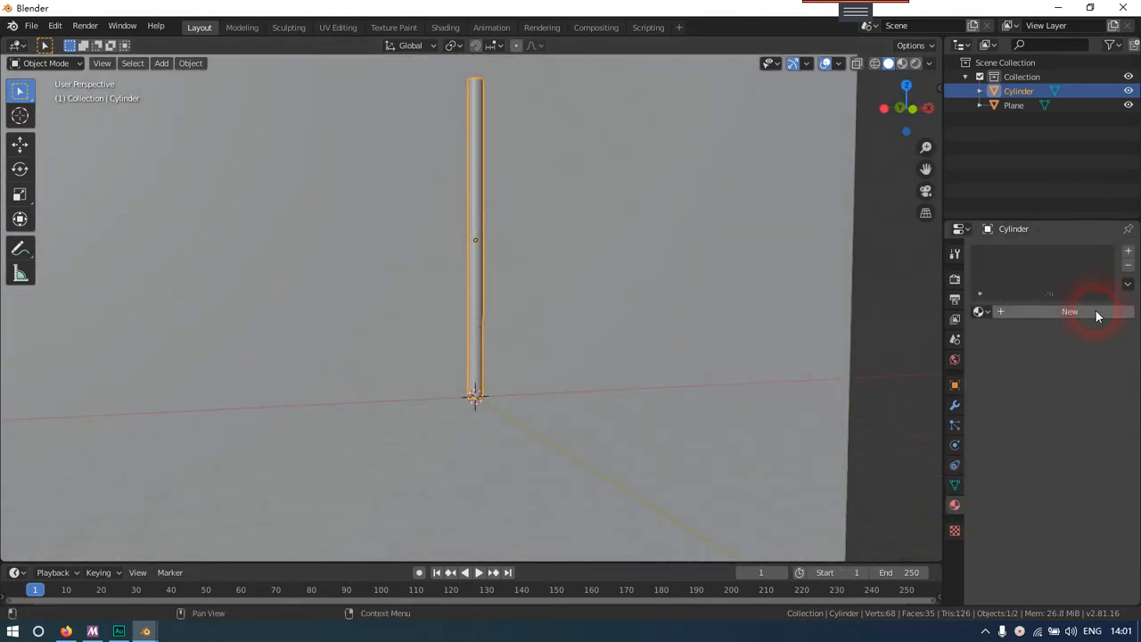
click(1083, 312)
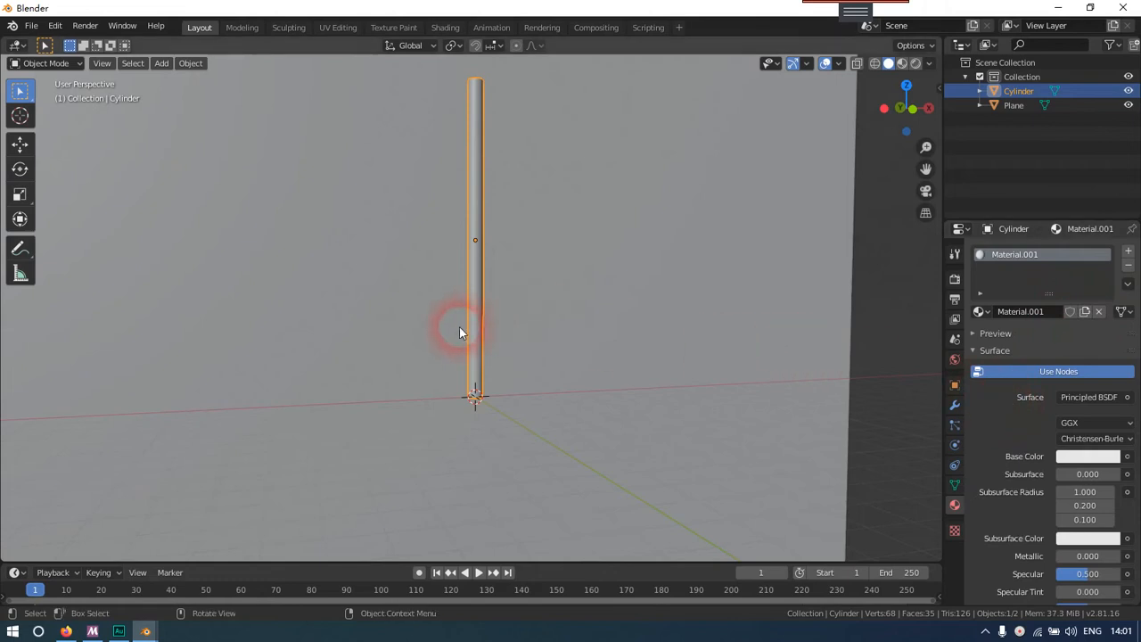
Change the cylinder material's surface shader to Emission and show the viewport in Rendered shading
middle_drag(460, 333, 507, 334)
click(1088, 397)
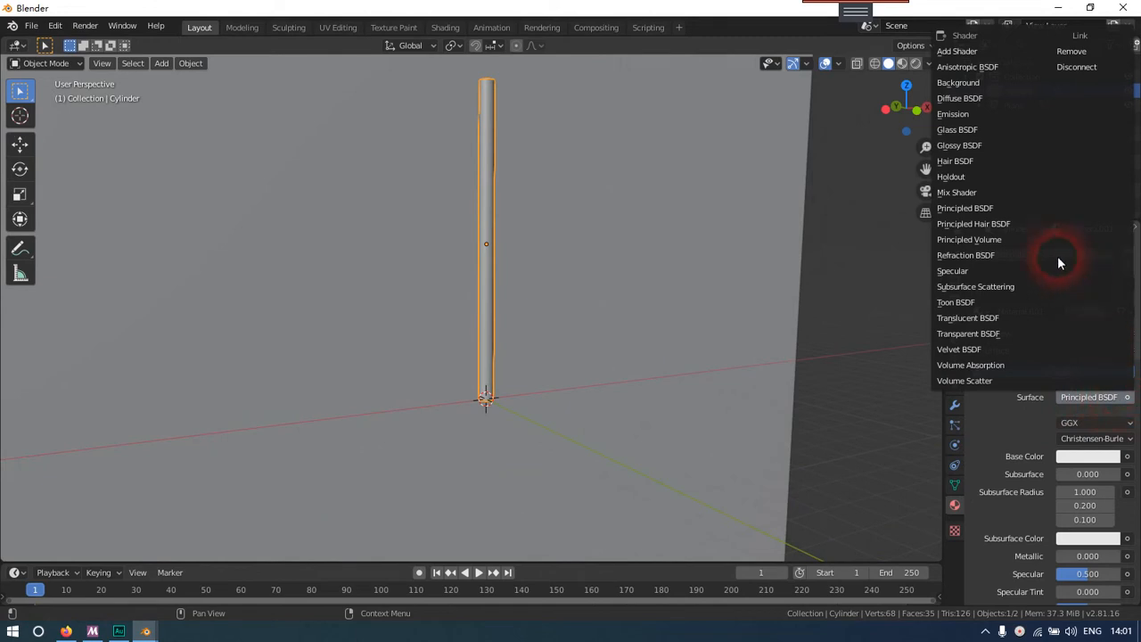
click(988, 114)
middle_drag(819, 406, 593, 395)
key(z)
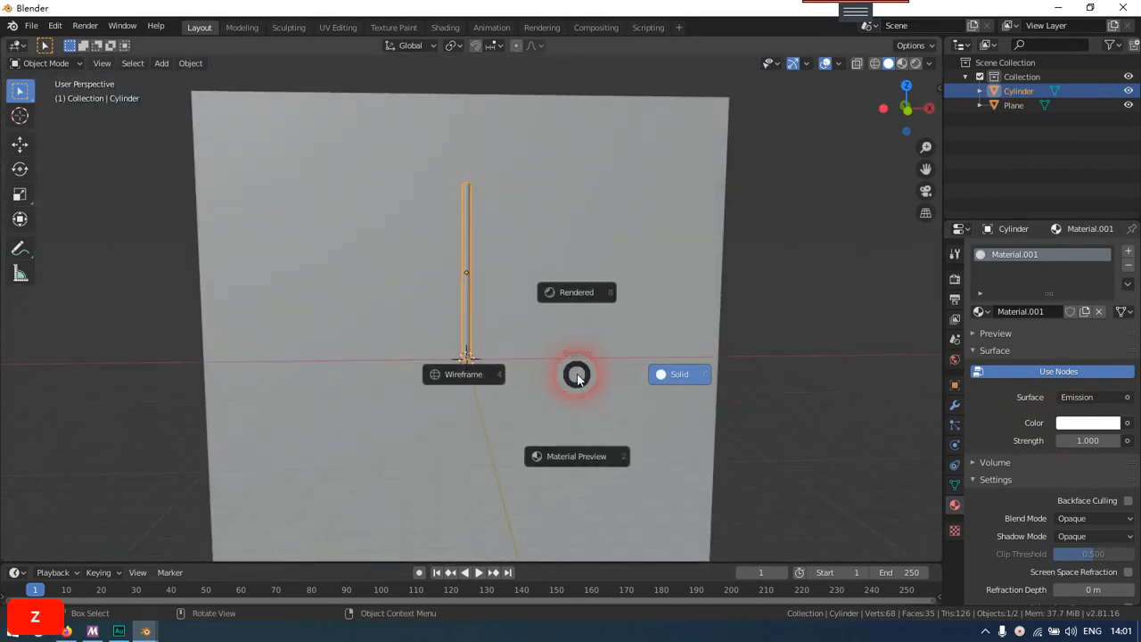
click(565, 303)
middle_drag(498, 328, 491, 351)
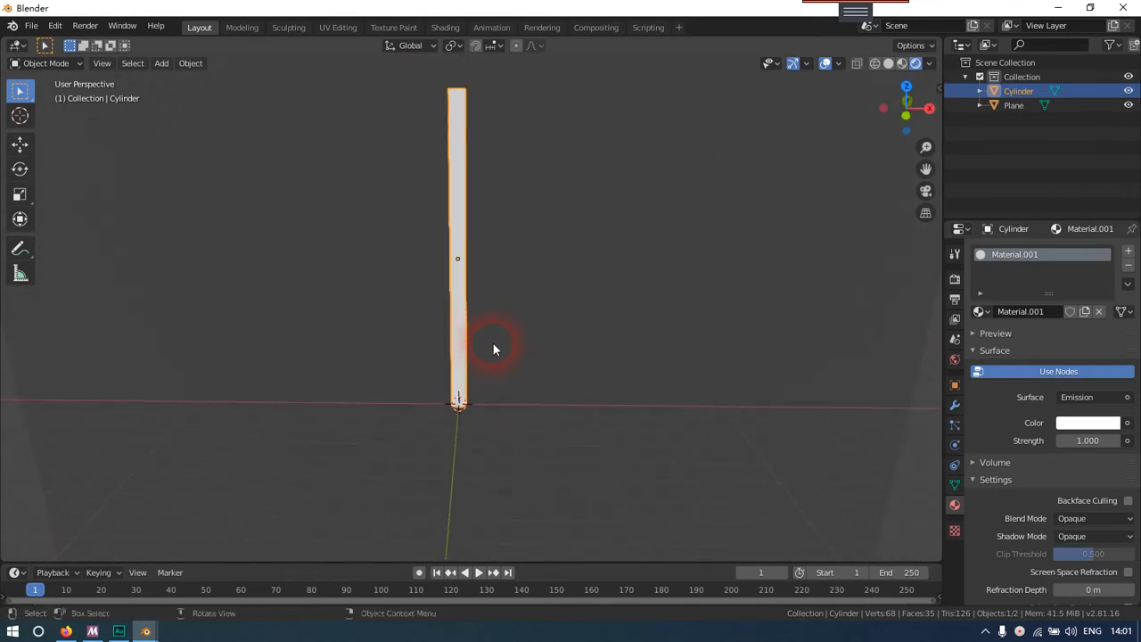
Enable Bloom in the Eevee render settings and inspect the glow around the cylinder, keeping the cylinder selected
click(955, 280)
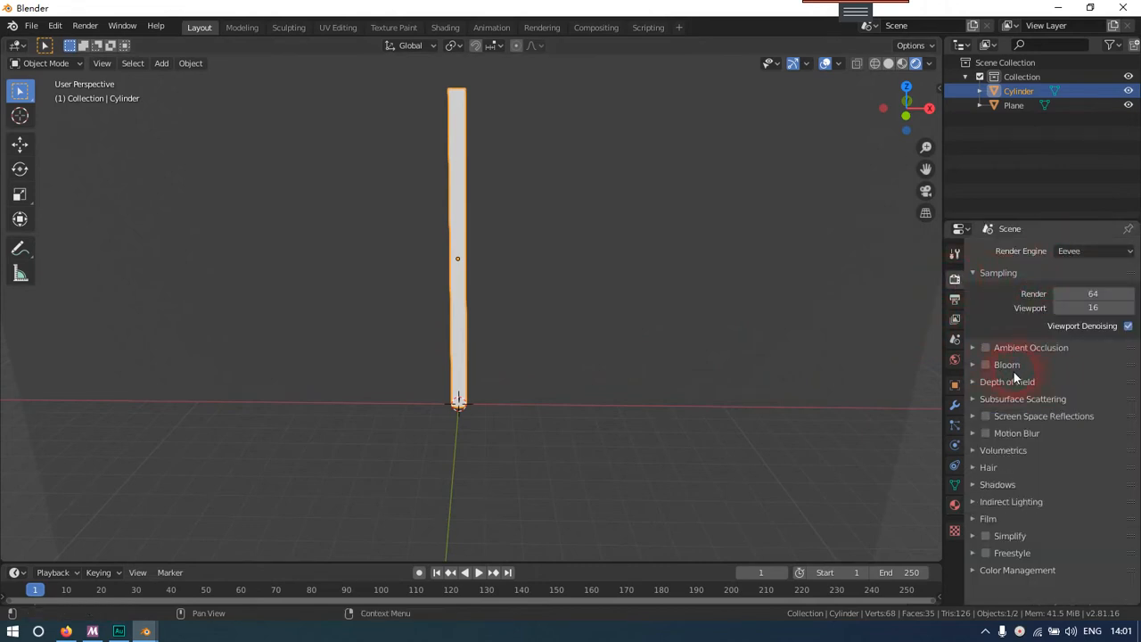
click(985, 365)
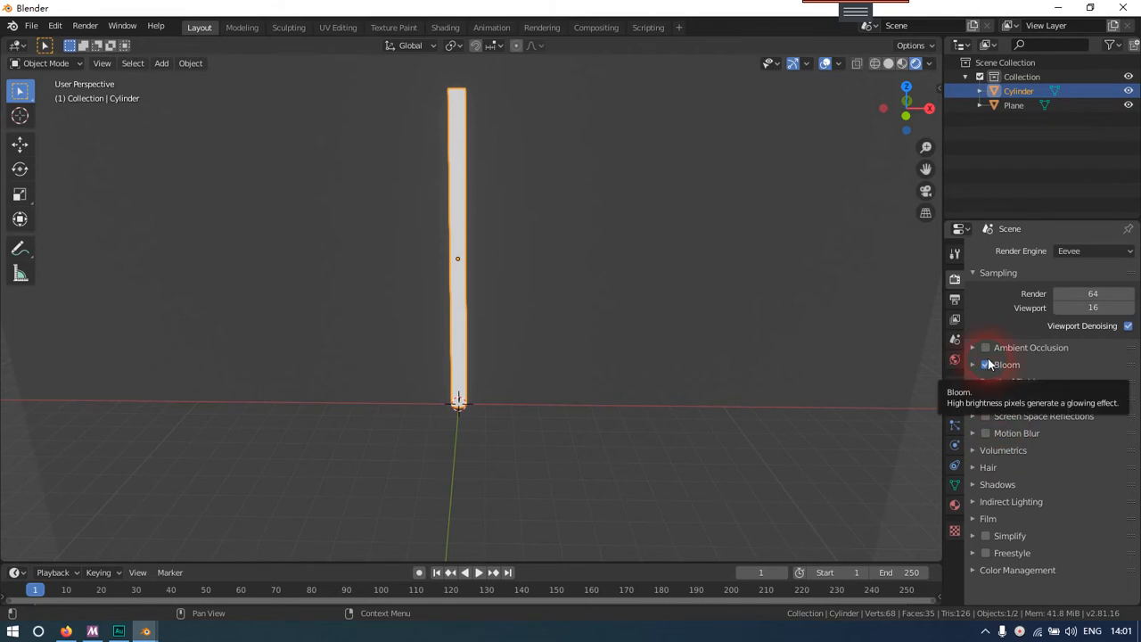
key(z)
key(Escape)
mouse_move(486, 359)
middle_down()
mouse_move(595, 357)
mouse_move(483, 334)
middle_up()
click(543, 346)
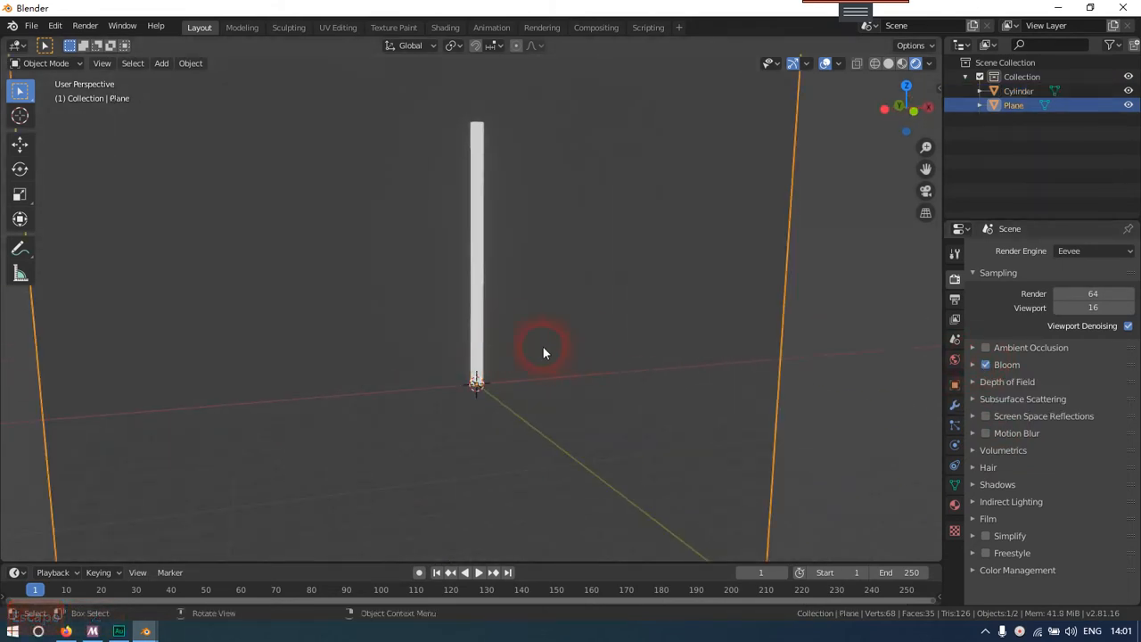
click(476, 338)
middle_drag(660, 348, 624, 349)
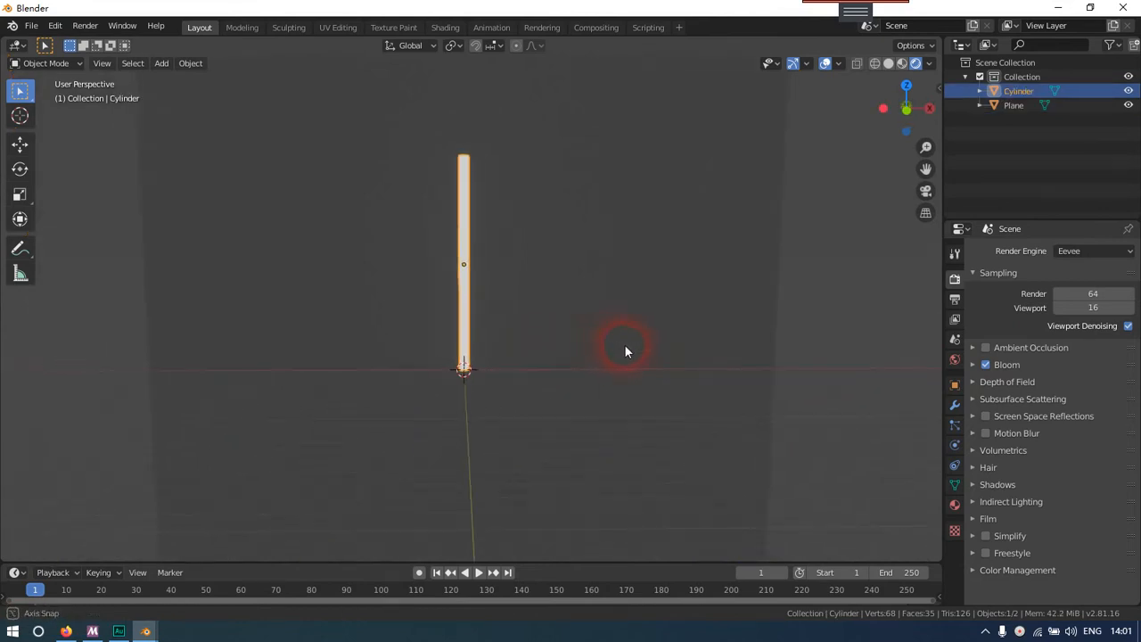
scroll(624, 348, up, 2)
Switch the render engine to Cycles and check the cylinder's light on the backdrop up close
click(1095, 251)
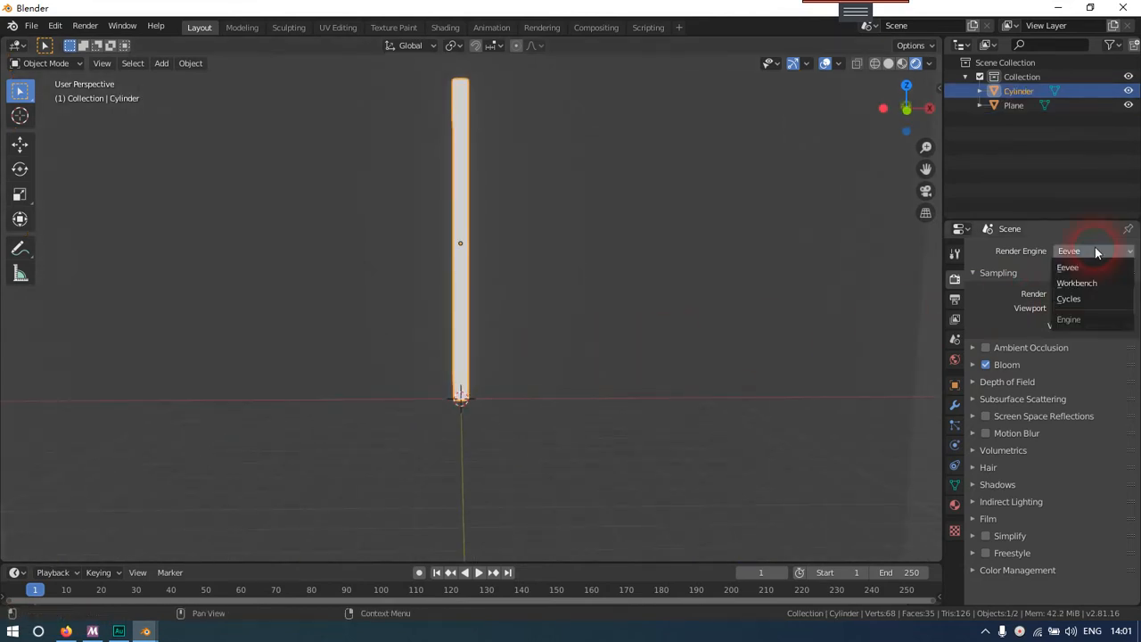
click(1069, 298)
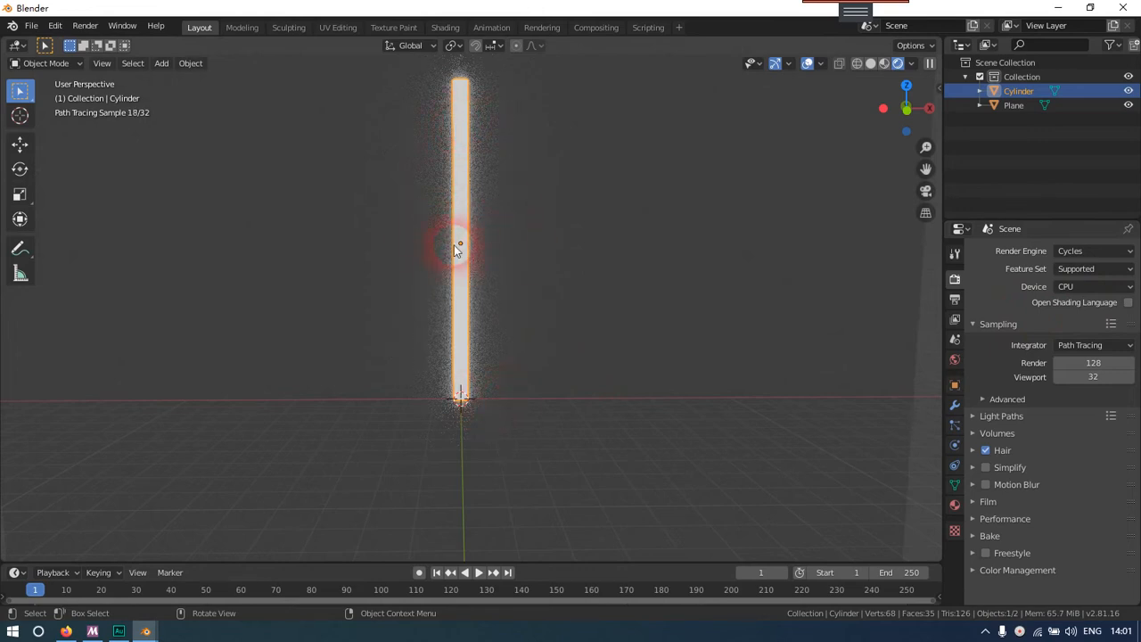
scroll(461, 267, up, 5)
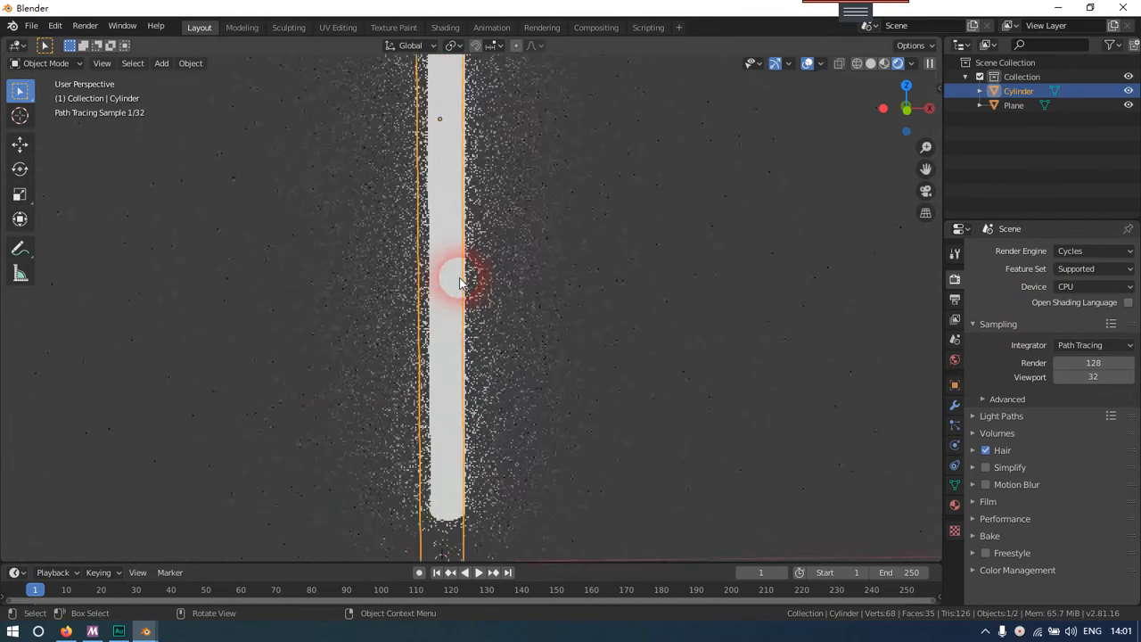
scroll(459, 280, down, 3)
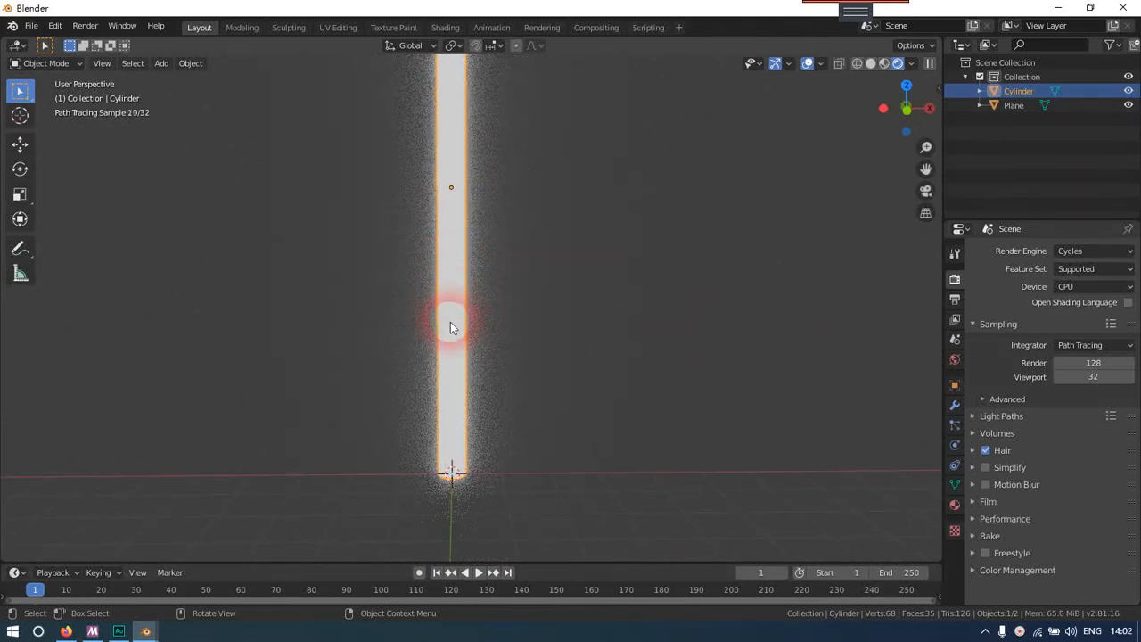
Set the emission strength of the cylinder's material to 15
click(954, 299)
click(954, 320)
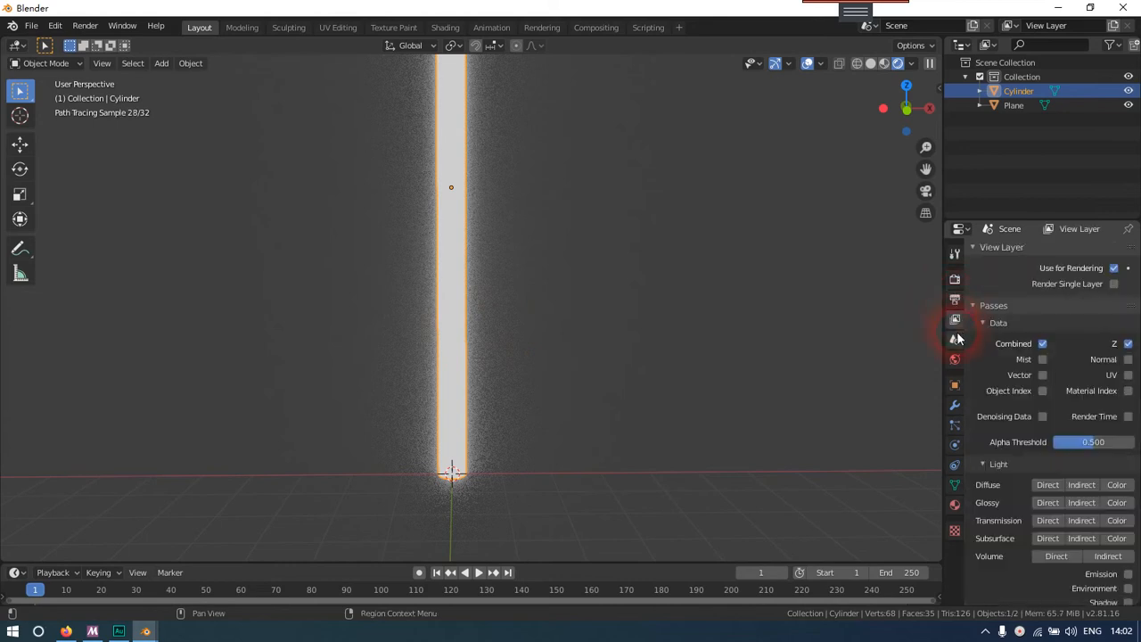
click(954, 339)
click(954, 359)
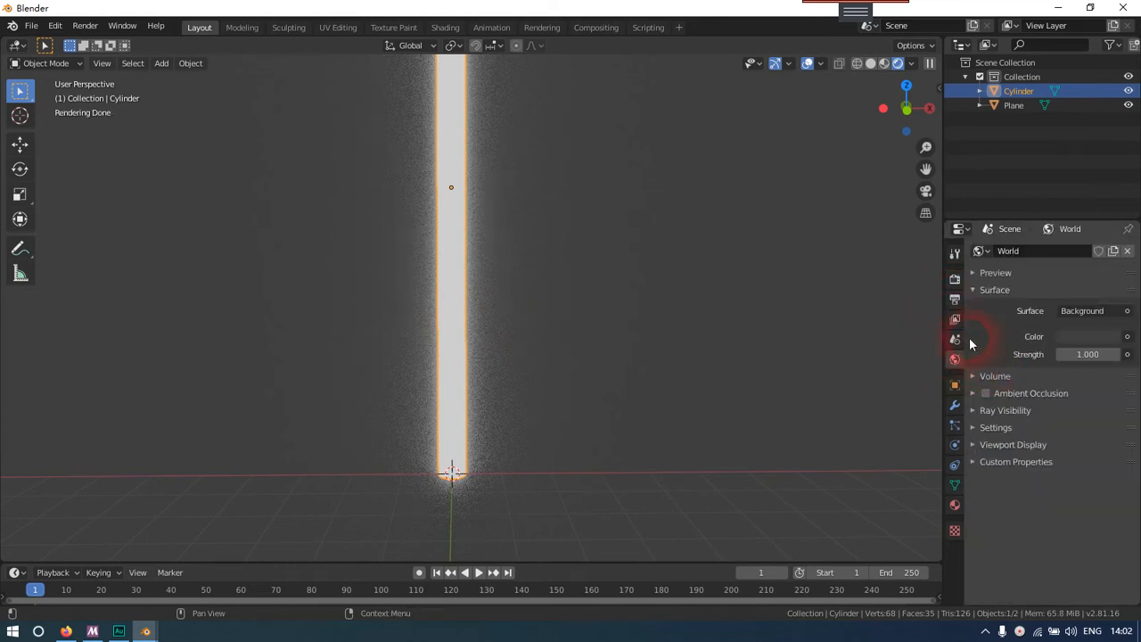
click(954, 505)
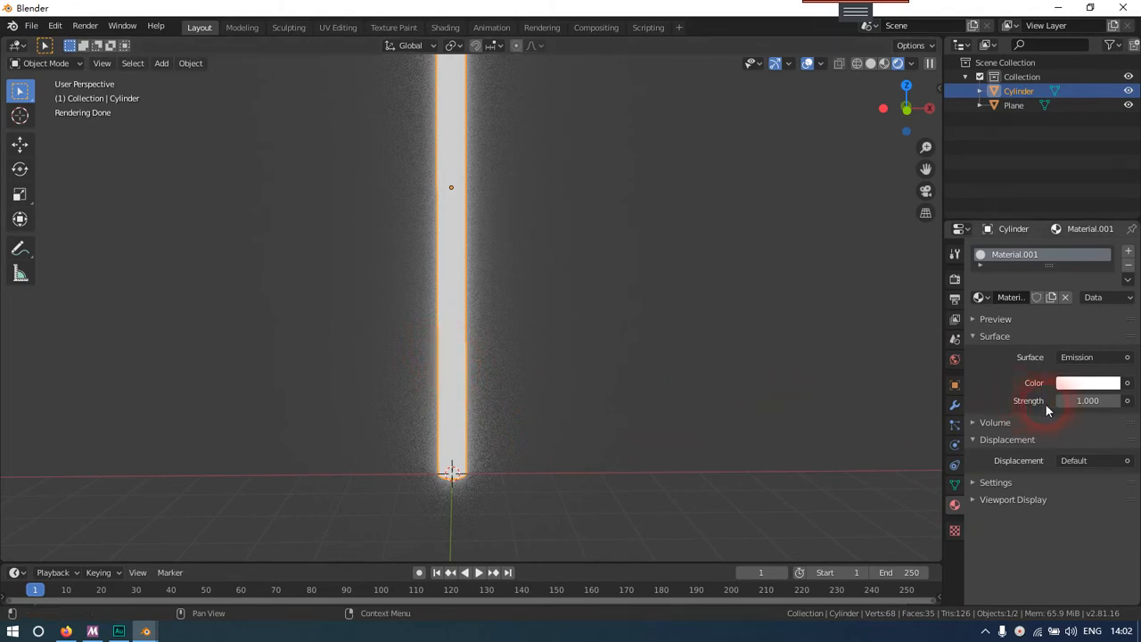
click(1094, 403)
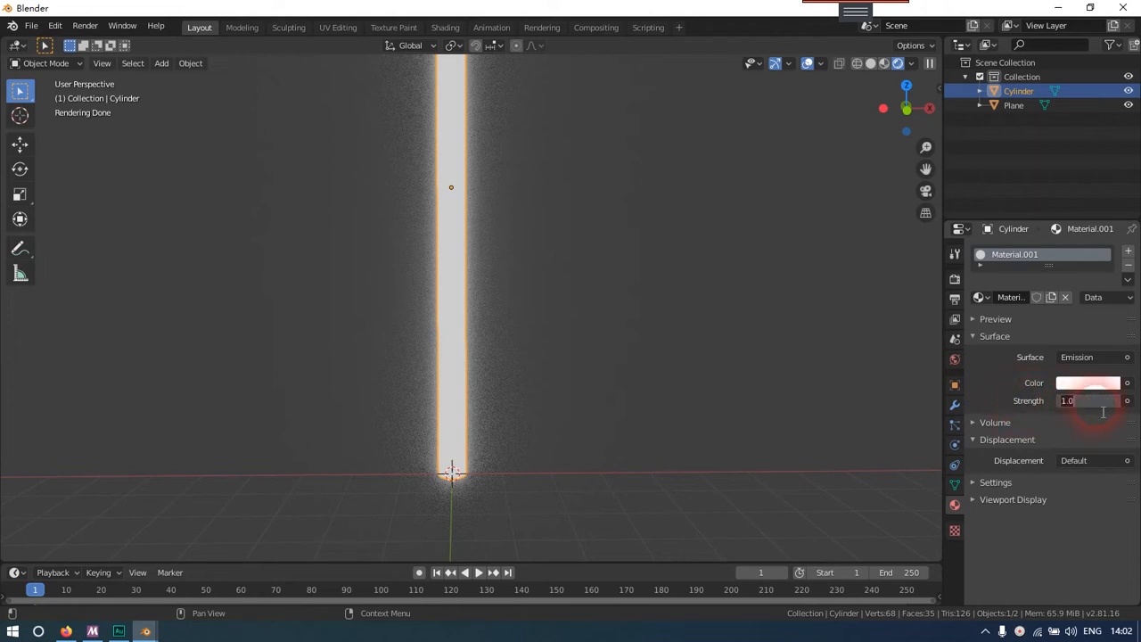
text(15)
key(Return)
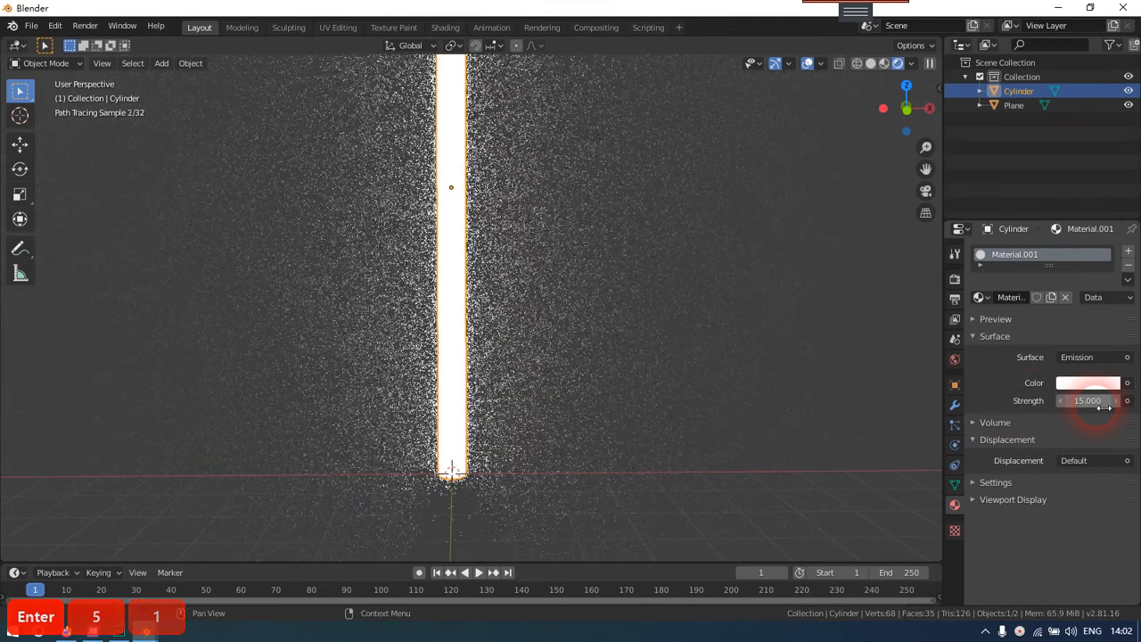
Switch to the front view and select the glowing cylinder in front of the plane
click(541, 222)
key(KP_1)
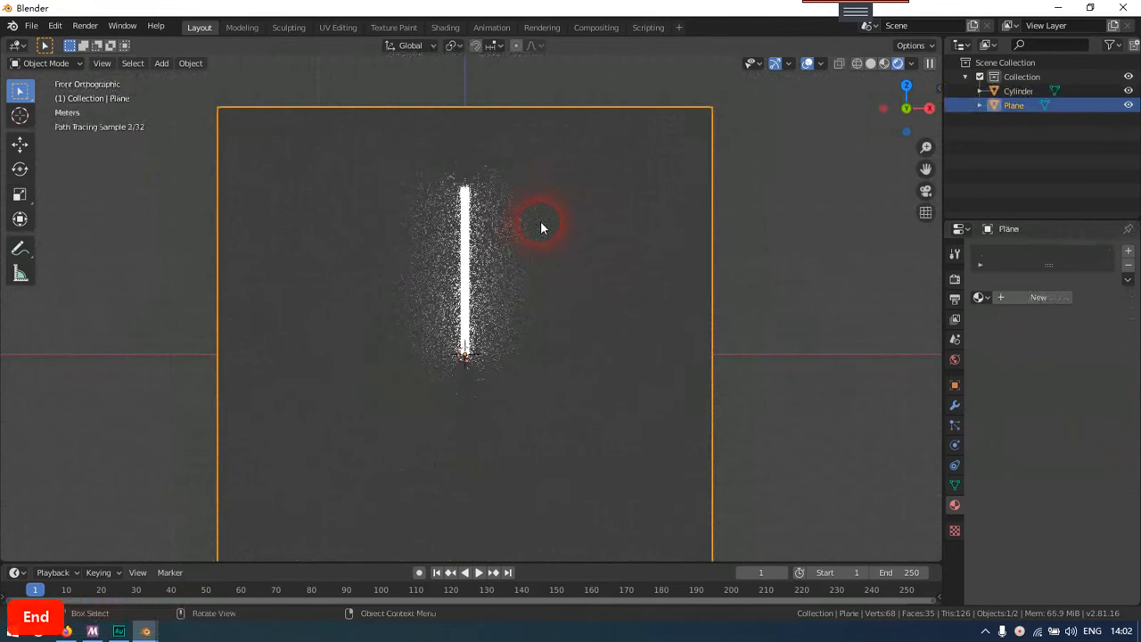
scroll(531, 221, down, 2)
shift+middle_drag(530, 221, 522, 267)
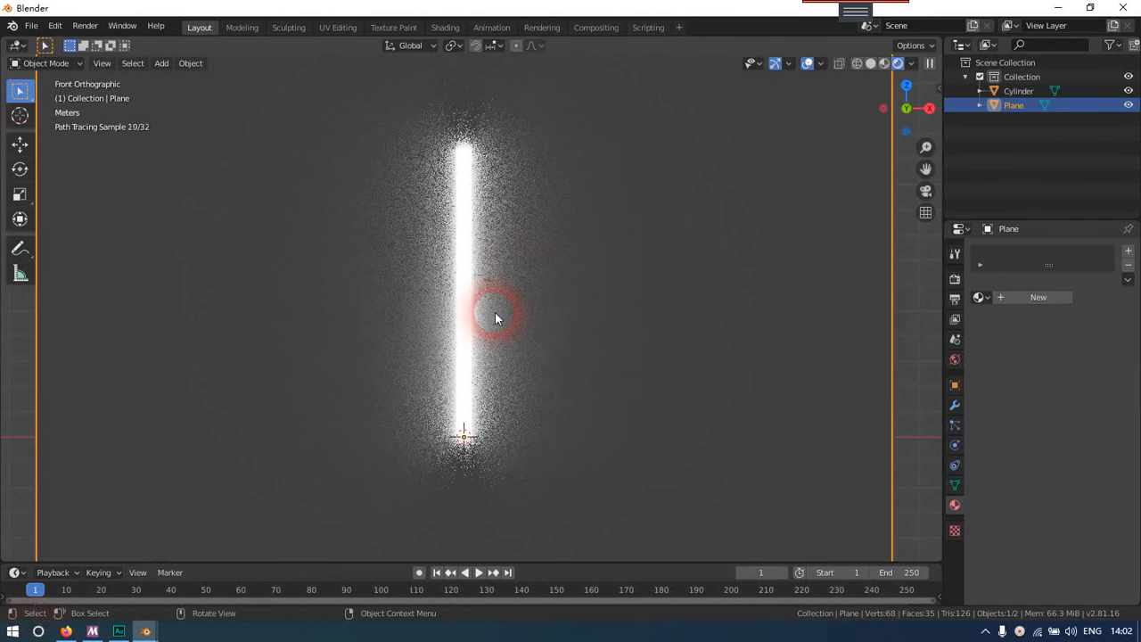
click(470, 356)
scroll(541, 354, down, 3)
key(s)
key(z)
right_click(598, 366)
Scale the cylinder along the Z axis to a little over twice its length
key(s)
key(z)
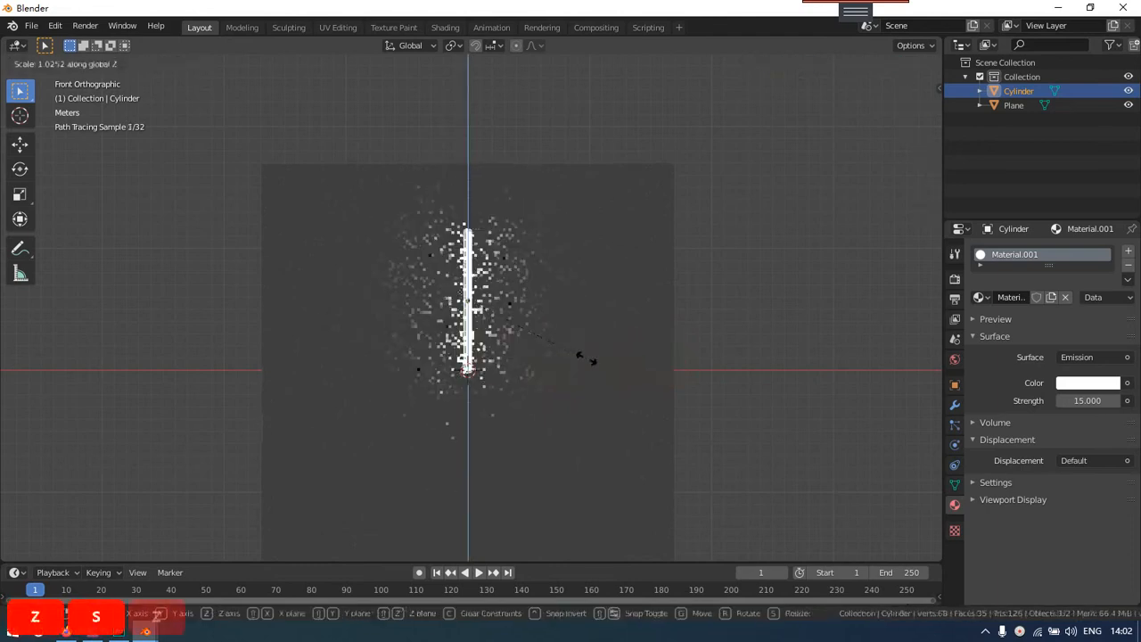
click(742, 369)
Move the lengthened cylinder down along the Z axis so it sits roughly centred on the world origin
key(g)
key(z)
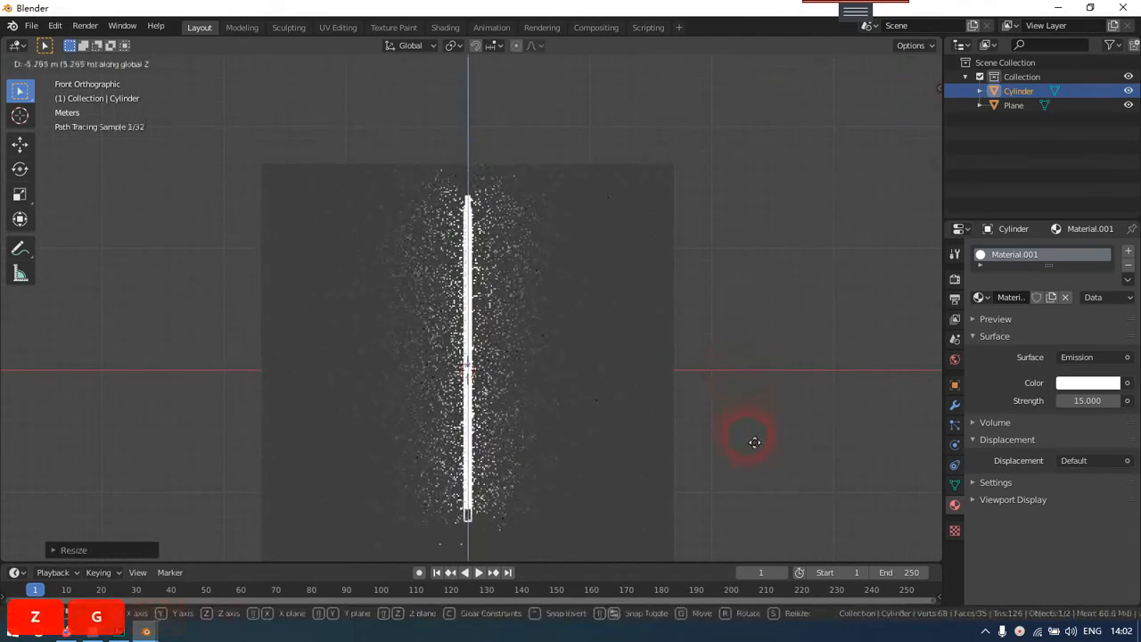
click(713, 448)
scroll(690, 448, down, 4)
middle_drag(688, 447, 681, 409)
scroll(661, 429, up, 4)
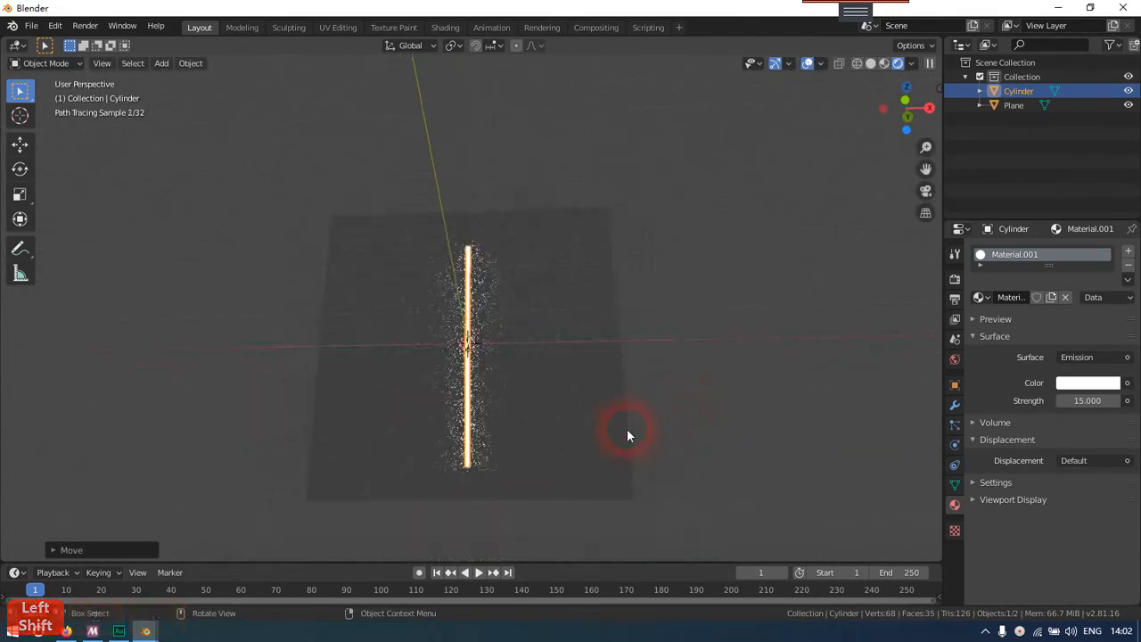
key(KP_End)
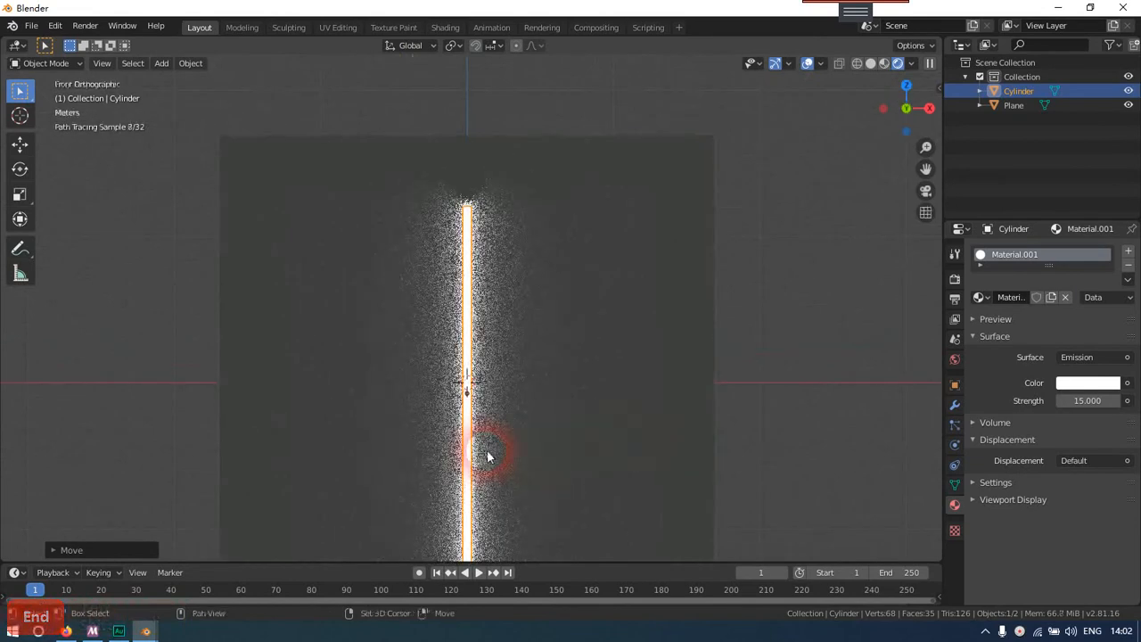
shift+middle_drag(488, 462, 490, 423)
key(g)
key(z)
click(580, 413)
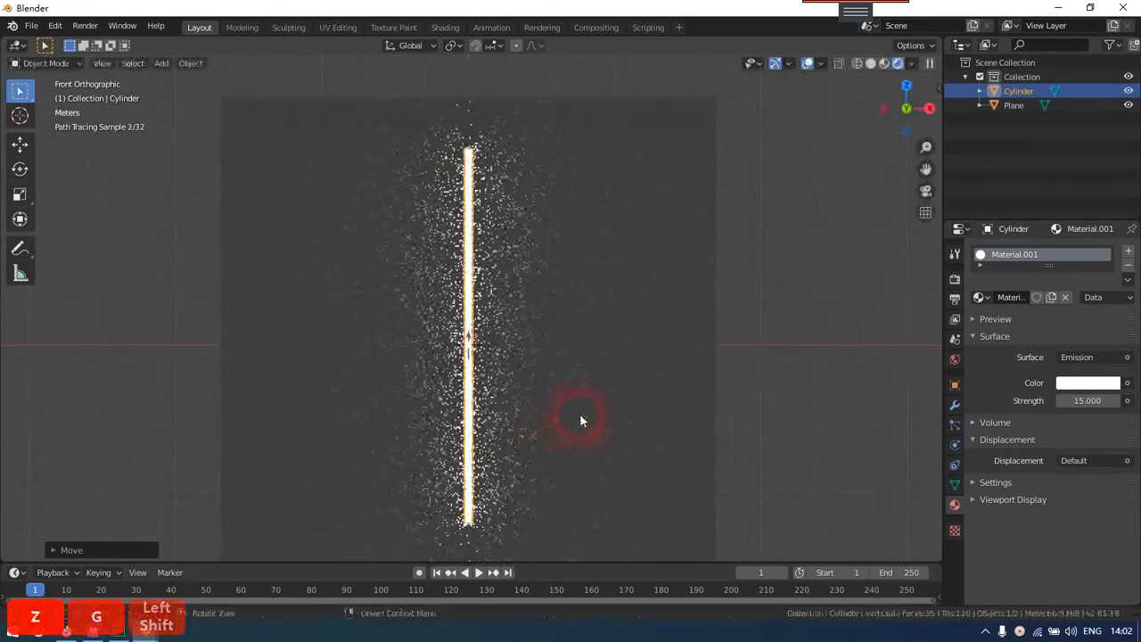
Enter Edit Mode on the cylinder and add a horizontal loop cut near its middle
click(471, 425)
scroll(472, 426, up, 1)
scroll(481, 431, down, 1)
key(Tab)
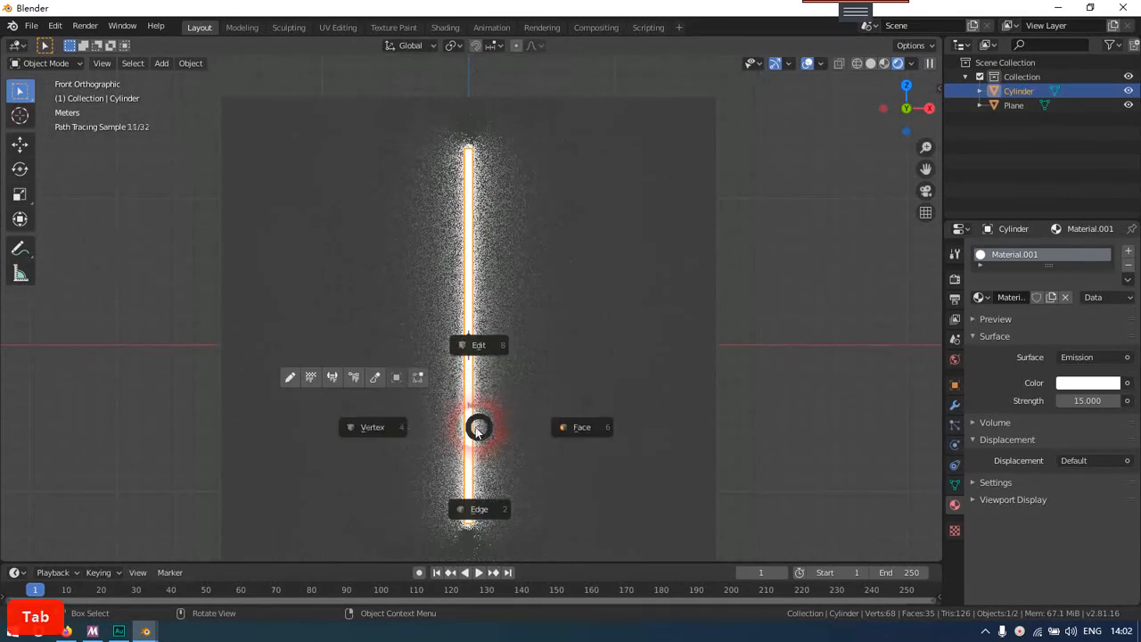
click(550, 362)
key(ctrl+r)
click(473, 349)
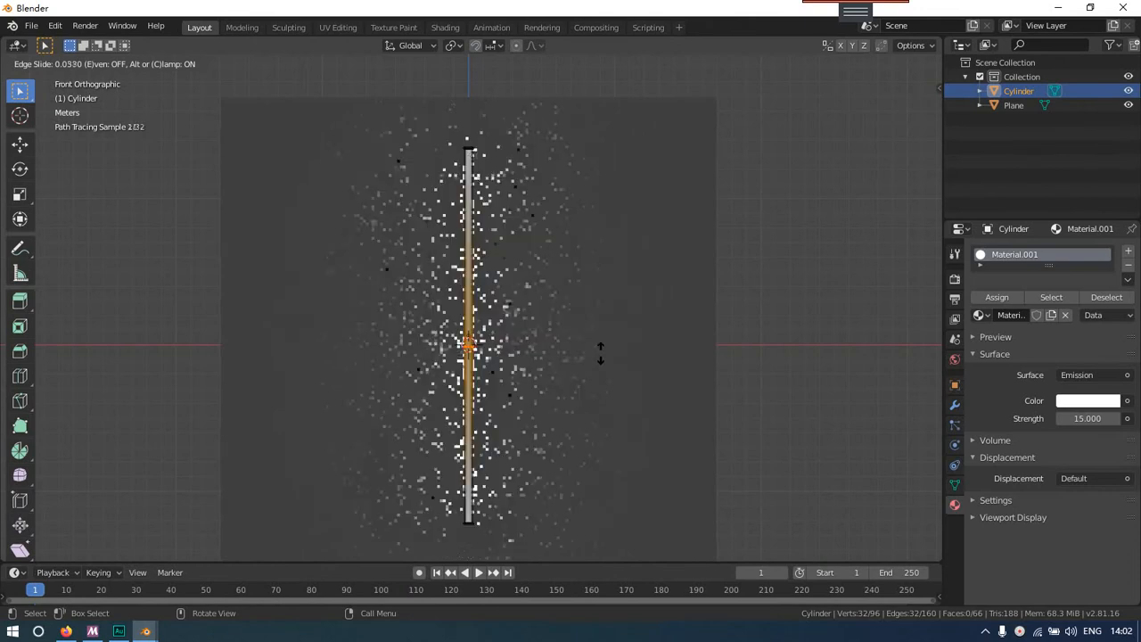
click(598, 349)
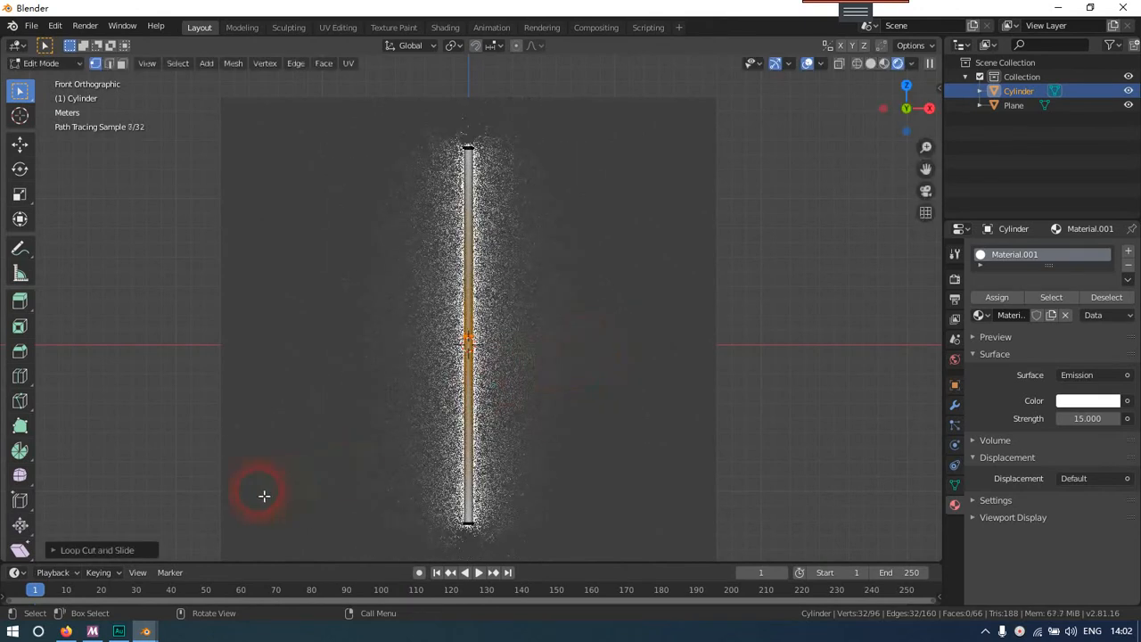
Set the loop cut's number of cuts to 4
click(94, 550)
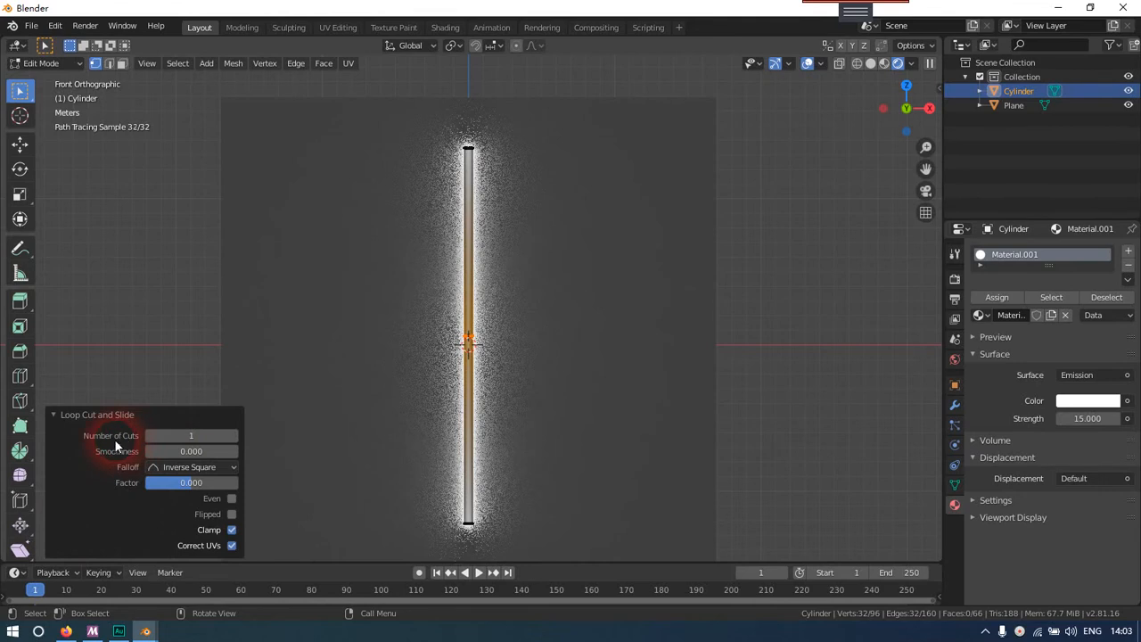
click(226, 440)
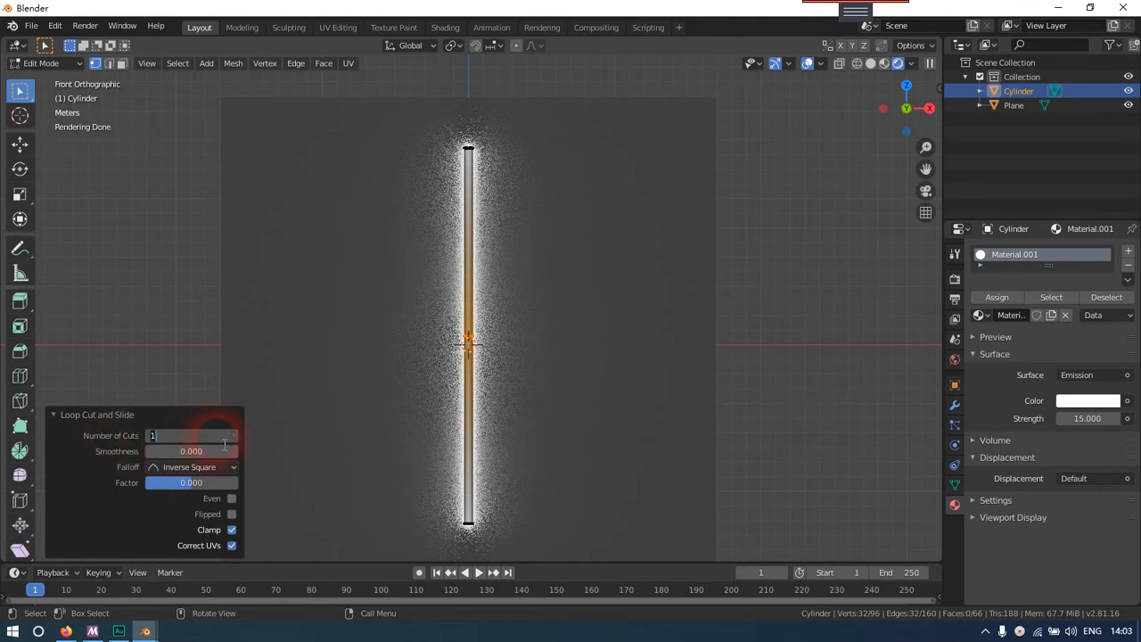
text(4)
key(Return)
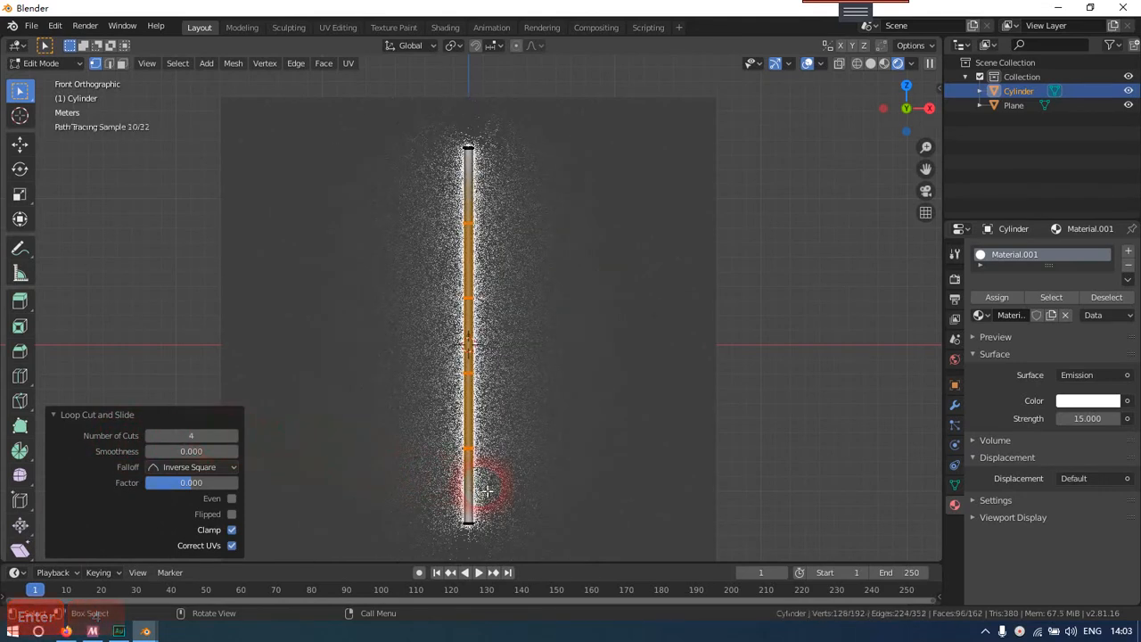
Show the mesh in Wireframe shading and select the ring of vertices at the cylinder's bottom end
click(486, 490)
key(z)
drag(405, 419, 570, 463)
shift+middle_drag(487, 461, 487, 410)
scroll(491, 425, up, 2)
scroll(487, 411, down, 3)
scroll(486, 412, up, 2)
drag(398, 417, 512, 479)
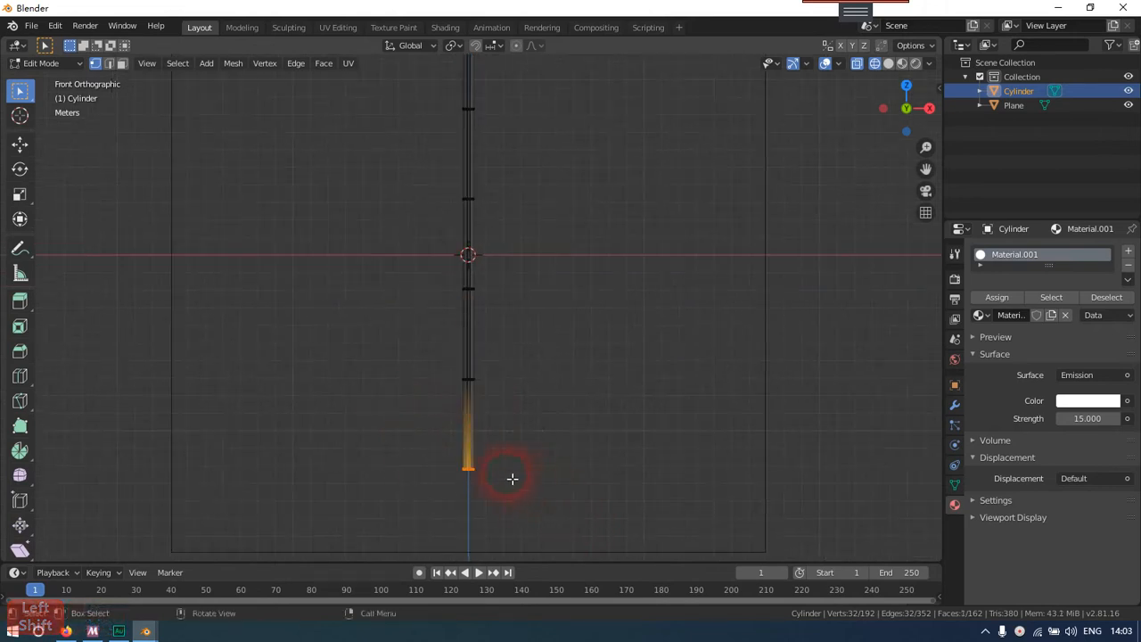
Scale the vertex ring at the cylinder's bottom end by a factor of 2 to flare the base
drag(403, 439, 504, 503)
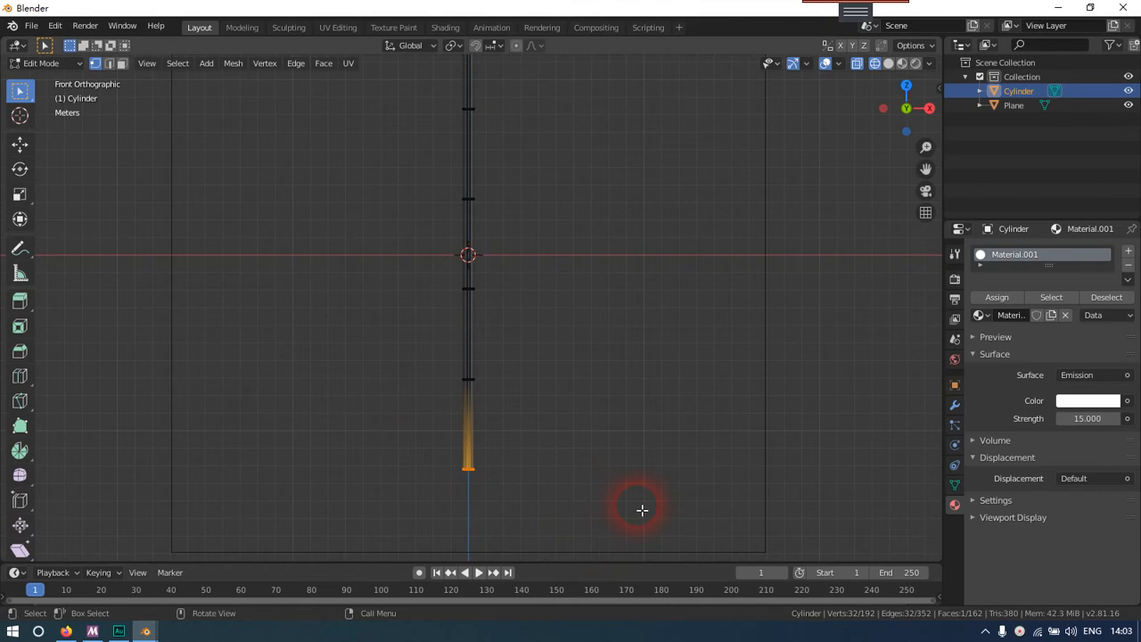
key(s)
key(2)
key(Return)
scroll(450, 364, down, 1)
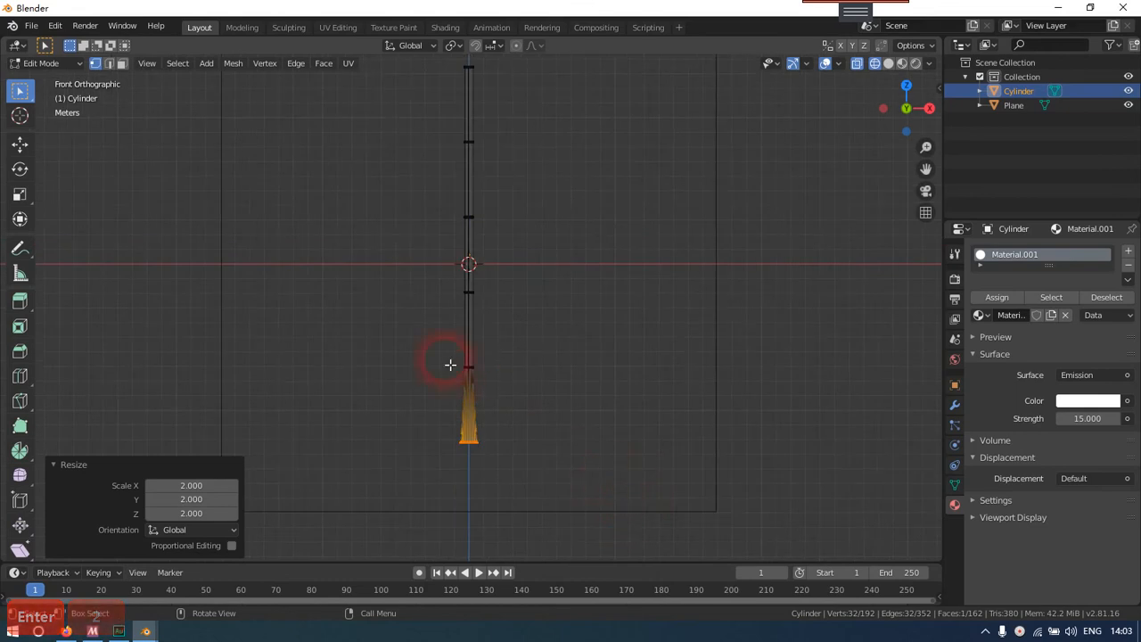
Select all of the cylinder's vertex rings above the flared base and scale them by 0.5 along the X axis
click(450, 365)
shift+middle_drag(540, 348, 529, 384)
scroll(529, 384, down, 2)
scroll(483, 298, up, 1)
drag(405, 123, 634, 411)
shift+middle_drag(547, 348, 550, 377)
key(s)
key(x)
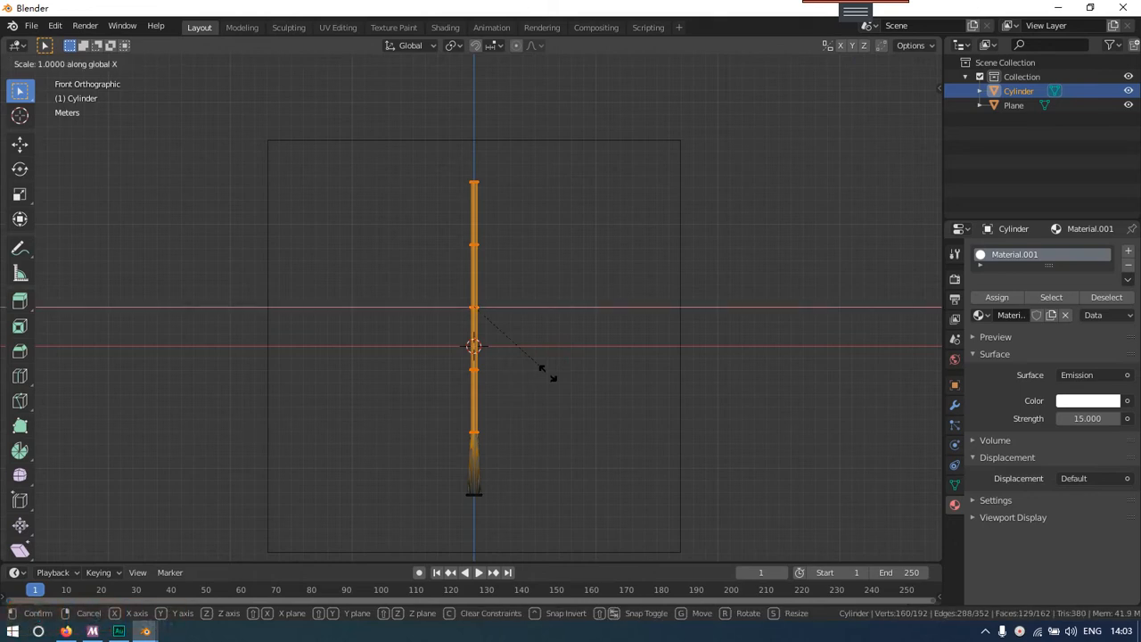
text(0.5)
key(Return)
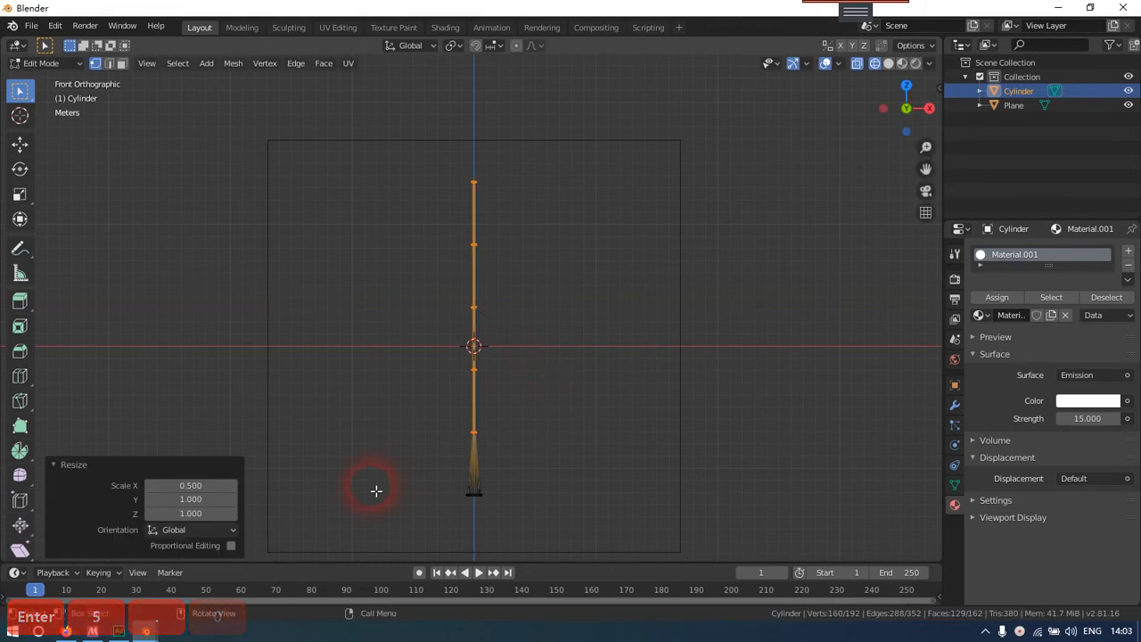
Set the Y scale of the last resize to 0.5 so the upper rings narrow evenly
click(211, 501)
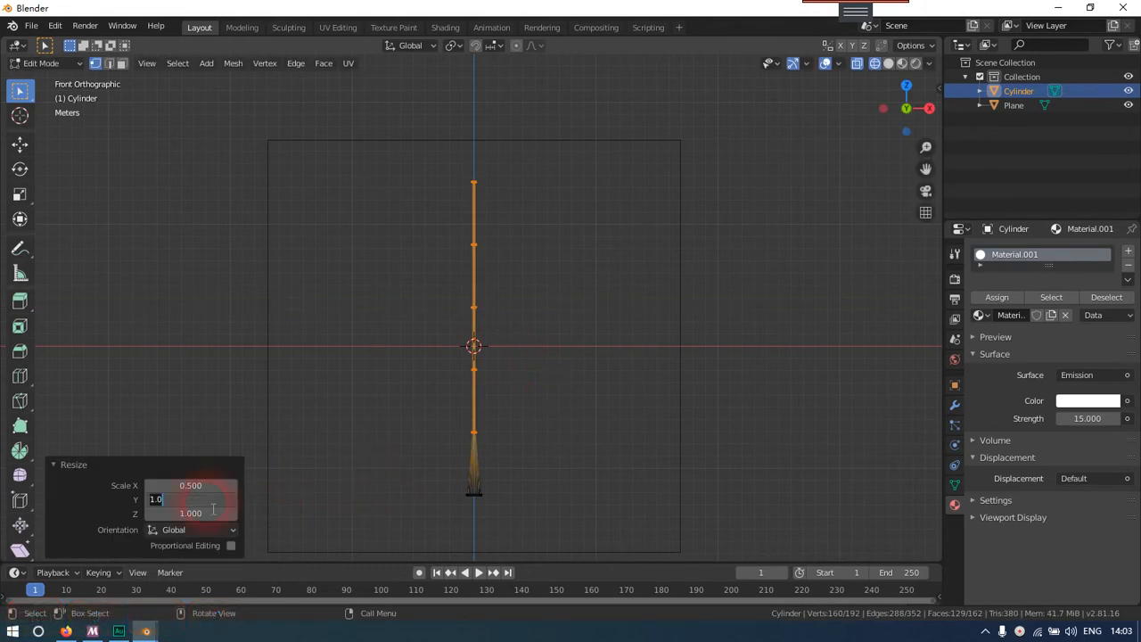
text(0)
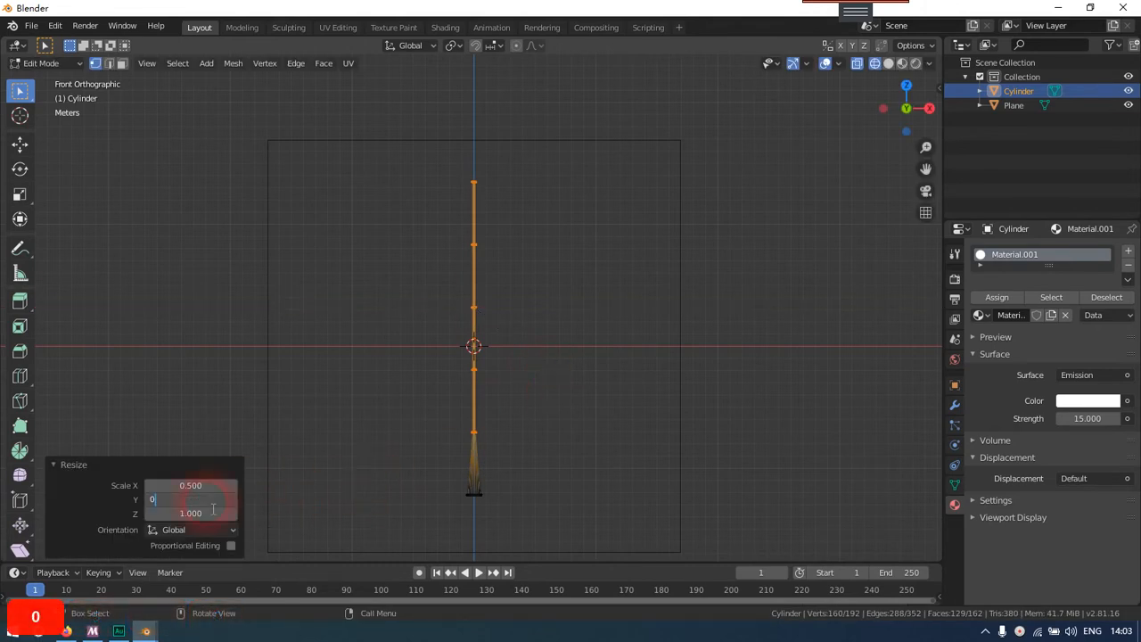
text(.)
key(Return)
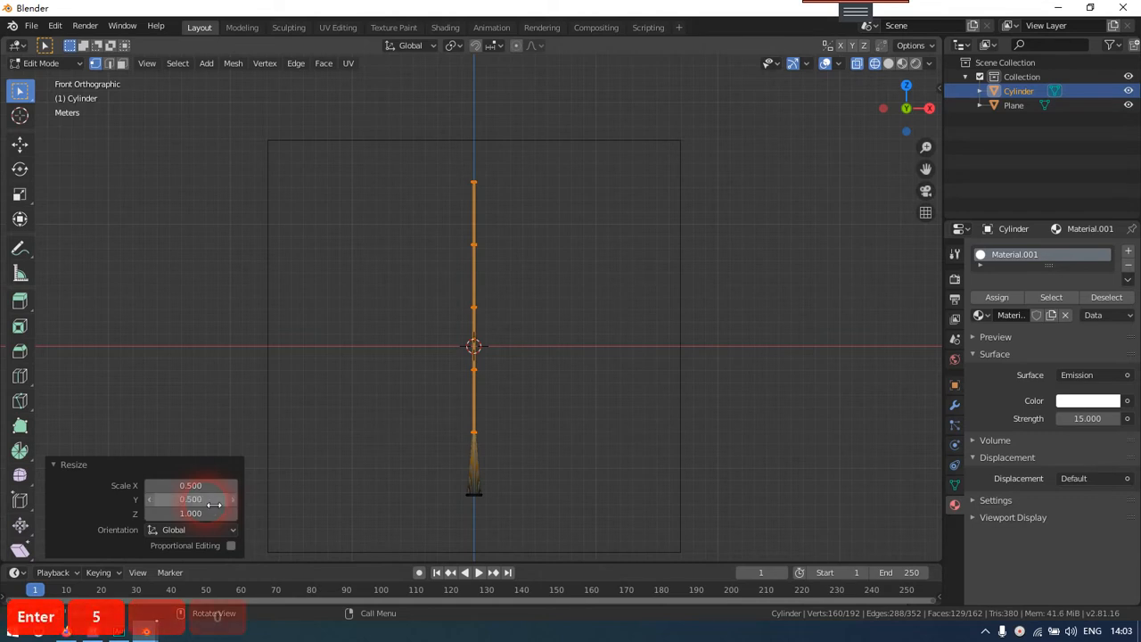
Deselect the mesh and examine the reshaped beam in Rendered shading from the front view
click(616, 380)
mouse_move(615, 379)
middle_down()
mouse_move(529, 387)
mouse_move(569, 387)
middle_up()
key(z)
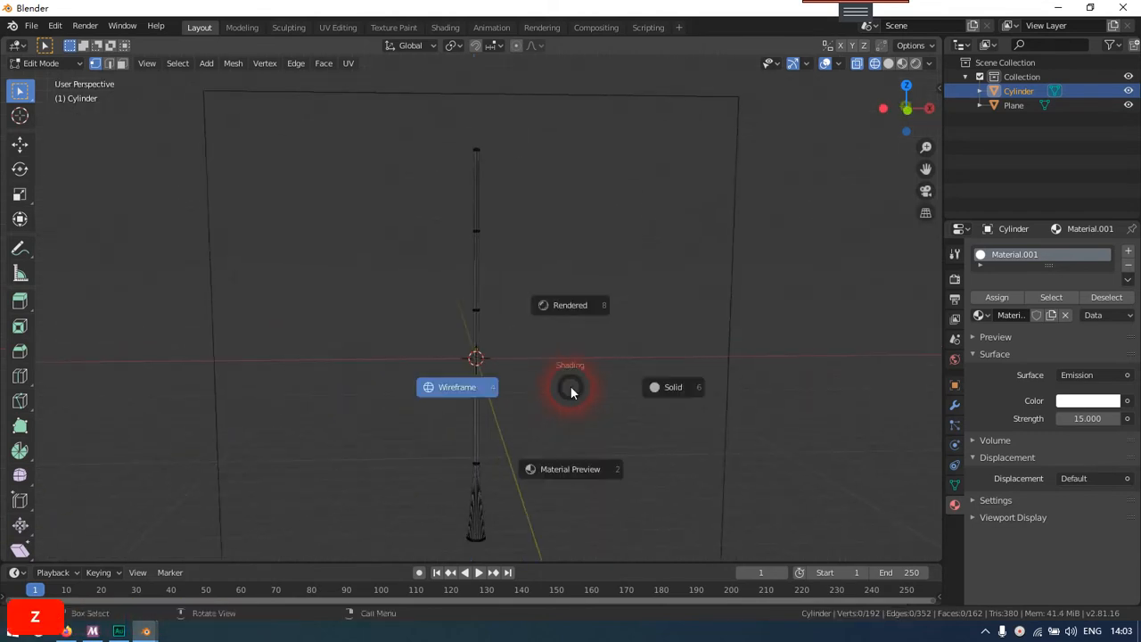
click(578, 312)
key(End)
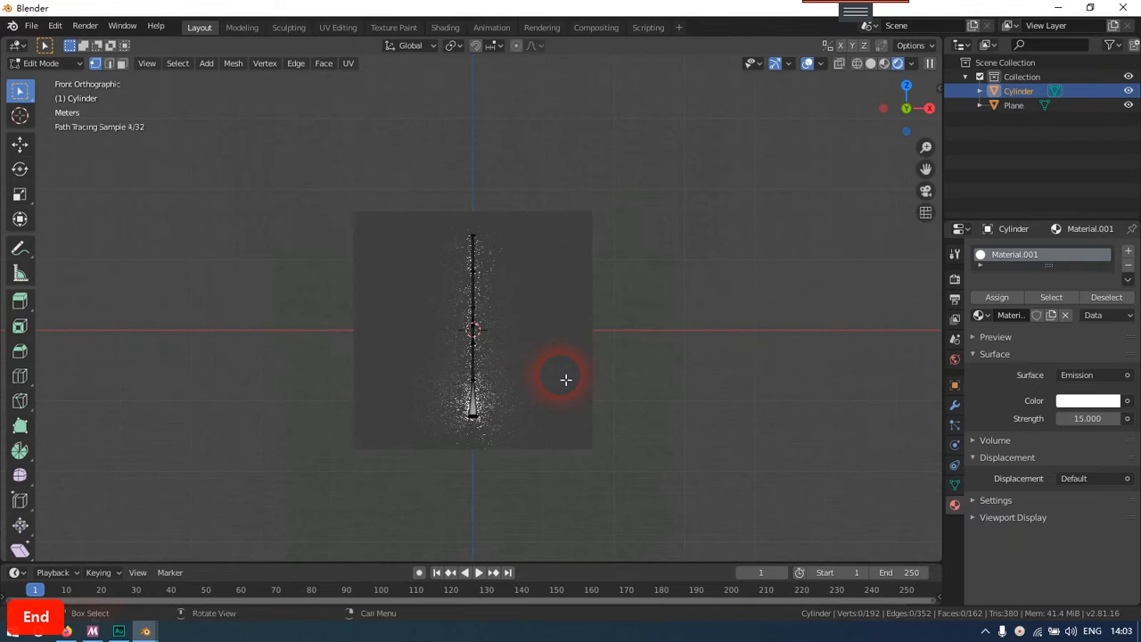
scroll(565, 379, up, 3)
scroll(540, 398, down, 2)
shift+middle_drag(517, 402, 516, 387)
scroll(517, 388, up, 2)
scroll(517, 387, down, 1)
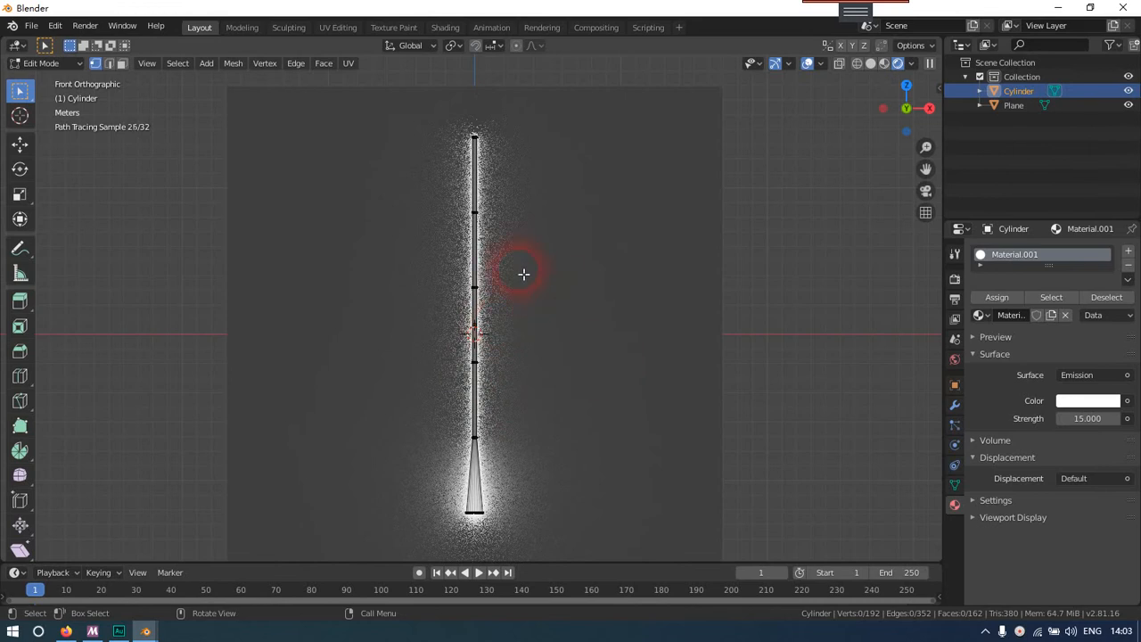
In Wireframe shading, select the vertex ring at the cylinder's upper end and scale it by 0.5
drag(419, 108, 569, 178)
key(z)
click(464, 179)
drag(416, 102, 585, 190)
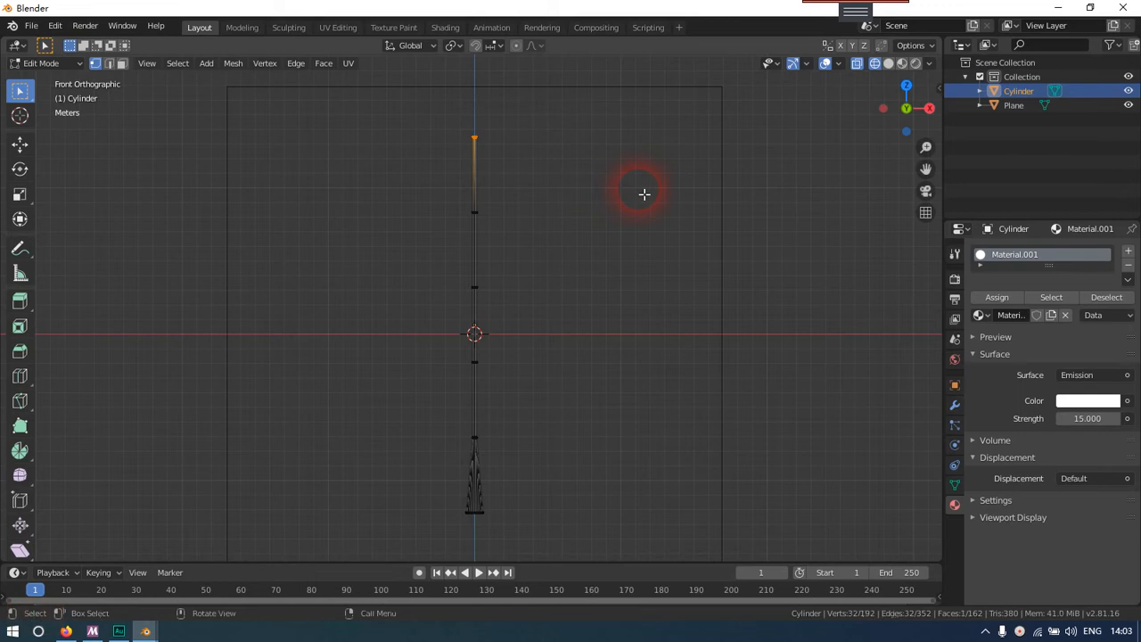
key(s)
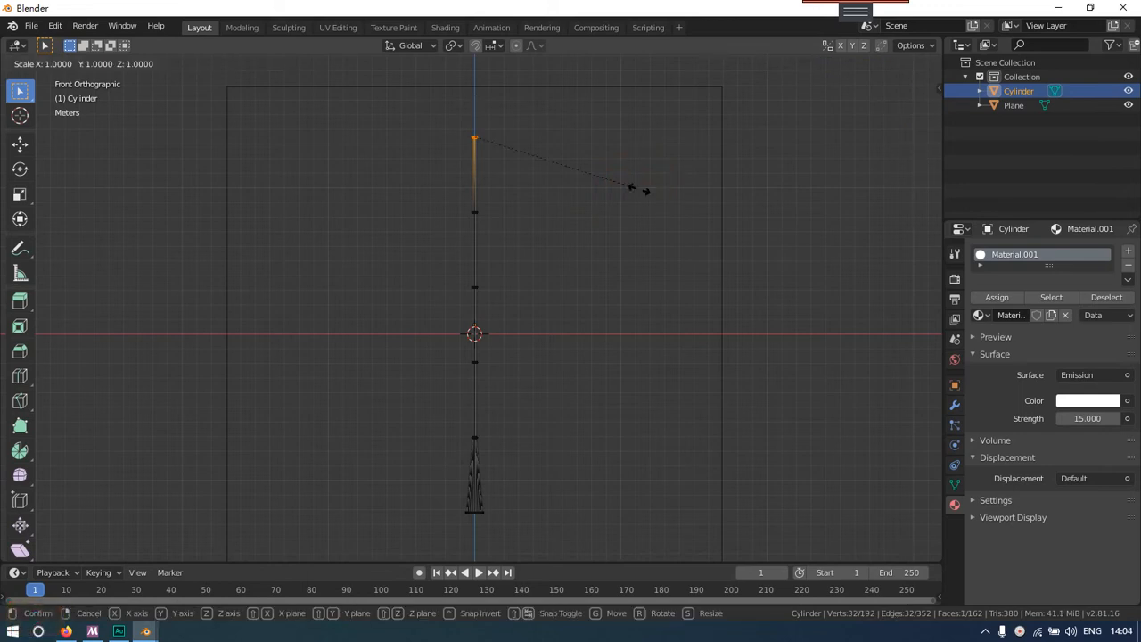
text(0.5)
key(Return)
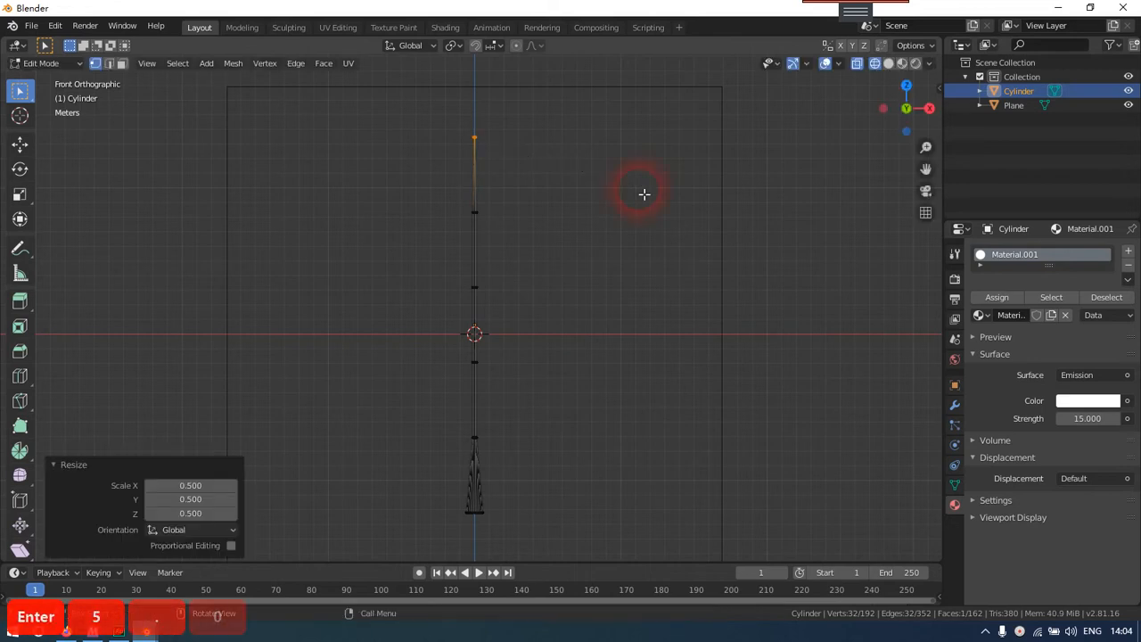
Return to Rendered shading and switch the cylinder from Edit Mode to Object Mode
click(535, 265)
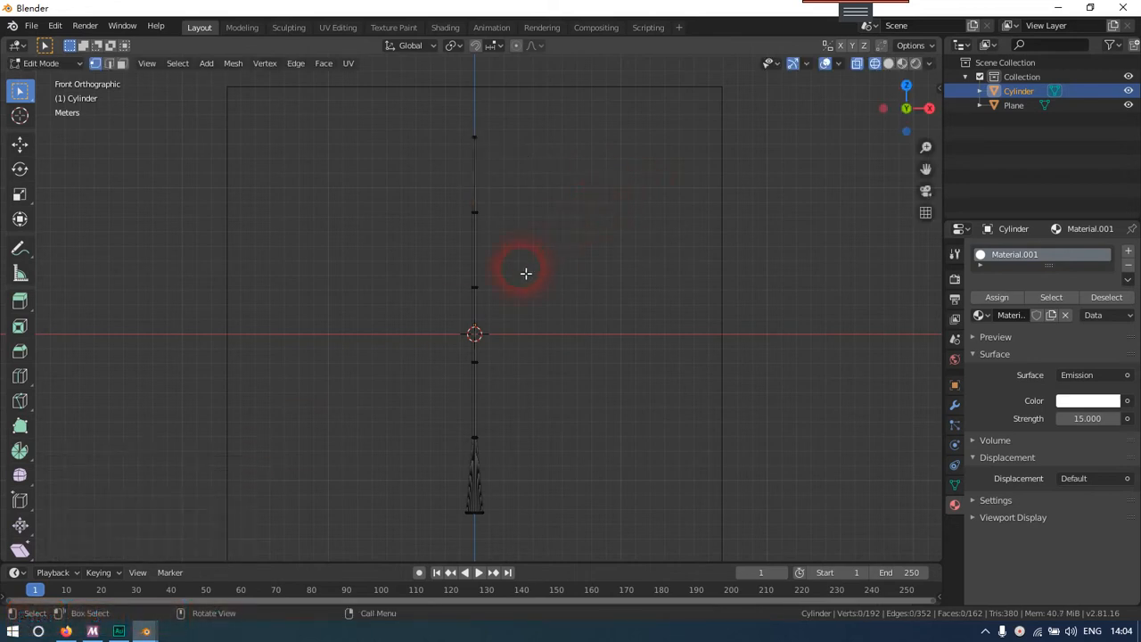
key(z)
key(z)
key(Escape)
key(Tab)
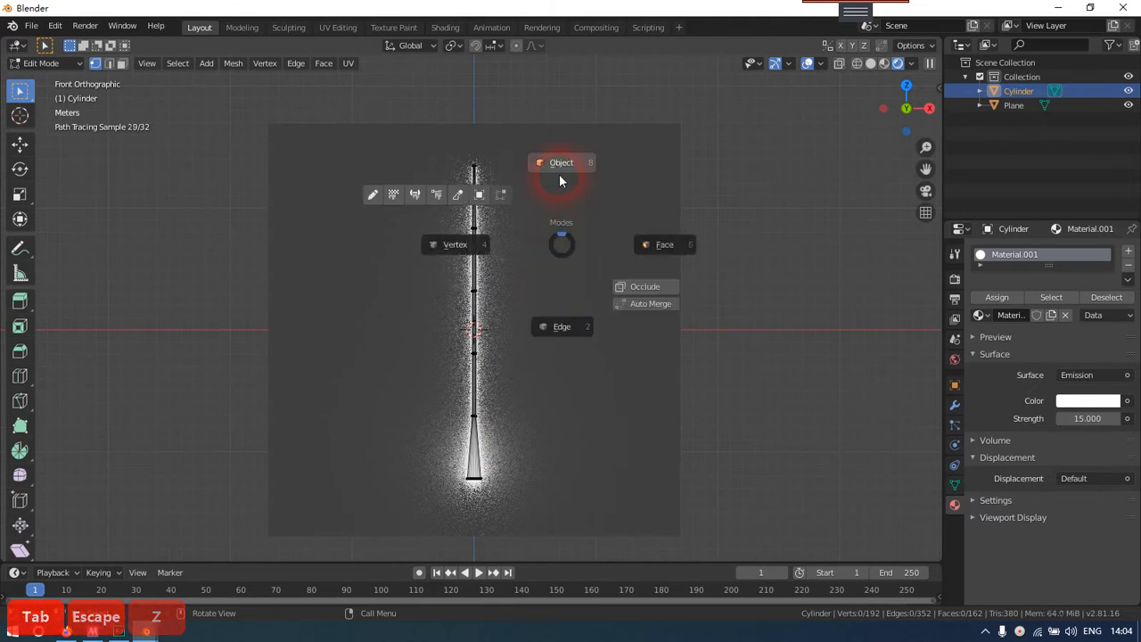
click(558, 174)
click(549, 311)
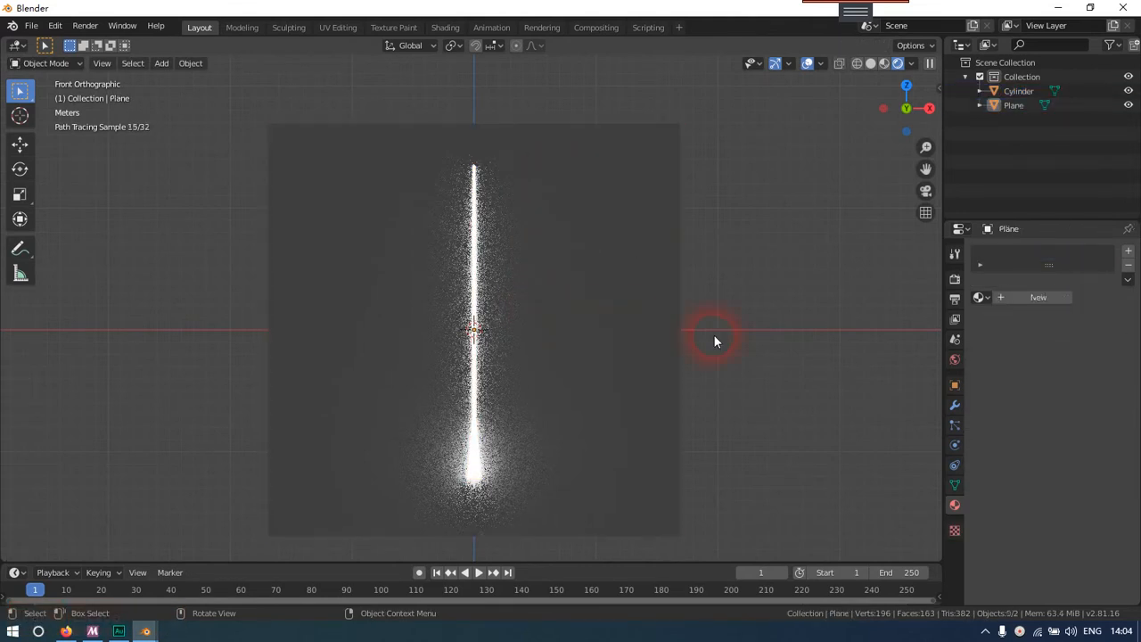
Examine the tapered beam's glow on the backdrop plane from the front and from an angled view
scroll(627, 382, down, 1)
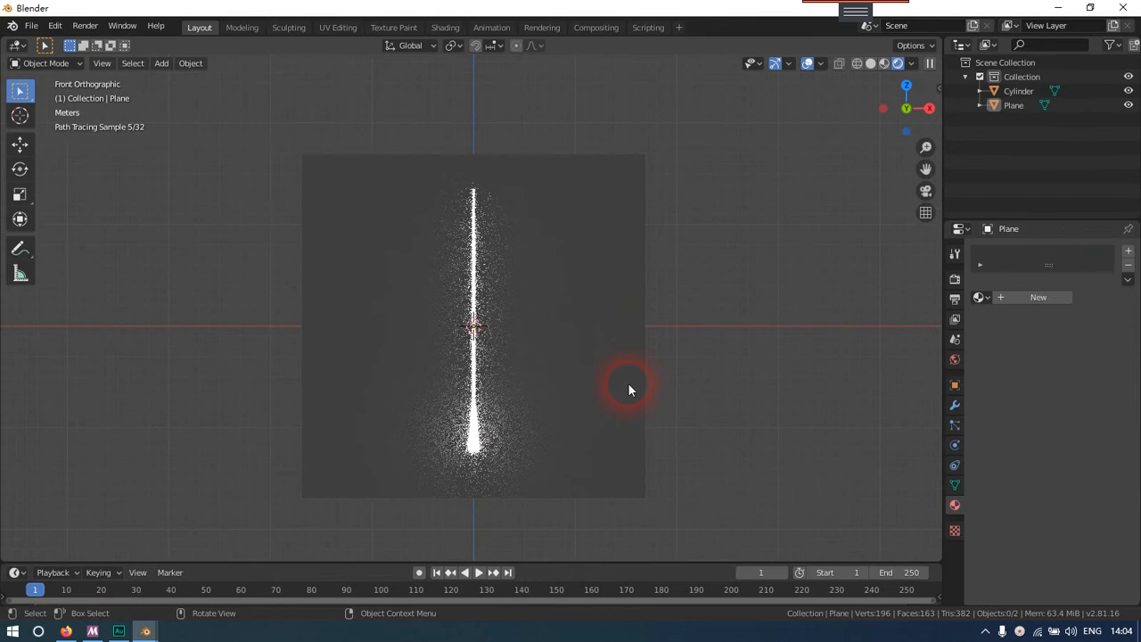
click(472, 379)
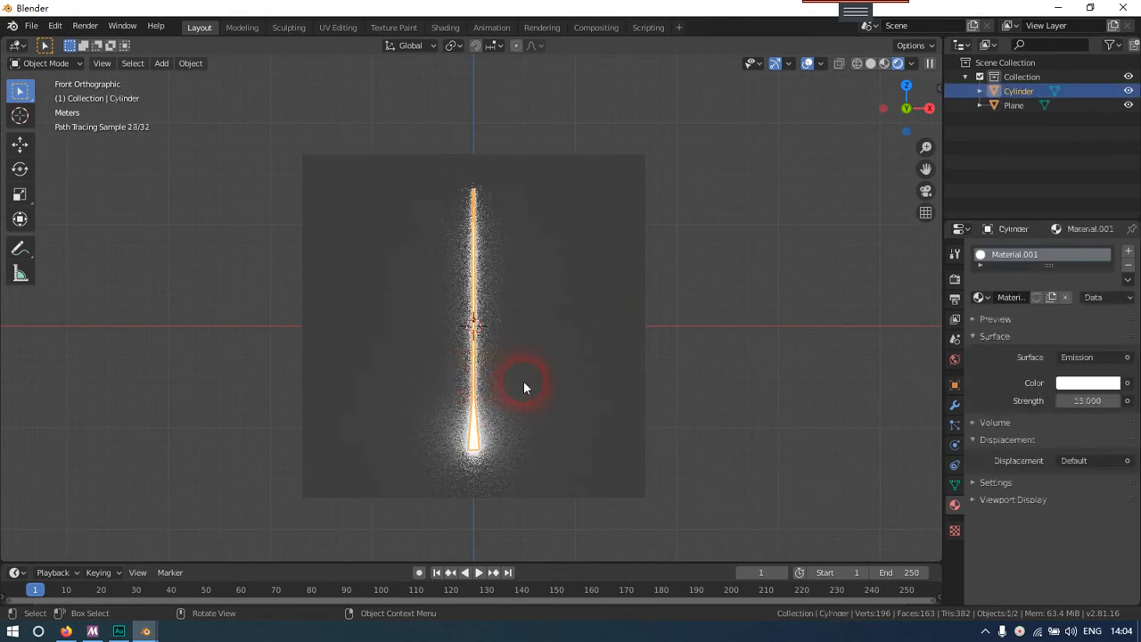
click(314, 462)
click(206, 509)
click(370, 455)
click(221, 470)
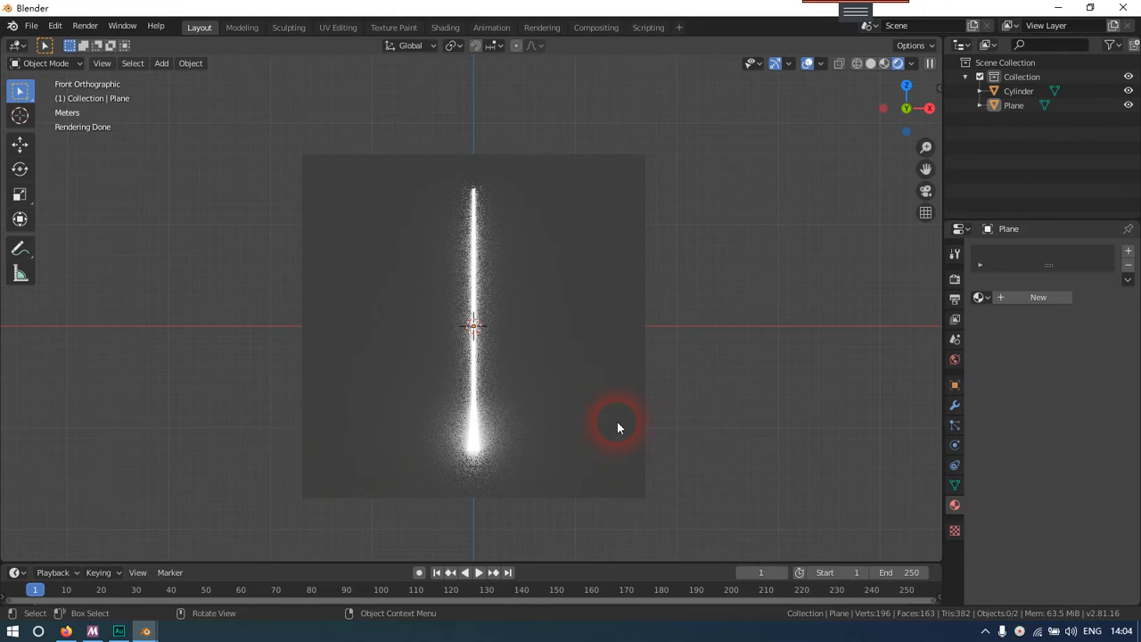
scroll(617, 422, down, 1)
scroll(616, 421, up, 1)
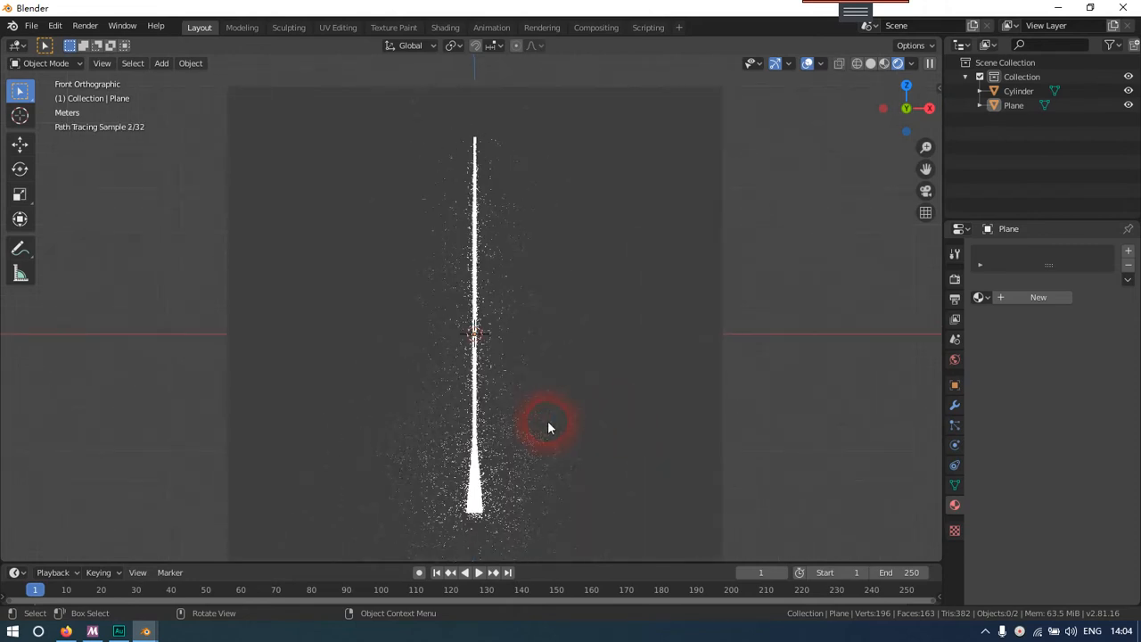
shift+middle_drag(547, 421, 551, 396)
key(KP_5)
click(547, 396)
key(KP_1)
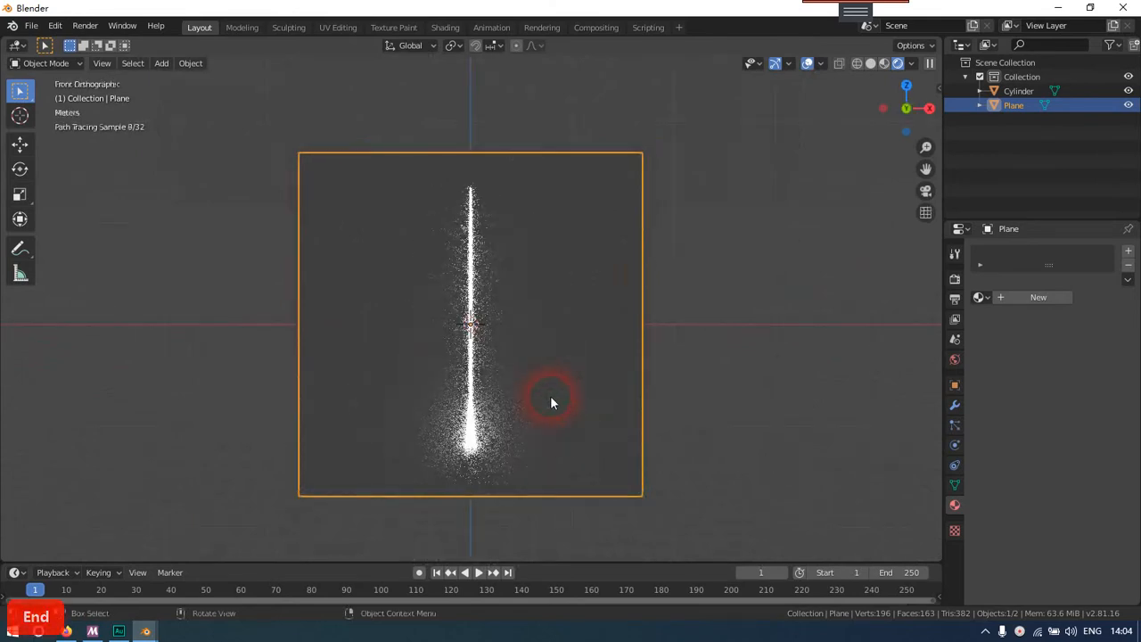
mouse_move(522, 384)
middle_down()
mouse_move(623, 411)
mouse_move(521, 405)
middle_up()
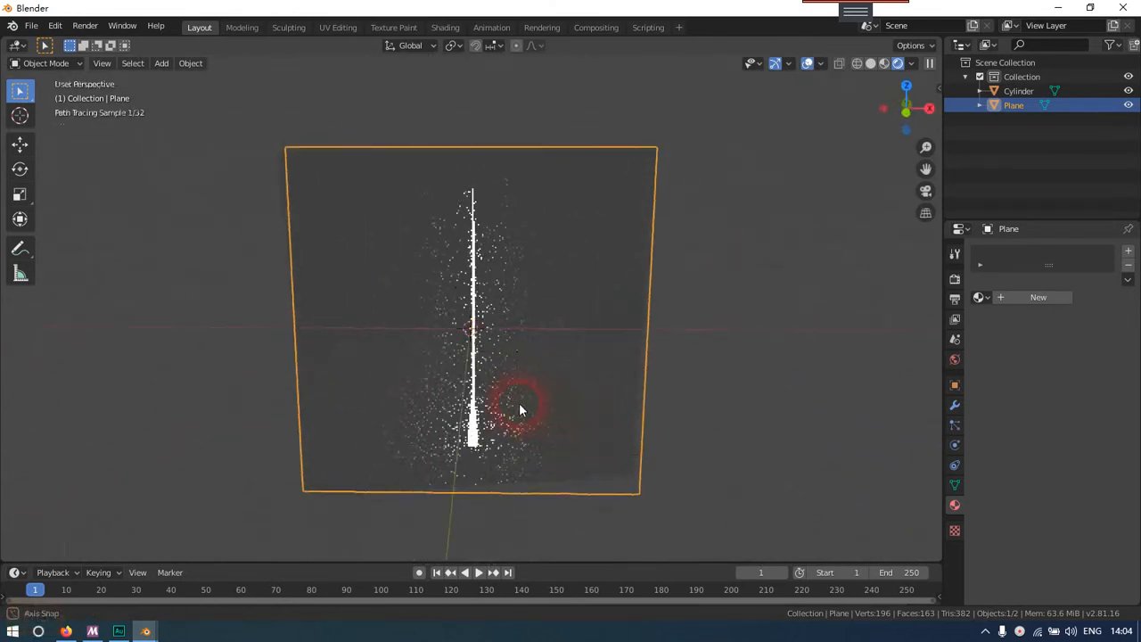
key(KP_1)
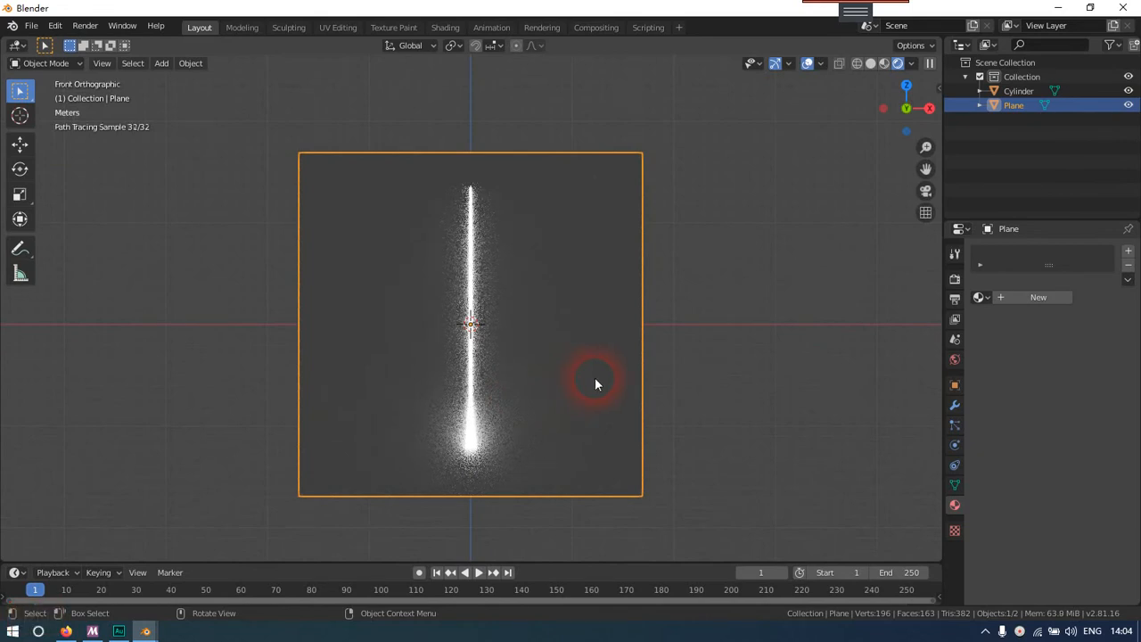
Darken the World background colour to black
click(954, 361)
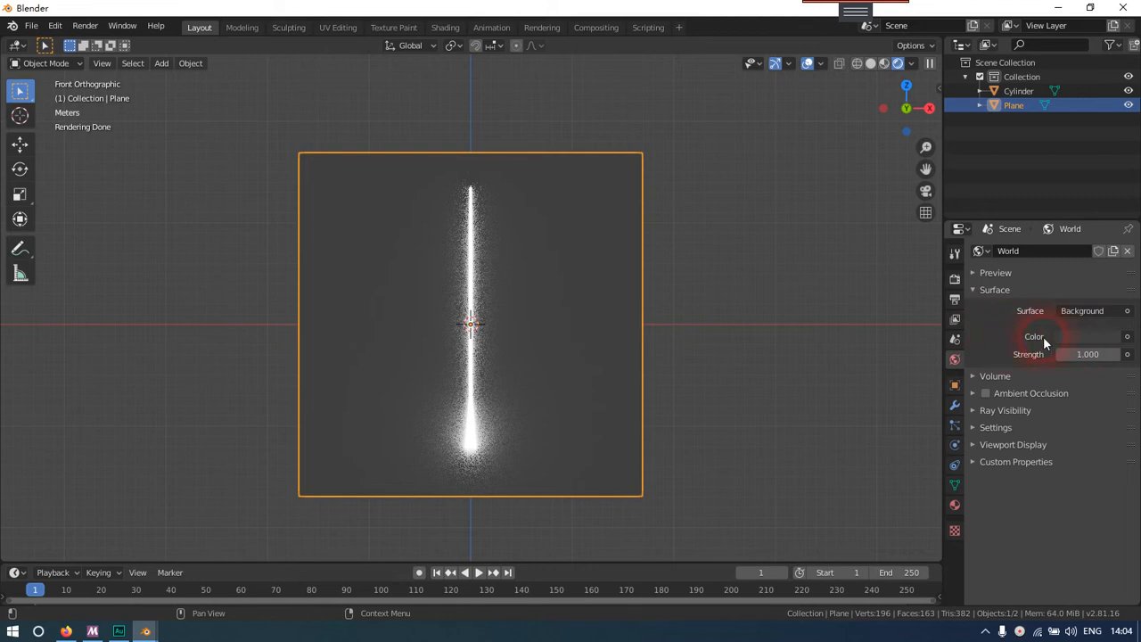
click(1078, 338)
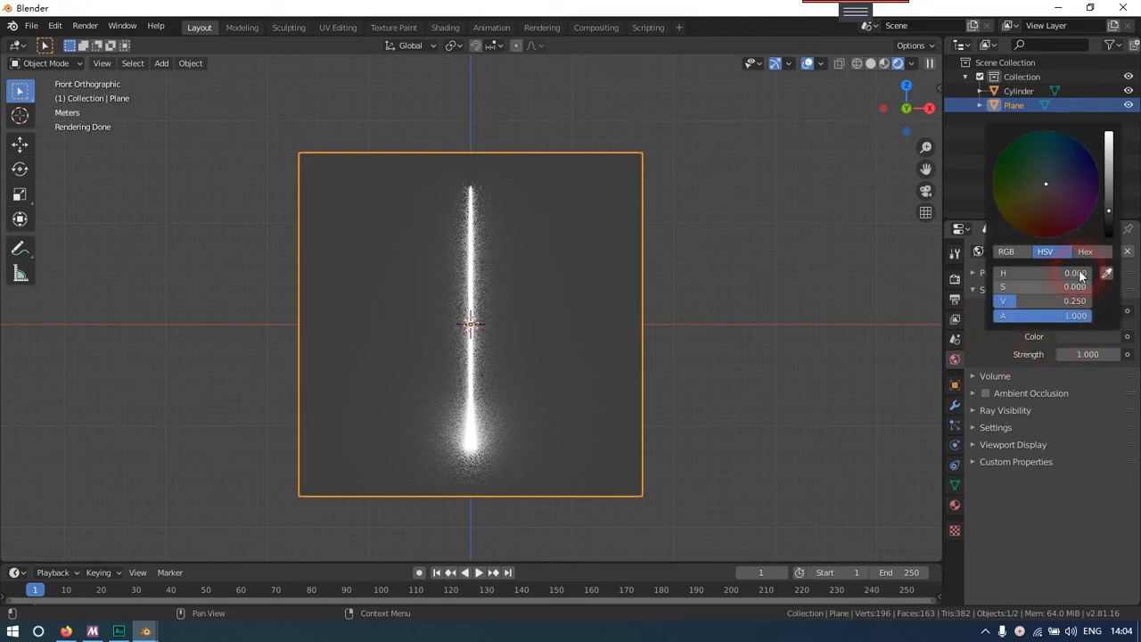
drag(1109, 183, 1109, 234)
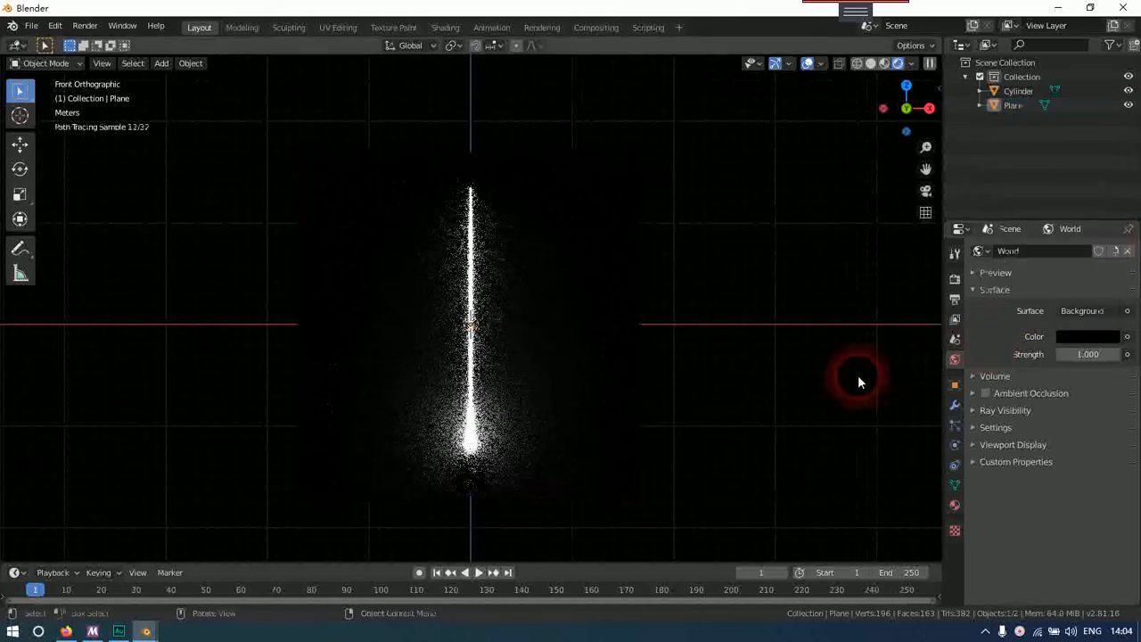
Check the beam against the black background from the front and try to render the image
scroll(664, 359, down, 4)
middle_drag(663, 357, 588, 377)
key(End)
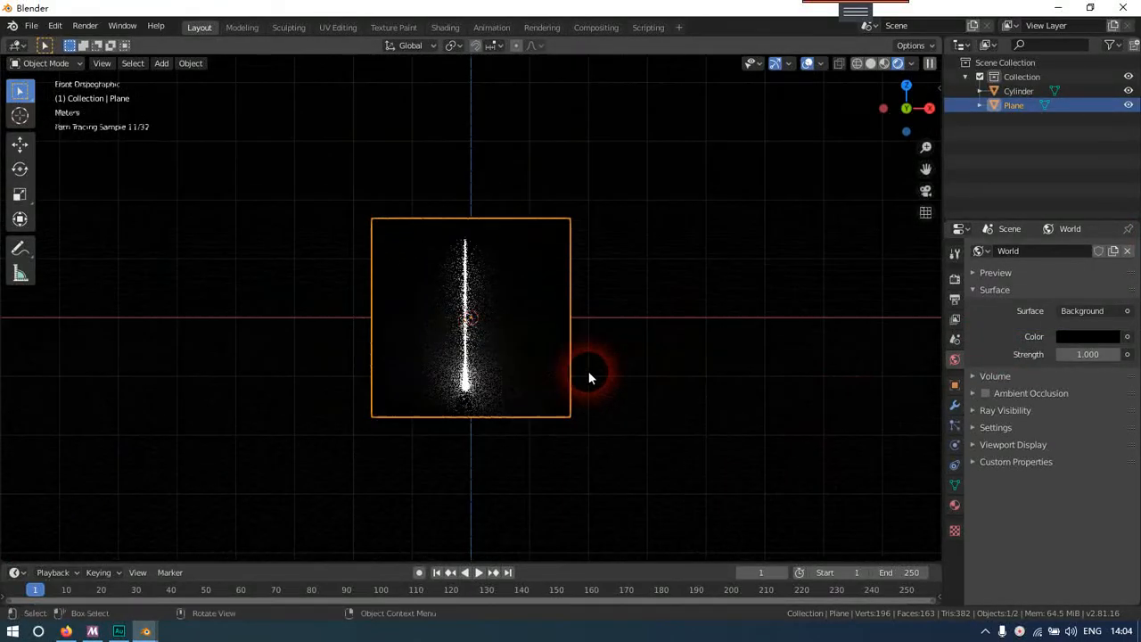
key(F12)
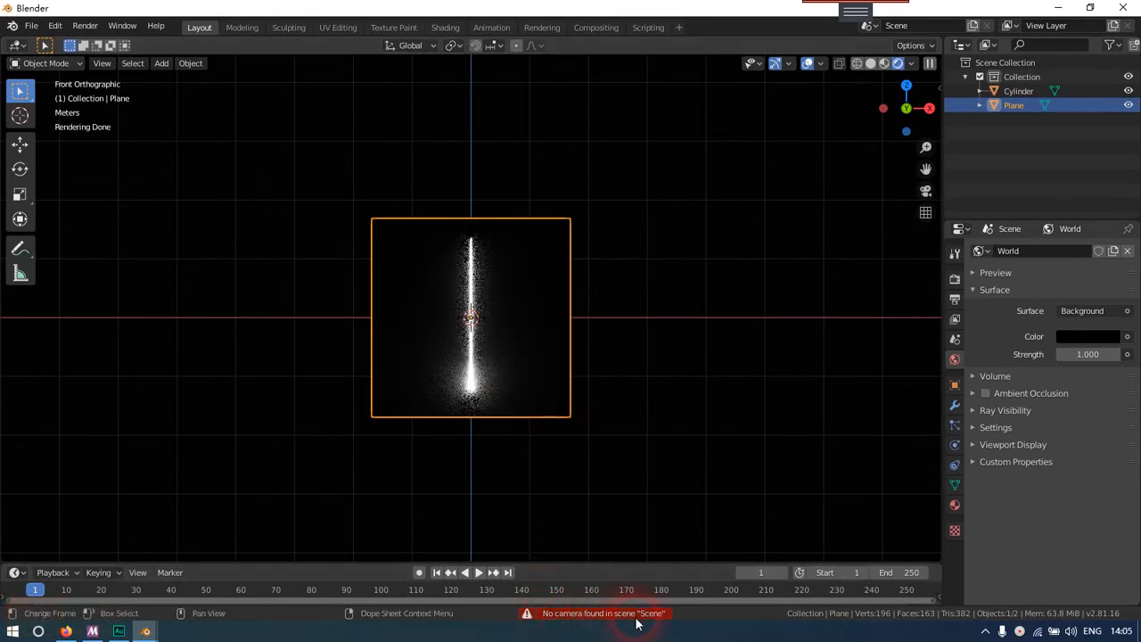
click(600, 407)
Switch the viewport to Solid shading and add a camera at the world origin
middle_drag(601, 408, 514, 401)
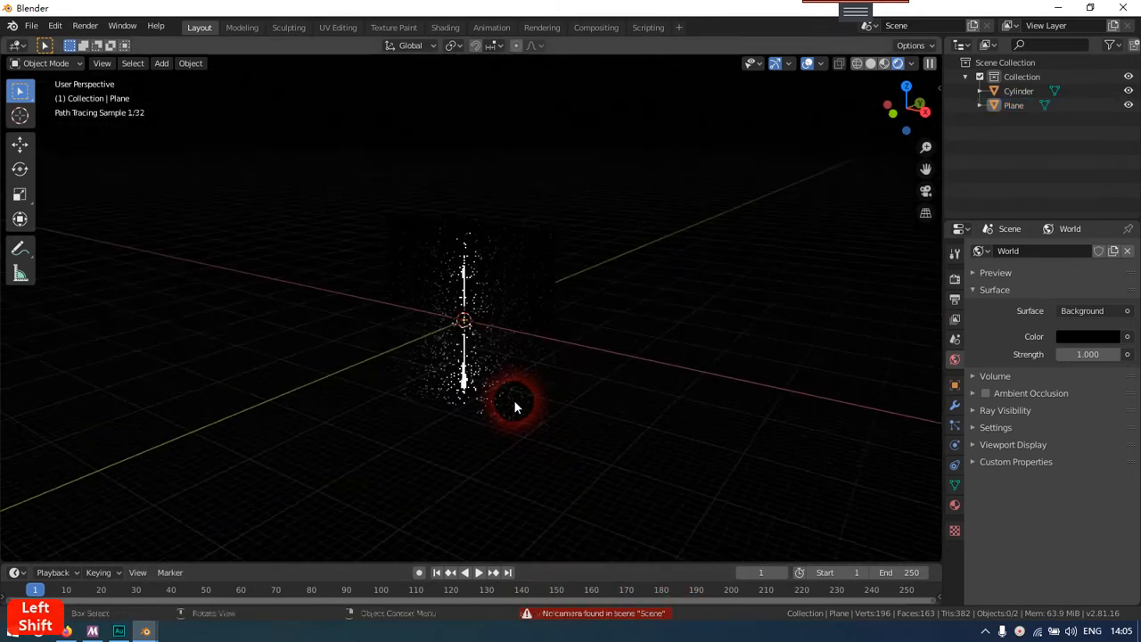
scroll(514, 401, up, 2)
key(shift+a)
key(Escape)
key(z)
key(z)
key(z)
click(598, 383)
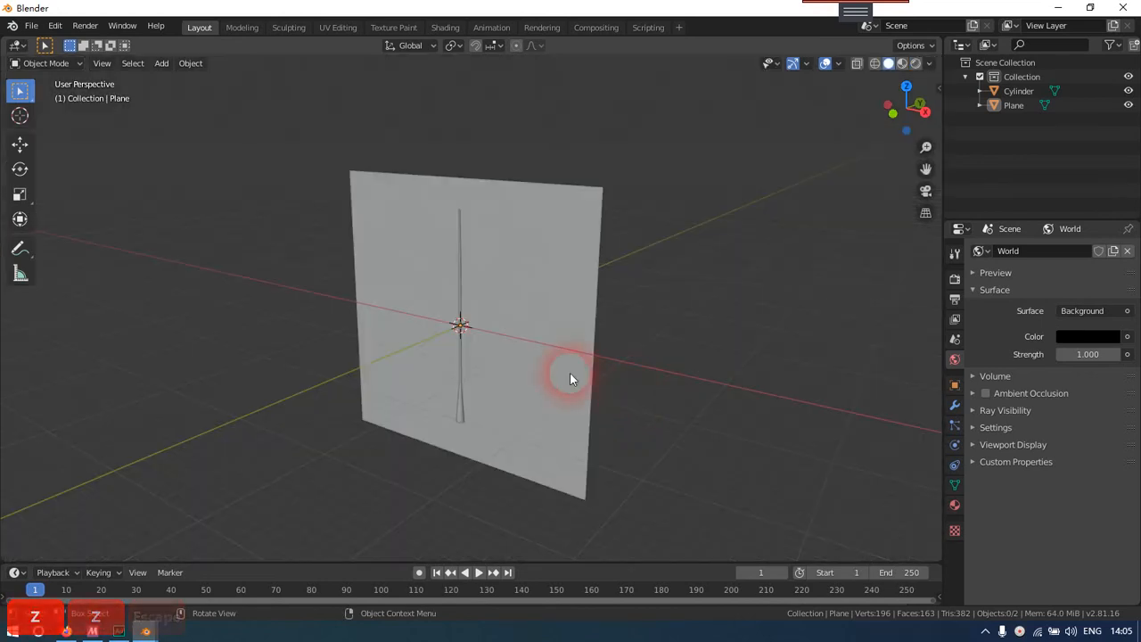
key(shift+a)
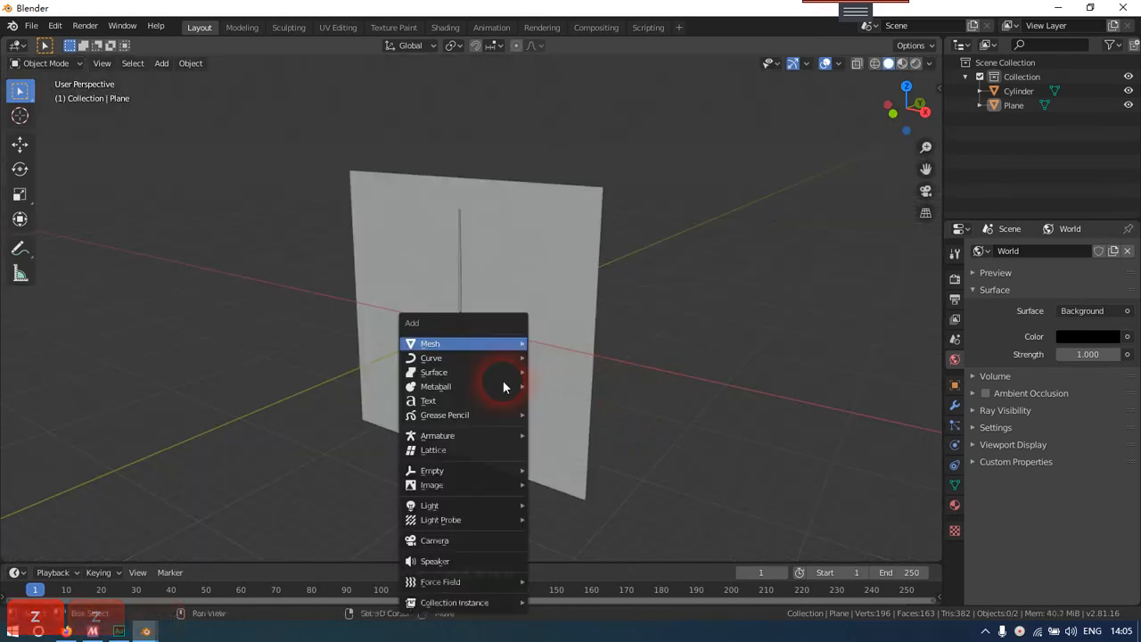
click(478, 540)
Clear the camera's rotation and rotate it 90 degrees around the X axis
middle_drag(542, 393, 564, 327)
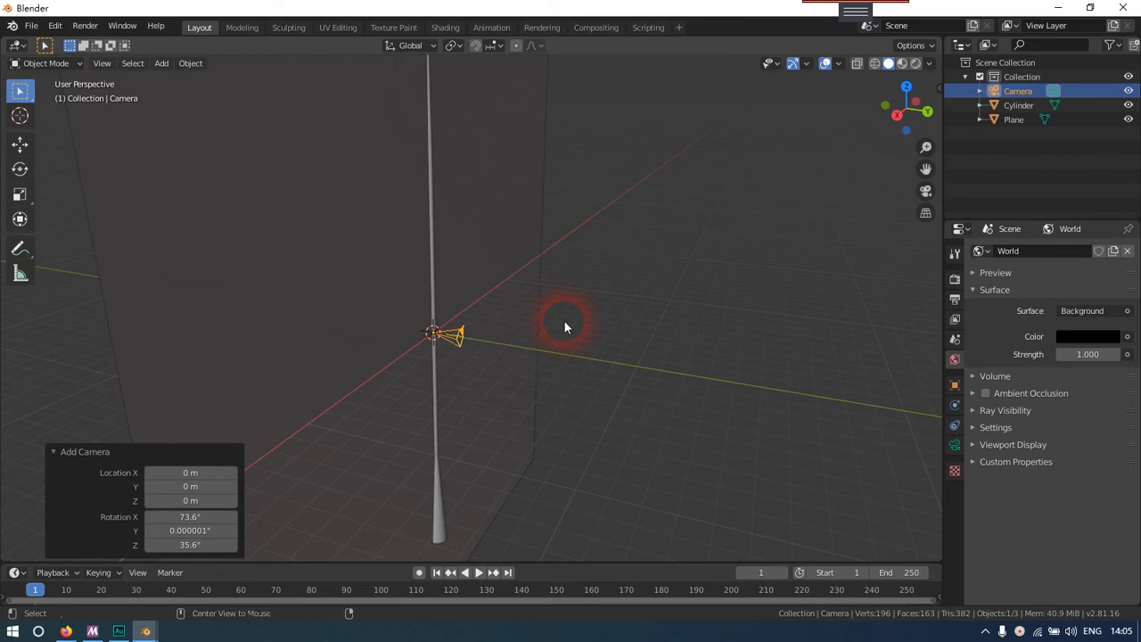
key(alt+r)
middle_drag(480, 369, 508, 360)
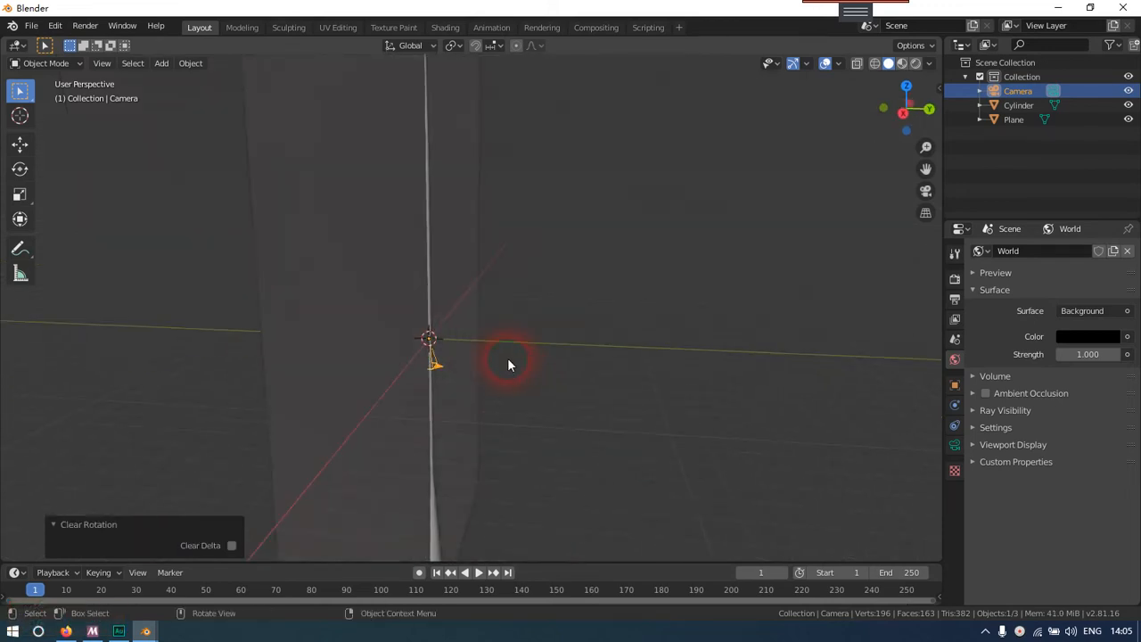
key(r)
key(x)
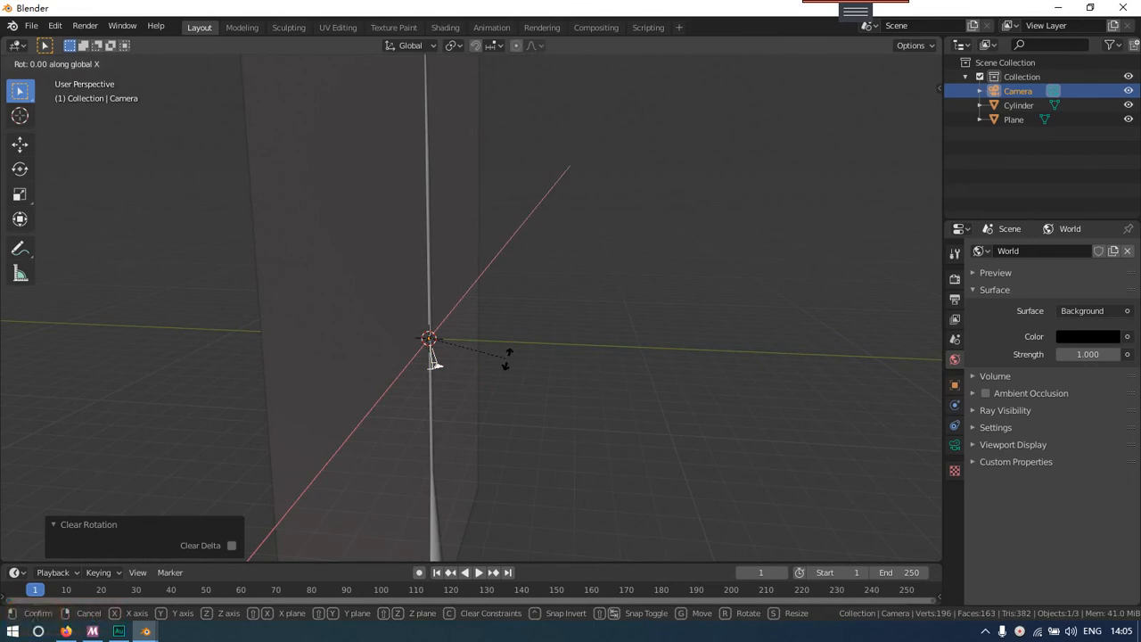
text(90)
key(Return)
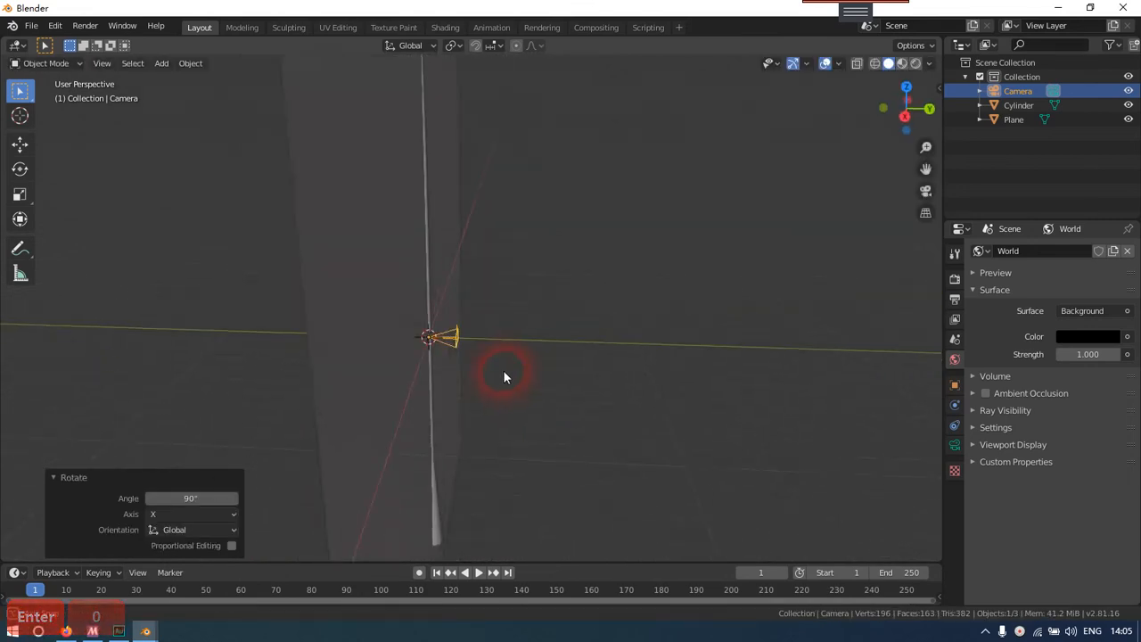
Move the camera back along the Y axis so it faces the beam and backdrop from a distance
middle_drag(505, 372, 533, 370)
key(g)
key(y)
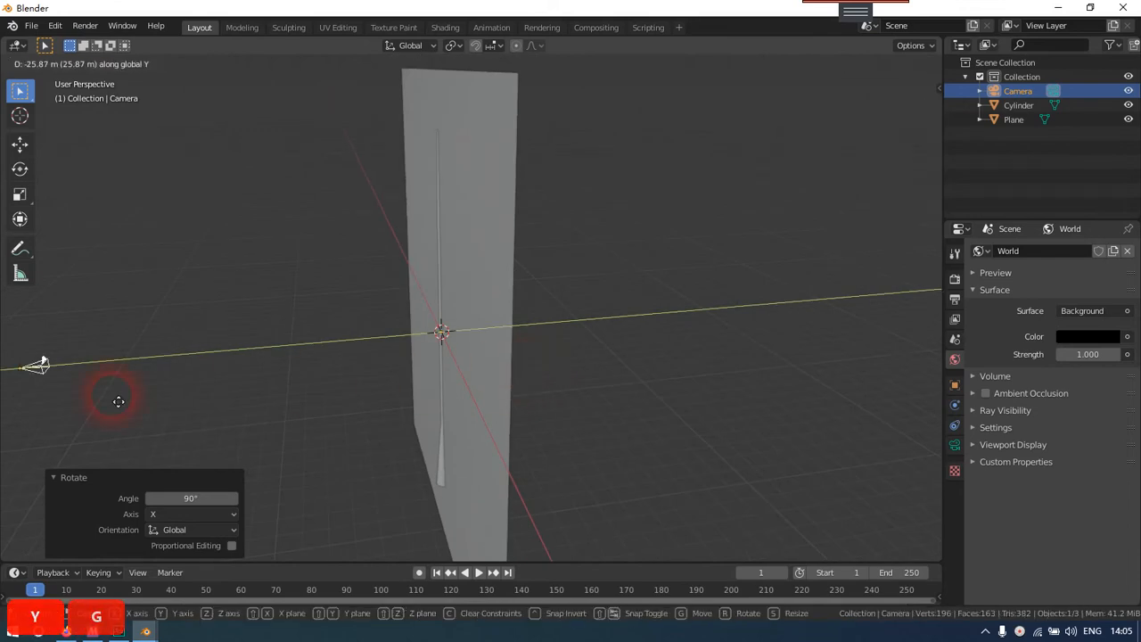
click(107, 396)
middle_drag(107, 395, 404, 365)
key(g)
key(y)
click(130, 402)
scroll(128, 405, down, 3)
middle_drag(129, 405, 327, 341)
click(303, 383)
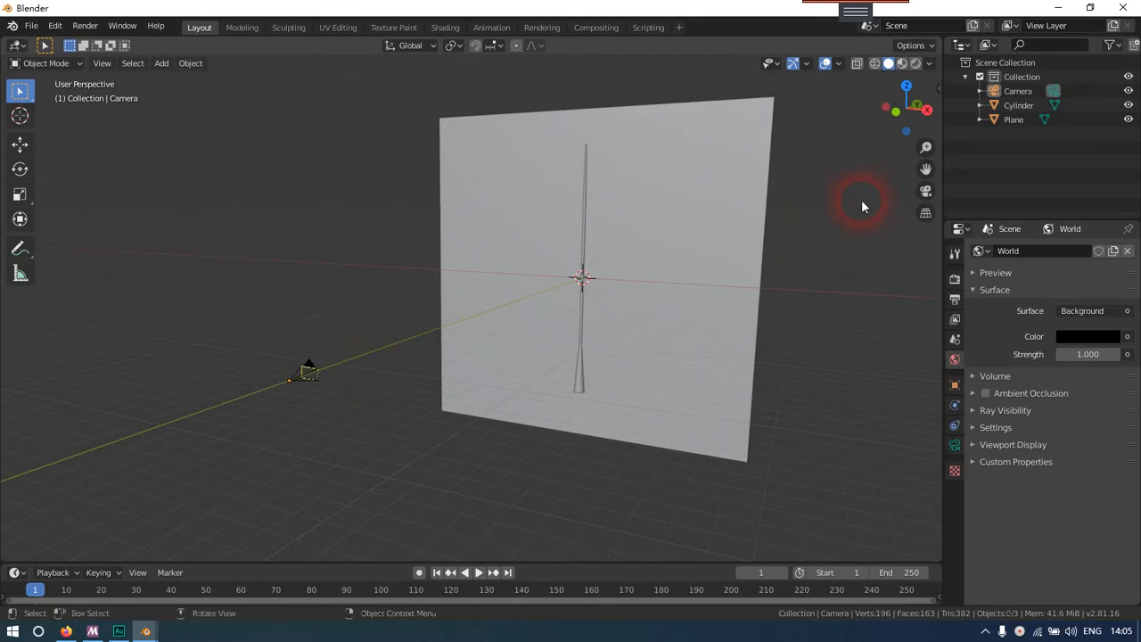
Look through the camera and check how the beam and the backdrop plane fit inside the frame
click(925, 192)
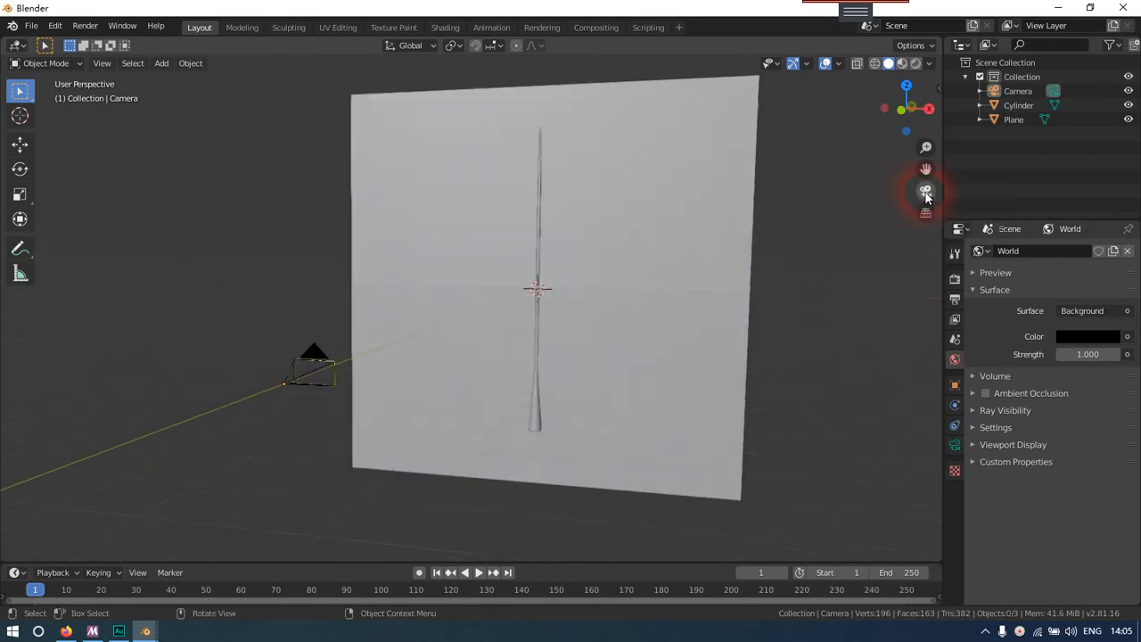
scroll(563, 312, down, 2)
scroll(564, 312, up, 3)
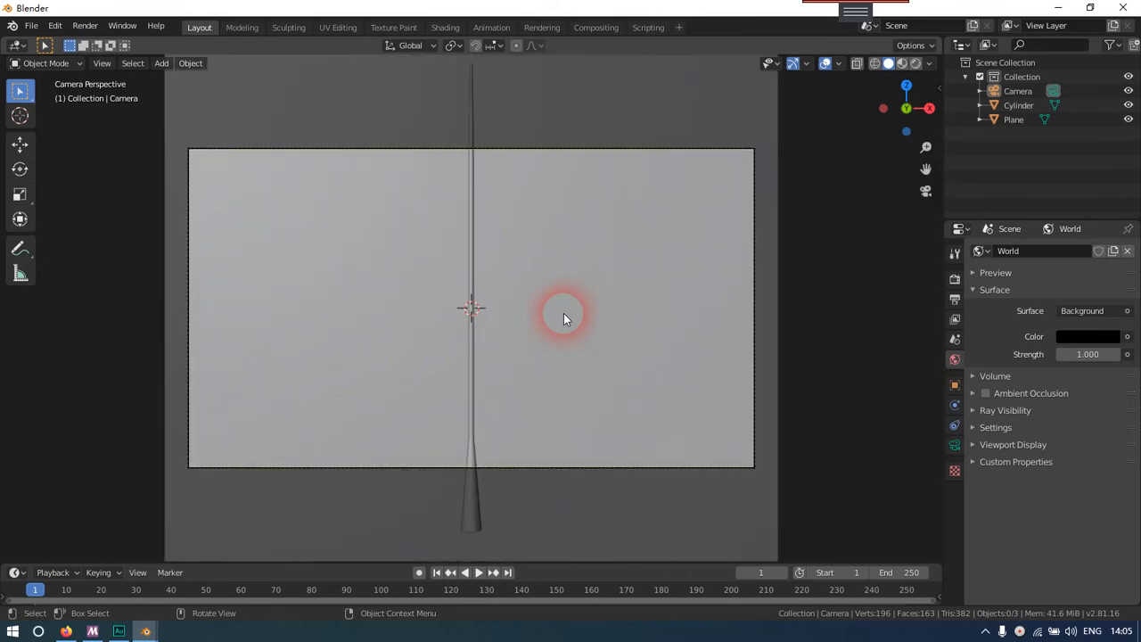
scroll(563, 313, down, 4)
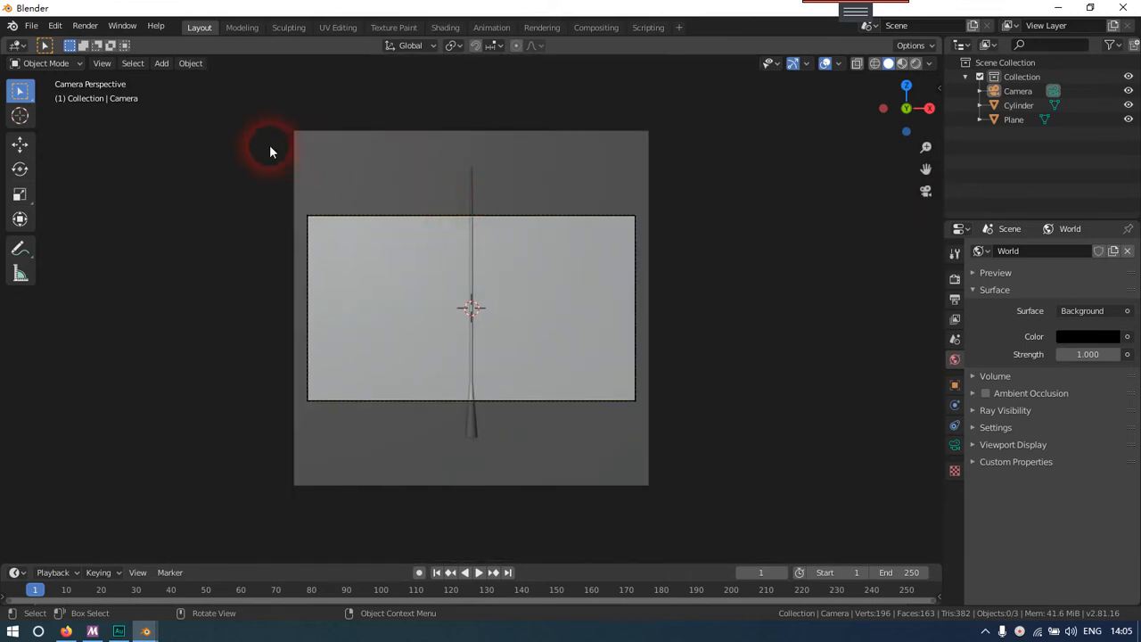
drag(248, 119, 650, 257)
click(487, 199)
click(472, 198)
click(473, 297)
click(461, 441)
click(463, 435)
click(472, 423)
click(468, 255)
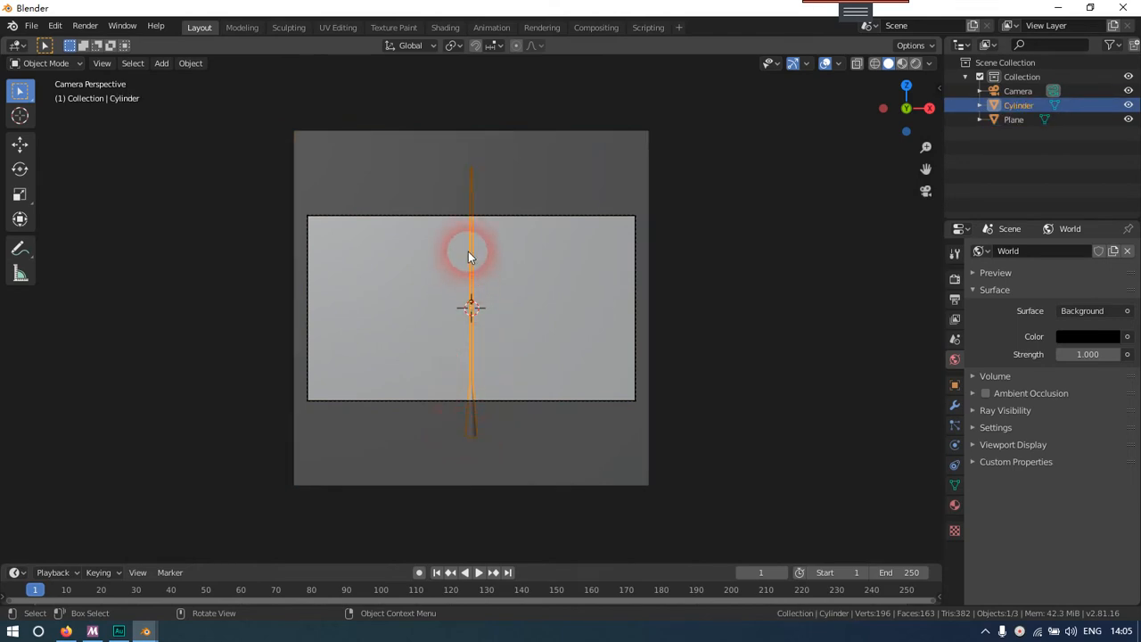
click(513, 297)
click(507, 277)
click(463, 278)
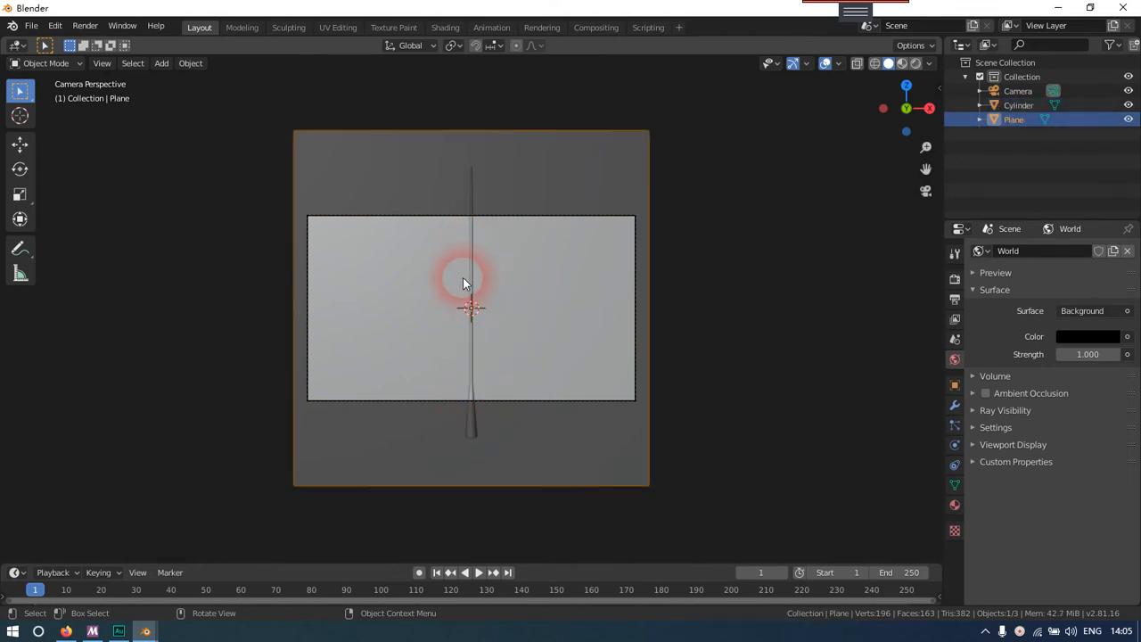
Select the camera and move it farther away from the beam along the Y axis
middle_drag(473, 283, 399, 328)
scroll(366, 339, down, 5)
scroll(310, 350, up, 4)
scroll(399, 328, up, 4)
drag(301, 287, 496, 416)
scroll(468, 383, down, 6)
shift+middle_drag(390, 372, 468, 368)
scroll(468, 368, up, 2)
scroll(466, 374, down, 3)
scroll(467, 375, up, 3)
key(g)
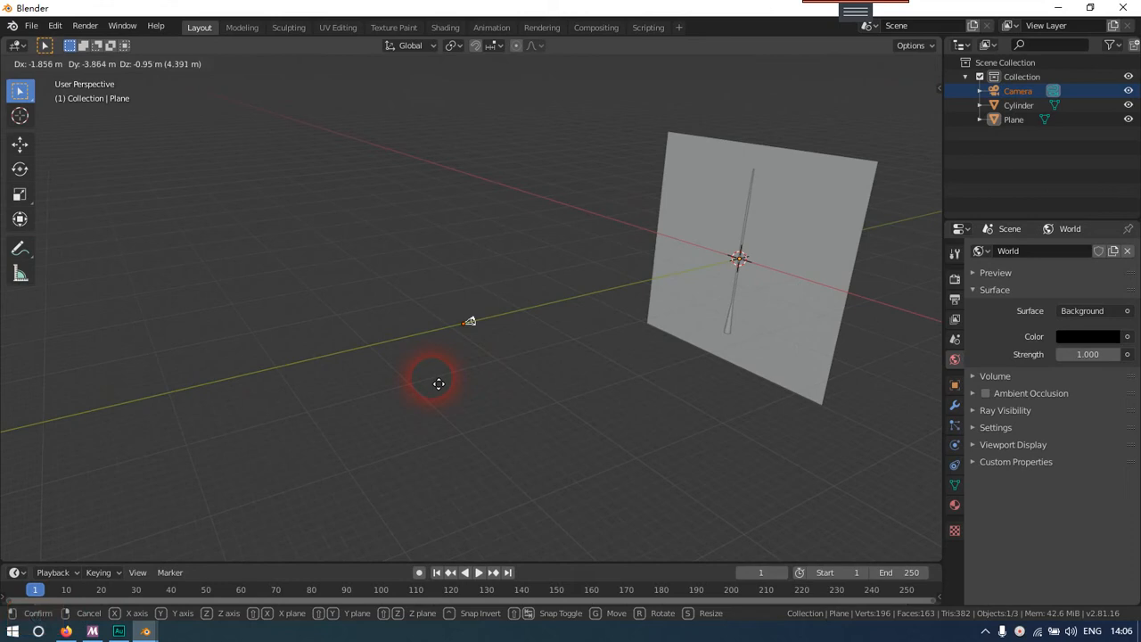
key(y)
click(117, 462)
Pull the camera back once more along the Y axis and view the beam's framing through it
shift+middle_drag(177, 445, 420, 413)
key(g)
key(y)
click(235, 436)
click(467, 374)
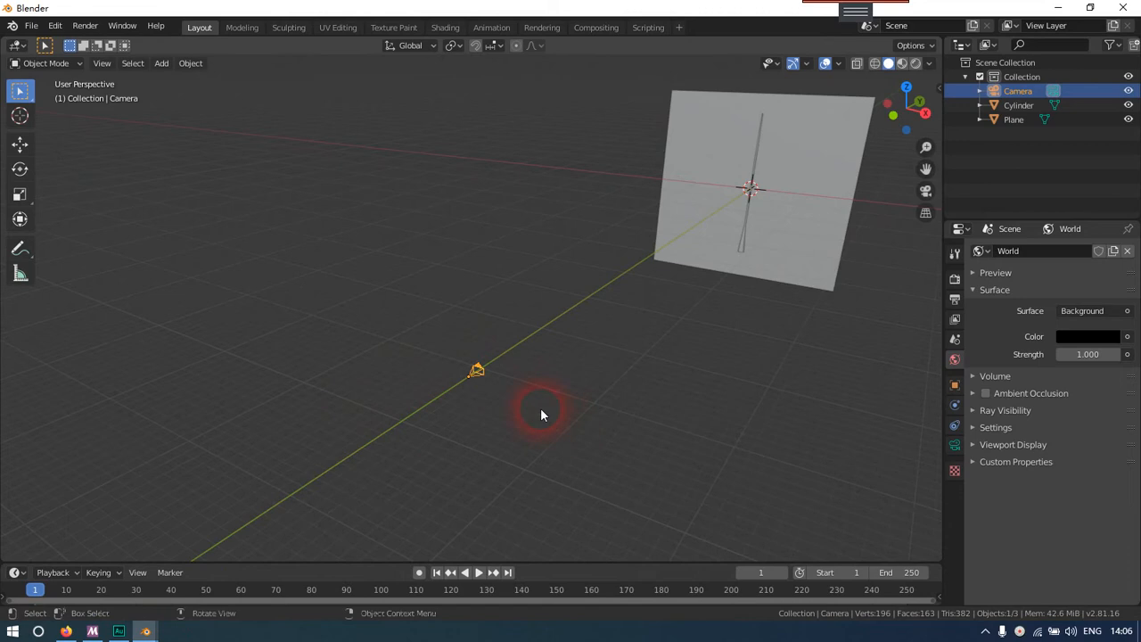
click(926, 192)
scroll(533, 379, up, 6)
shift+middle_drag(498, 382, 520, 364)
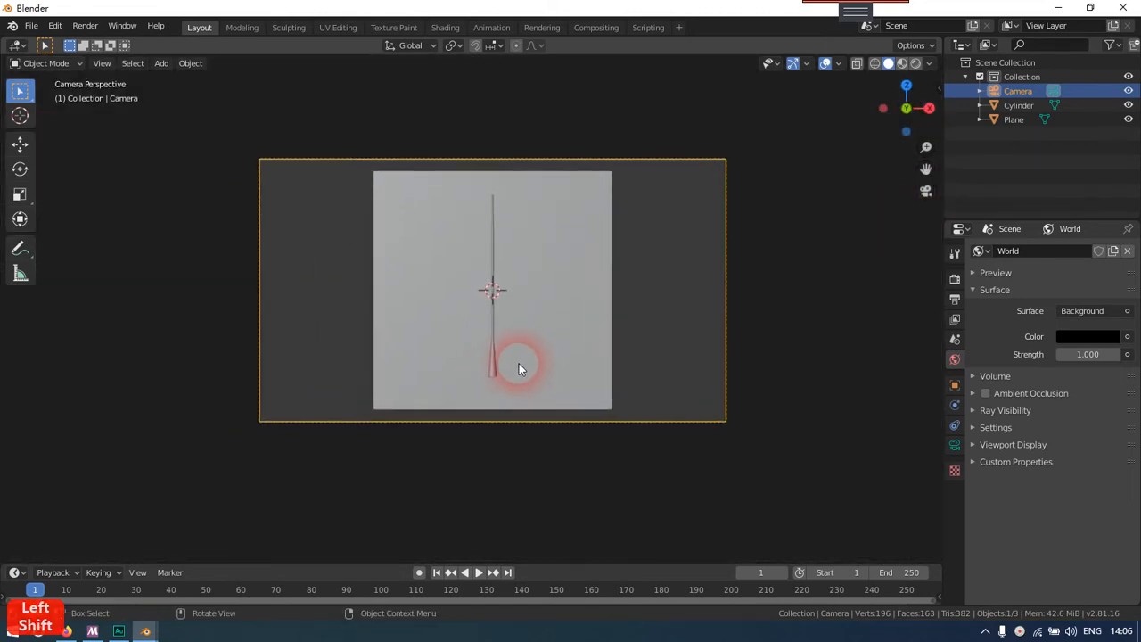
scroll(520, 369, up, 5)
scroll(520, 368, down, 3)
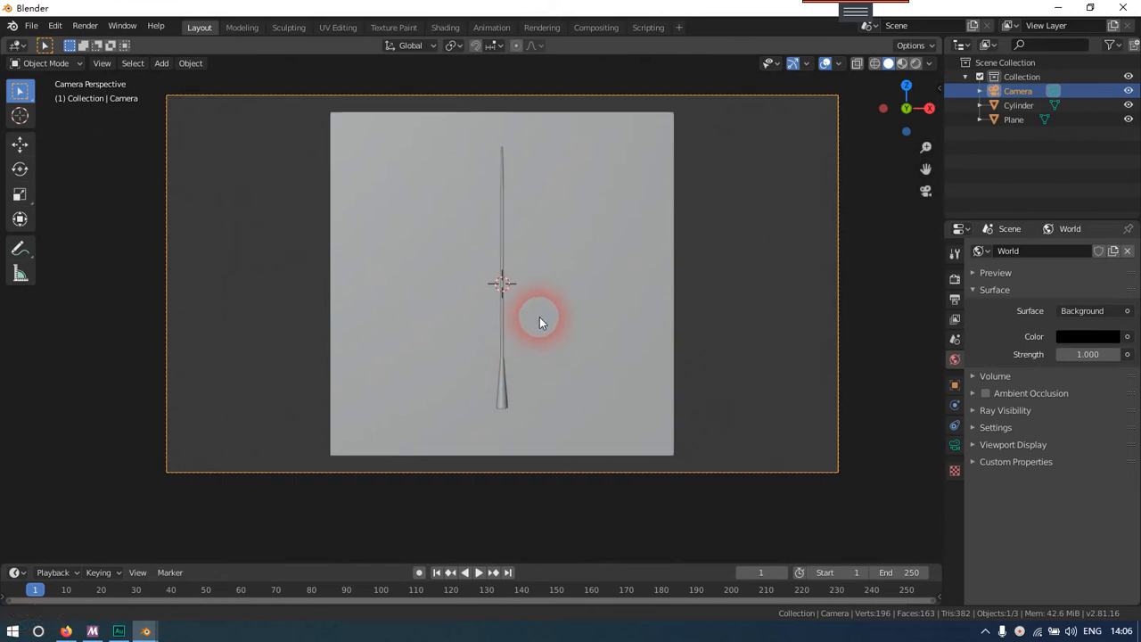
shift+middle_drag(539, 316, 538, 340)
Scale the backdrop plane uniformly by about 2.578 so it covers the whole camera frame
click(494, 360)
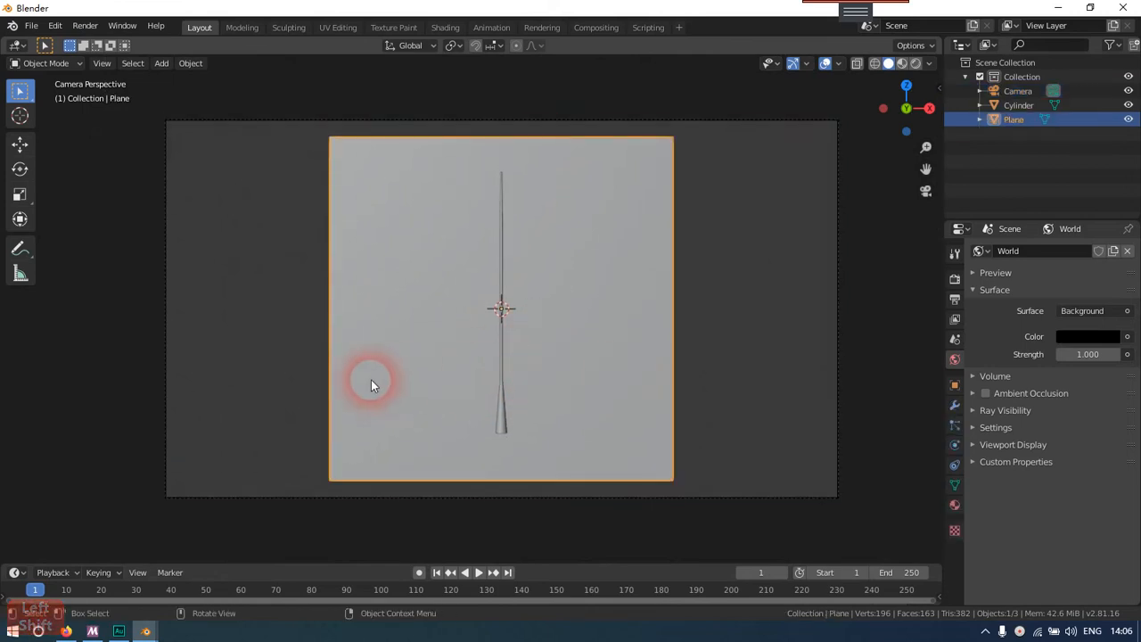
shift+click(371, 385)
click(356, 384)
scroll(321, 382, down, 3)
scroll(316, 374, up, 3)
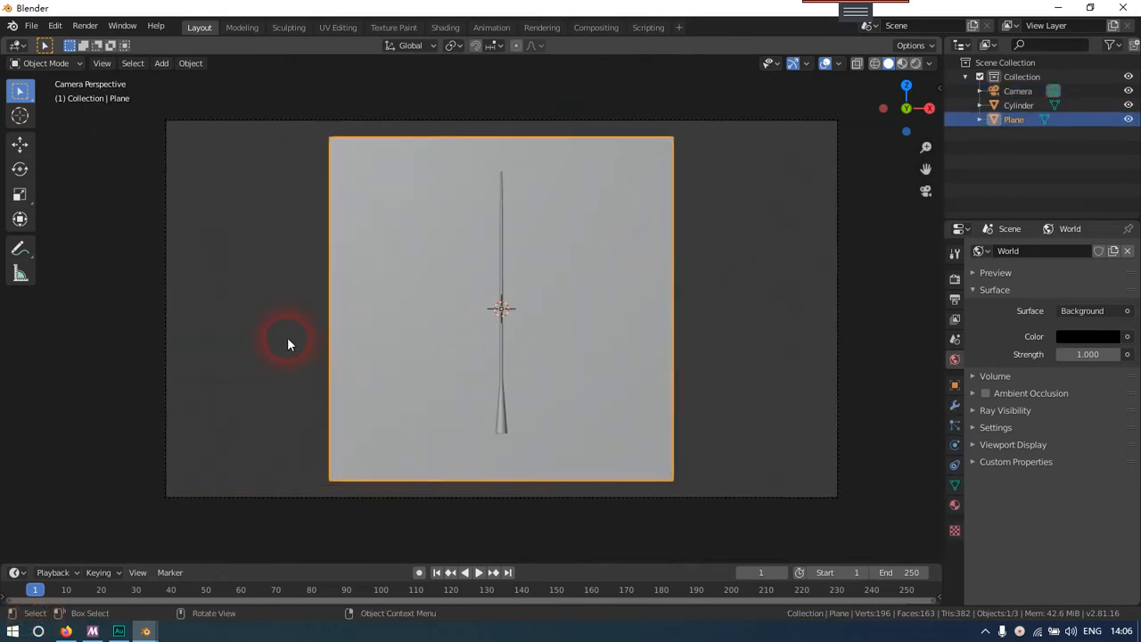
scroll(353, 352, down, 2)
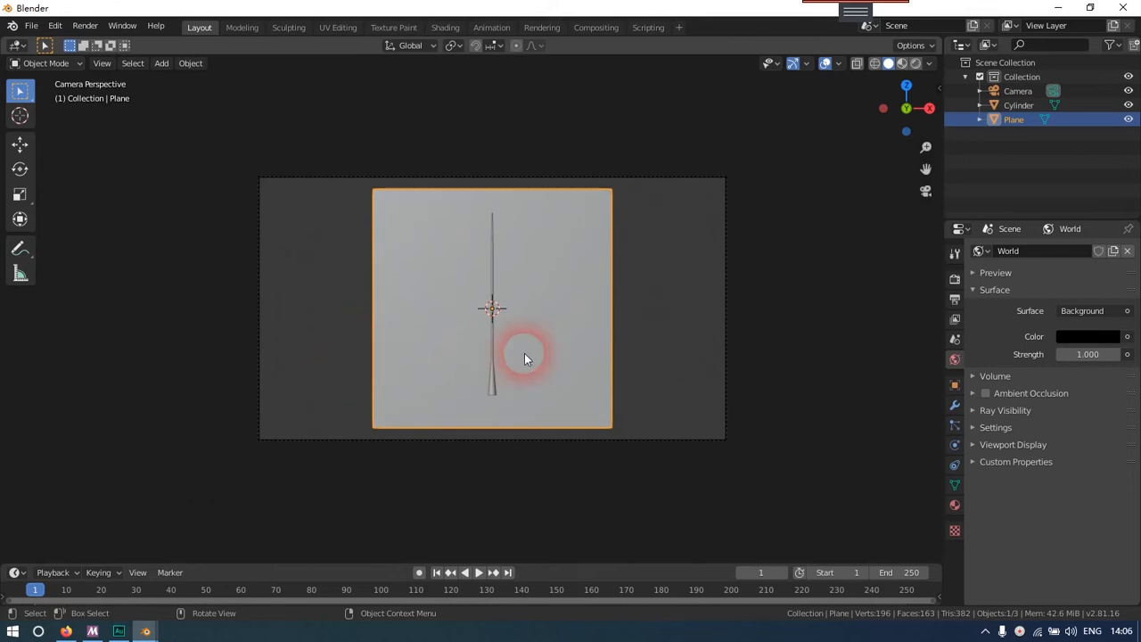
key(s)
key(x)
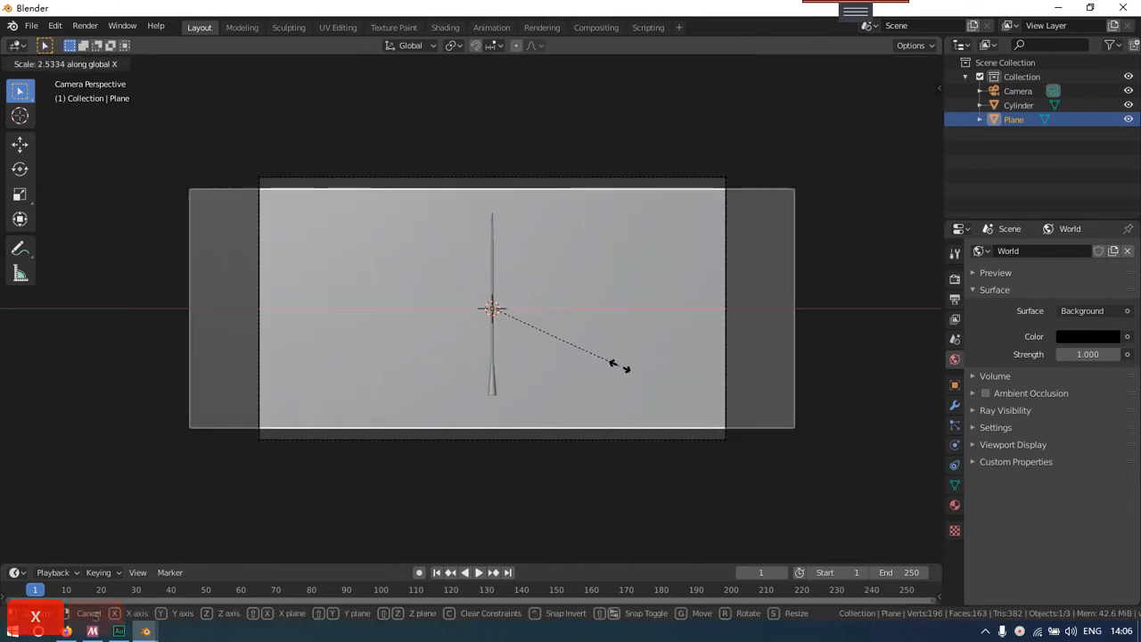
right_click(611, 362)
click(805, 408)
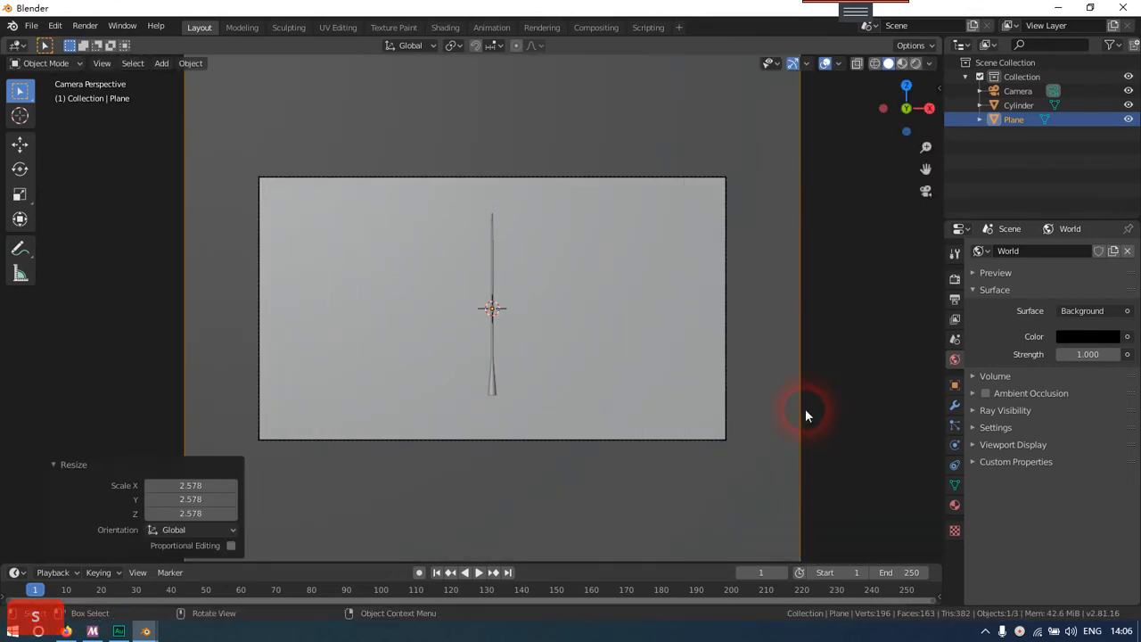
scroll(702, 387, down, 4)
scroll(702, 386, up, 3)
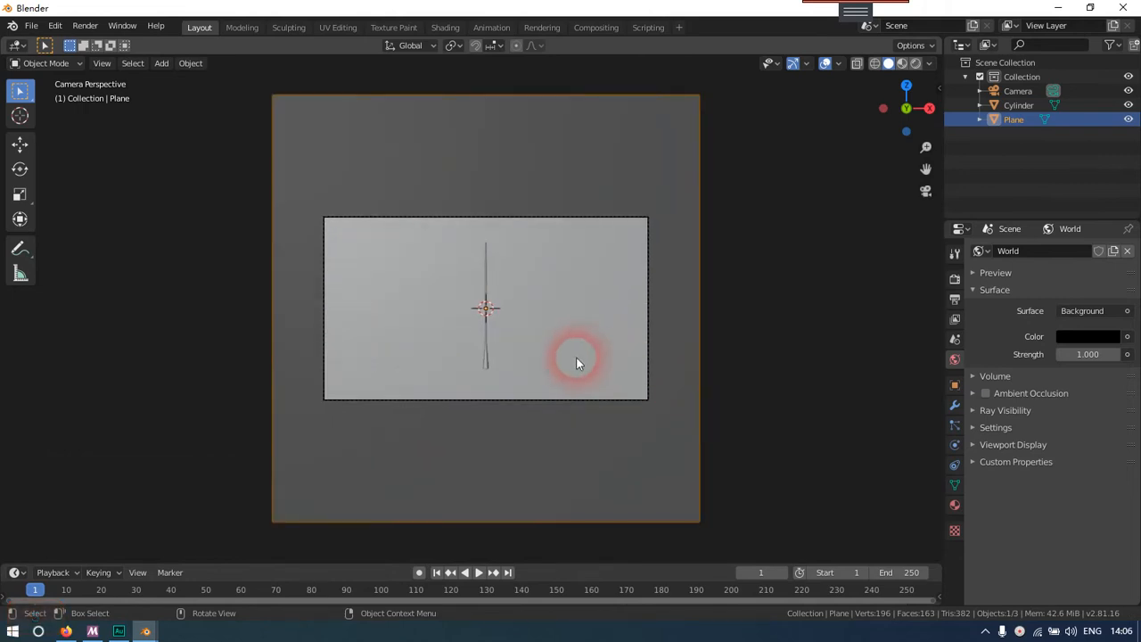
Render the beam scene from the camera and fit the whole result in view
click(764, 368)
middle_drag(764, 369, 642, 387)
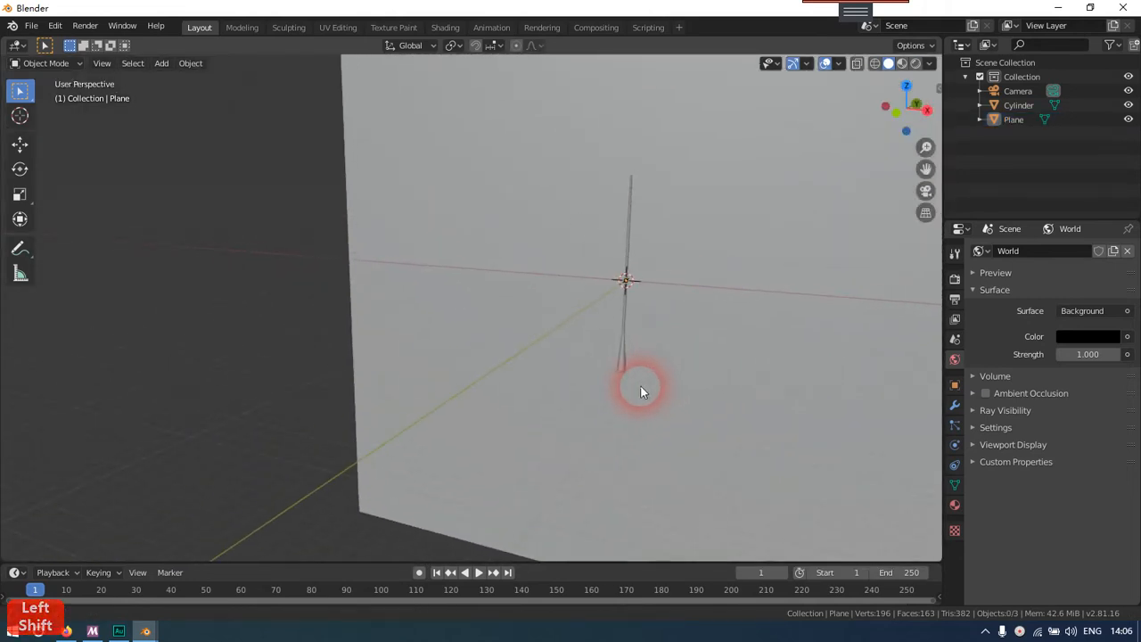
shift+click(627, 352)
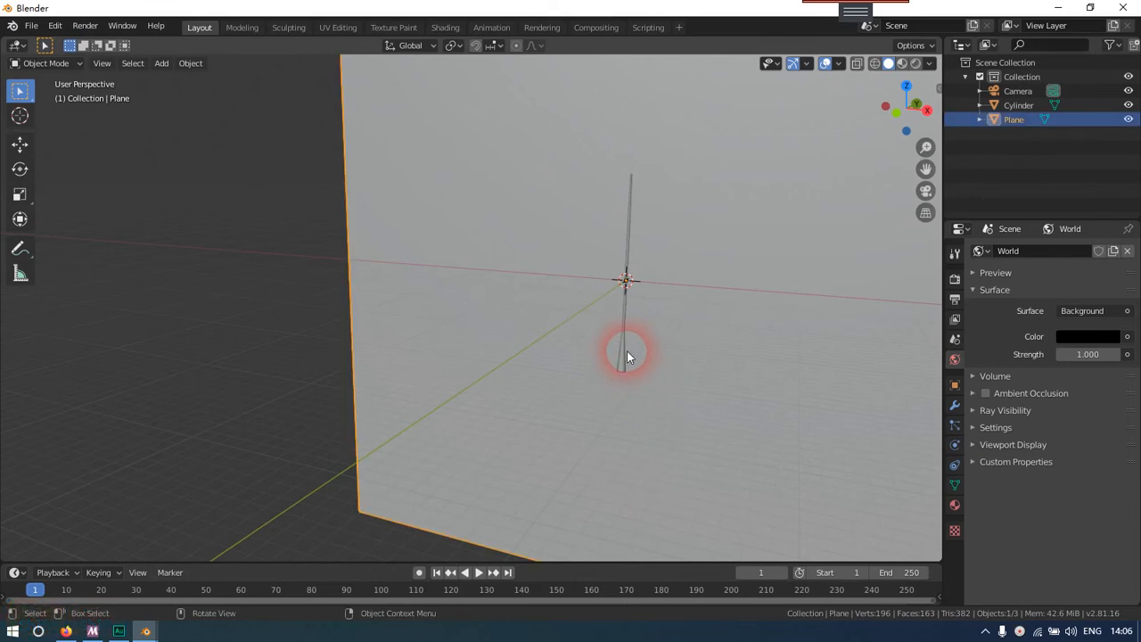
key(F12)
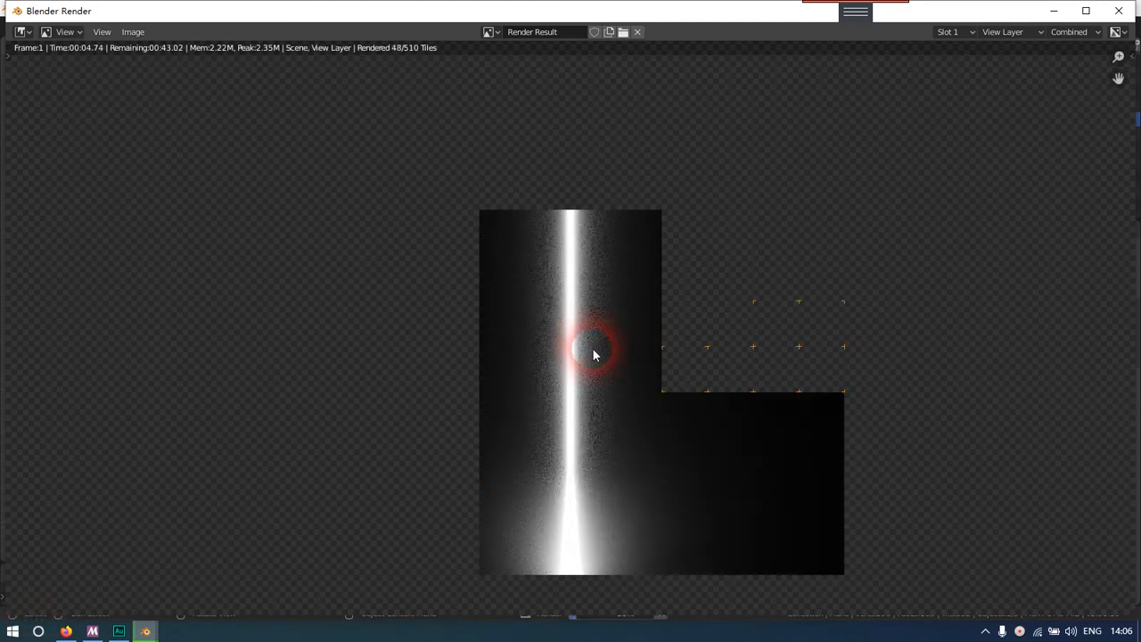
scroll(594, 356, down, 3)
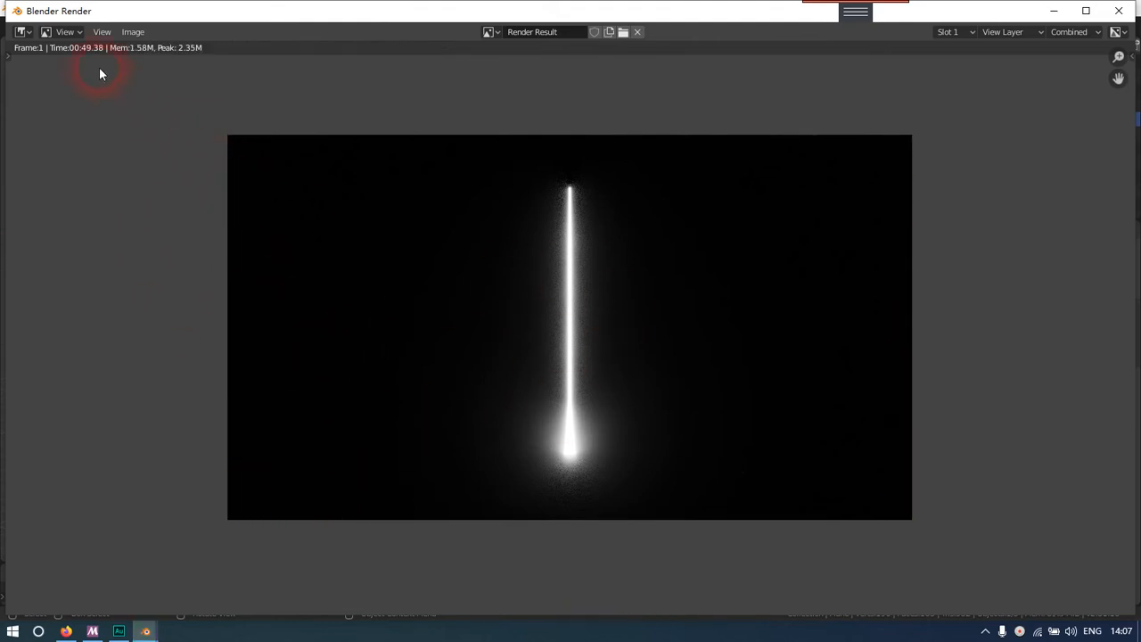
Save the render as the PNG image fanguang.png in the desktop's export folder
click(125, 37)
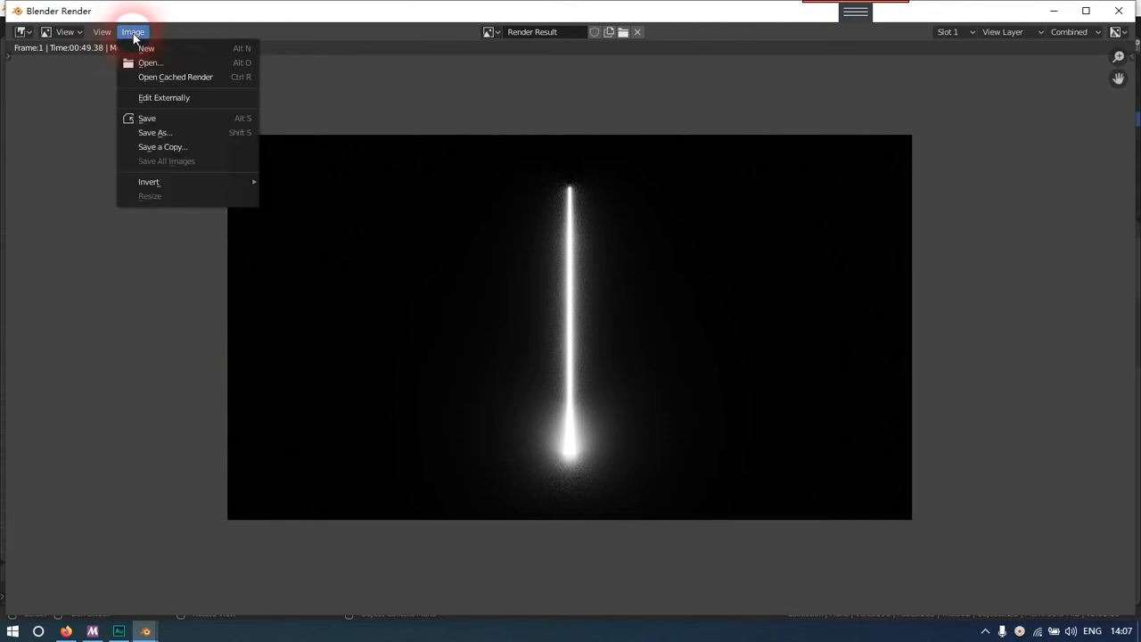
click(180, 134)
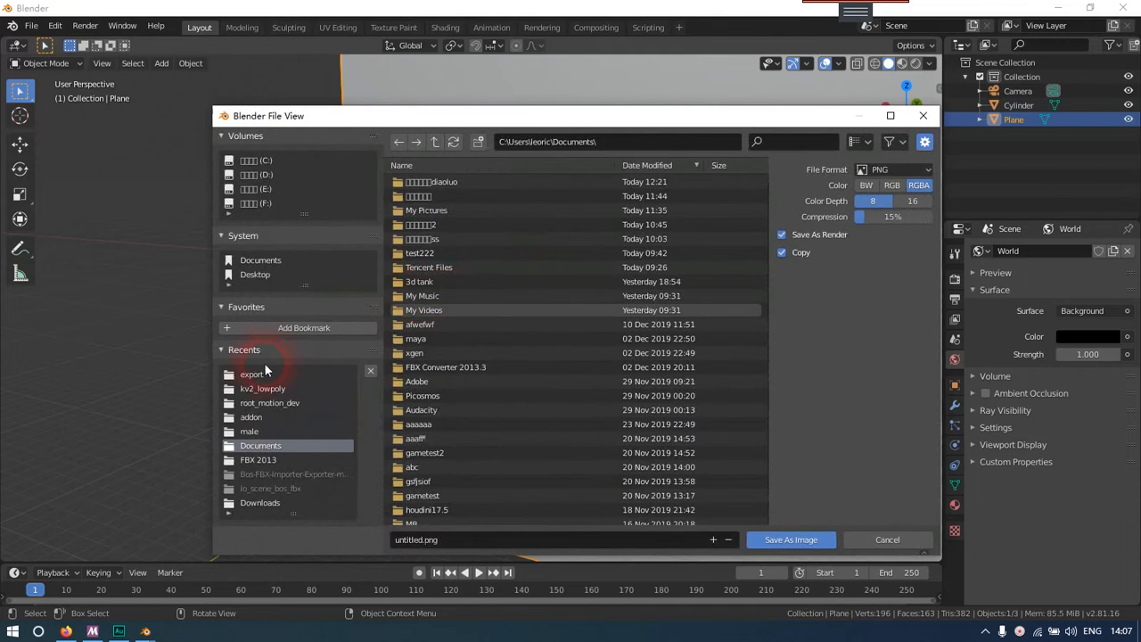
click(276, 376)
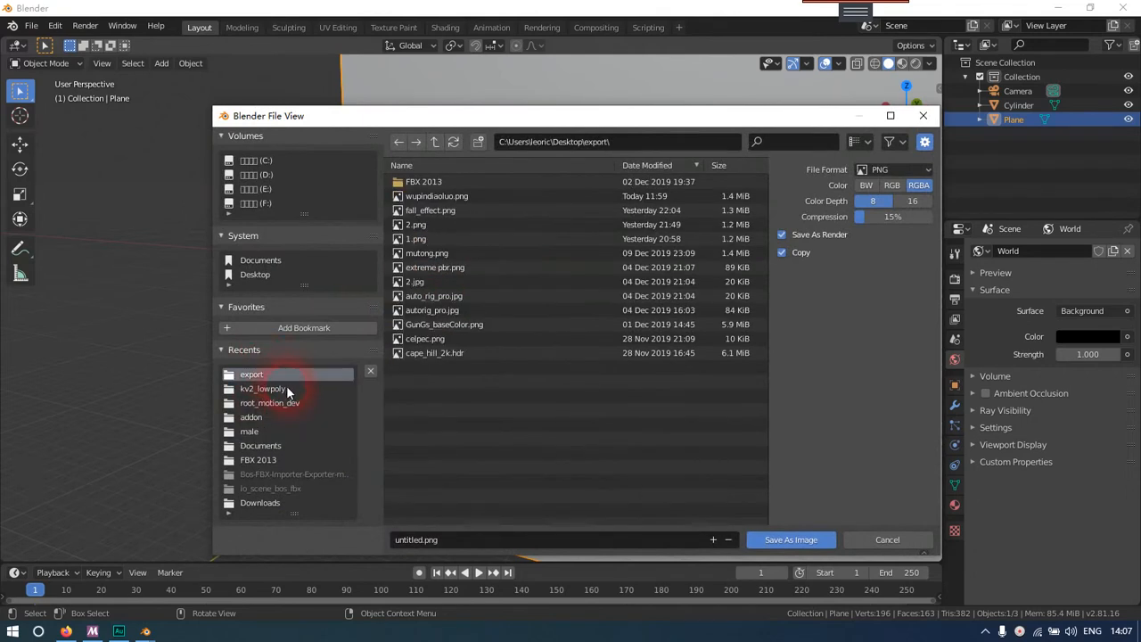
click(421, 540)
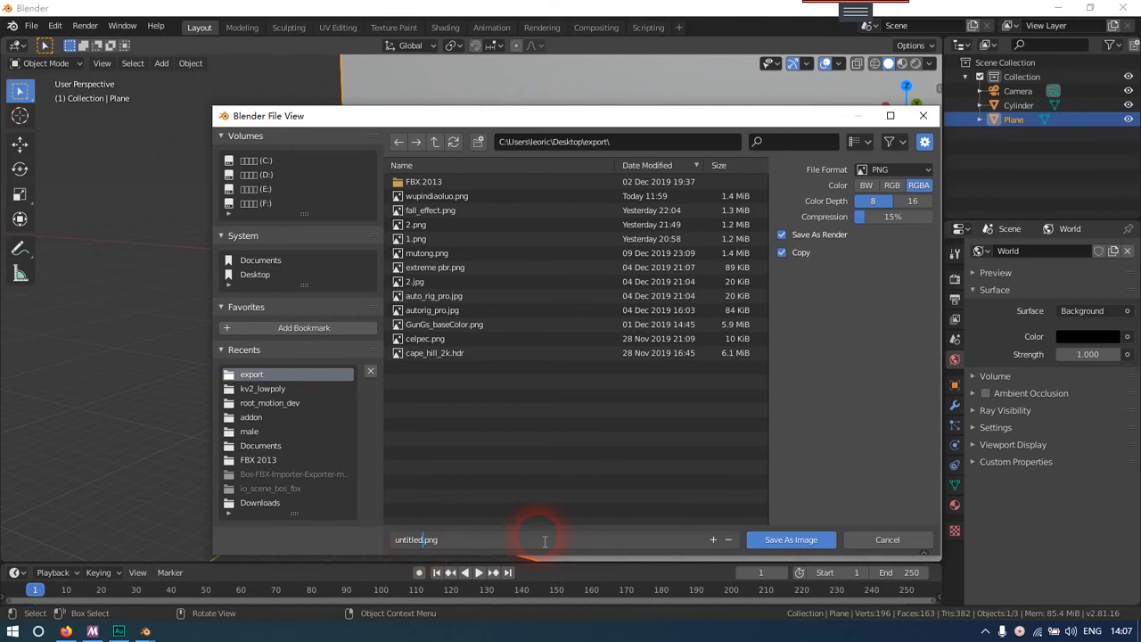
key(BackSpace)
key(BackSpace)
key(BackSpace)
key(BackSpace)
key(BackSpace)
key(BackSpace)
key(BackSpace)
key(BackSpace)
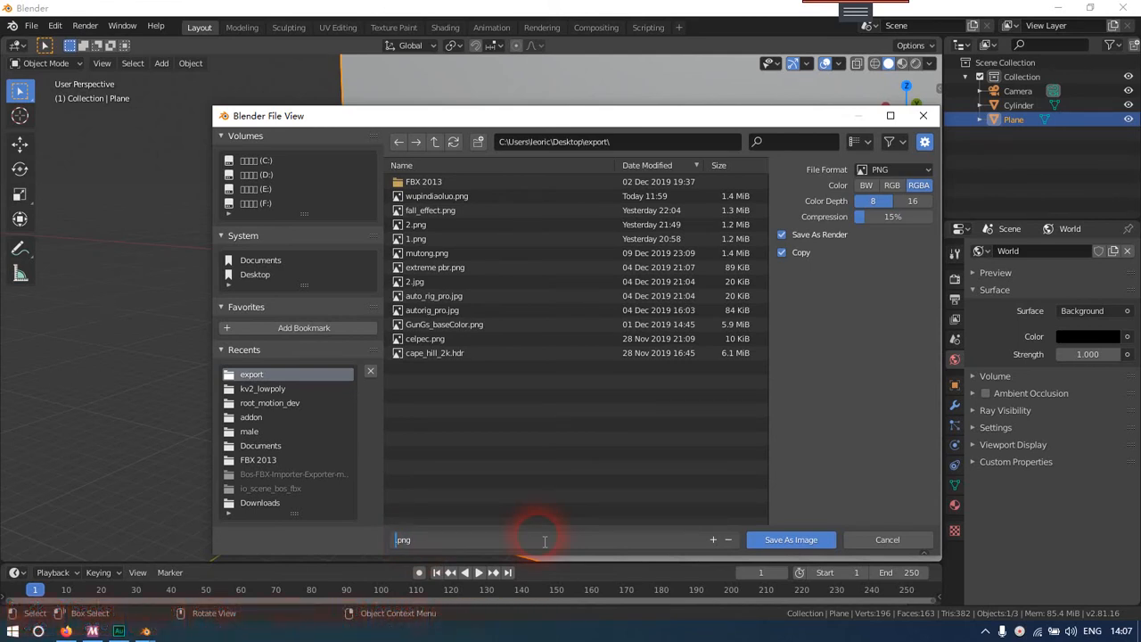
text(fanguang)
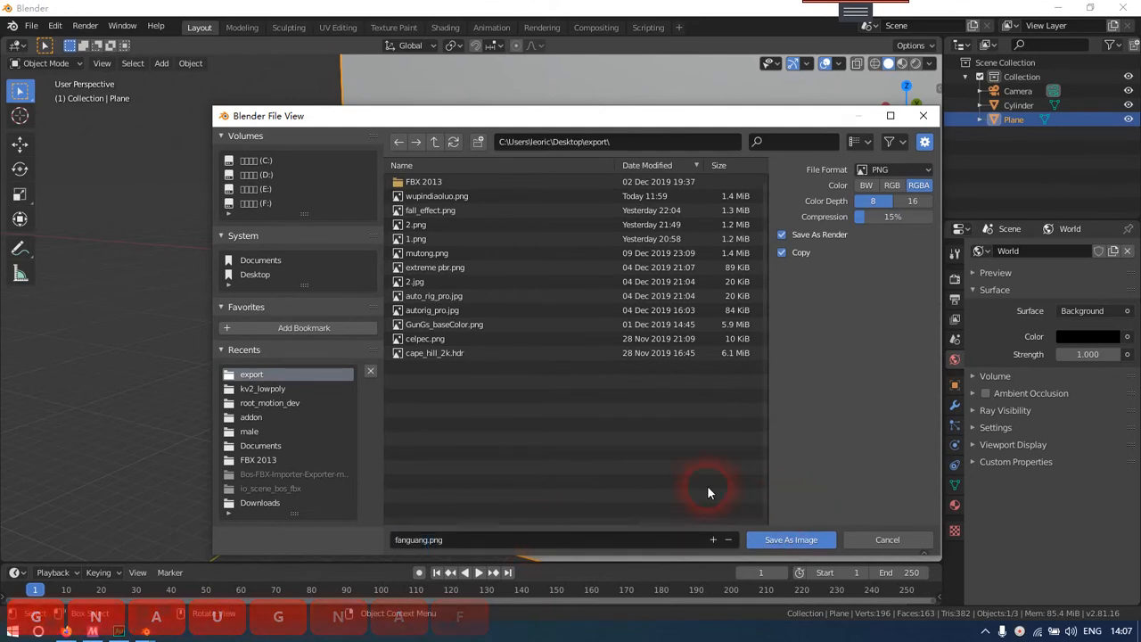
click(768, 539)
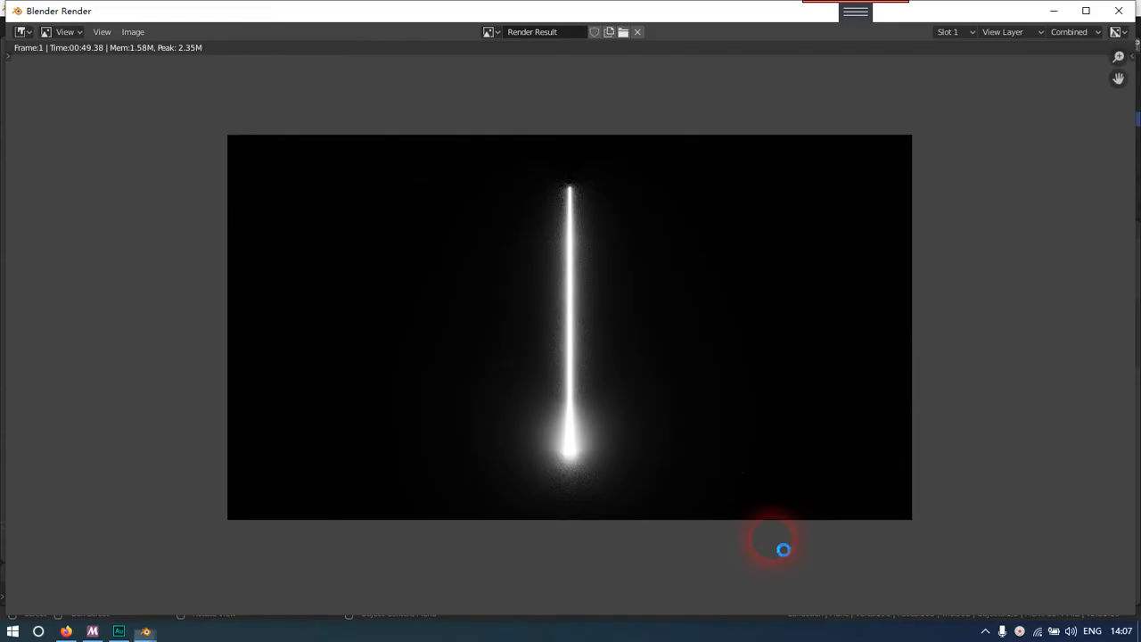
Show the desktop and launch the Godot v3.2 beta3 engine
right_click(236, 630)
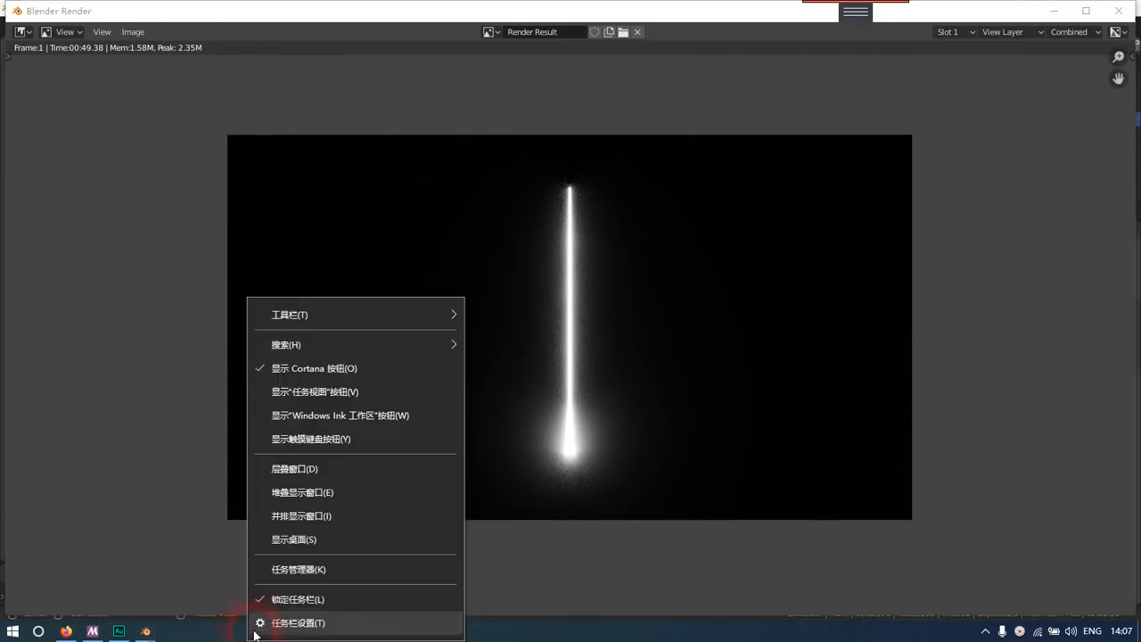
click(290, 538)
key(e)
click(1043, 401)
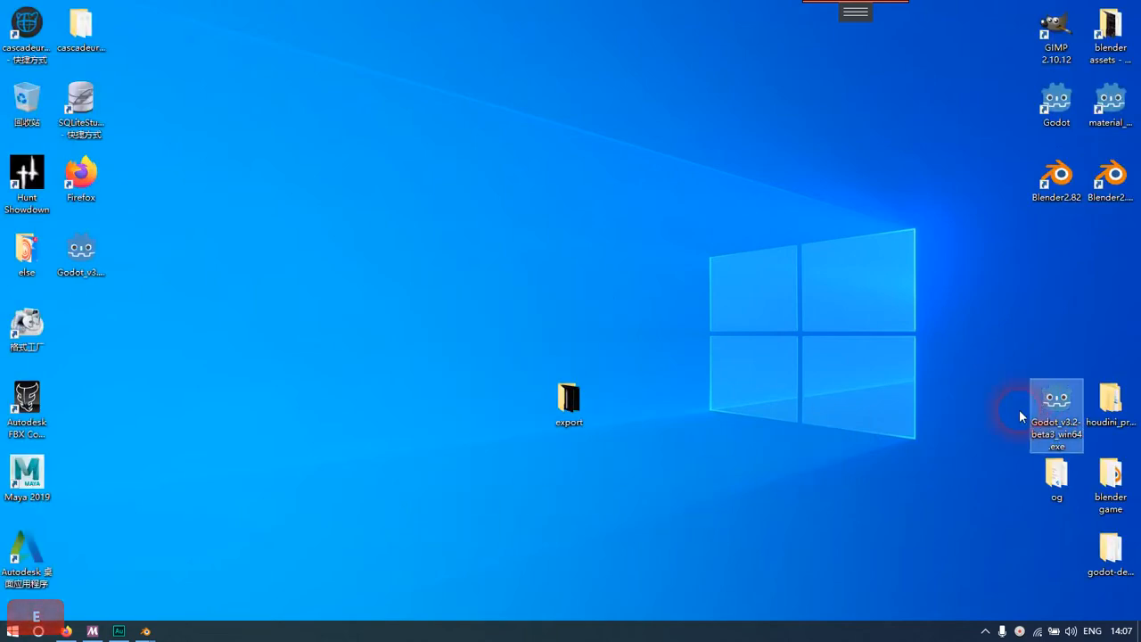
key(Return)
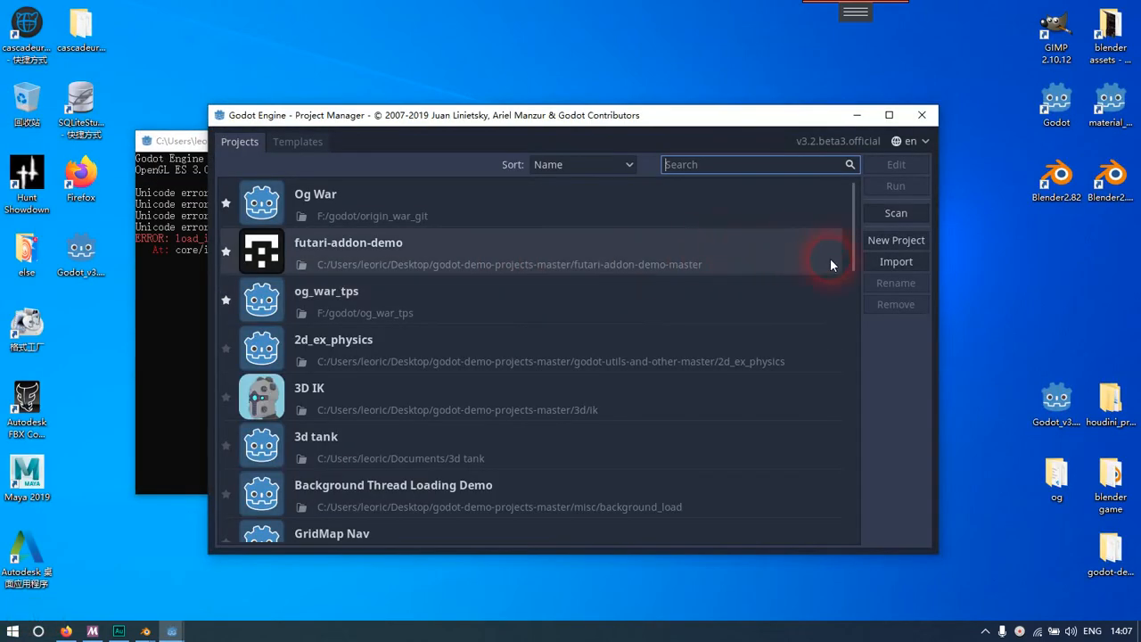
Create and open a Godot project named New Game Project in its own Documents folder, using the OpenGL ES 3.0 renderer
click(899, 240)
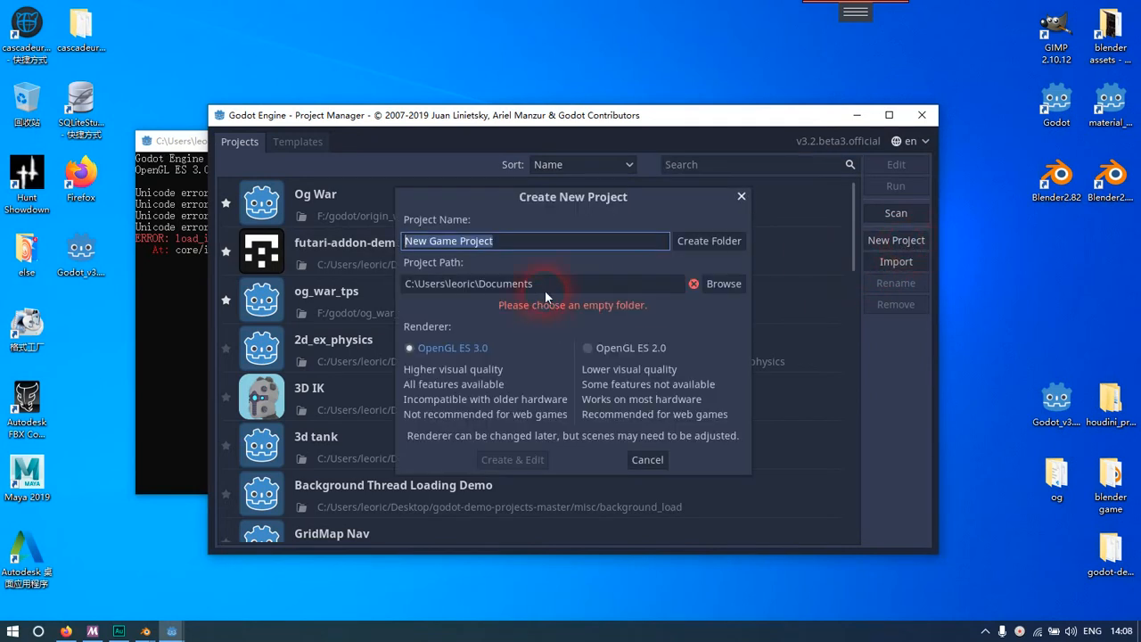
click(606, 243)
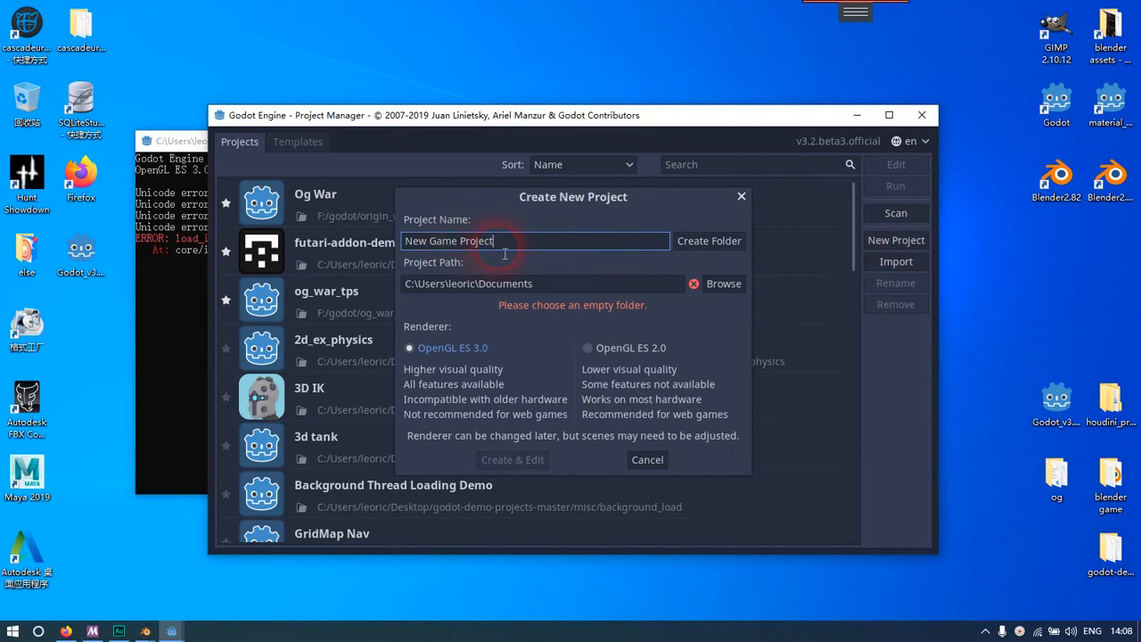
drag(514, 248, 400, 238)
click(472, 246)
click(695, 242)
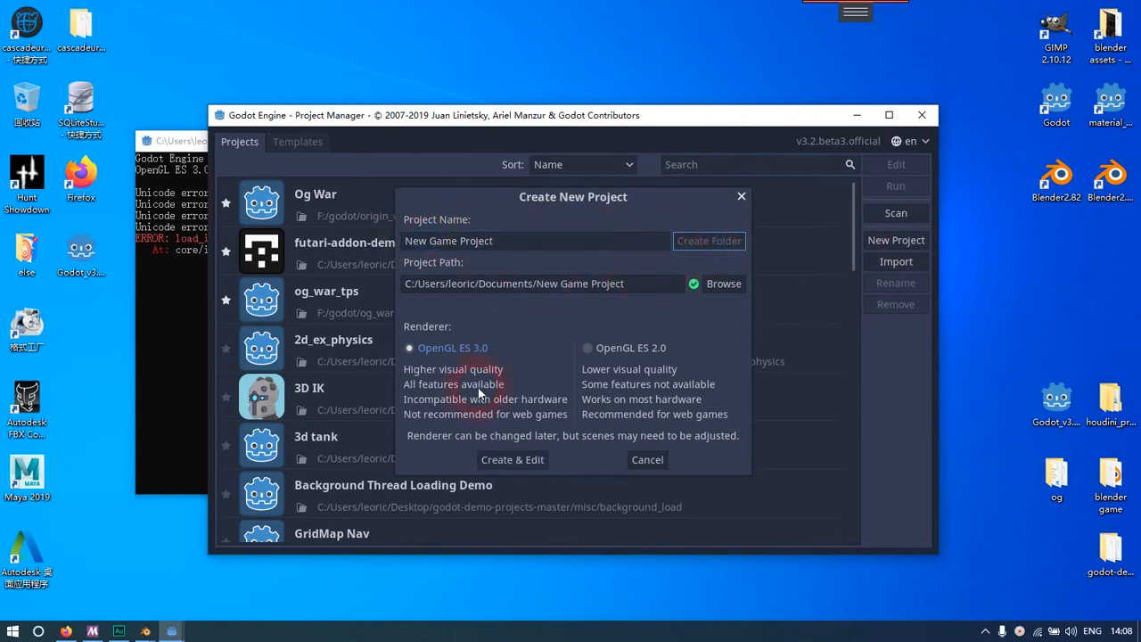
click(517, 462)
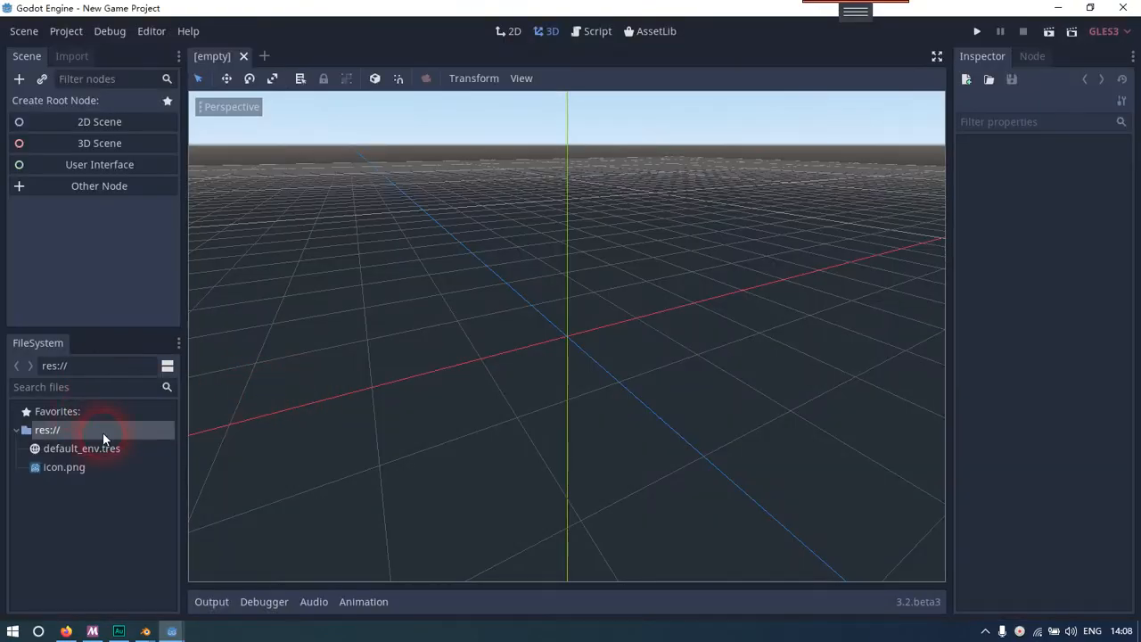
Open the project's res:// root folder in the system file manager
right_click(103, 437)
click(77, 509)
right_click(97, 430)
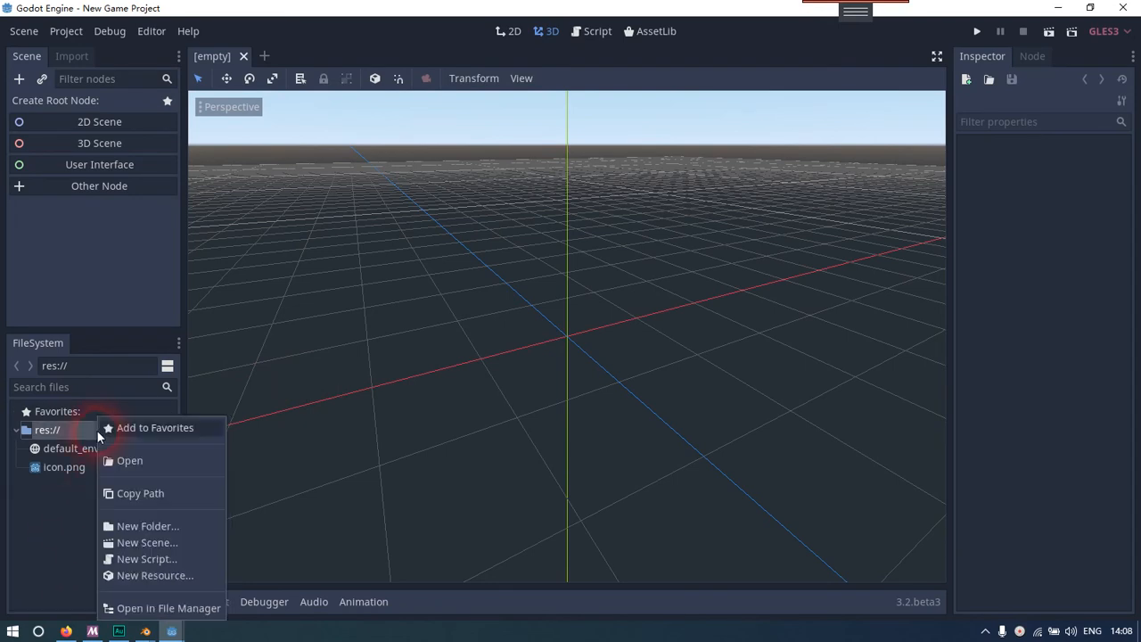
click(58, 497)
click(80, 431)
right_click(79, 428)
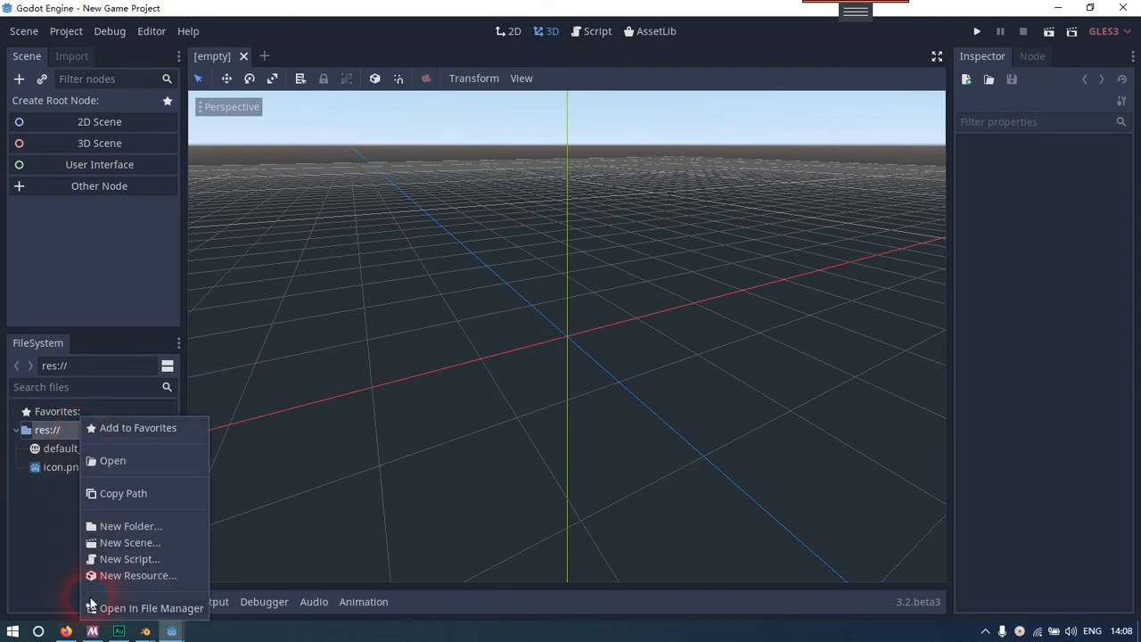
click(140, 610)
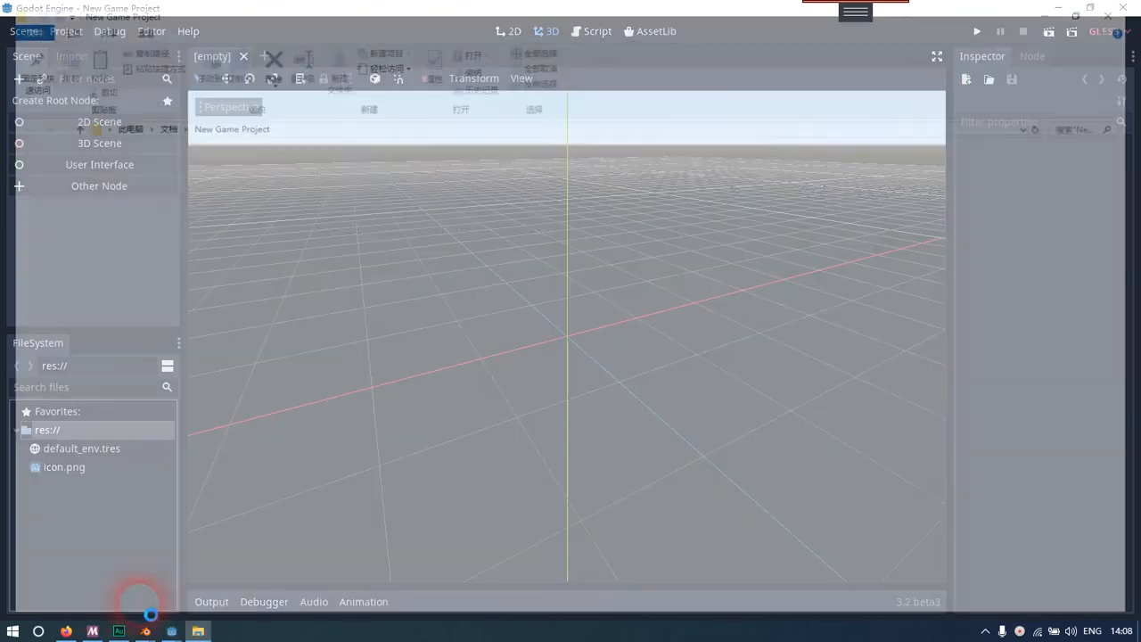
Copy fanguang.png from the desktop's export folder into the New Game Project folder
right_click(292, 614)
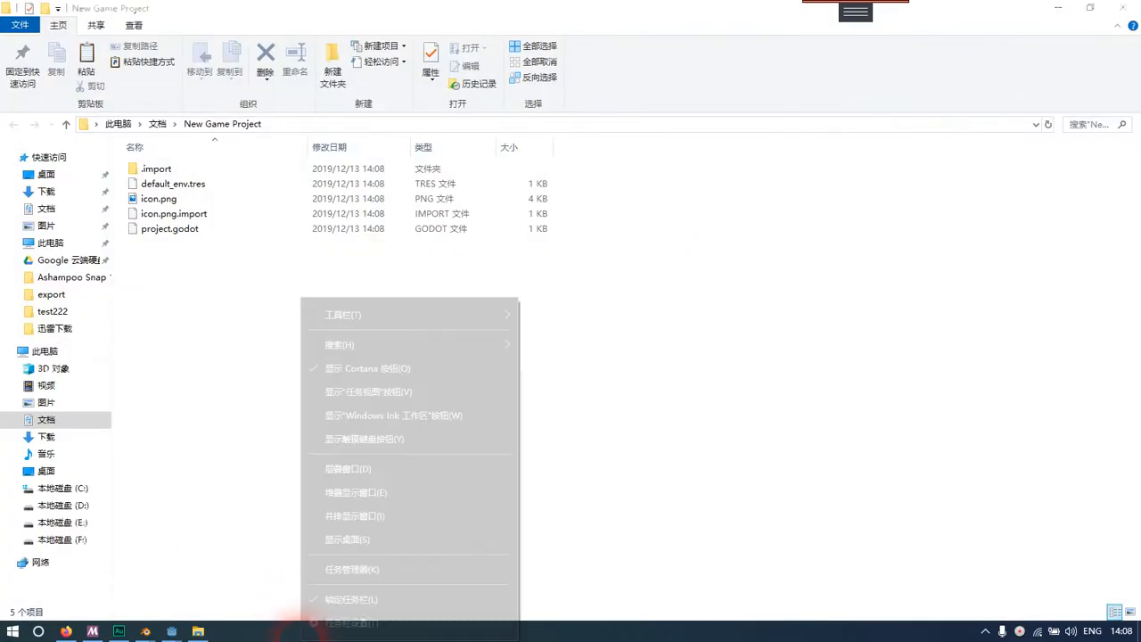
click(366, 535)
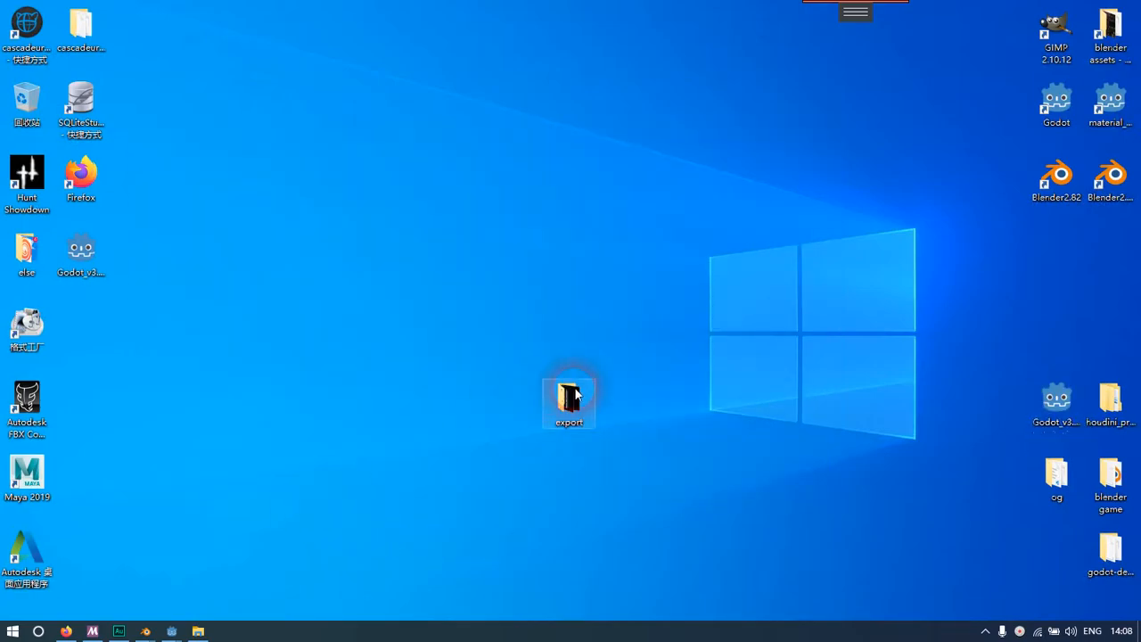
double_click(569, 398)
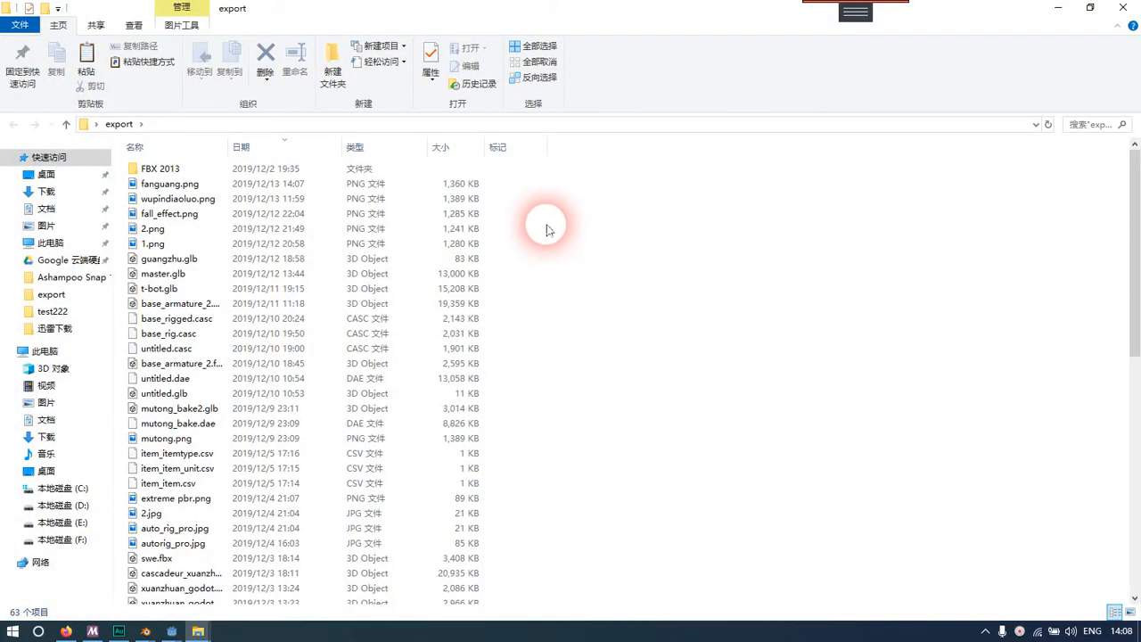
click(385, 184)
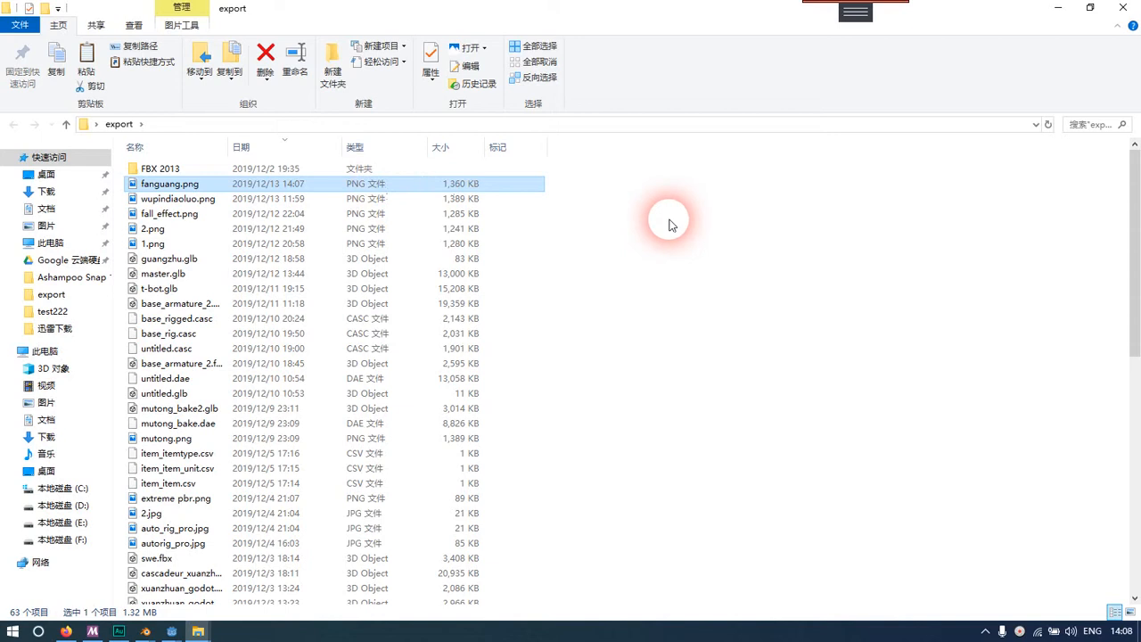
click(1058, 8)
mouse_move(198, 628)
click(134, 566)
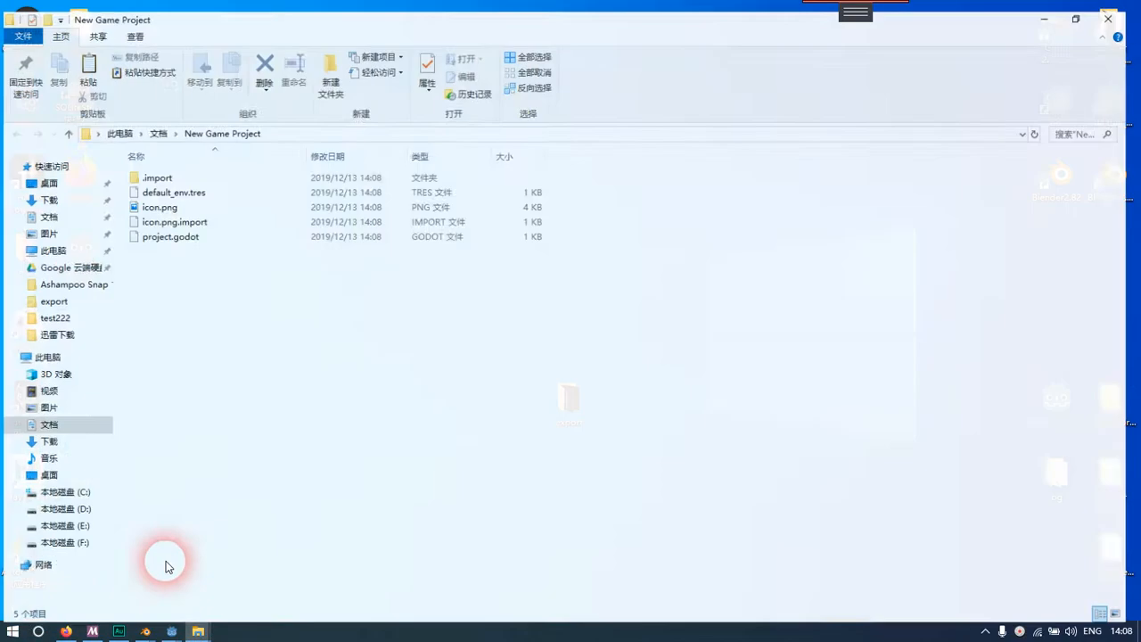
key(ctrl+v)
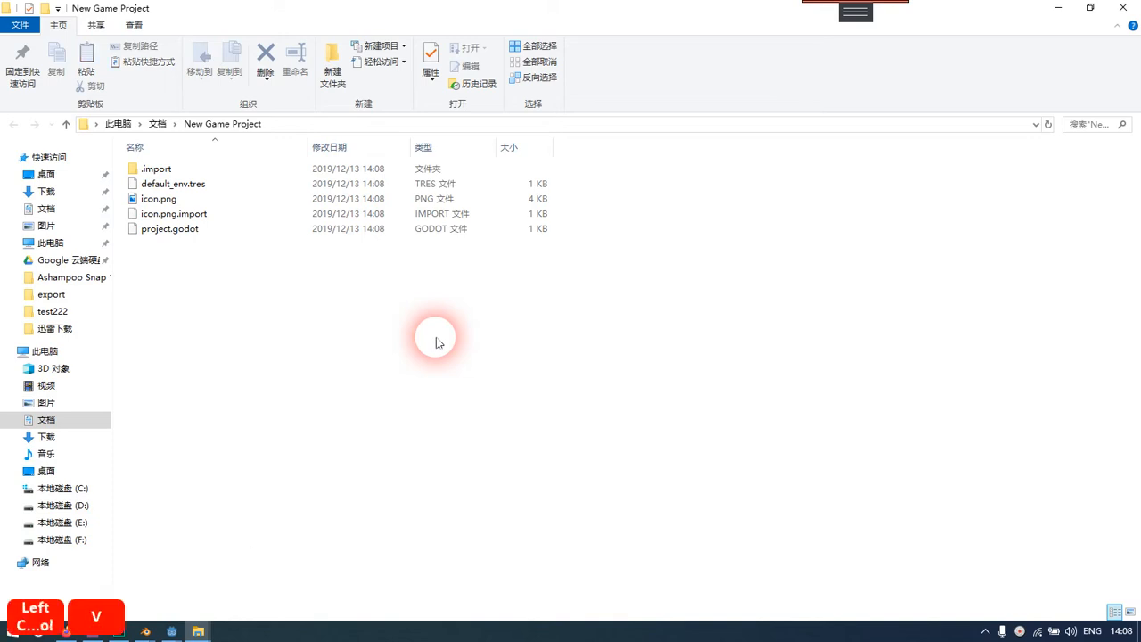
Switch back to the Godot editor and select the imported fanguang.png to inspect the texture
mouse_move(181, 633)
click(250, 570)
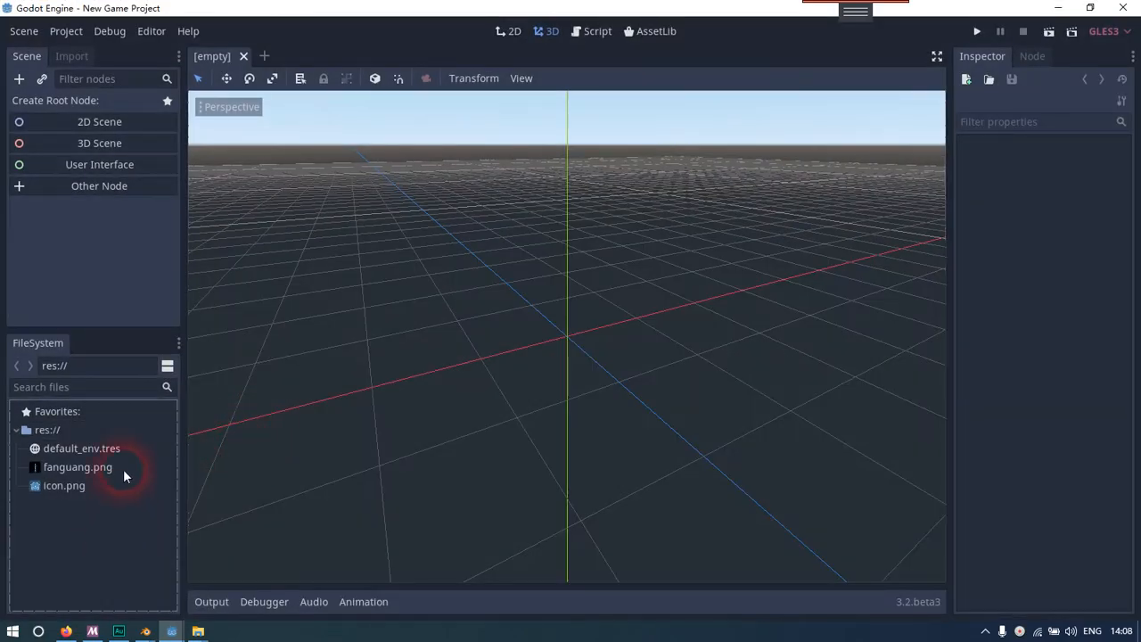
click(114, 468)
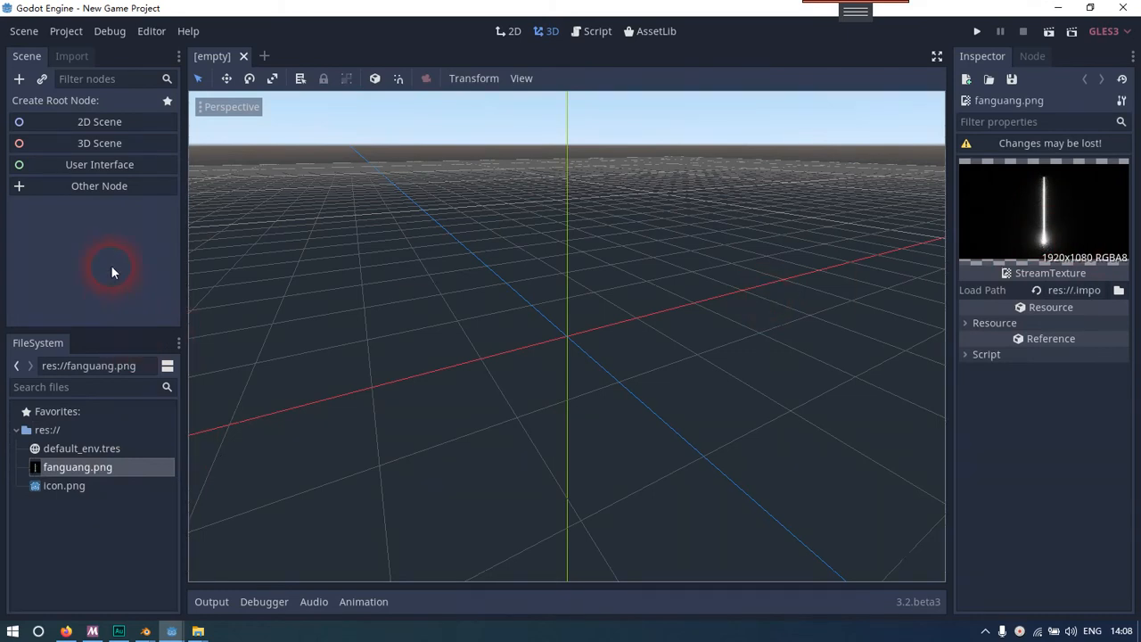
Create a 3D scene with a Spatial root and add a MeshInstance child node
click(73, 145)
click(768, 171)
click(662, 155)
click(19, 79)
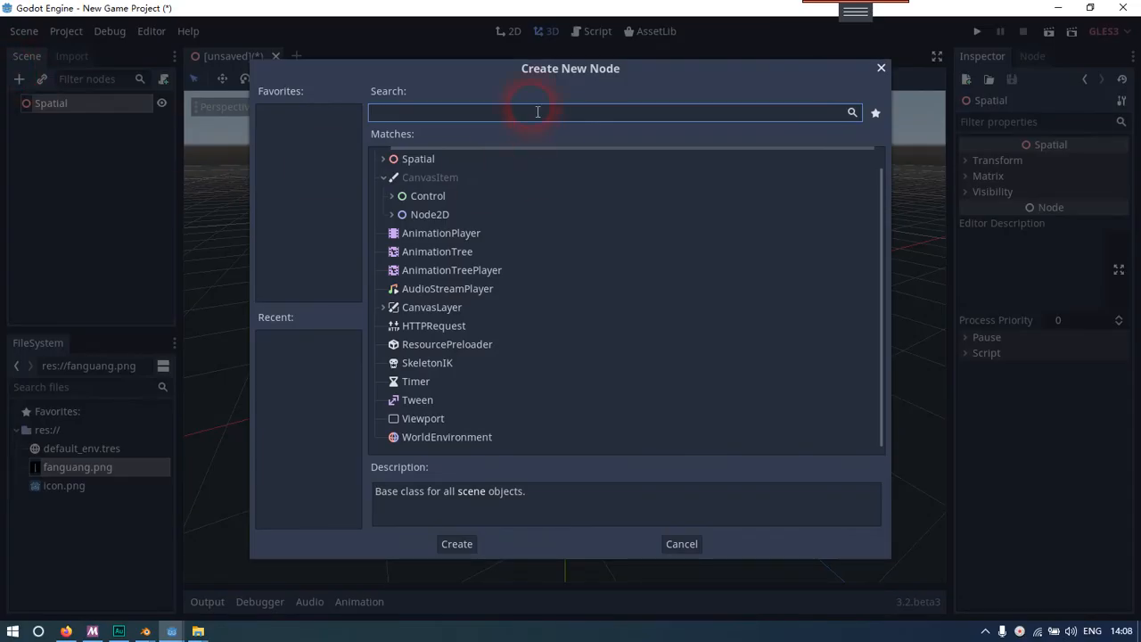
text(mesh)
key(Down)
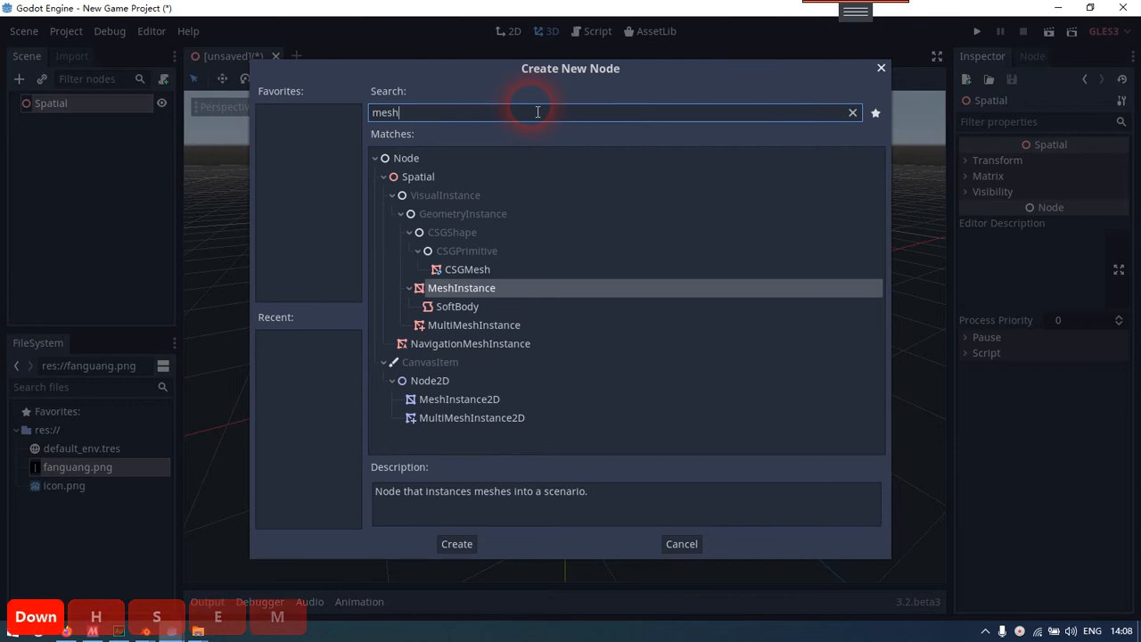
key(Return)
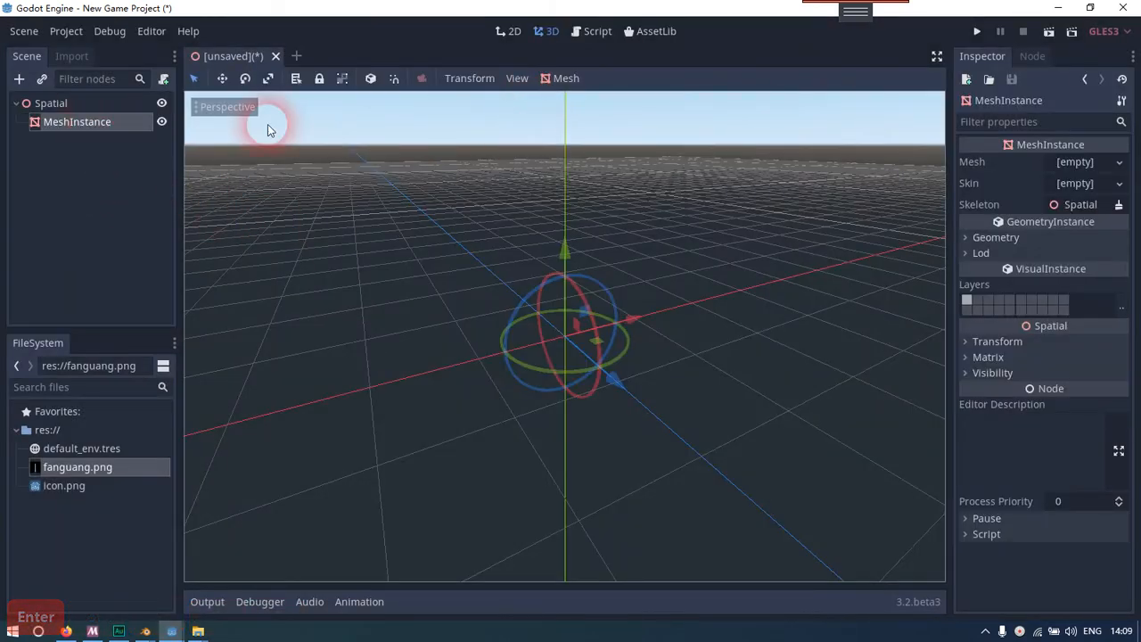
Assign a new QuadMesh to the MeshInstance and expand the mesh's properties
click(1119, 168)
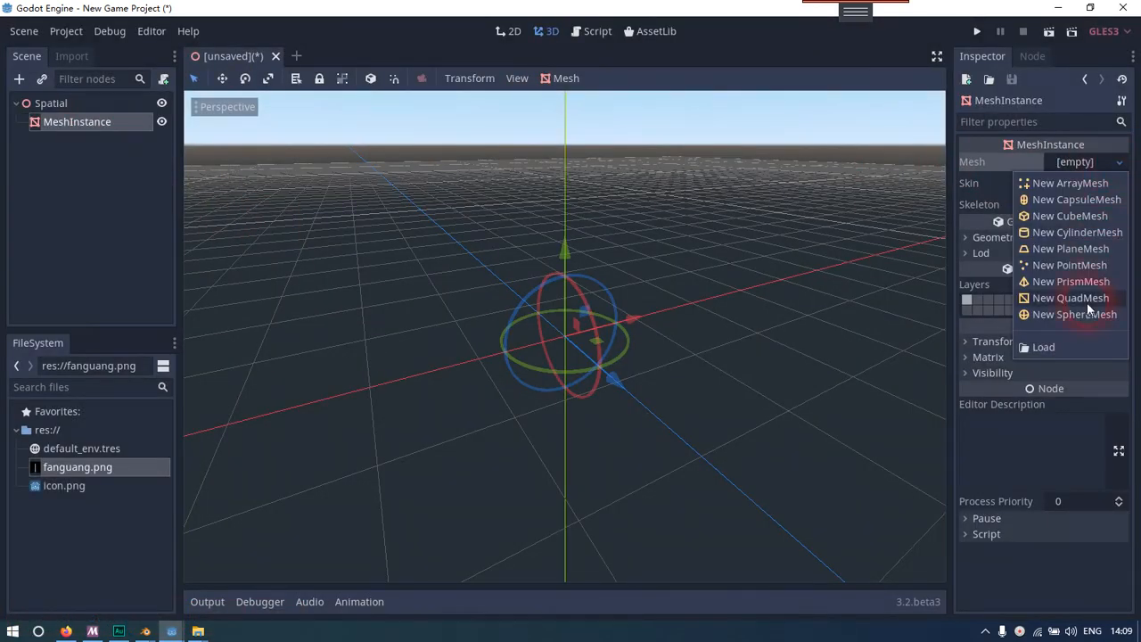
click(1089, 302)
click(1084, 180)
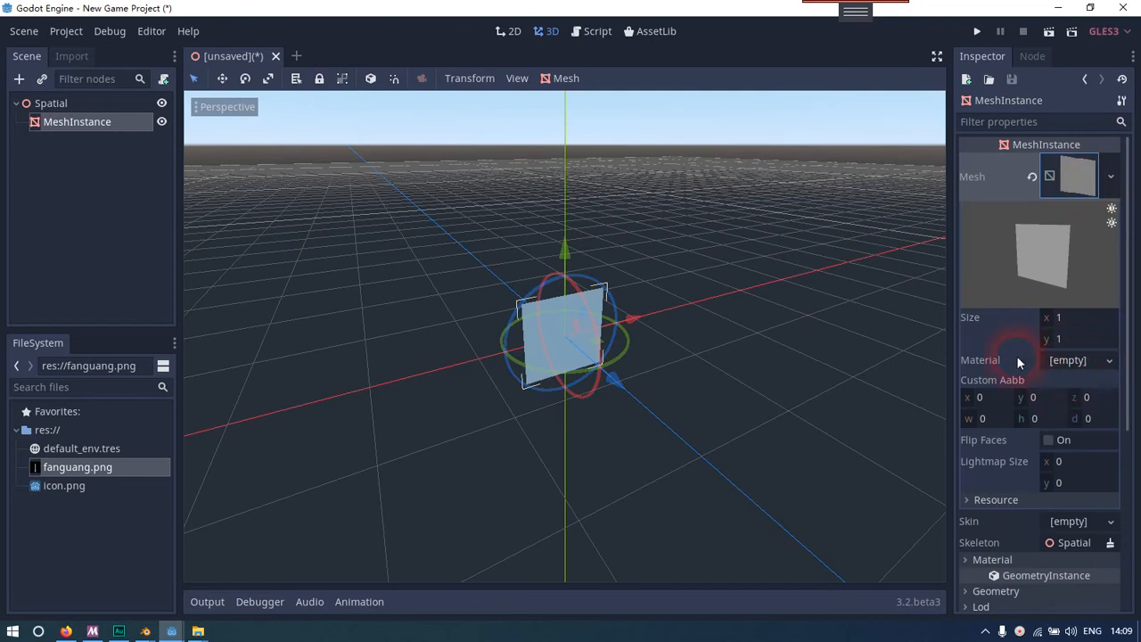
Give the quad a new SpatialMaterial and assign fanguang.png as its albedo texture
click(1101, 361)
click(1092, 380)
click(1080, 374)
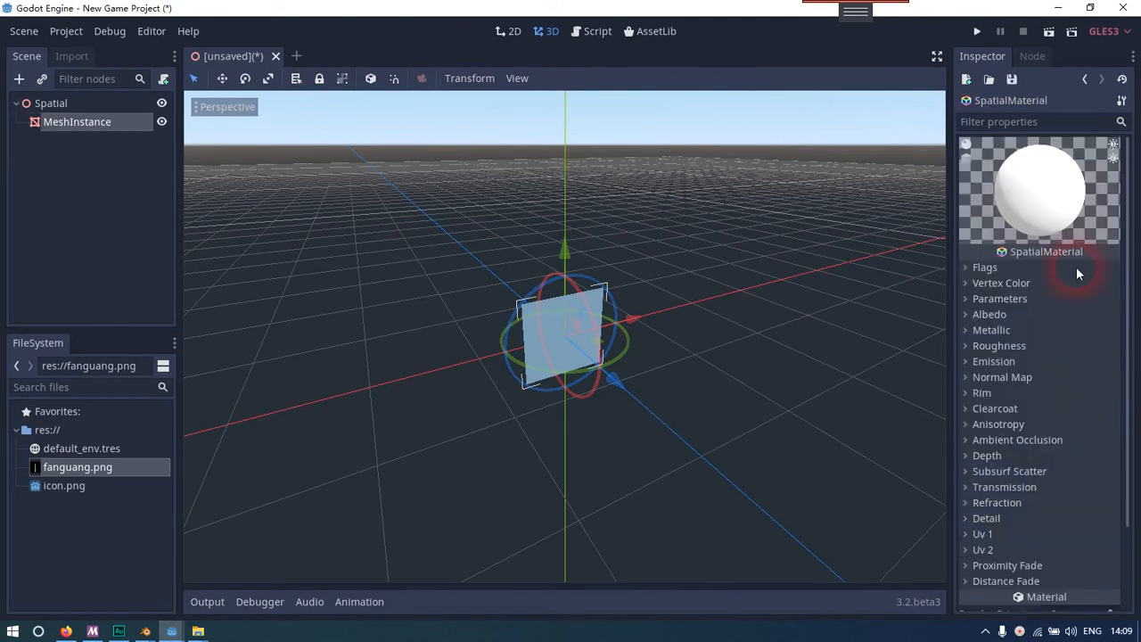
click(1043, 315)
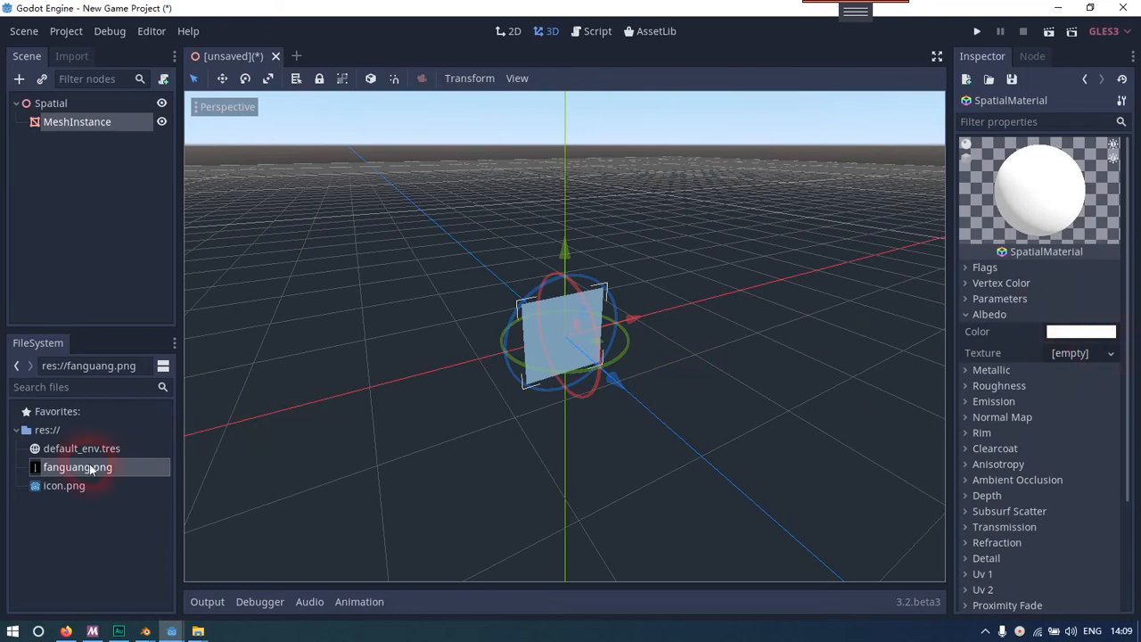
drag(49, 472, 1072, 355)
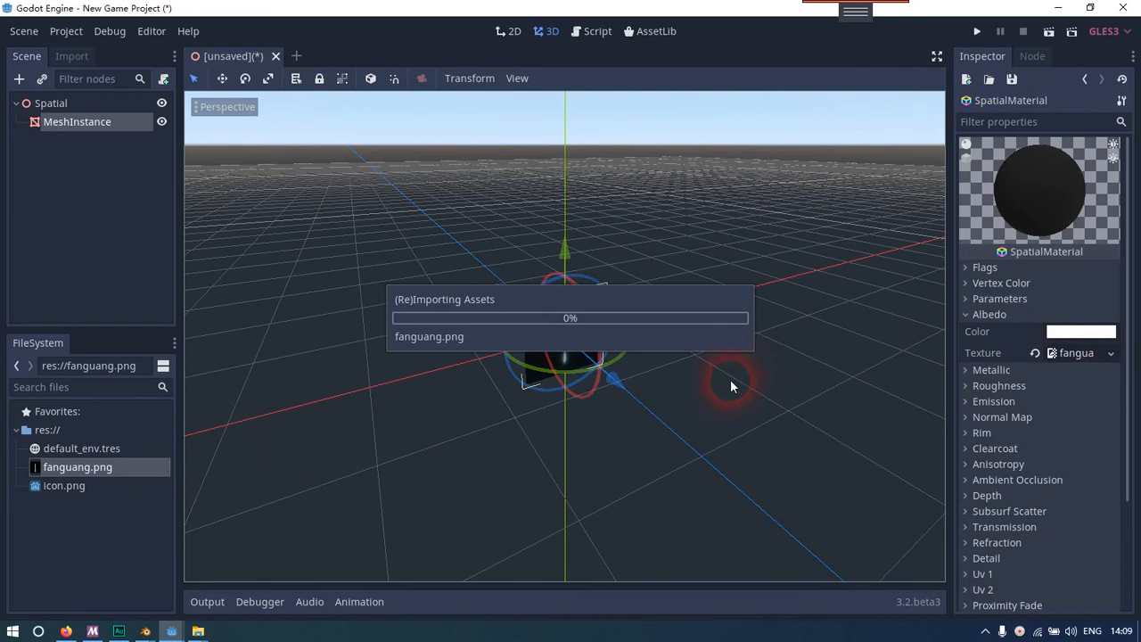
Examine the textured quad up close in the 3D viewport
mouse_move(706, 412)
right_down()
mouse_move(744, 420)
mouse_move(688, 374)
mouse_move(713, 365)
mouse_move(726, 403)
mouse_move(720, 417)
mouse_move(716, 401)
mouse_move(722, 413)
mouse_move(704, 414)
right_up()
key(w)
key(d)
key(w)
key(a)
key(s)
key(w)
key(d)
key(w)
key(s)
key(w)
key(w)
key(a)
key(d)
key(d)
key(s)
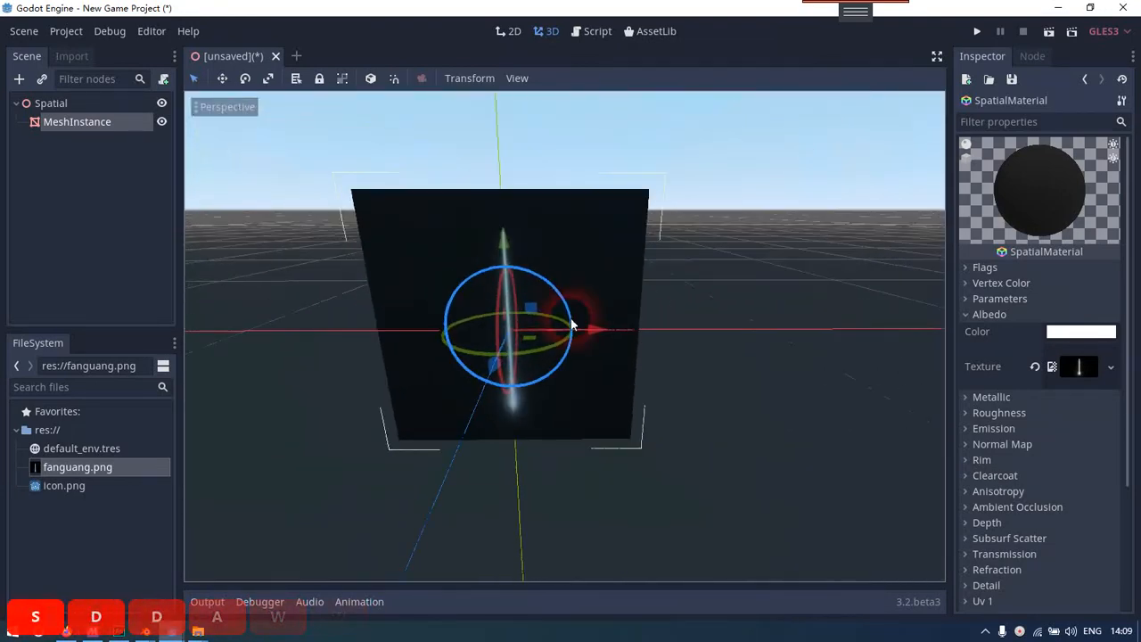
click(585, 268)
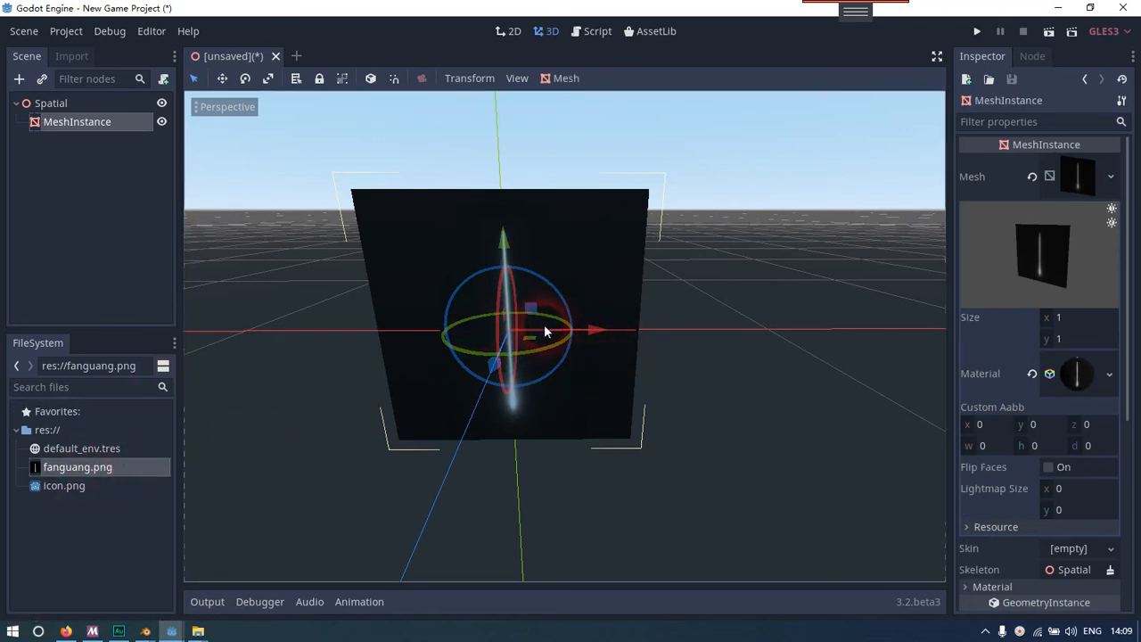
Reopen the quad's SpatialMaterial and enable its Unshaded flag
click(103, 467)
click(104, 125)
click(1099, 250)
click(1078, 373)
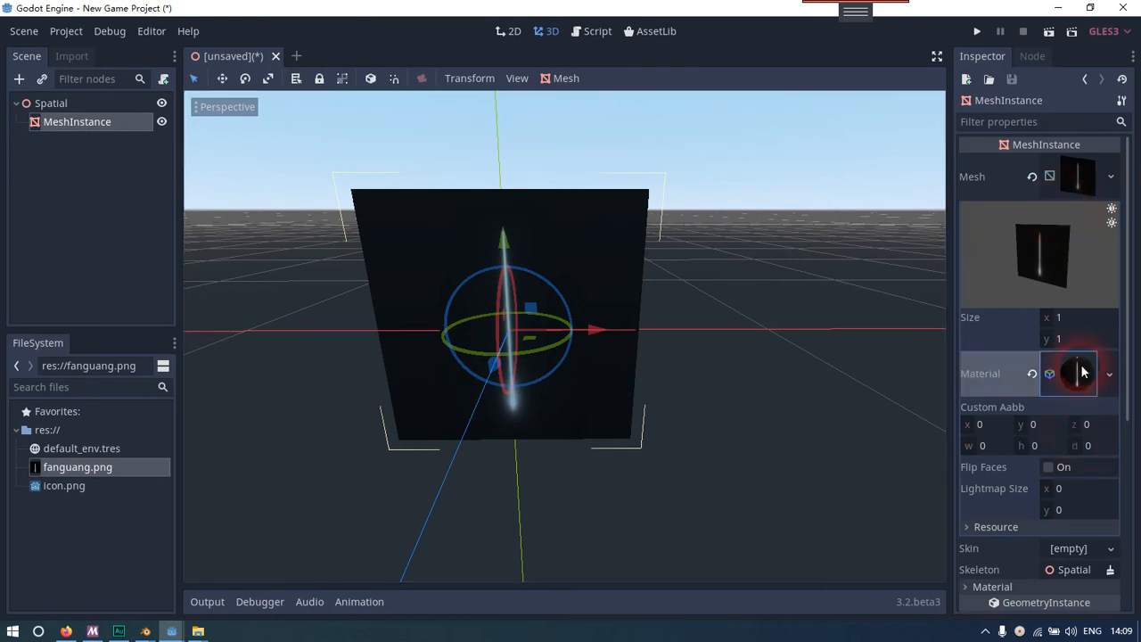
click(1010, 301)
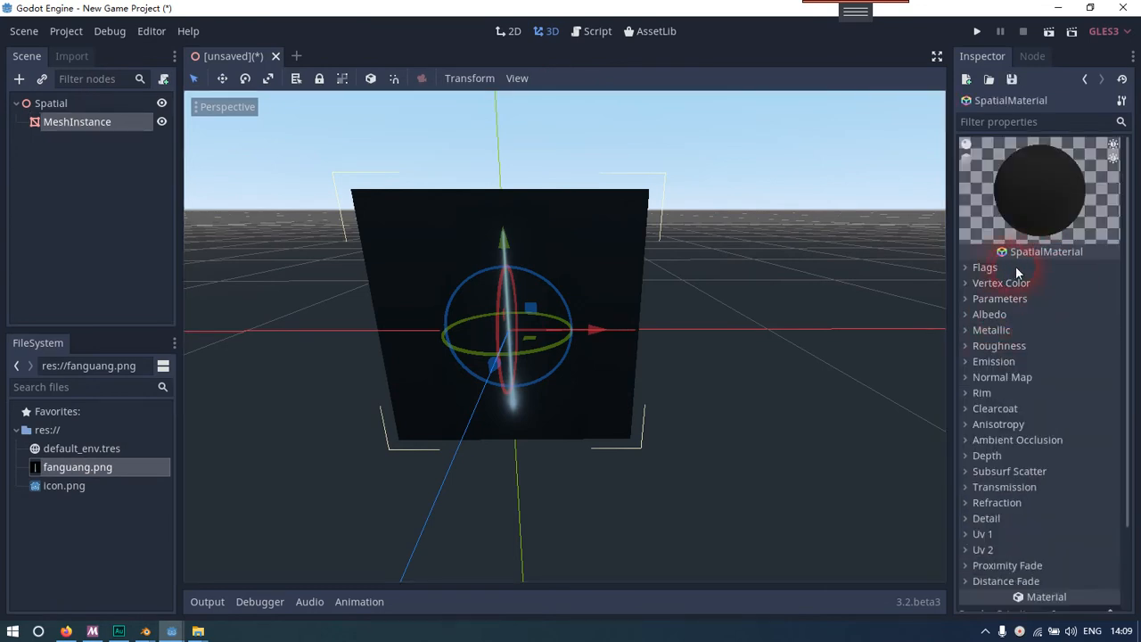
click(984, 268)
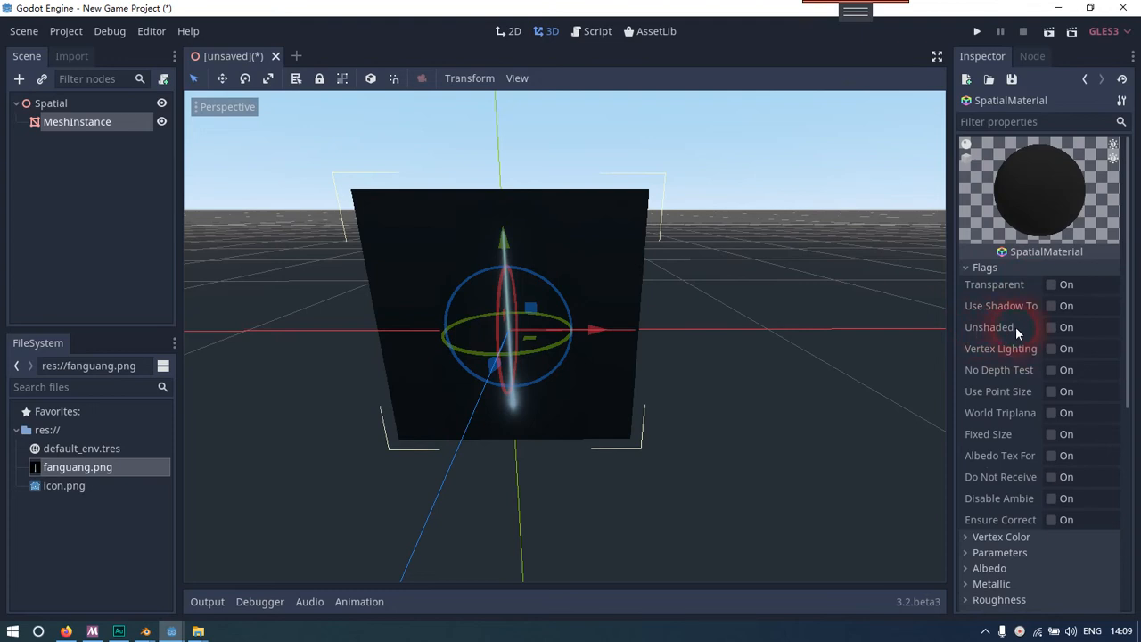
click(1054, 326)
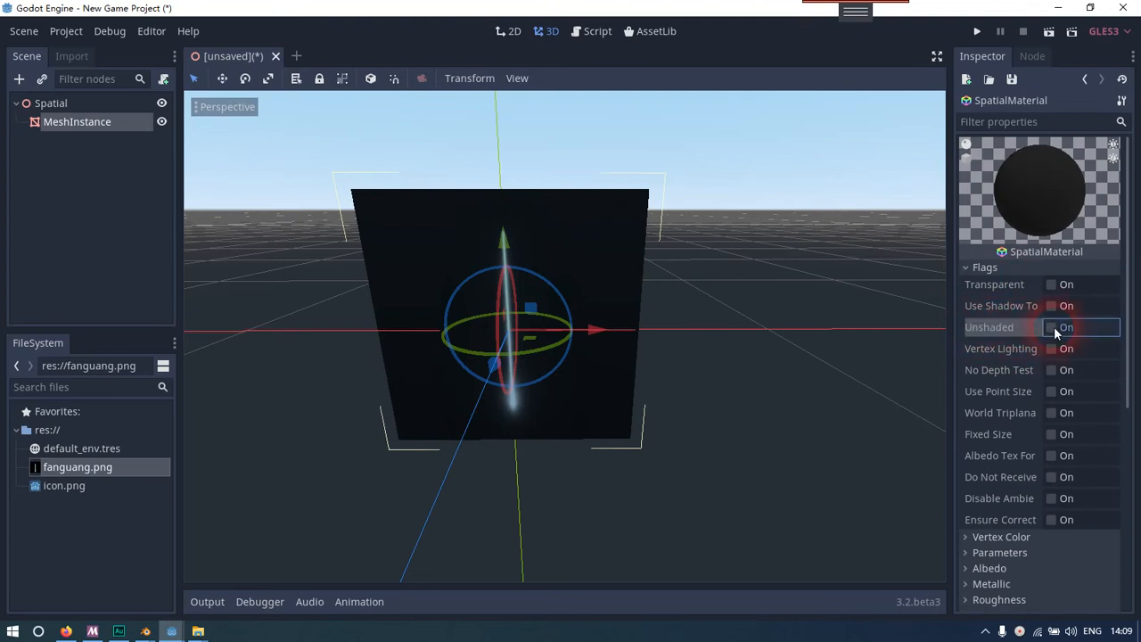
click(1008, 268)
Review the material's albedo settings, open its Parameters and examine the unshaded quad from different angles
click(1008, 314)
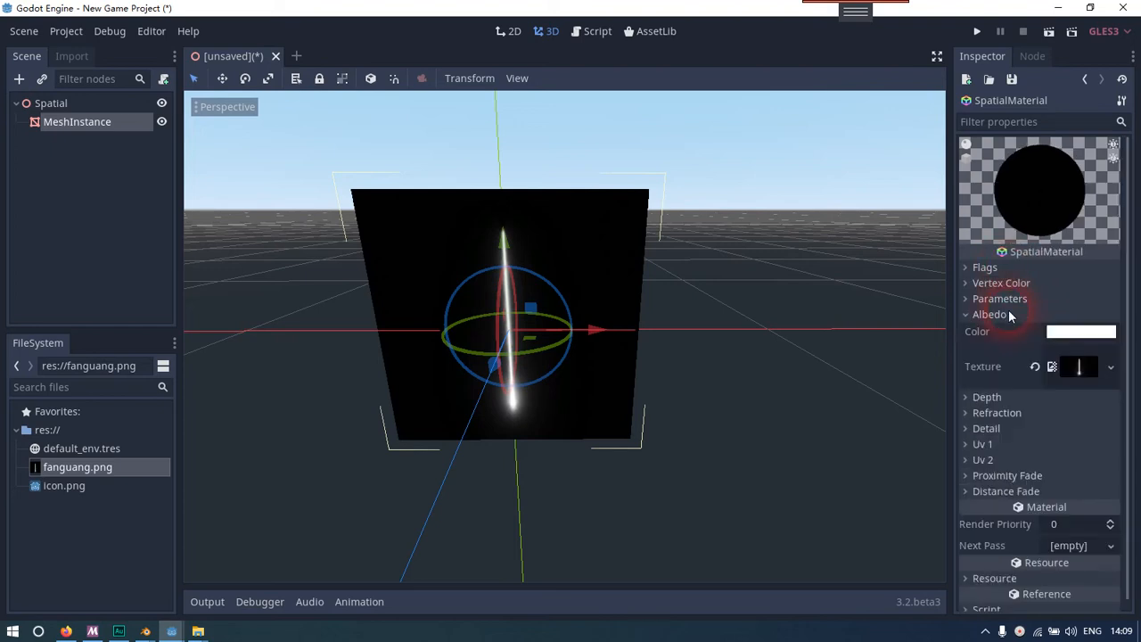
click(1010, 315)
click(1019, 300)
right_drag(784, 365, 134, 343)
key(d)
key(d)
key(a)
key(d)
key(d)
key(d)
key(d)
key(d)
key(d)
key(d)
key(a)
key(a)
key(d)
right_drag(571, 343, 792, 331)
key(d)
key(d)
key(a)
key(d)
key(a)
key(w)
key(w)
key(d)
key(w)
key(d)
key(s)
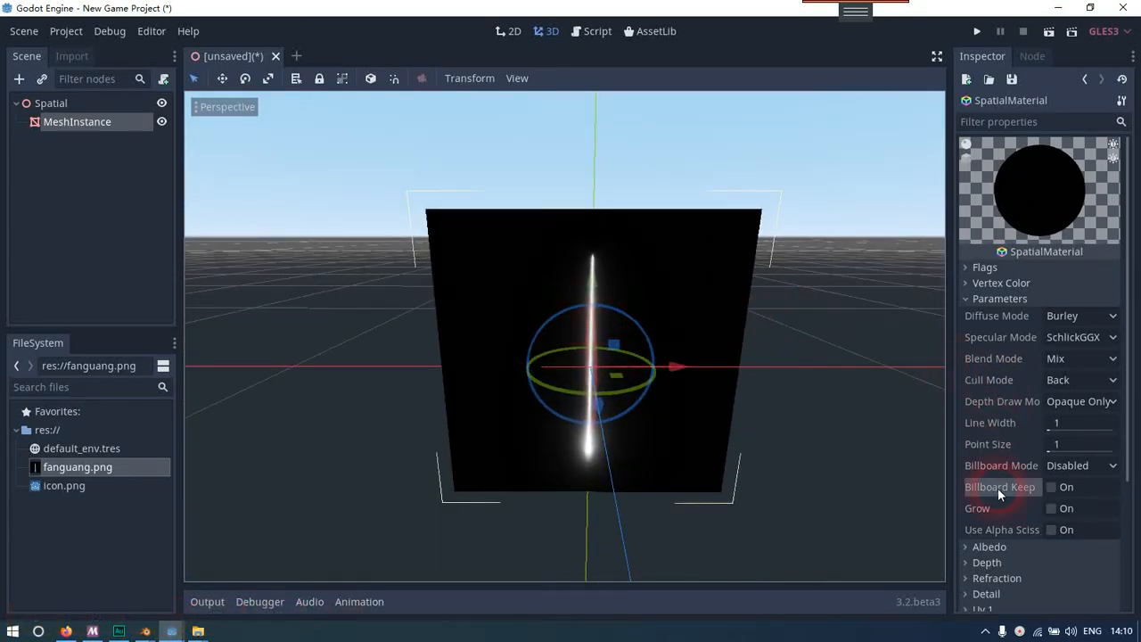
Set the quad material's Billboard Mode to Y-Billboard
click(1105, 467)
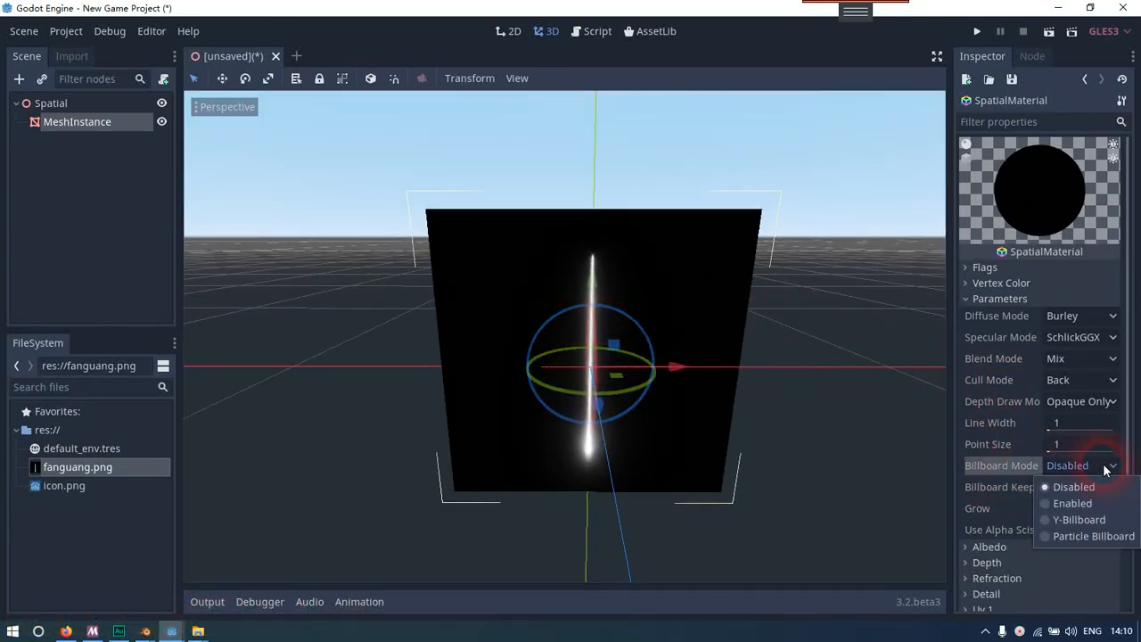
click(1080, 520)
Examine from several angles how the billboarded quad faces the camera, with the node deselected at the end
right_drag(758, 383, 572, 324)
key(d)
key(d)
key(d)
key(d)
key(w)
key(a)
key(a)
key(d)
key(d)
key(d)
key(w)
key(a)
key(a)
key(w)
key(d)
key(d)
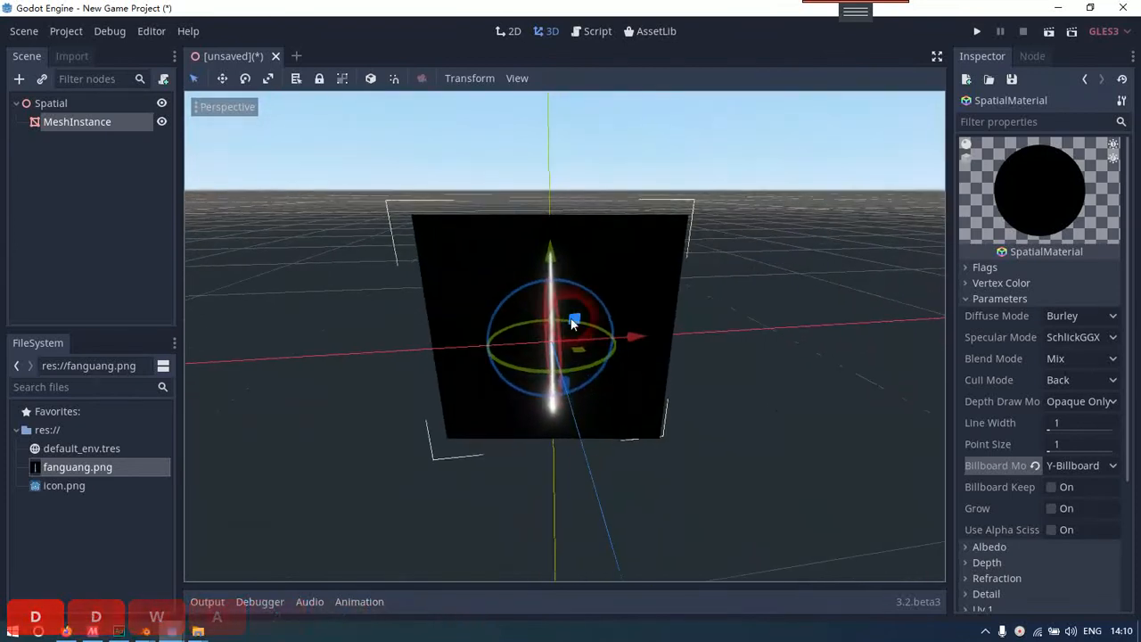
click(650, 328)
click(103, 219)
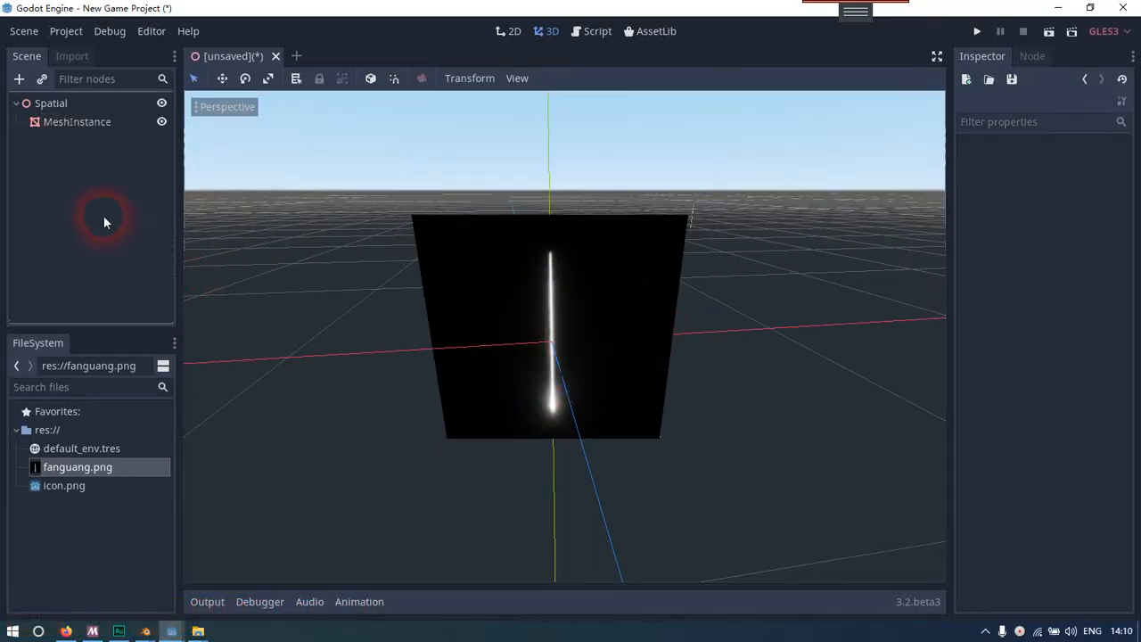
Reopen the MeshInstance's material, set its Blend Mode to Add and check the beam in the viewport
click(78, 121)
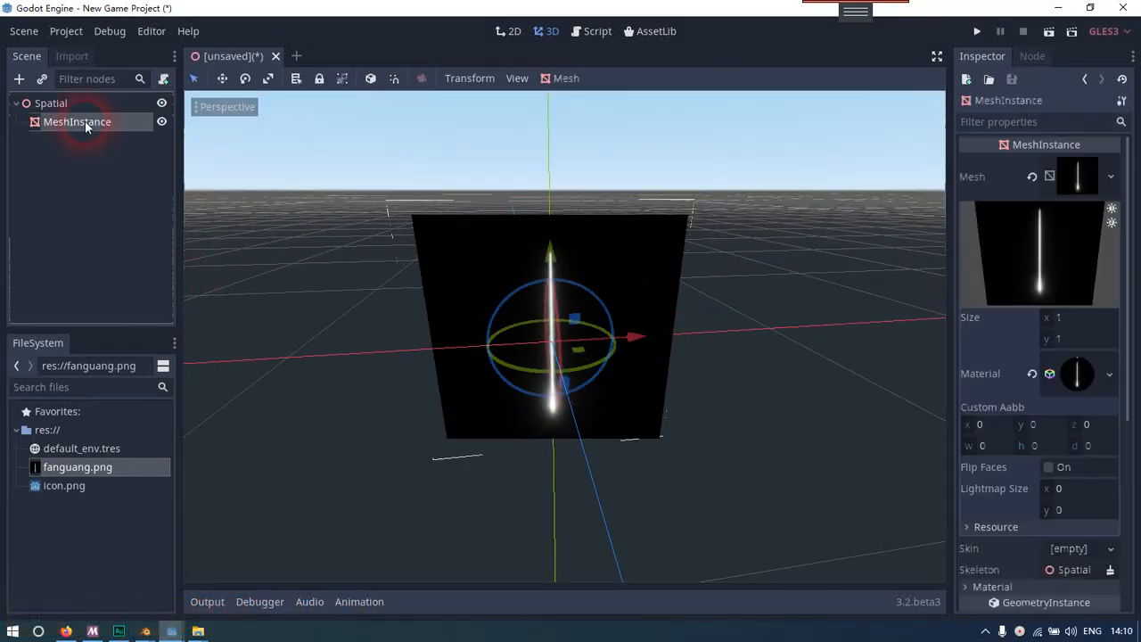
click(1075, 373)
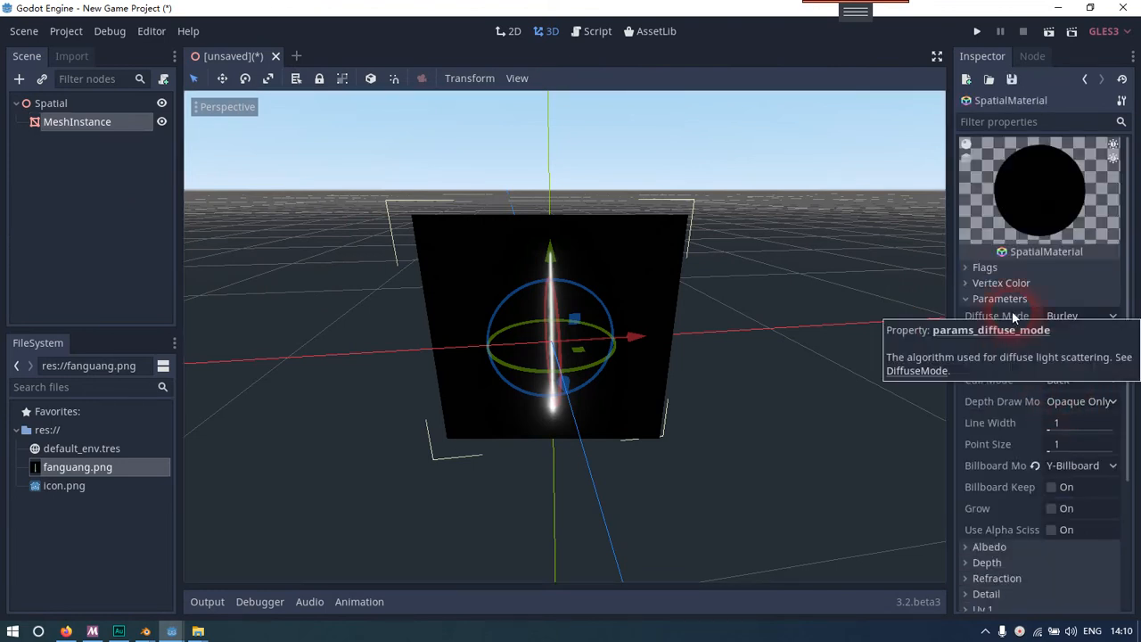
key(d)
right_drag(624, 318, 598, 303)
key(a)
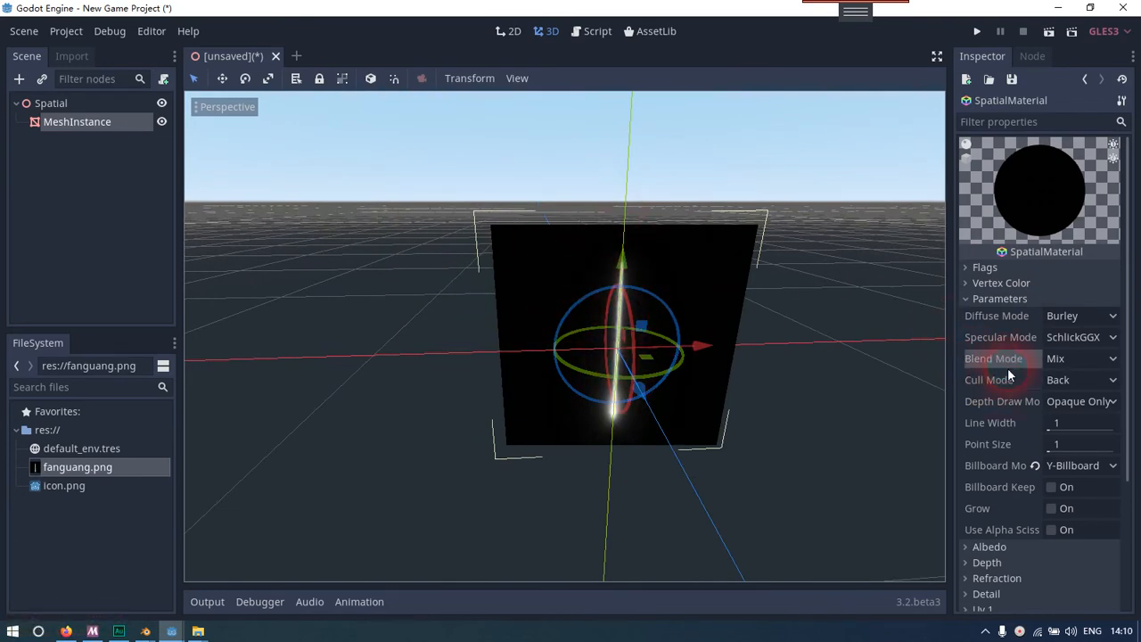
click(1105, 358)
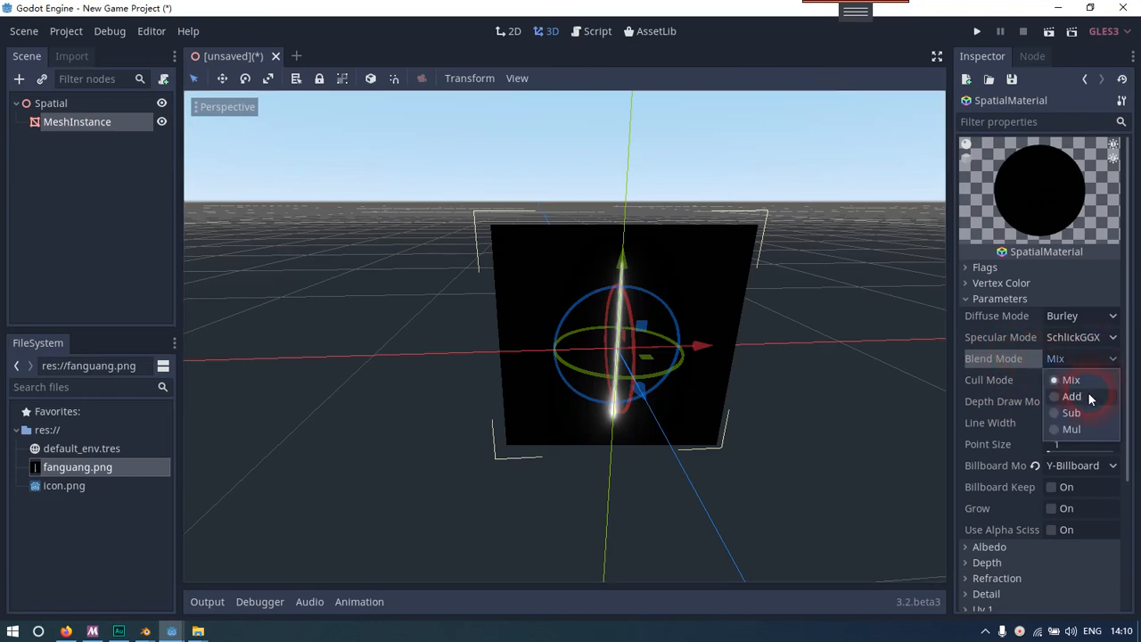
click(1078, 394)
right_drag(802, 401, 784, 392)
key(d)
key(a)
mouse_move(571, 321)
right_down()
mouse_move(597, 308)
mouse_move(564, 318)
right_up()
key(d)
key(w)
key(s)
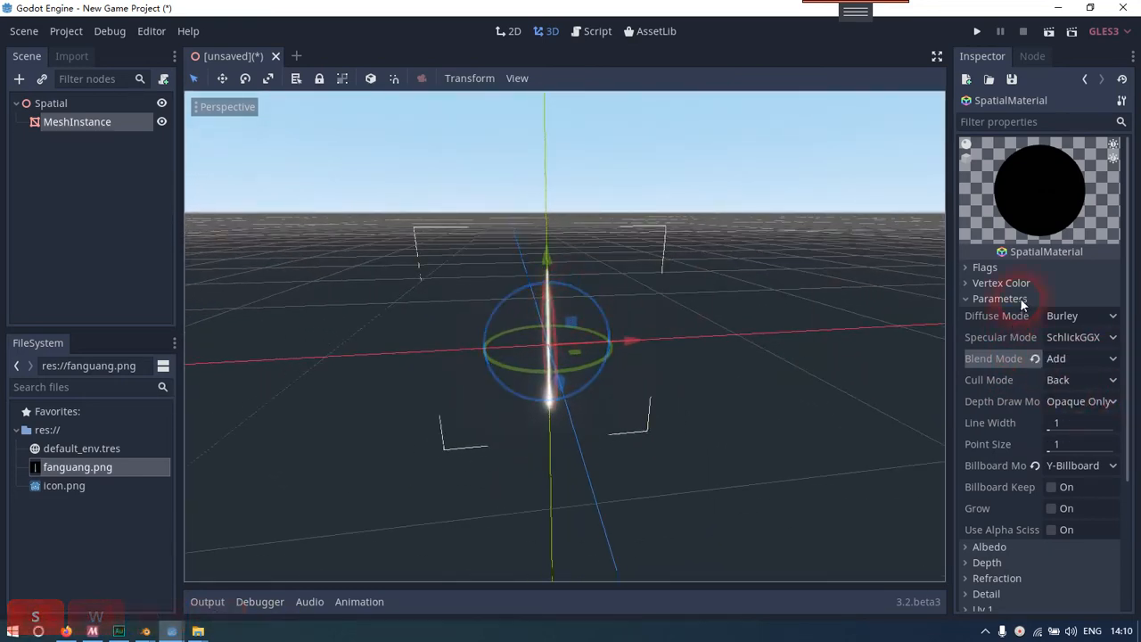
Set the beam material's albedo color to yellow, fdff00
click(1019, 298)
click(1001, 316)
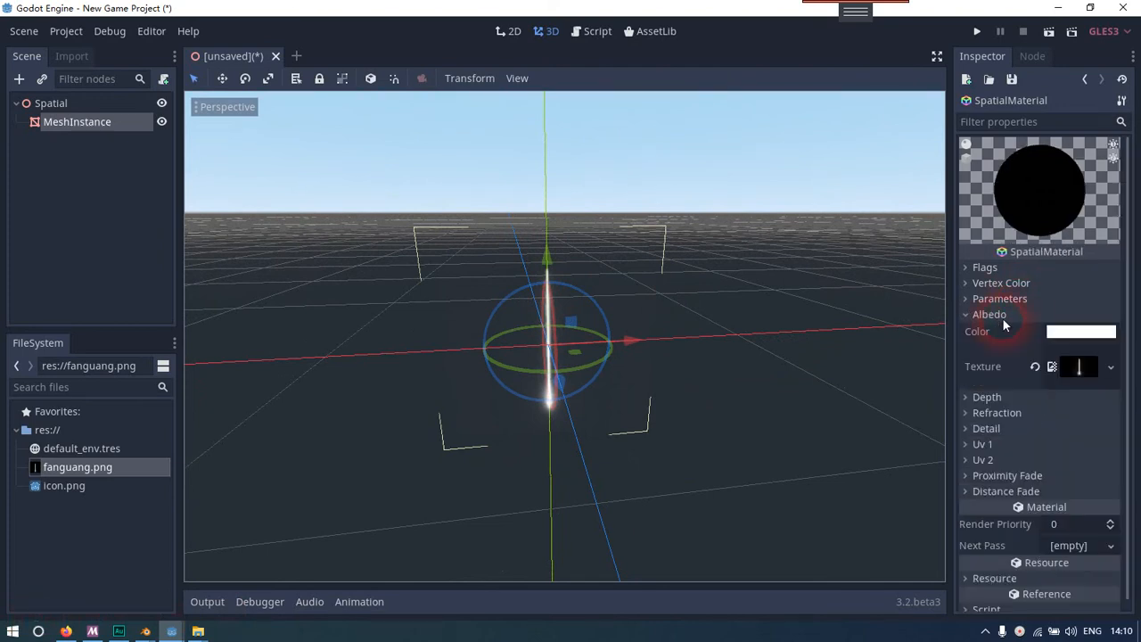
click(1084, 337)
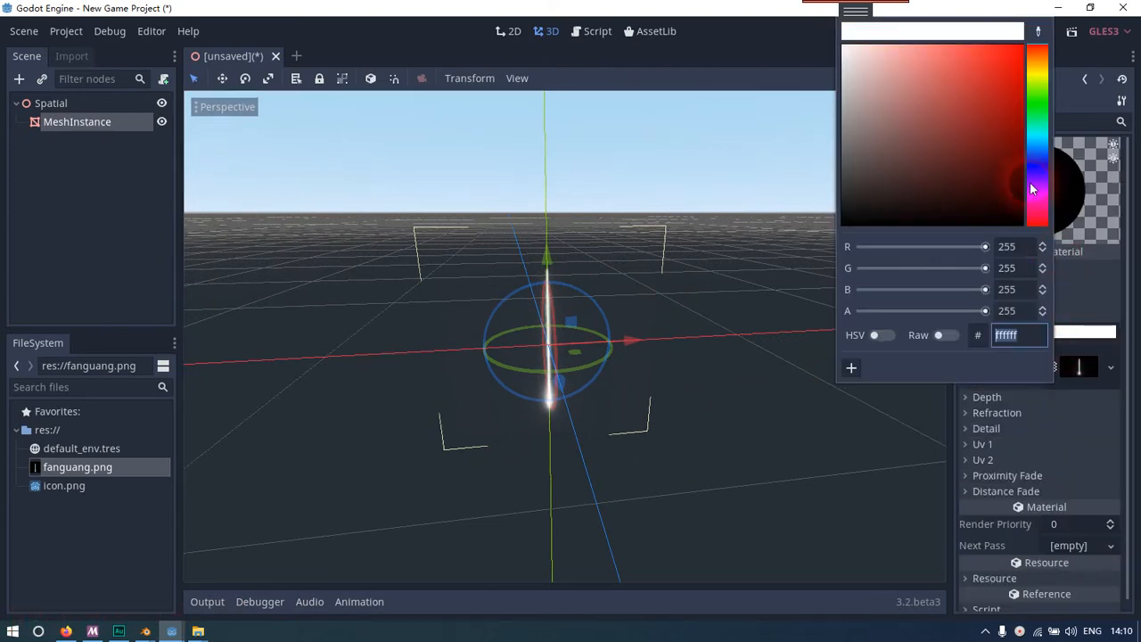
click(1029, 107)
drag(963, 76, 1027, 32)
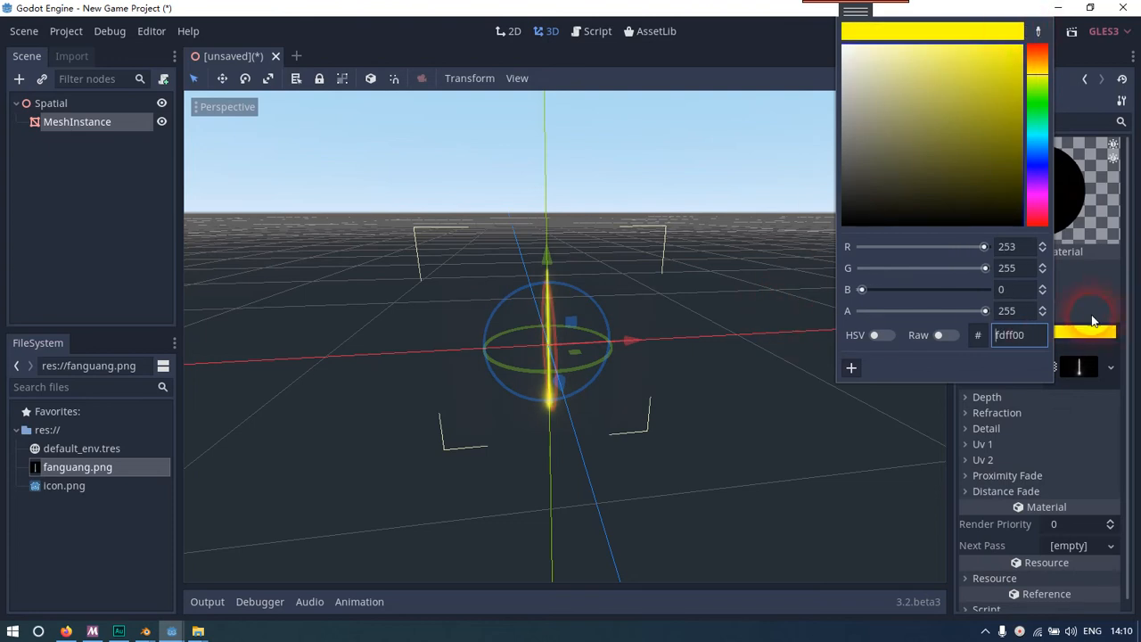
Leave the color picker, inspect the yellow beam from several angles, and deselect the node
click(1063, 319)
click(1006, 314)
click(997, 337)
right_drag(757, 339, 573, 323)
key(d)
key(a)
key(w)
key(d)
key(d)
key(w)
key(s)
click(22, 243)
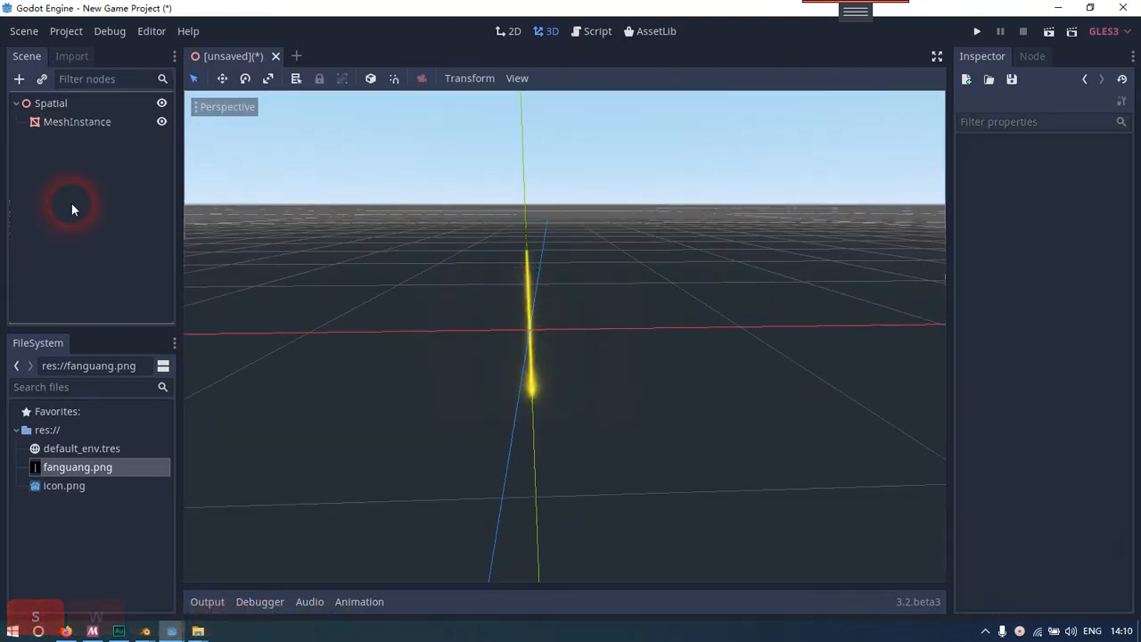
Move closer to the beam and examine how it looks while circling around it
click(89, 121)
click(155, 198)
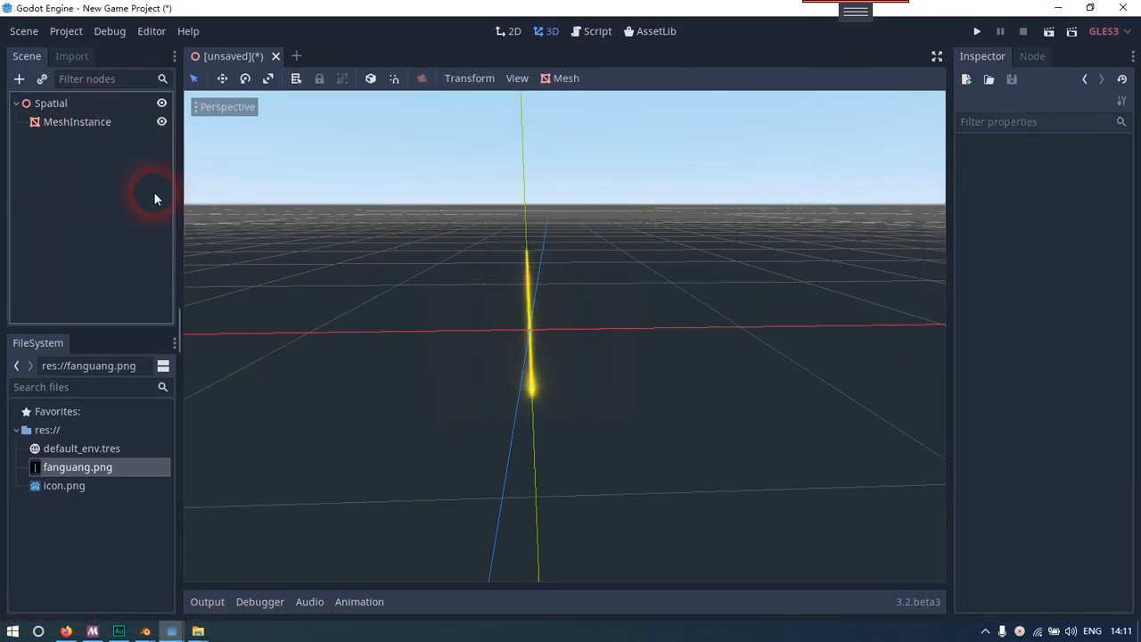
key(w)
key(w)
right_drag(549, 353, 538, 352)
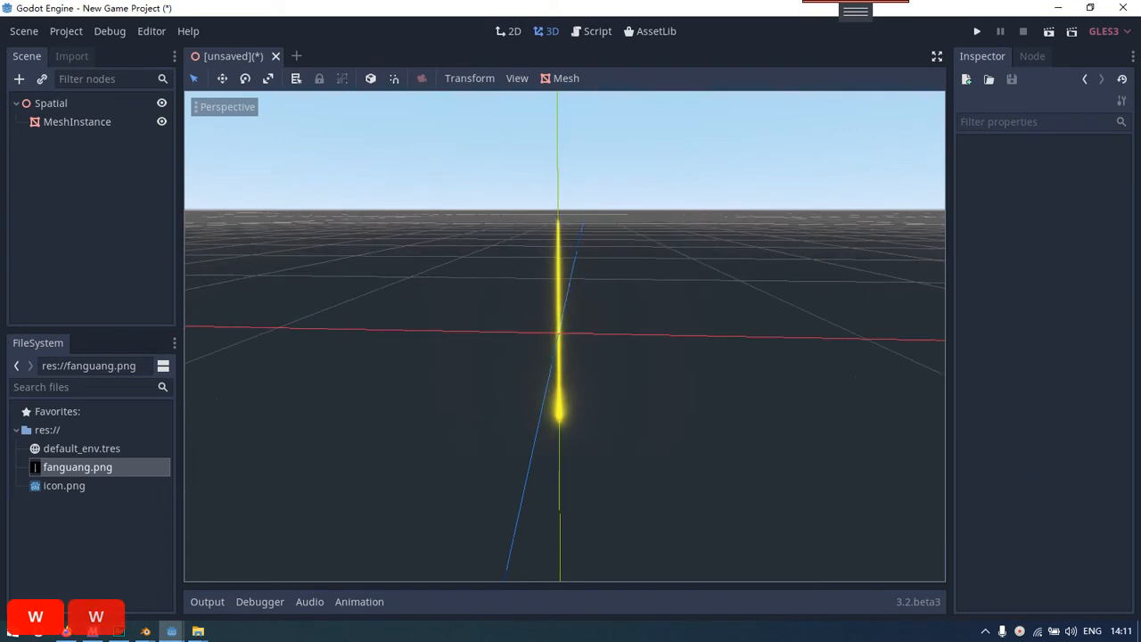
click(562, 307)
key(a)
right_drag(561, 307, 252, 219)
key(d)
key(d)
key(d)
key(a)
key(d)
key(d)
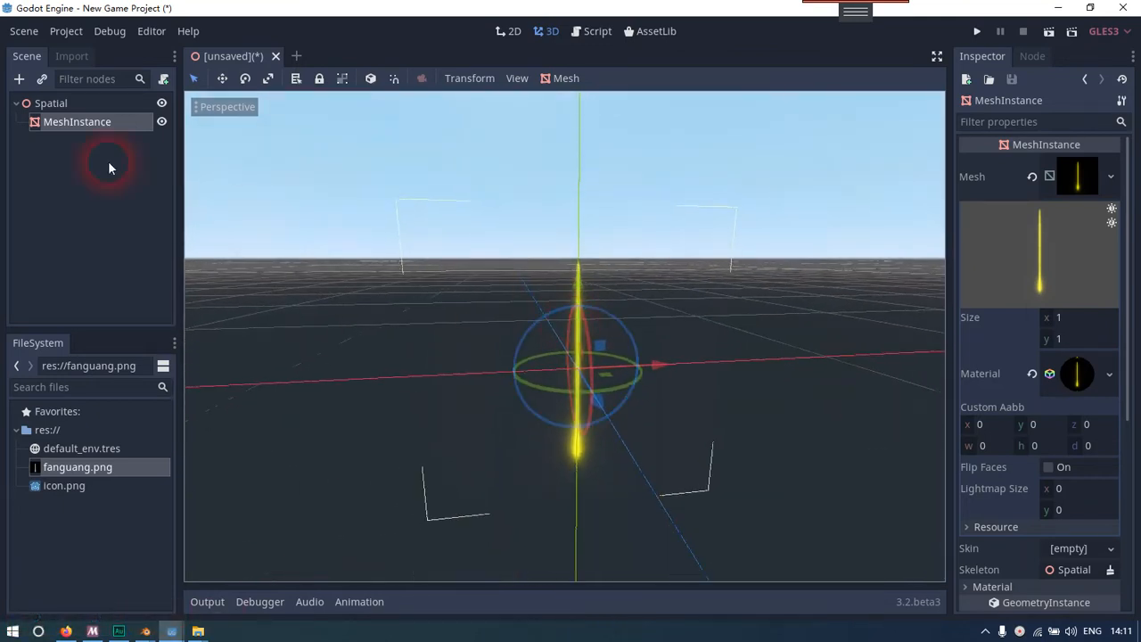
Save the beam scene in the project root as effecrt.tscn
click(94, 102)
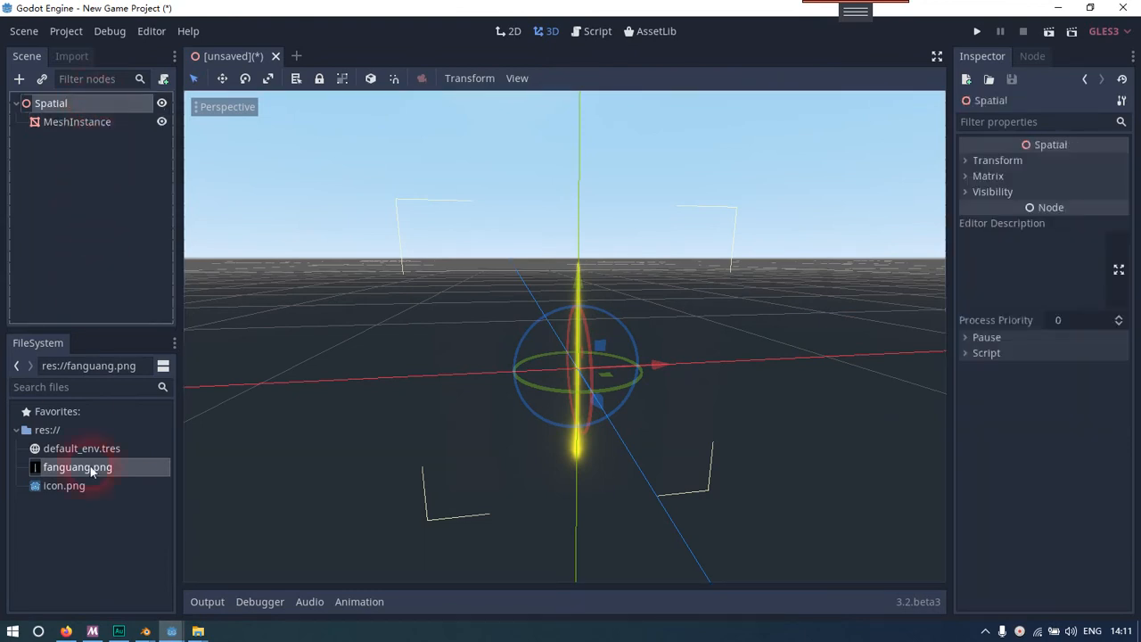
right_click(218, 56)
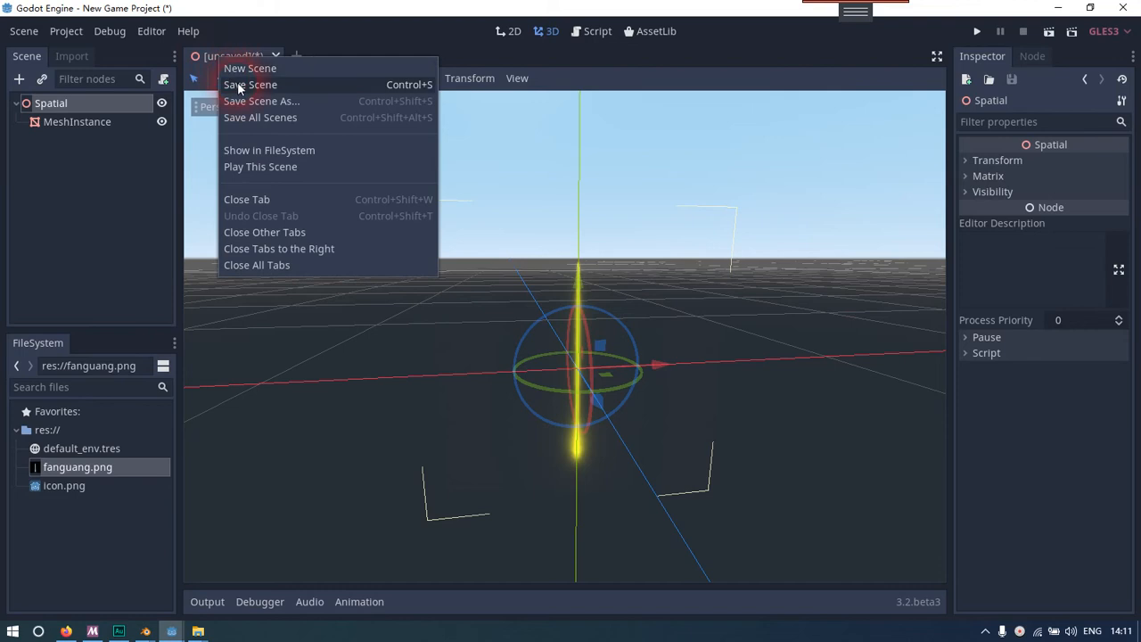
click(235, 82)
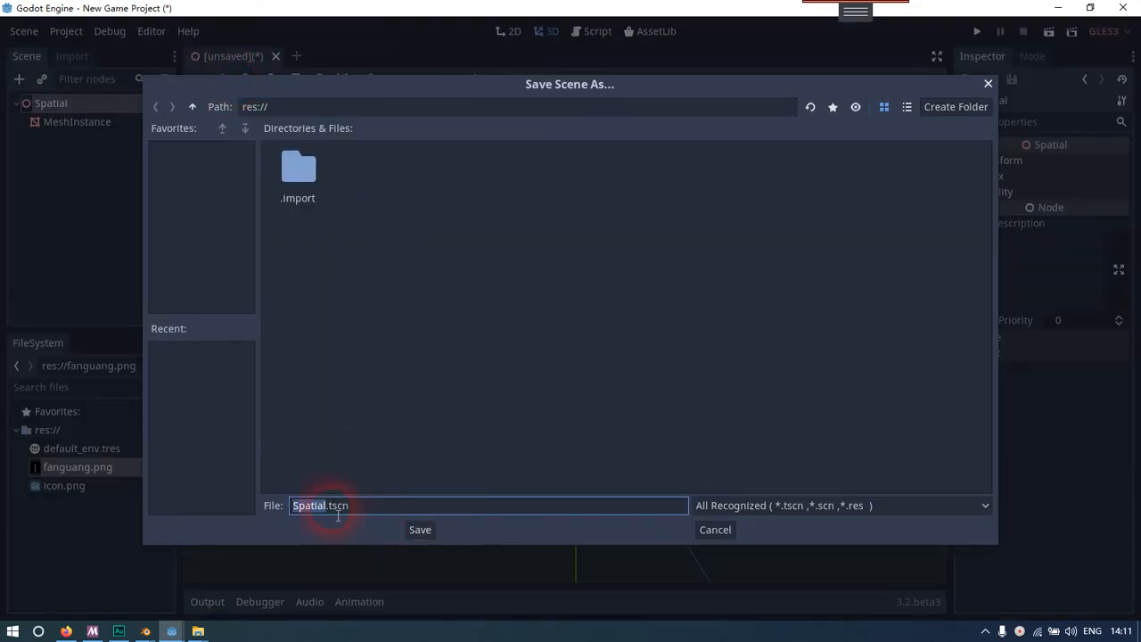
key(BackSpace)
key(BackSpace)
key(BackSpace)
key(BackSpace)
key(BackSpace)
key(BackSpace)
key(BackSpace)
key(BackSpace)
key(BackSpace)
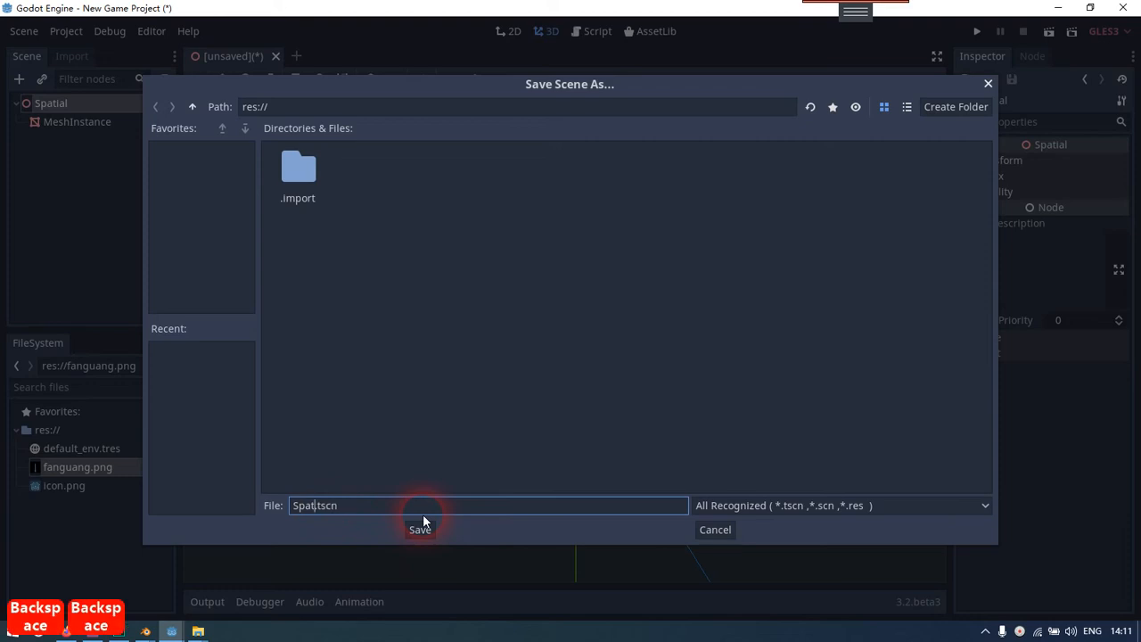
text(effect)
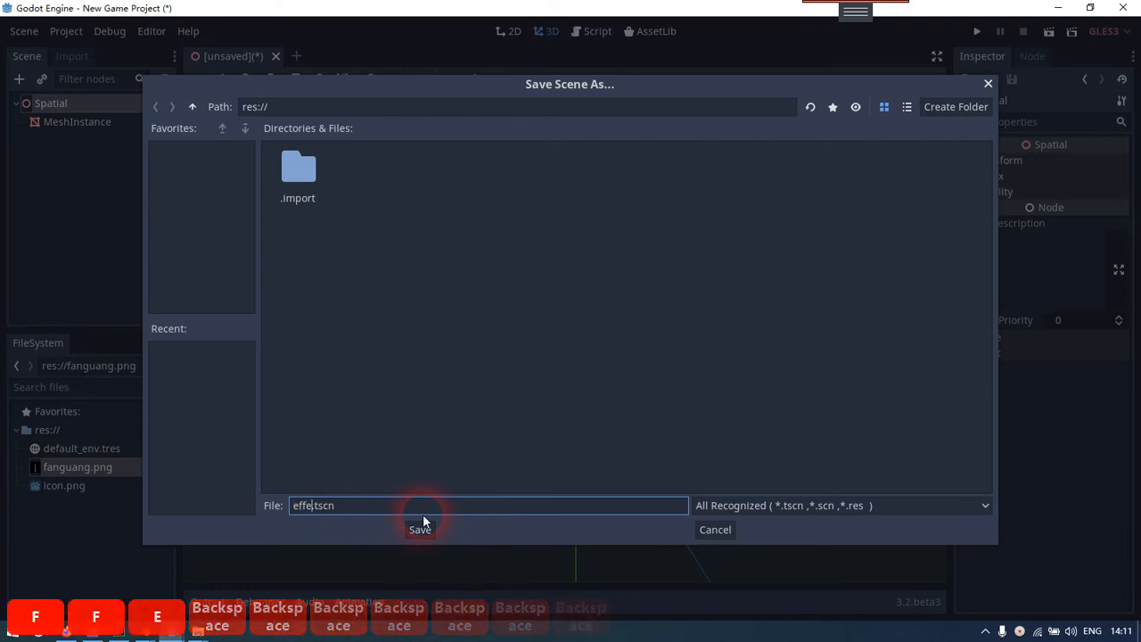
key(Return)
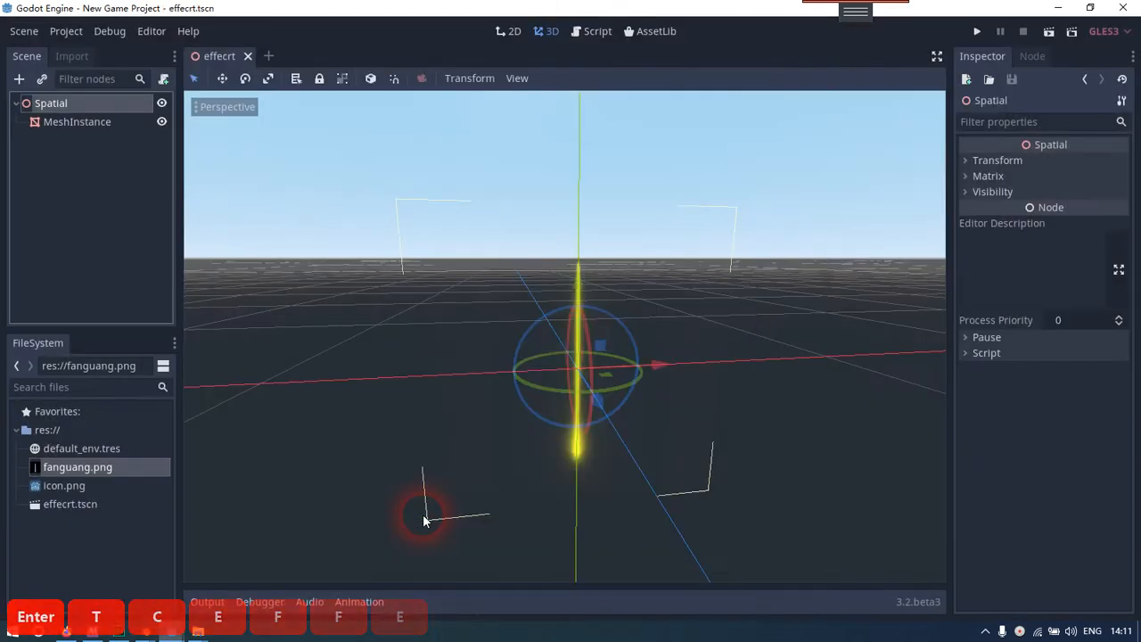
Rename the saved scene file effecrt.tscn to effect.tscn and clear the node selection
click(90, 504)
right_click(101, 506)
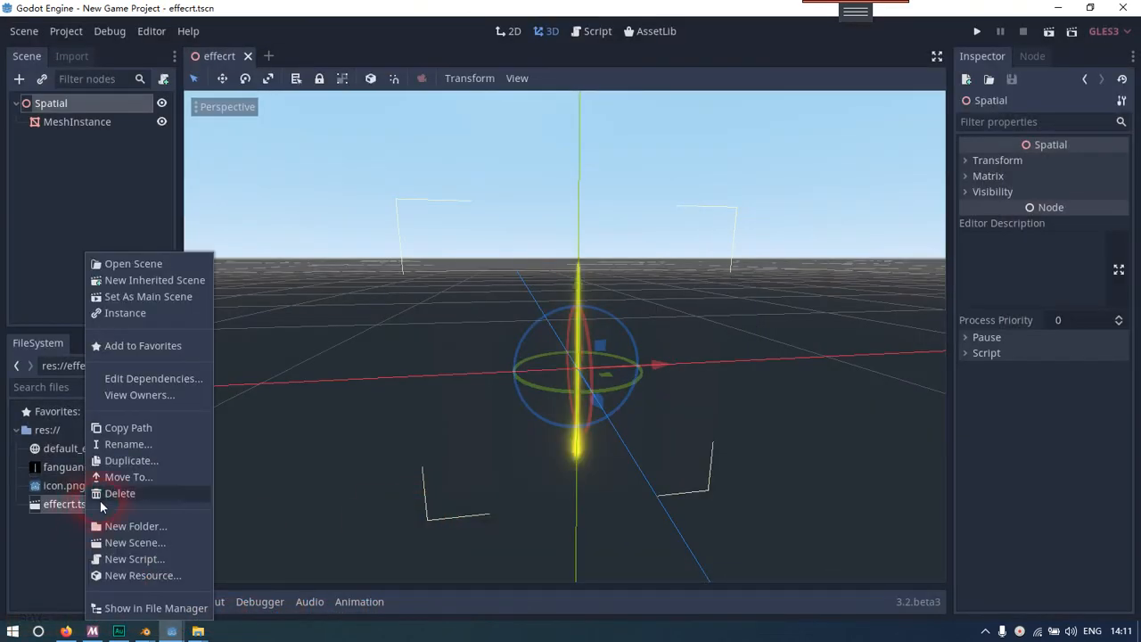
click(127, 444)
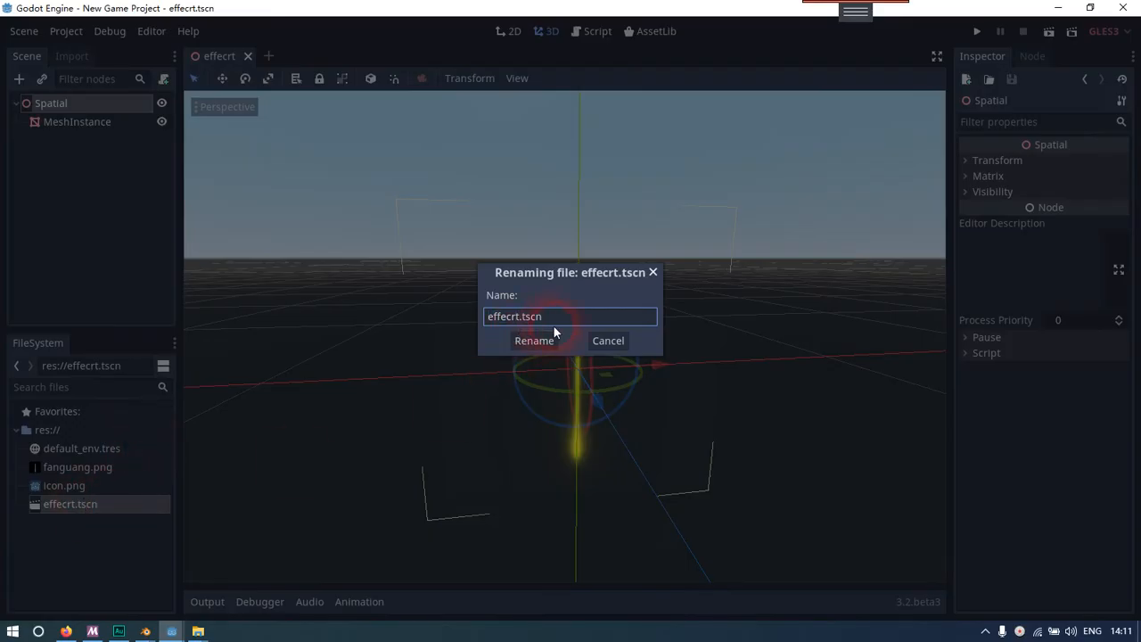
key(BackSpace)
key(Return)
click(28, 184)
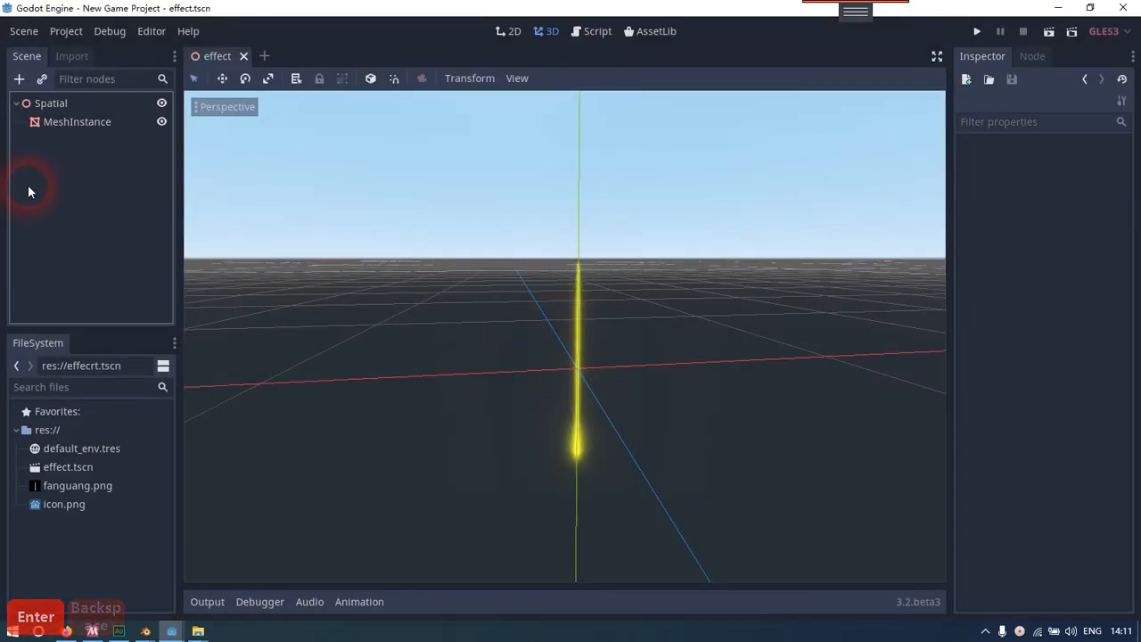
Close the effect scene and start a new 3D scene with a Spatial root, keeping only one empty scene open
click(244, 55)
click(24, 31)
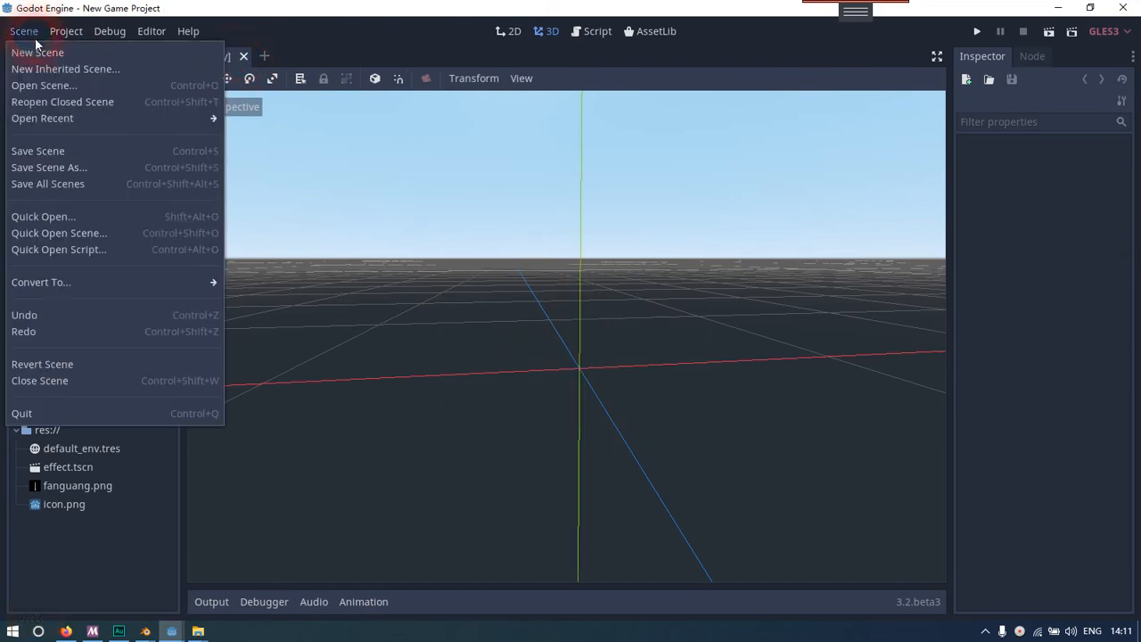
click(32, 46)
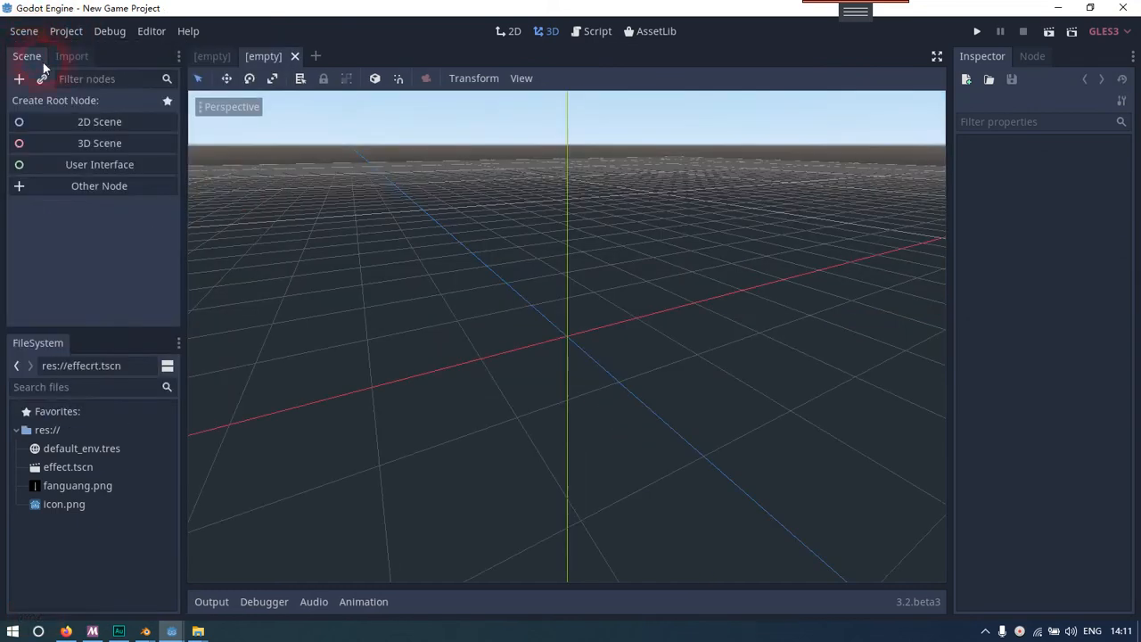
click(294, 57)
click(99, 145)
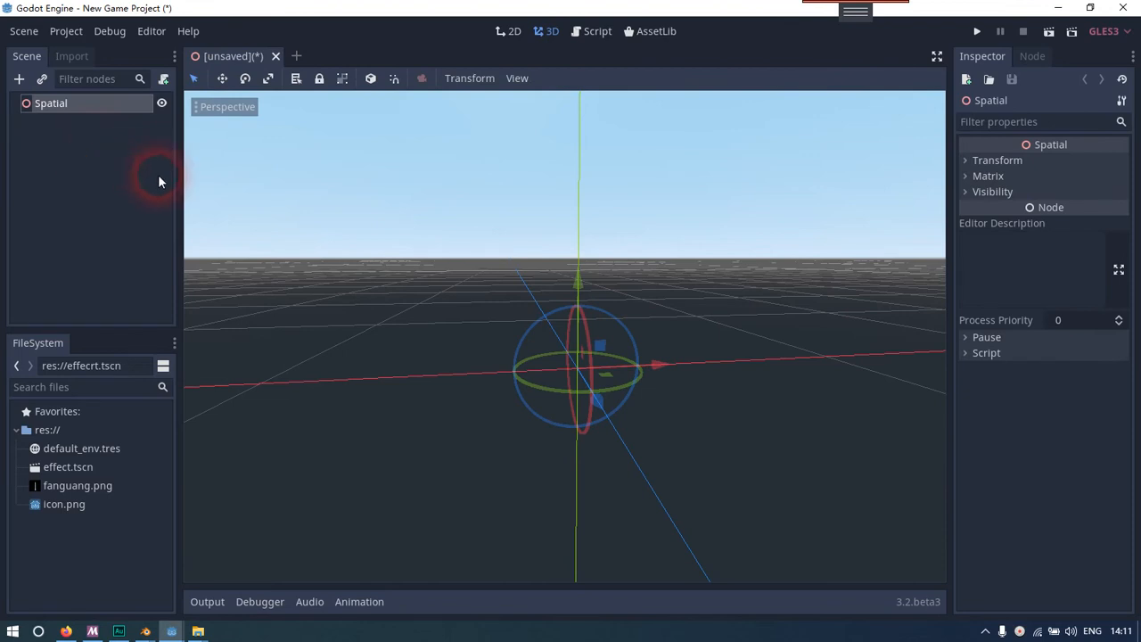
Add a MeshInstance child to the Spatial root and assign it a new PlaneMesh
right_click(86, 108)
click(107, 117)
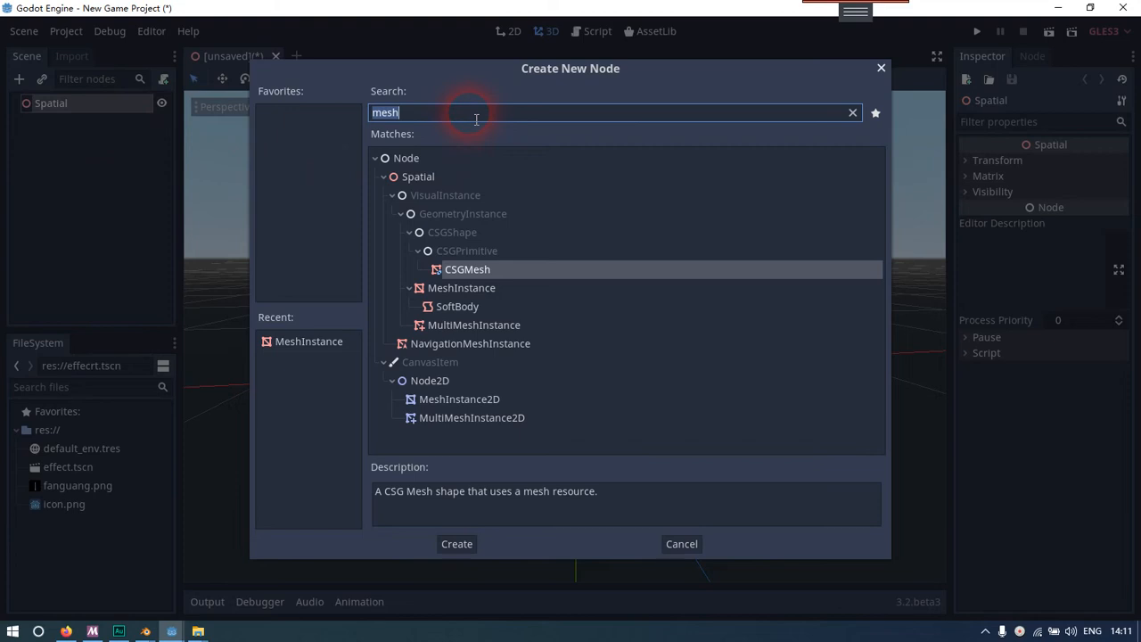
double_click(447, 288)
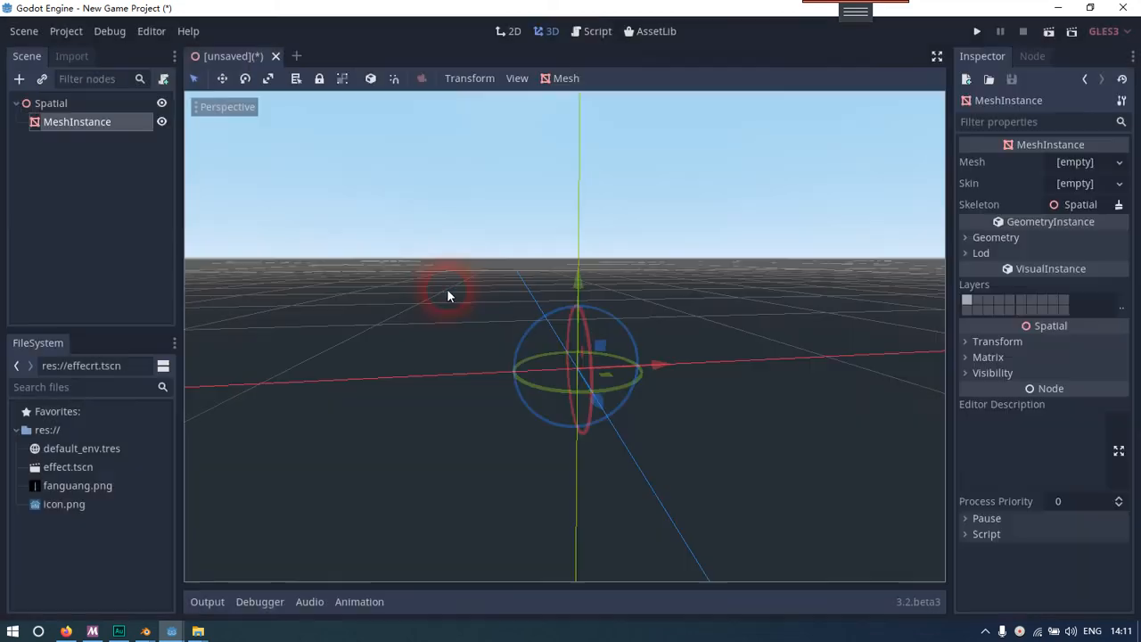
click(1105, 164)
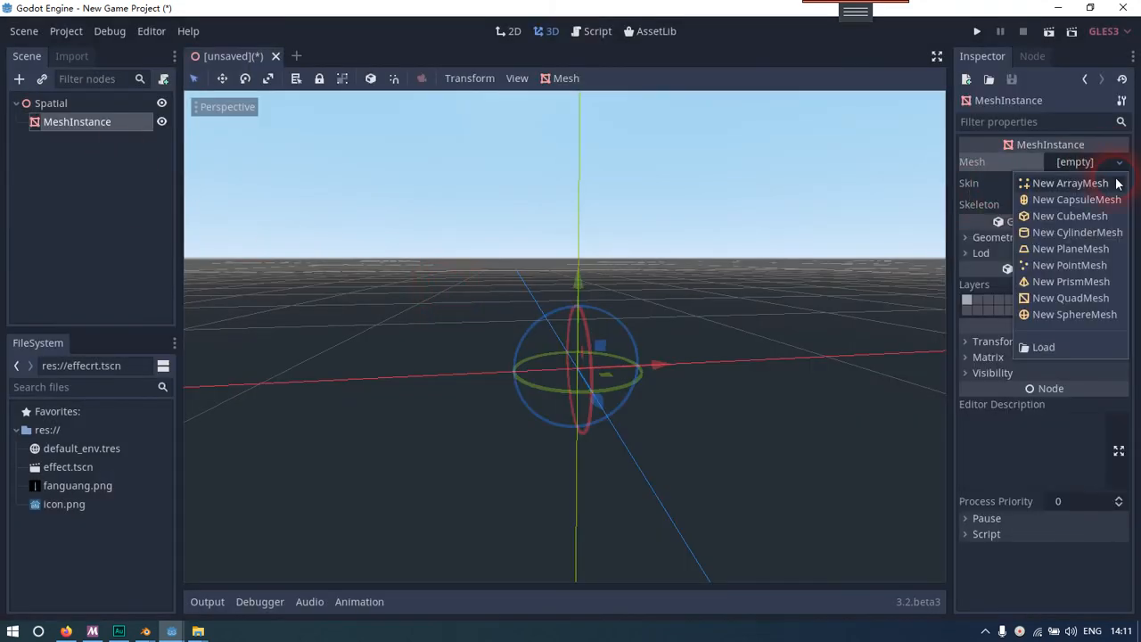
click(1106, 253)
Examine the new plane in the viewport from different angles, keeping its MeshInstance selected at the end
mouse_move(746, 331)
right_down()
mouse_move(736, 331)
mouse_move(765, 342)
right_up()
key(a)
key(s)
key(d)
key(w)
right_drag(564, 336, 573, 328)
key(d)
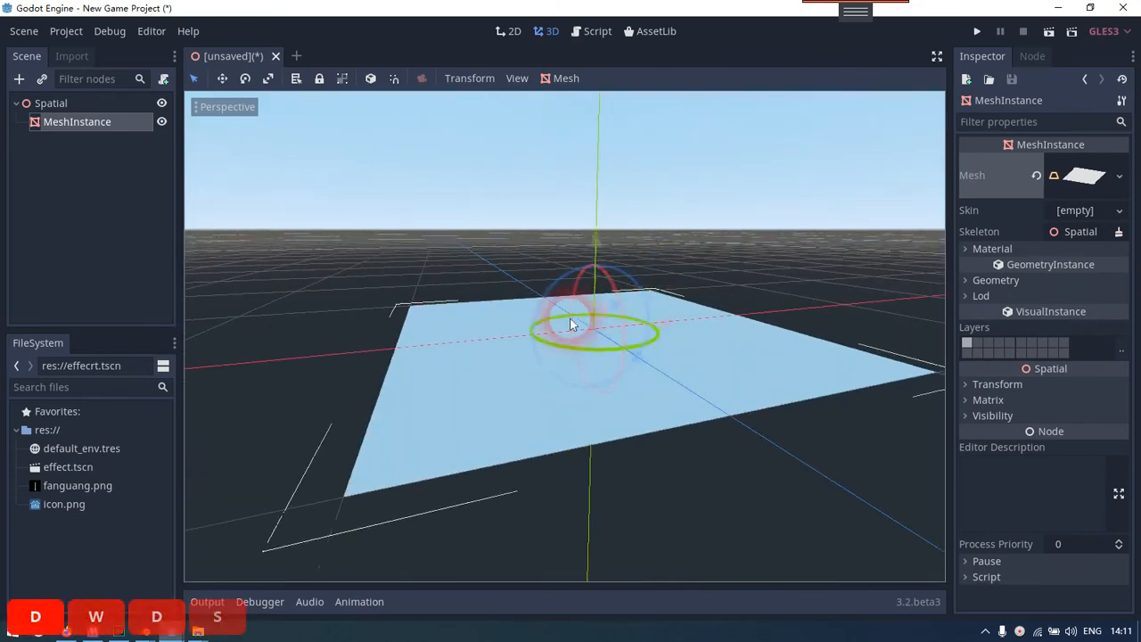
click(85, 142)
click(81, 127)
click(695, 336)
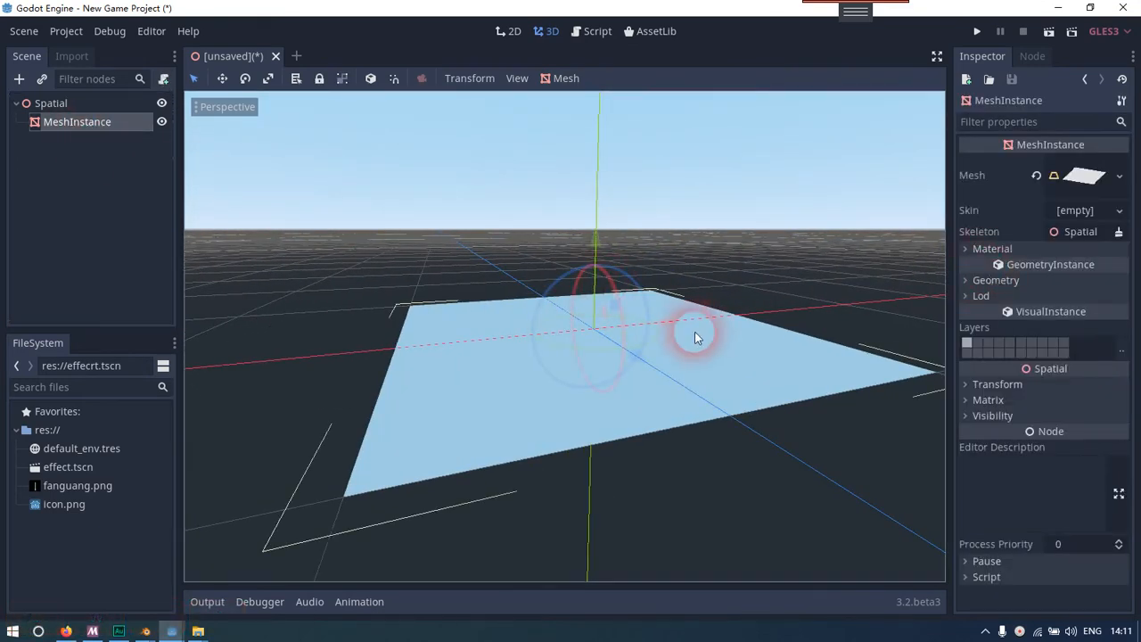
Set the PlaneMesh's size to 20 in x and 20 in y
click(1084, 176)
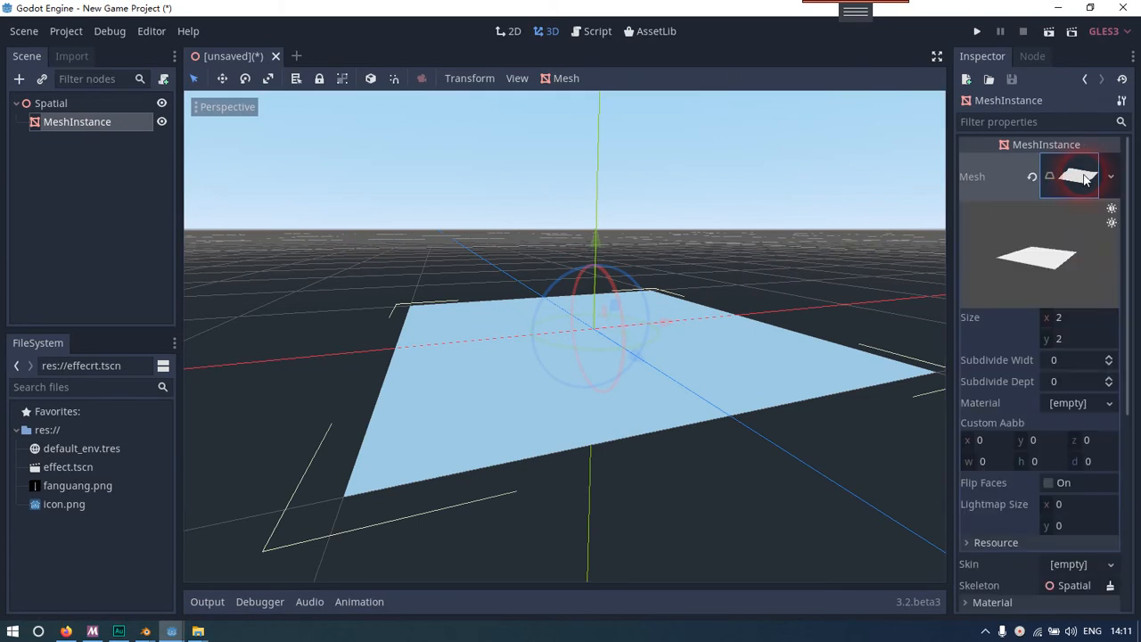
click(1076, 324)
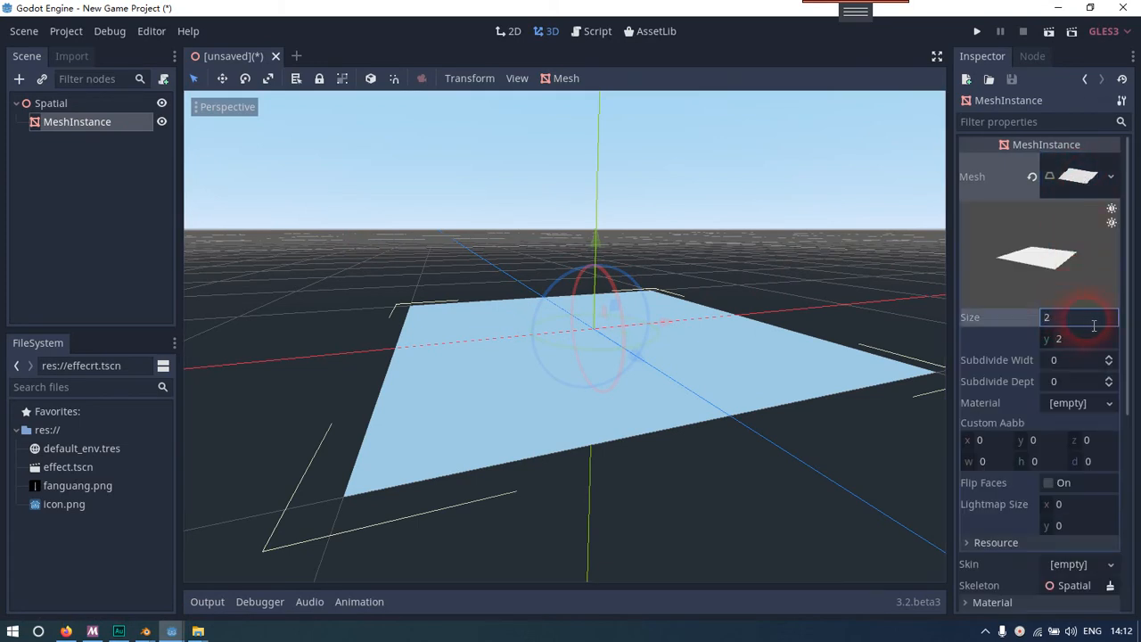
text(0)
key(Return)
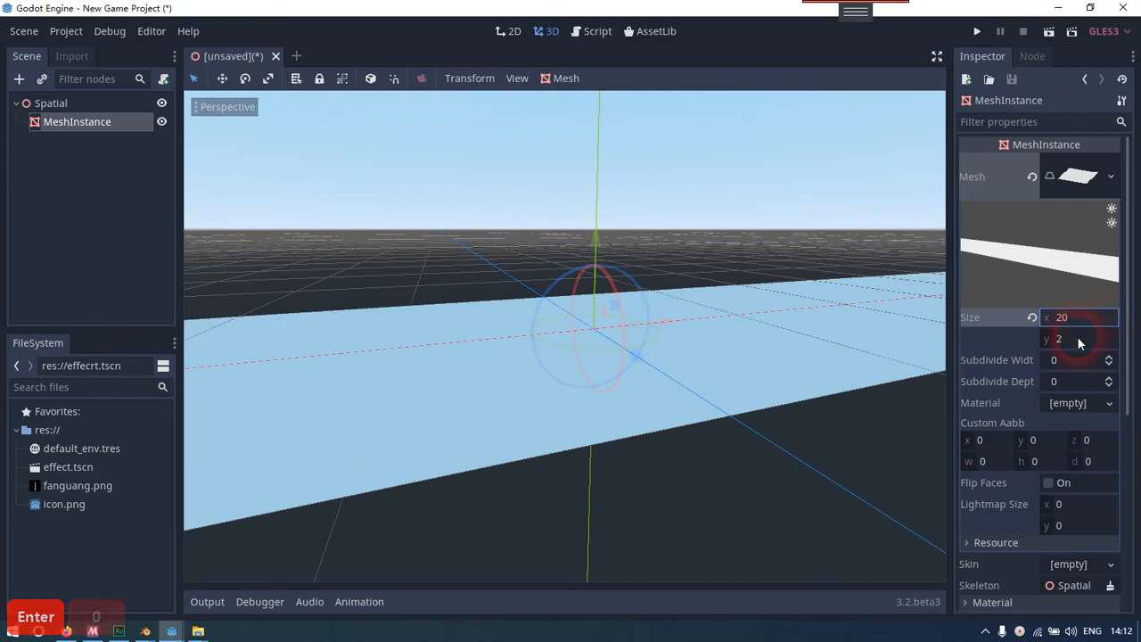
click(1078, 340)
text(20)
key(Return)
Create a trimesh static body for the enlarged plane's MeshInstance
right_drag(843, 344, 832, 437)
key(s)
key(a)
key(d)
key(w)
key(a)
click(132, 208)
click(92, 124)
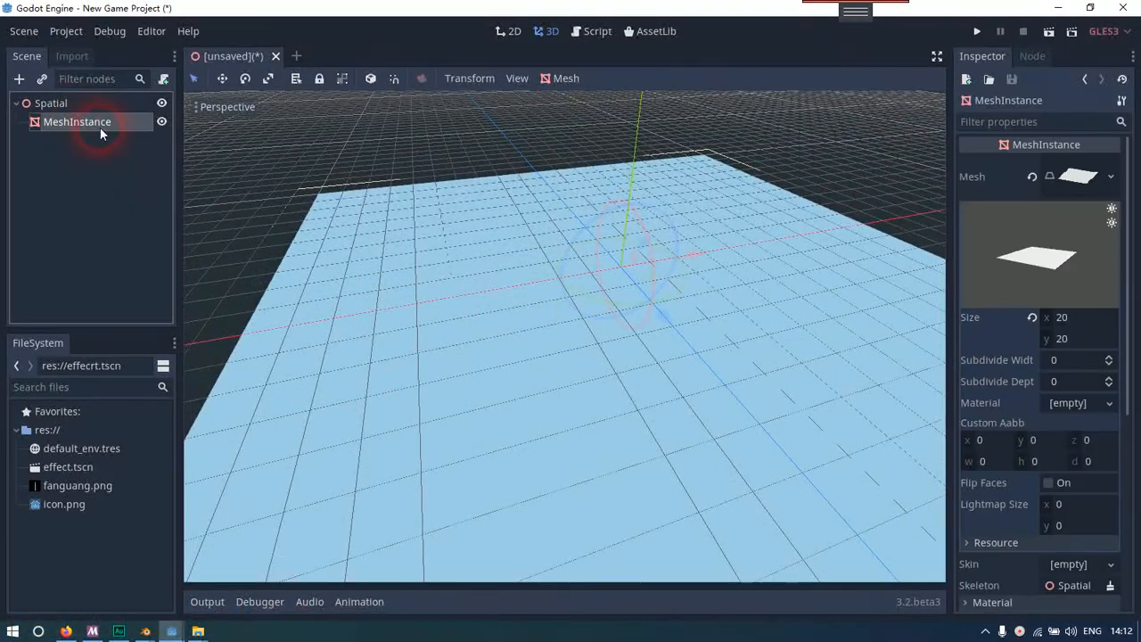
click(560, 79)
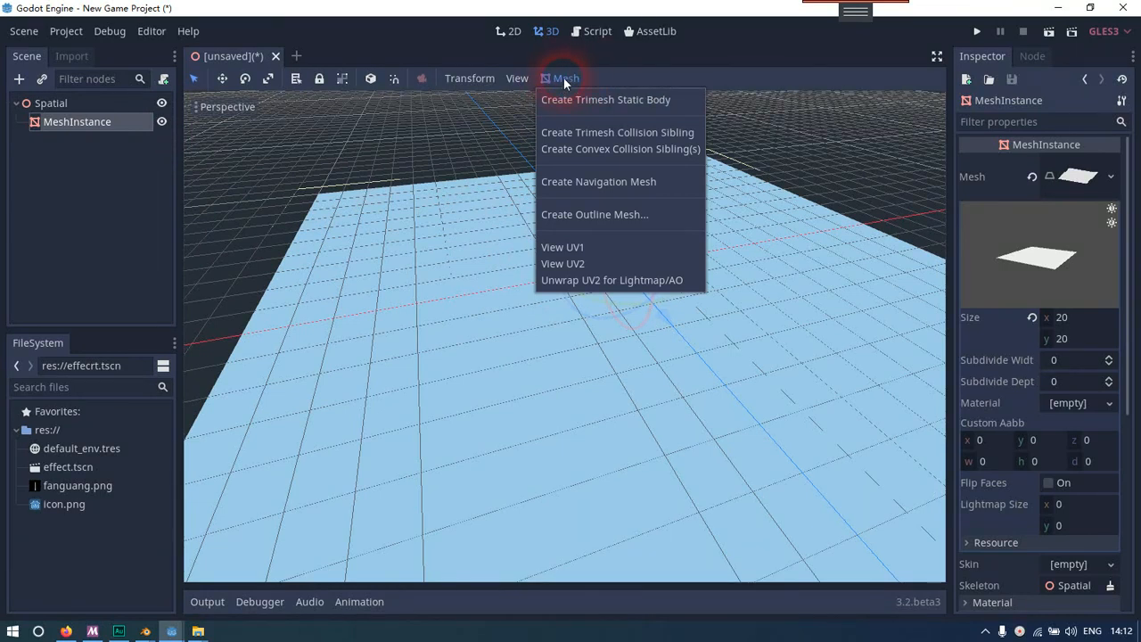
click(604, 101)
Add a second MeshInstance node as a direct child of the Spatial root
right_click(80, 105)
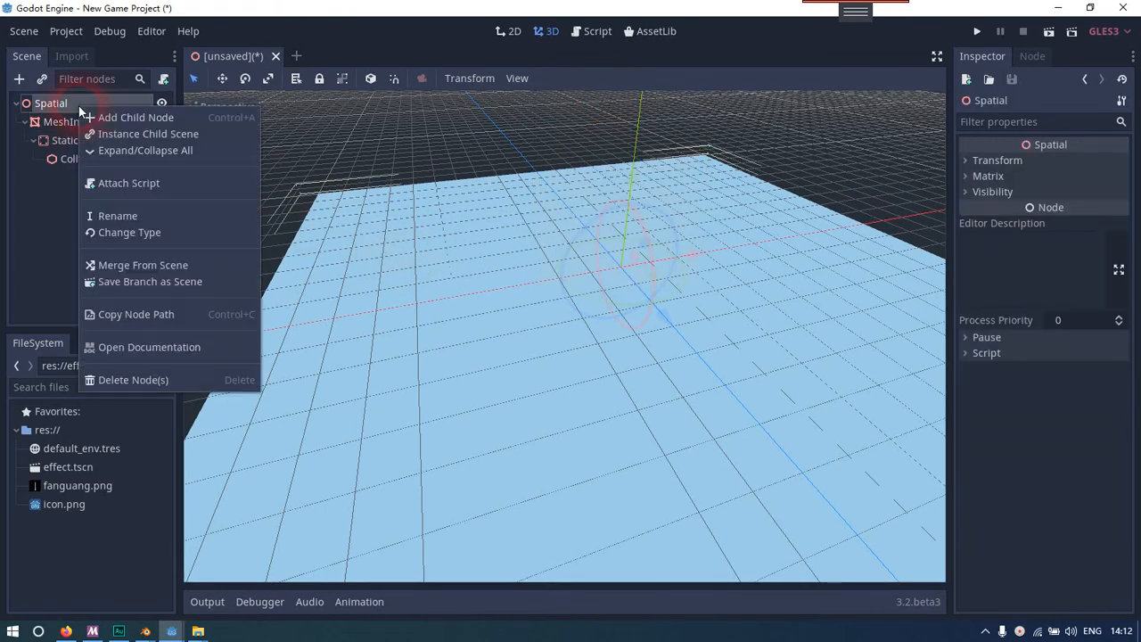
click(97, 117)
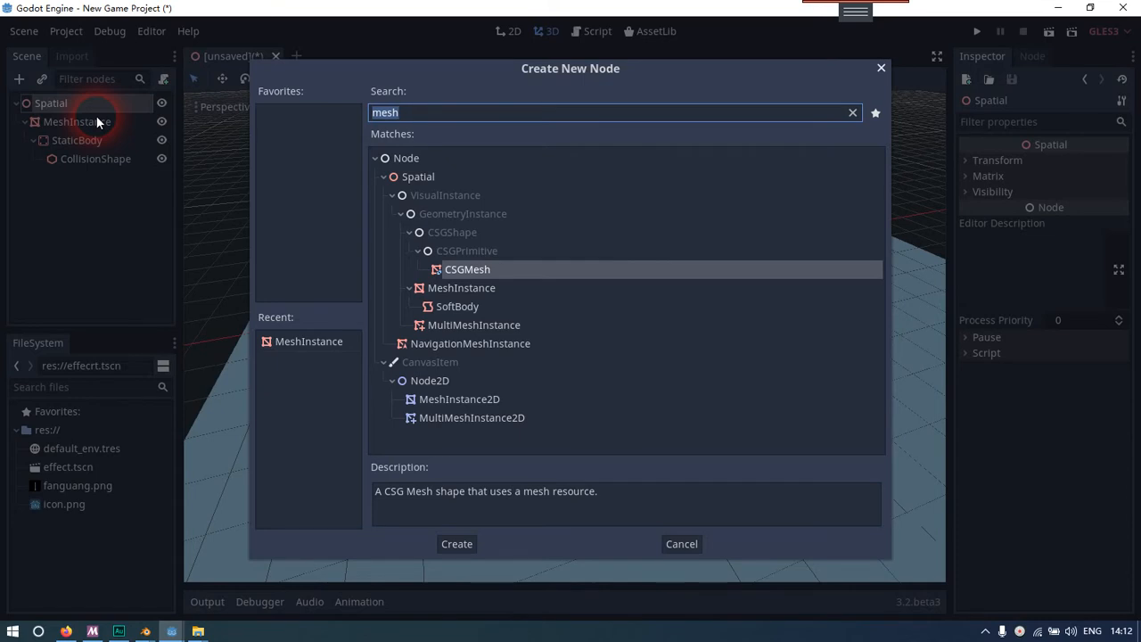
text(mesh)
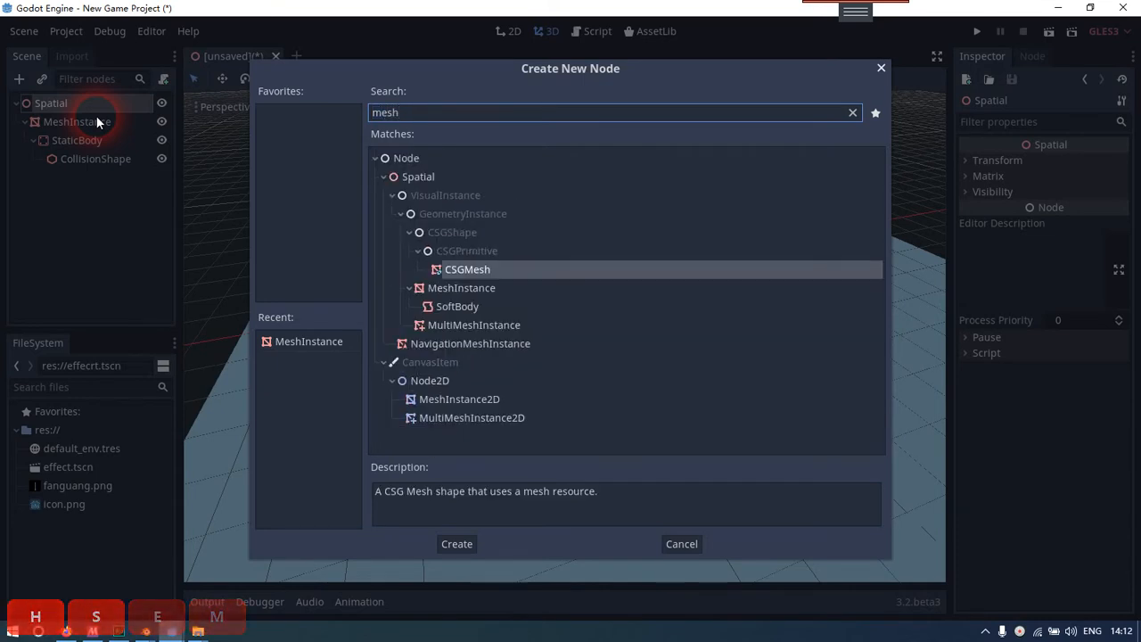
key(BackSpace)
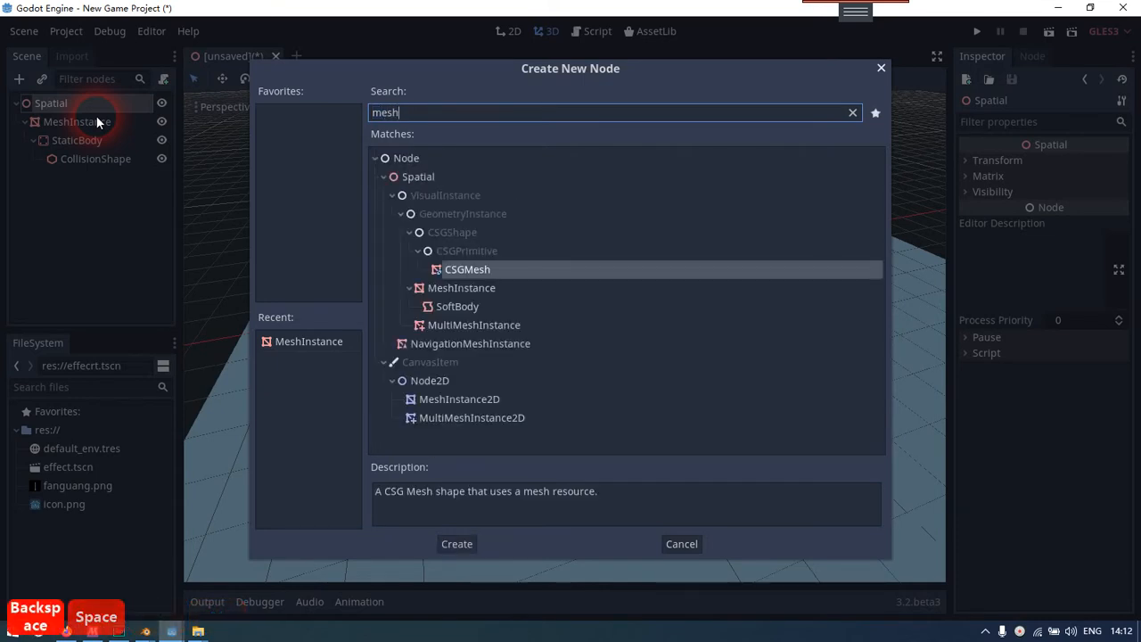
key(BackSpace)
click(429, 288)
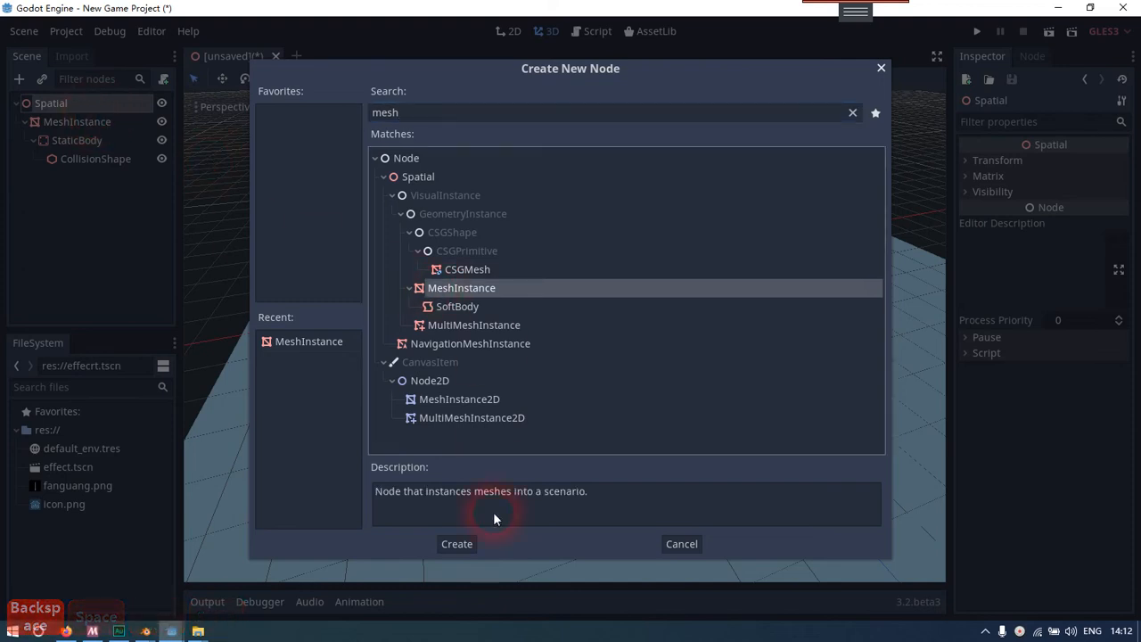
key(Return)
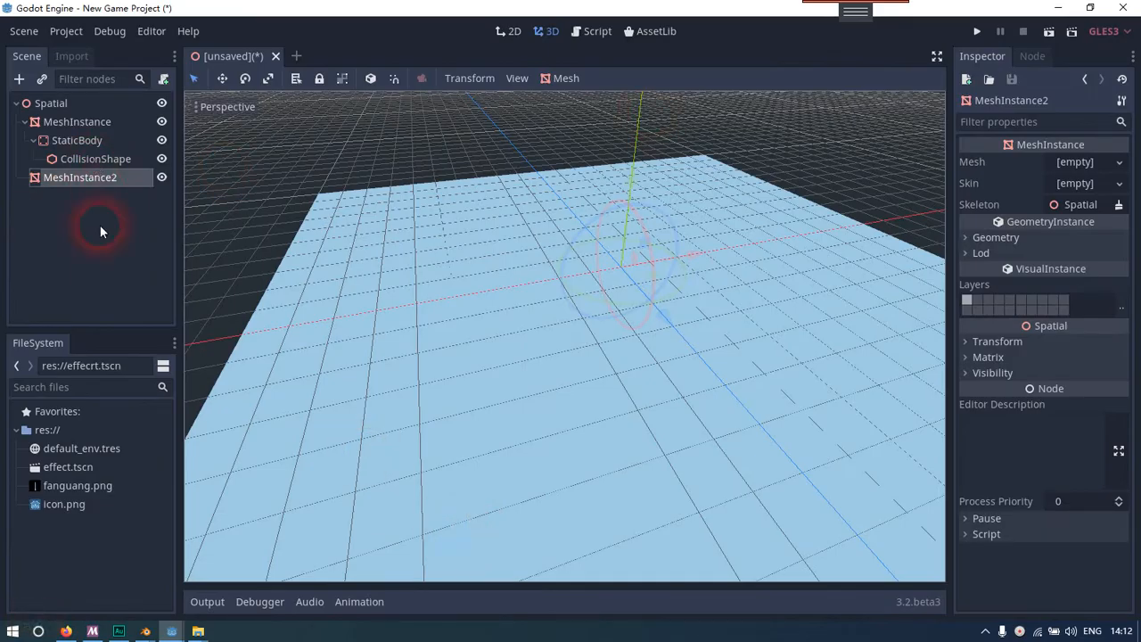
Assign a new CubeMesh to MeshInstance2 and open the mesh's properties
drag(631, 182, 669, 164)
key(ctrl+z)
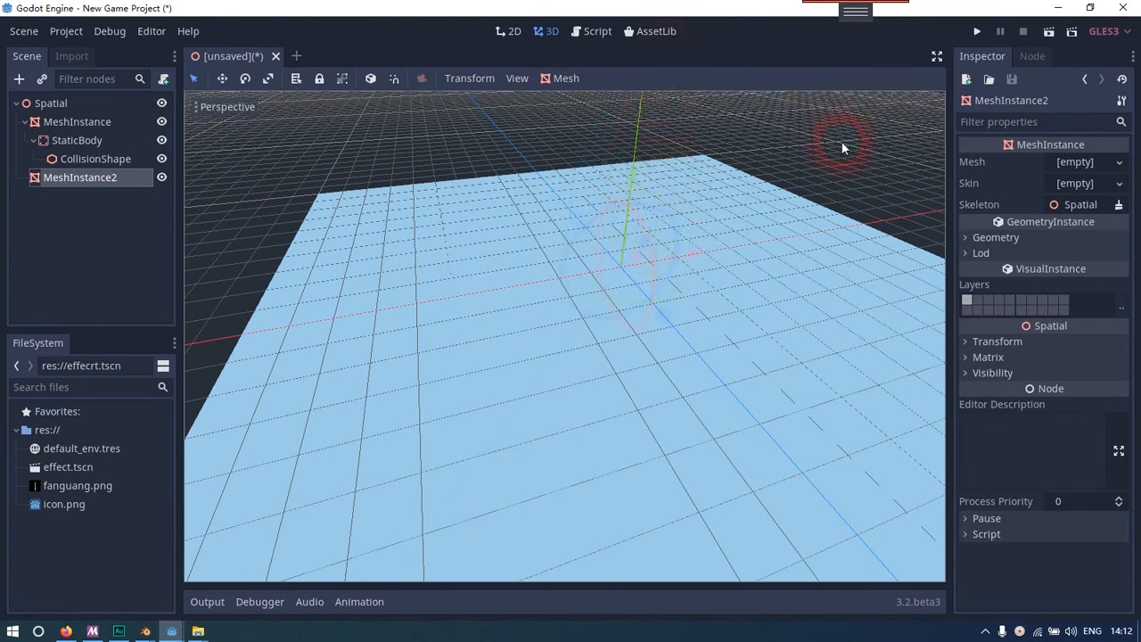
click(1119, 163)
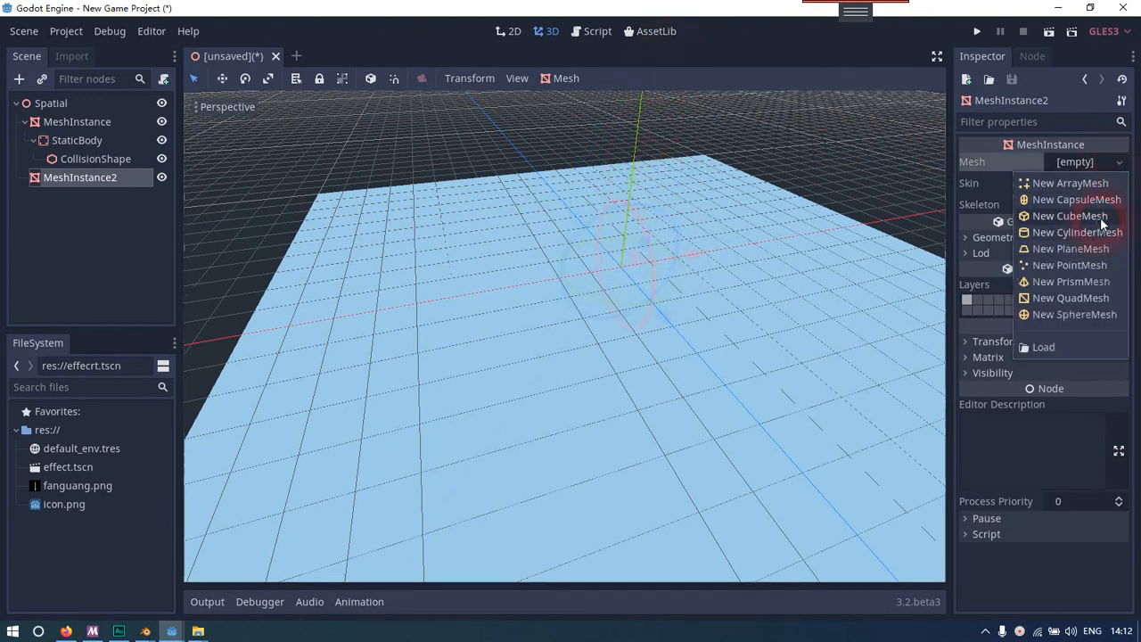
click(1070, 216)
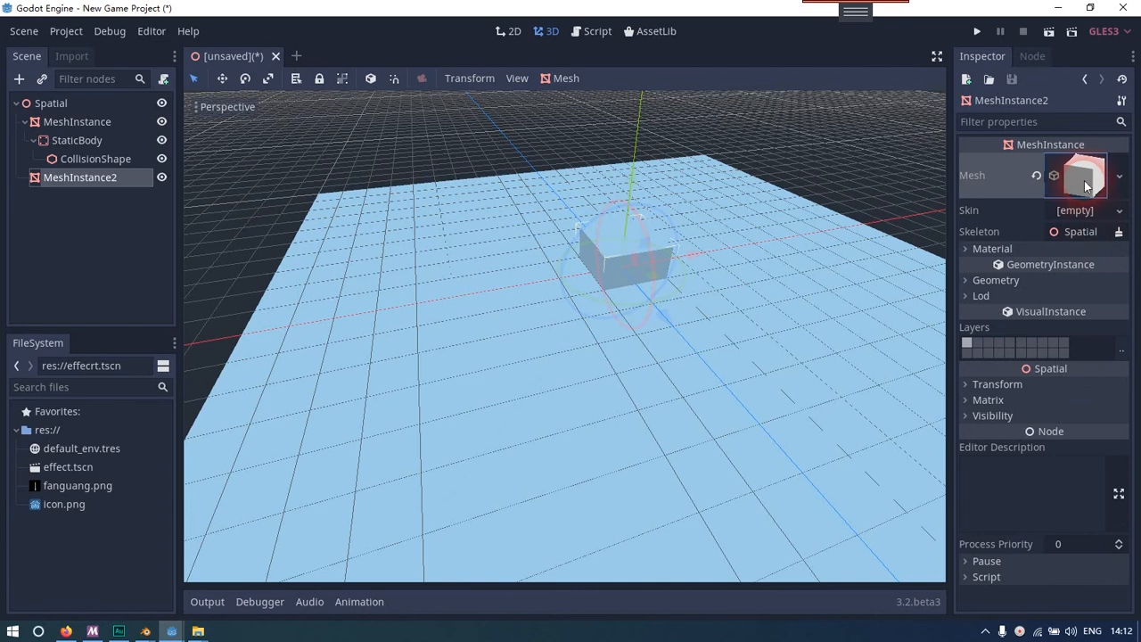
click(1083, 181)
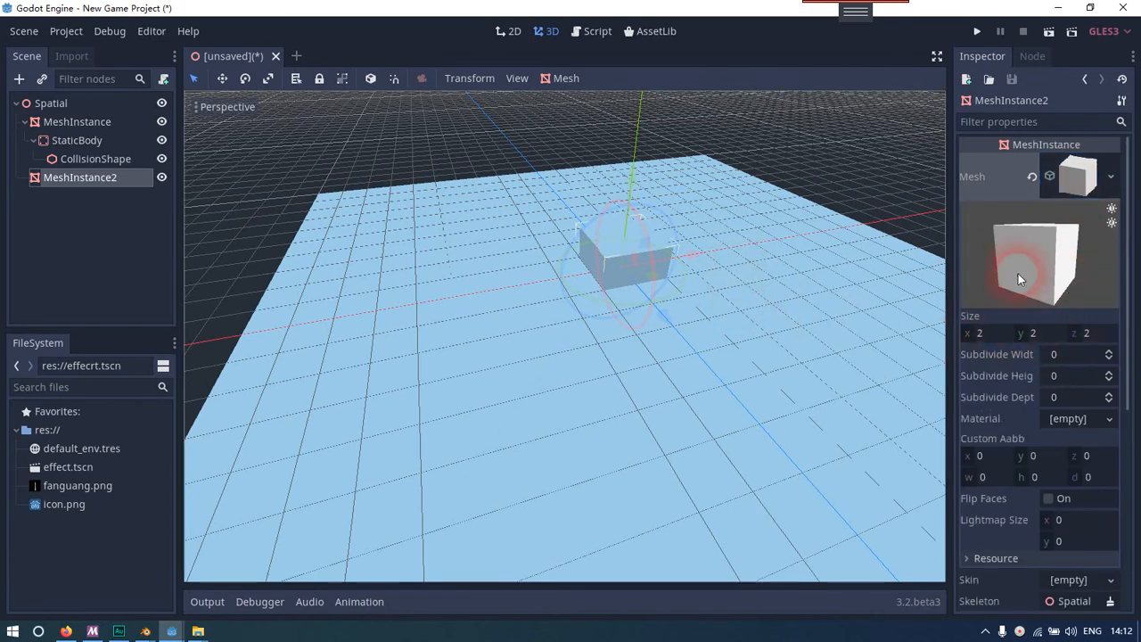
Set the CubeMesh's y size to 0.5 to flatten MeshInstance2 into a slab
click(1052, 336)
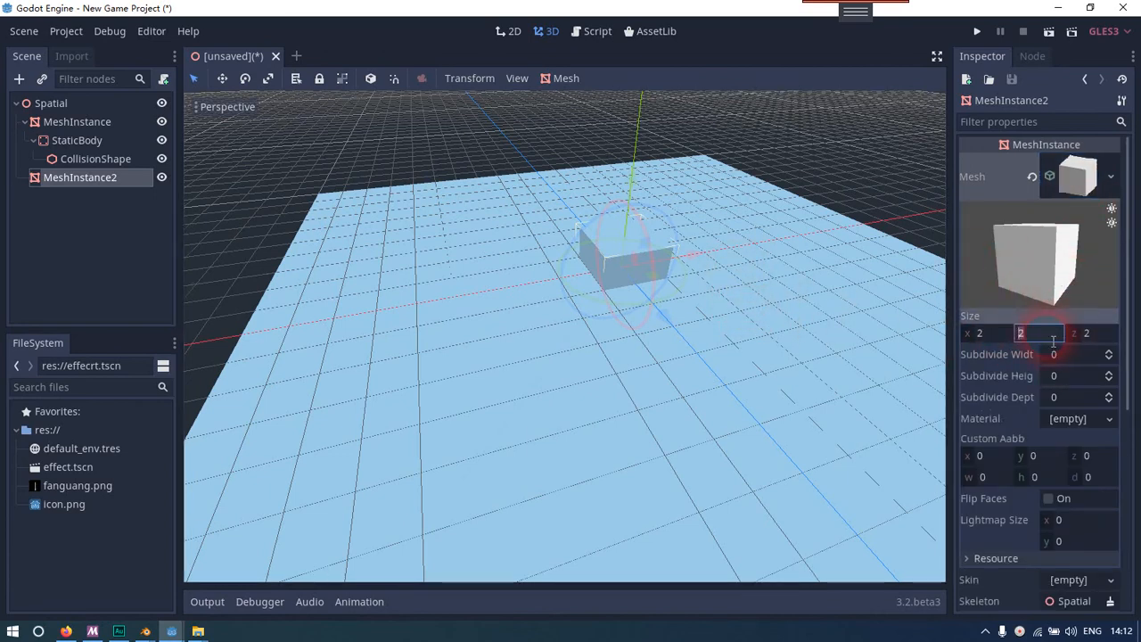
text(0.)
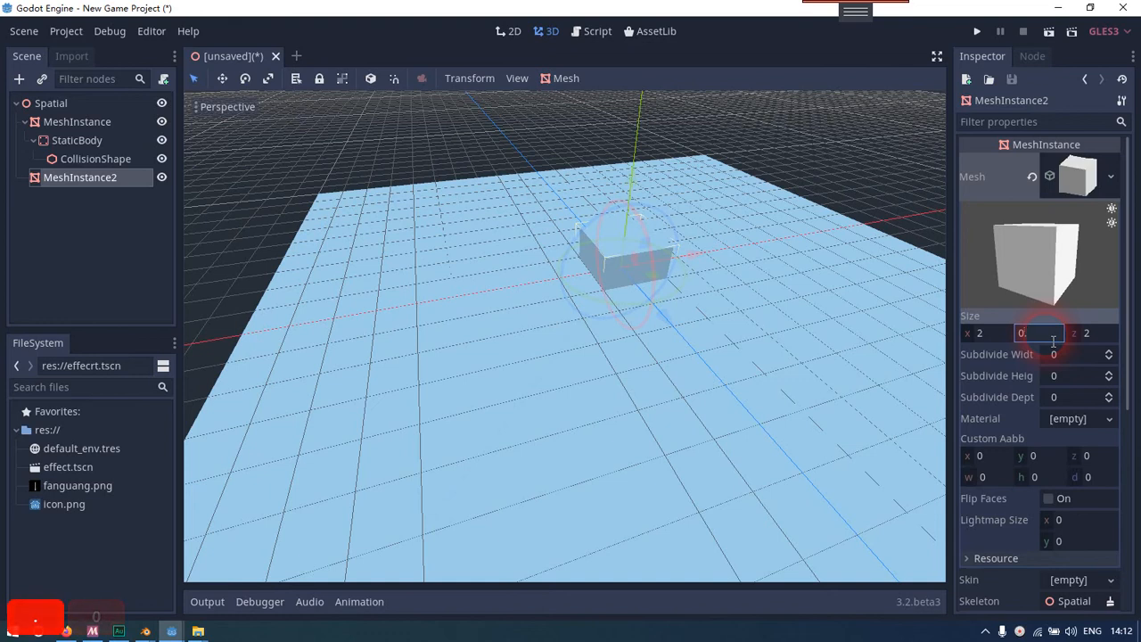
text(5)
key(Return)
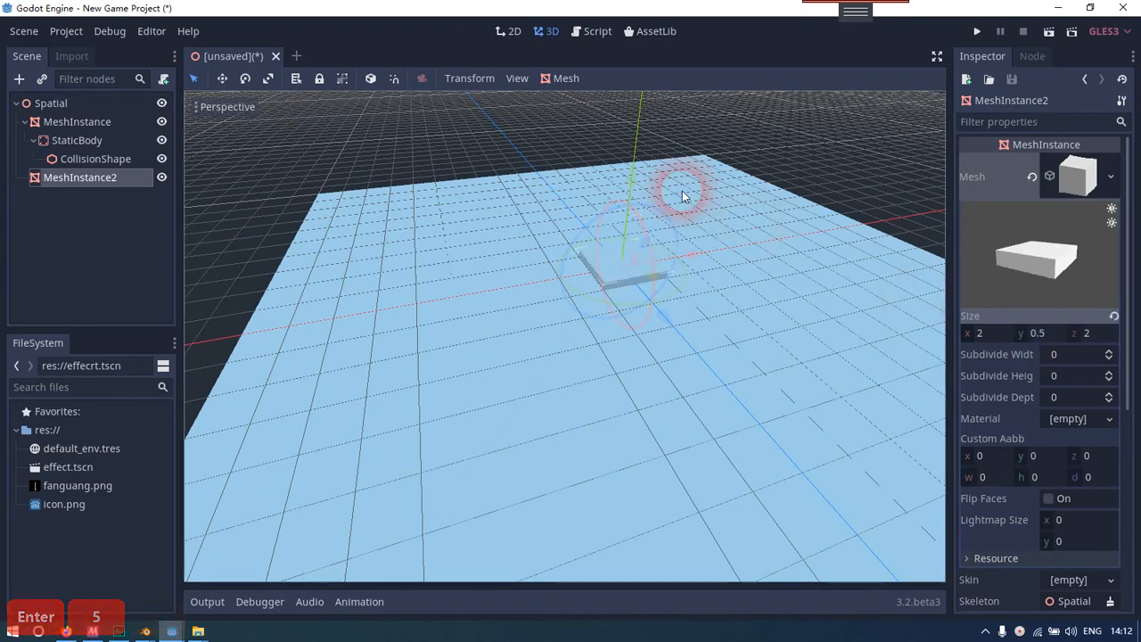
Raise the flattened MeshInstance2 along the y axis until it rests on top of the ground plane
drag(619, 185, 640, 175)
right_drag(650, 190, 570, 318)
key(d)
key(w)
key(s)
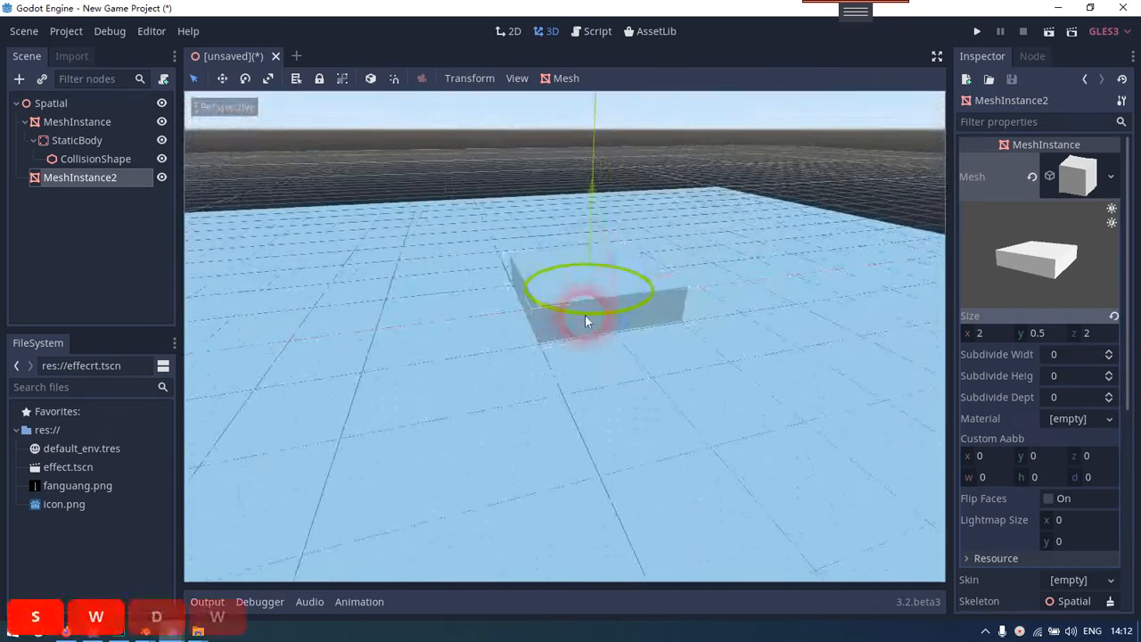
key(s)
right_drag(722, 383, 718, 384)
click(82, 231)
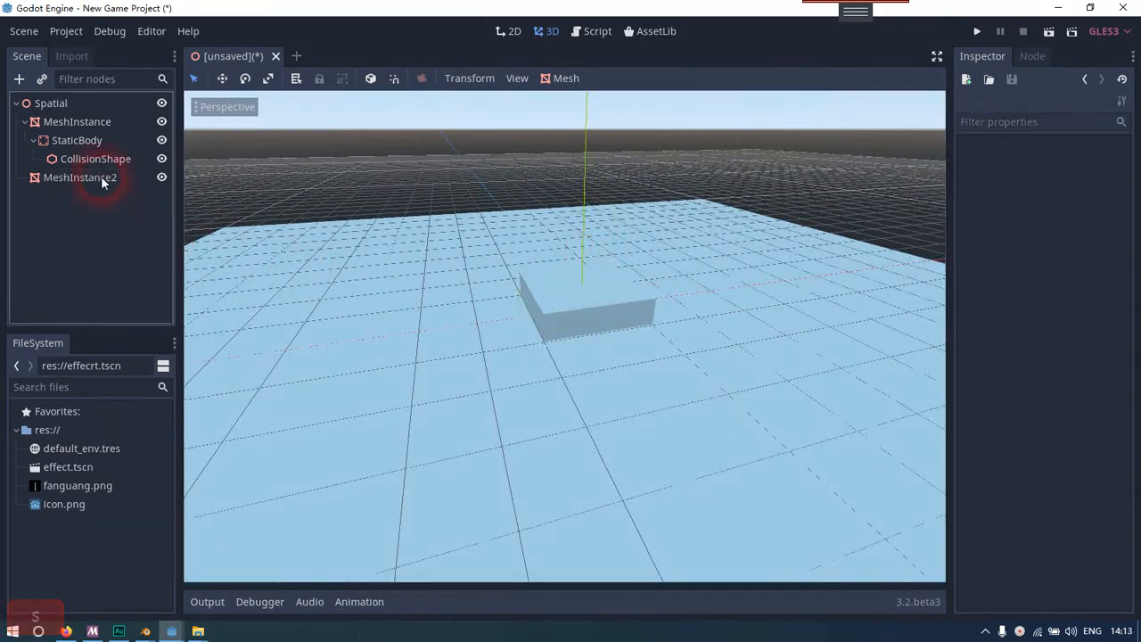
Assign a new SpatialMaterial to MeshInstance2's cube mesh and open the material's properties
click(99, 178)
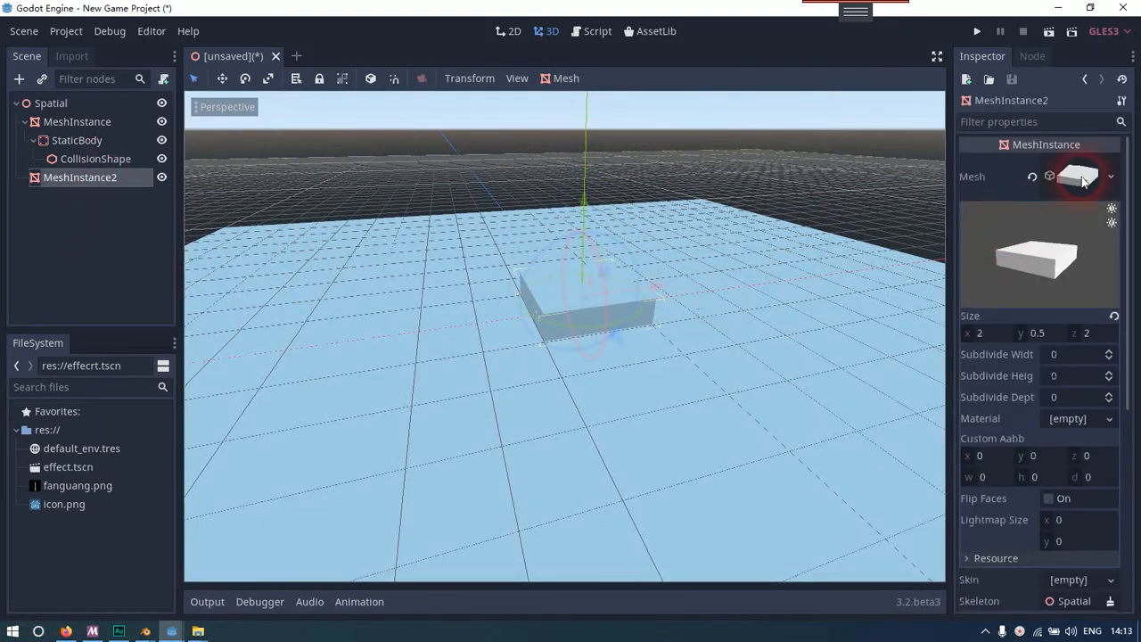
click(1110, 419)
click(1062, 441)
click(1075, 431)
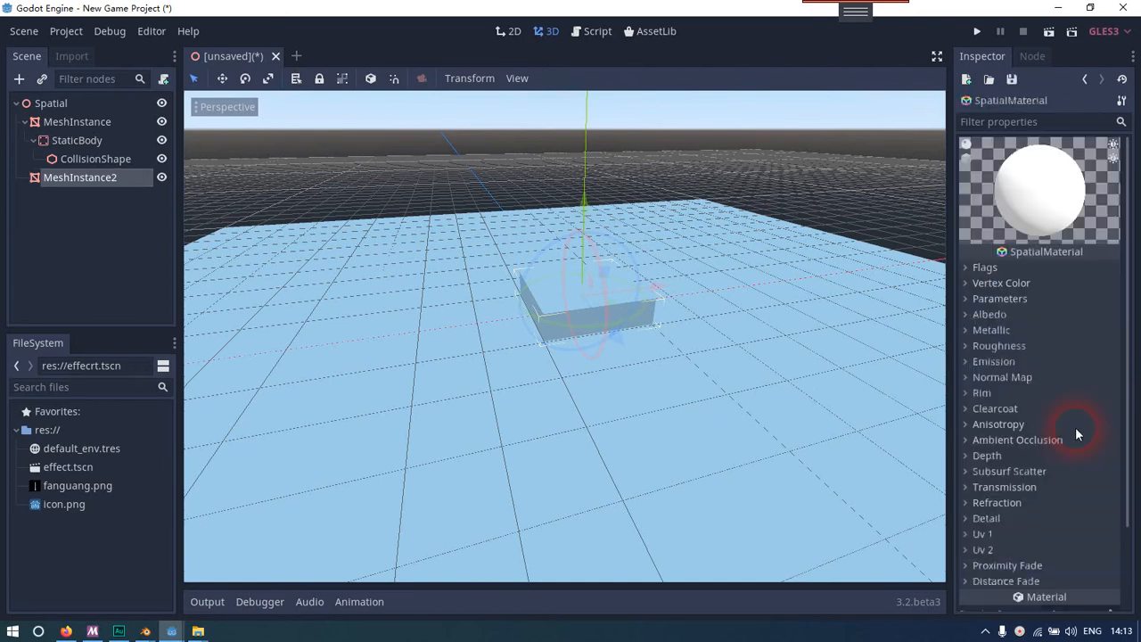
Change the SpatialMaterial's albedo color to a bright green
click(1035, 312)
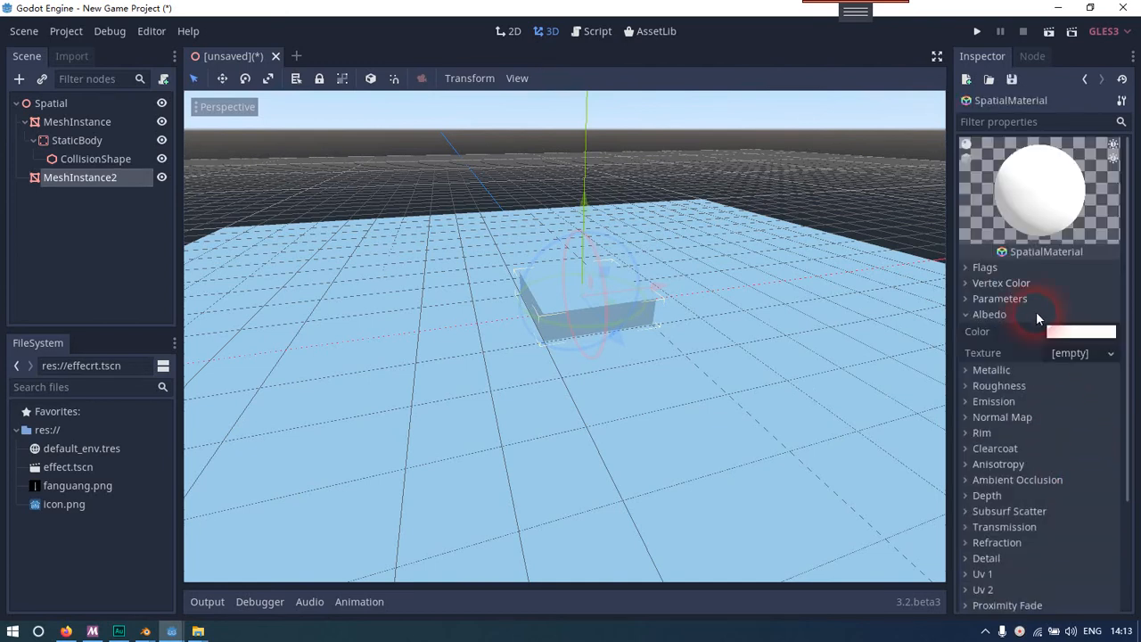
click(1080, 331)
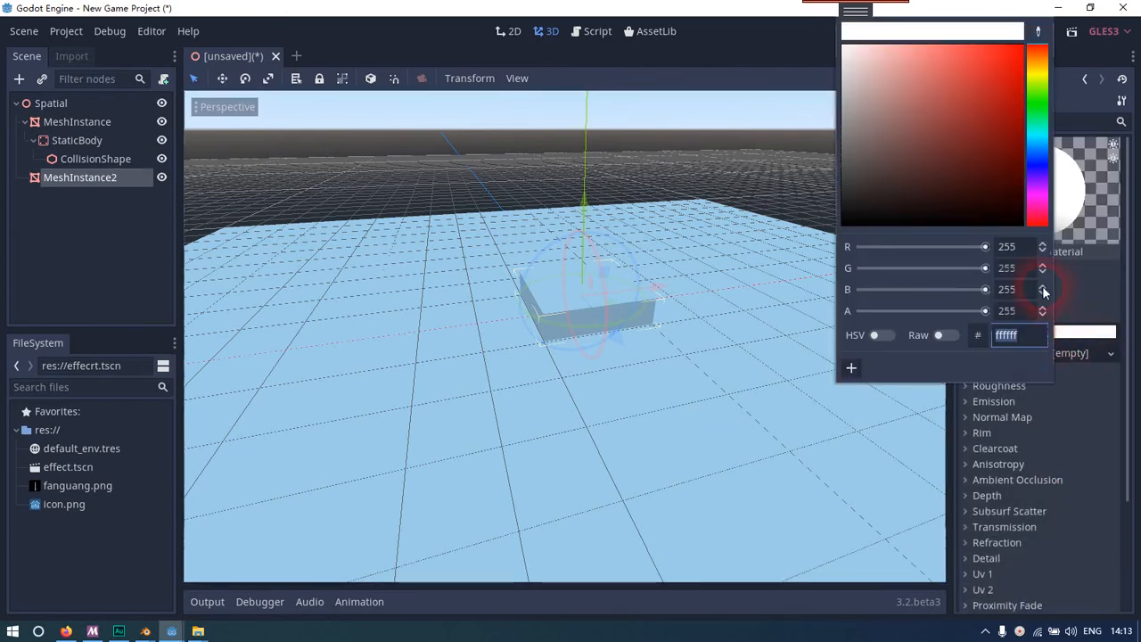
click(1042, 83)
drag(1042, 83, 1039, 110)
drag(1012, 55, 984, 43)
click(93, 245)
click(95, 181)
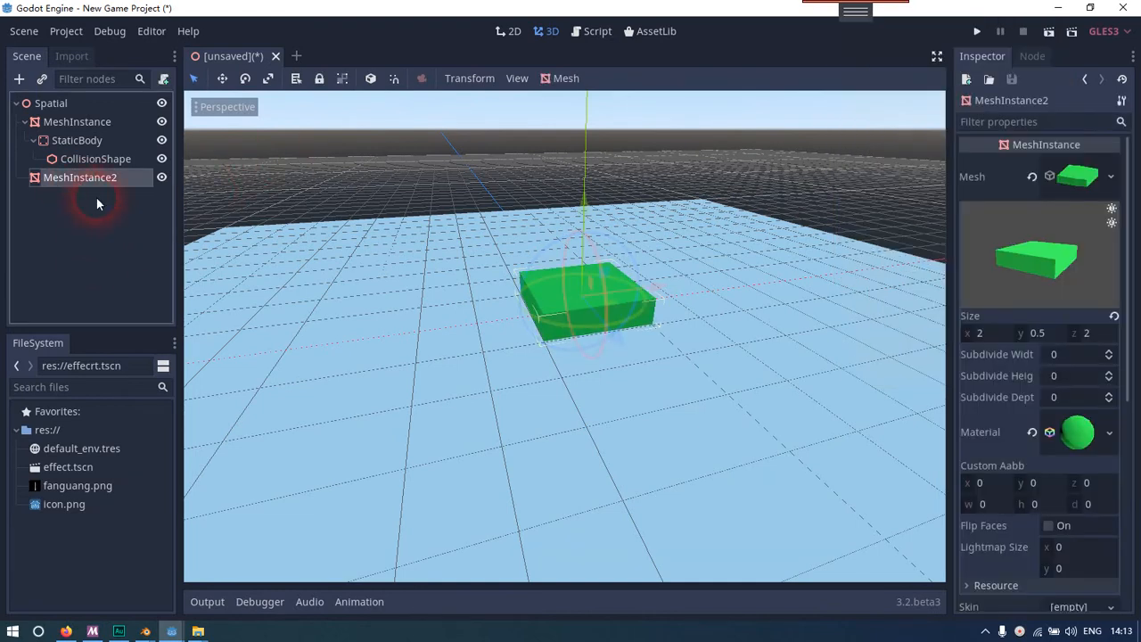
Select the root Spatial node and examine the green slab on the ground plane from several angles
click(50, 104)
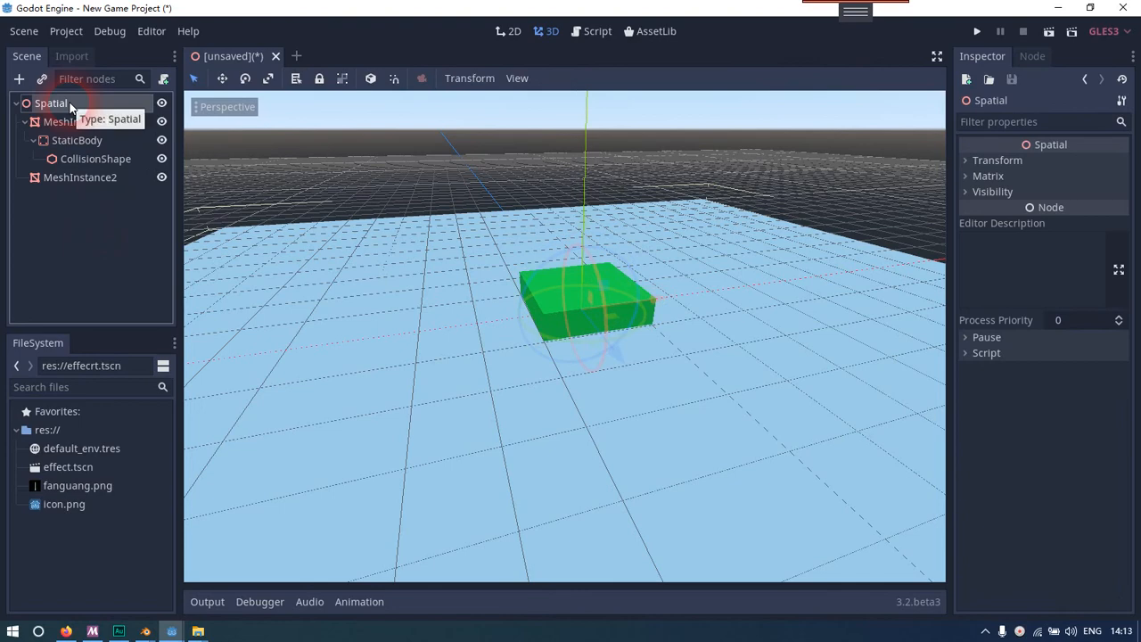
key(s)
key(w)
key(d)
key(w)
key(s)
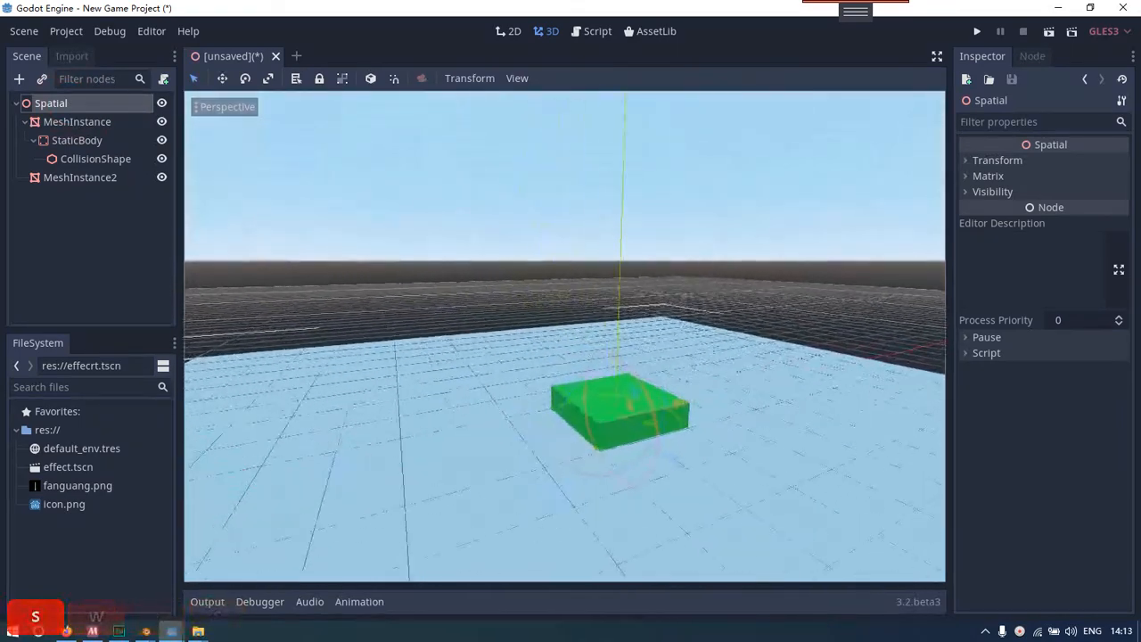
key(a)
key(w)
key(d)
key(s)
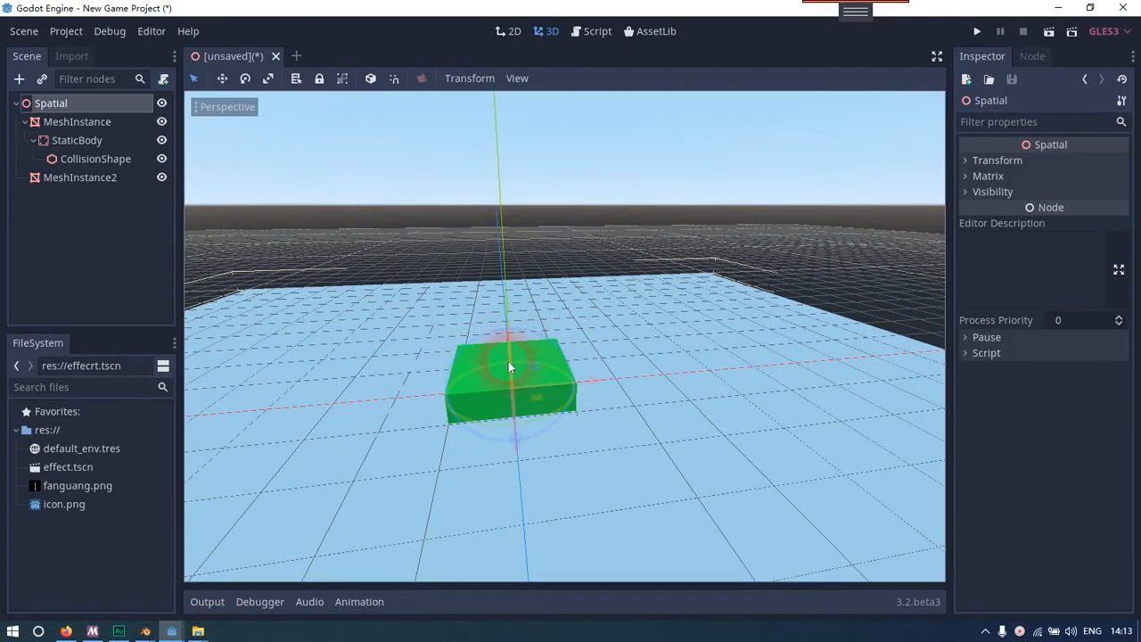
right_drag(474, 355, 565, 322)
key(a)
key(d)
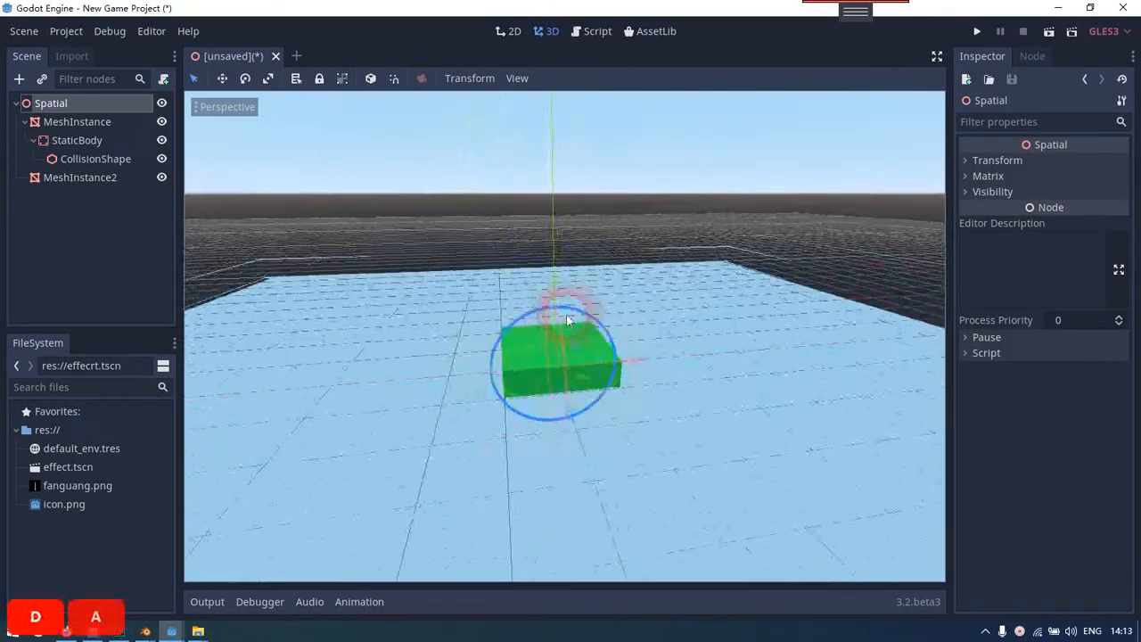
Instance the effect.tscn scene as a child of the root Spatial node
right_click(87, 109)
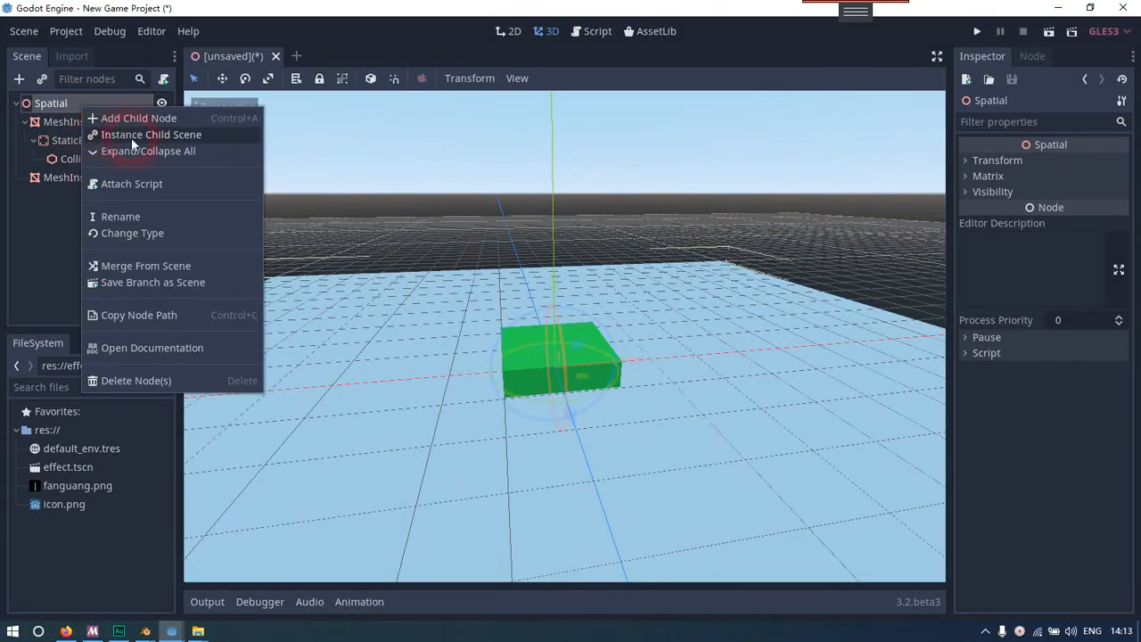
click(170, 136)
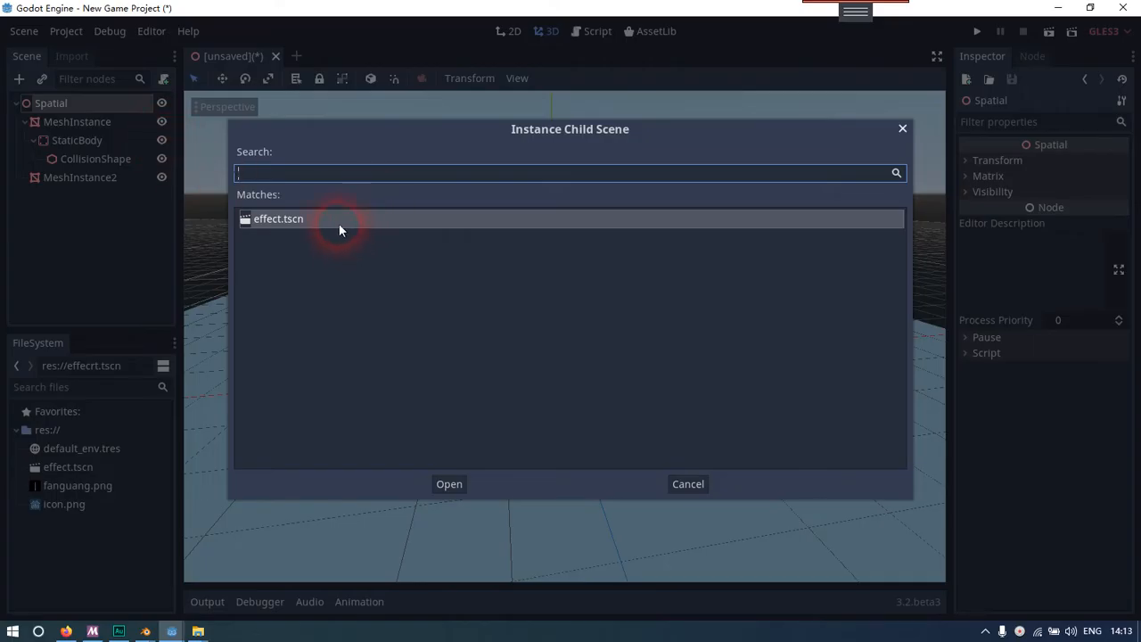
click(445, 483)
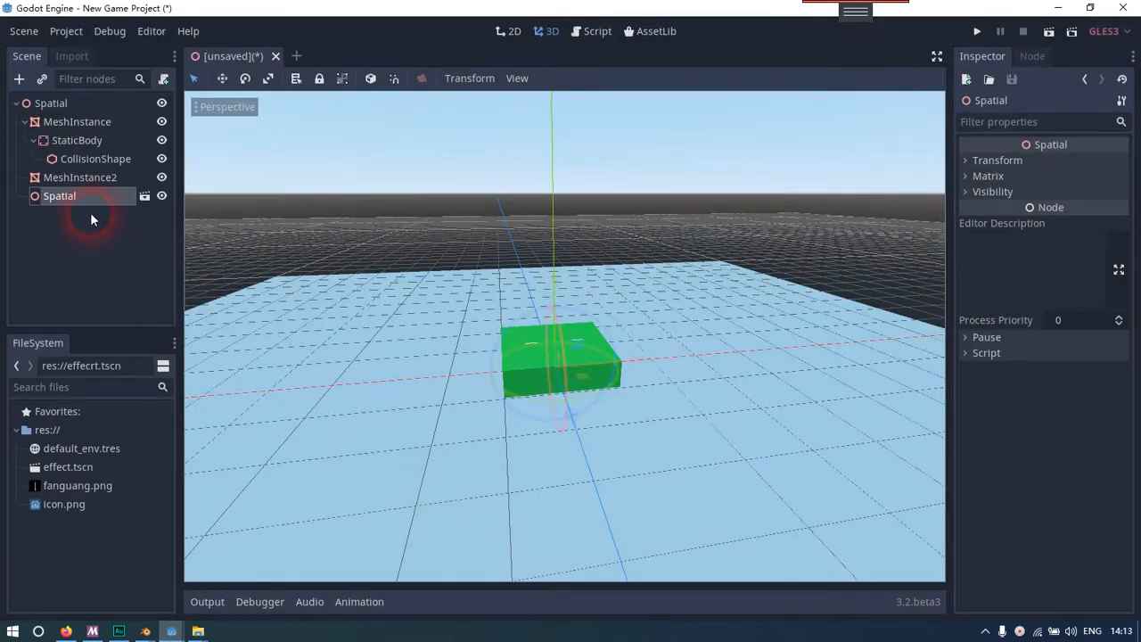
Examine the instanced effect's size and position relative to the green slab from close up
right_drag(566, 383, 481, 303)
key(d)
key(w)
key(d)
key(w)
key(a)
key(w)
key(w)
drag(482, 303, 446, 312)
key(w)
right_drag(445, 312, 417, 397)
key(w)
key(a)
key(d)
key(s)
key(w)
key(s)
key(w)
key(d)
key(s)
key(d)
key(s)
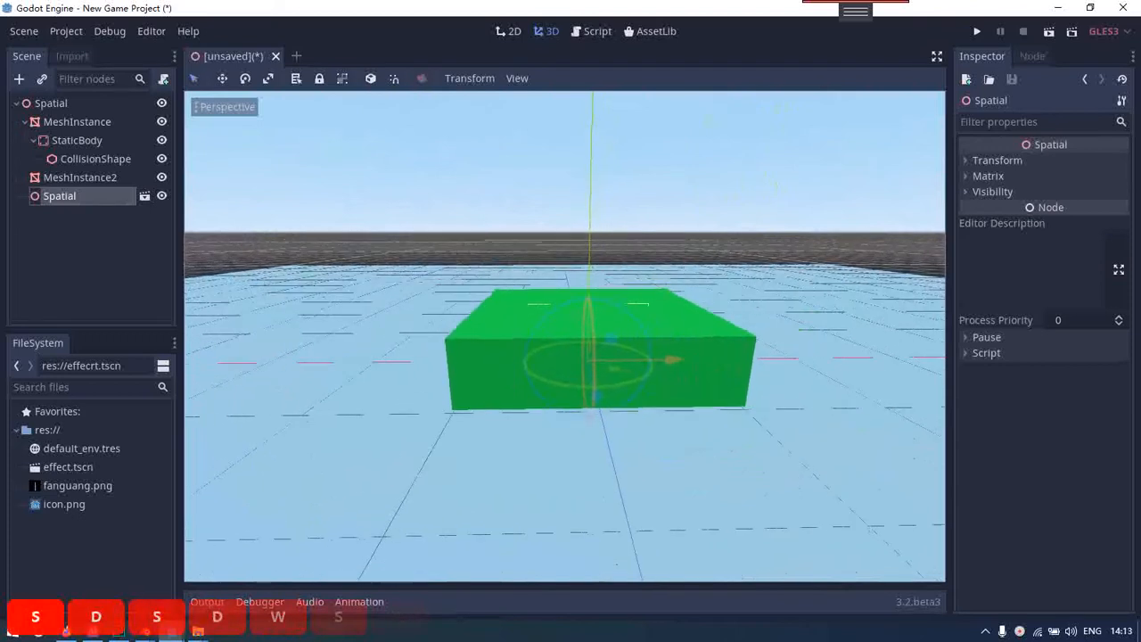
Open the instanced effect scene for editing and show the properties of its MeshInstance's beam mesh
click(146, 197)
click(87, 105)
click(95, 122)
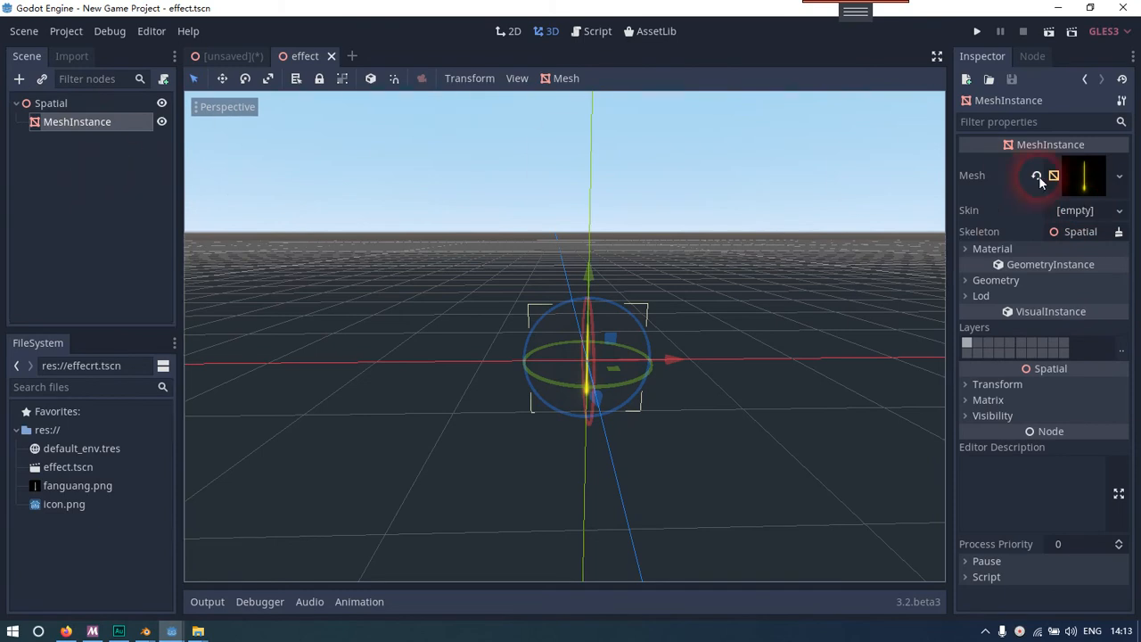
click(1081, 183)
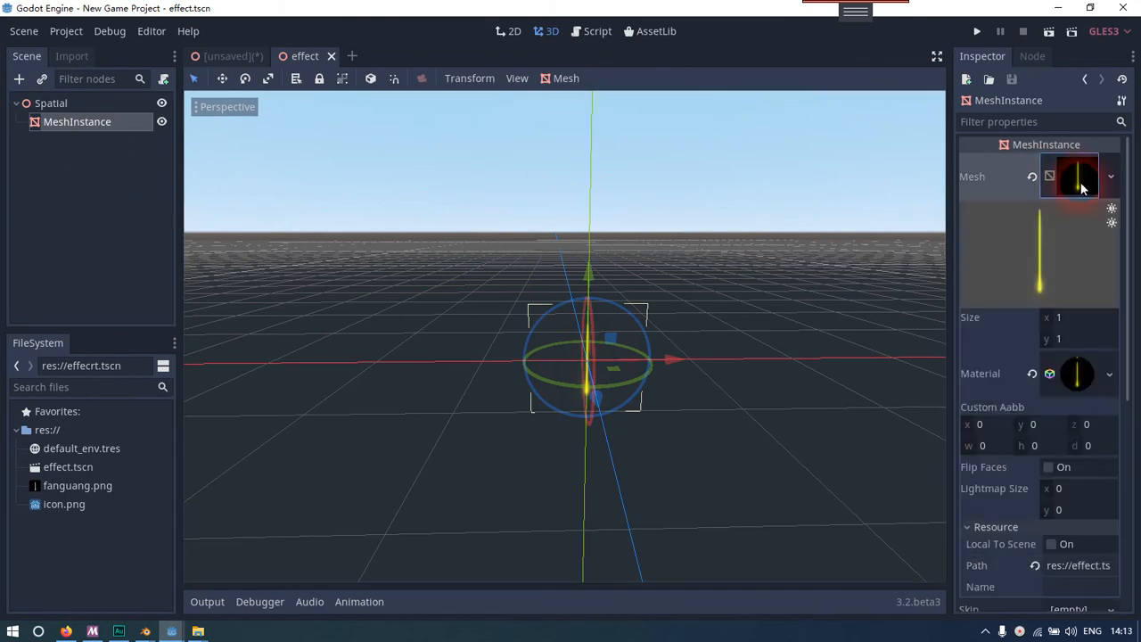
Set the beam mesh's size to 5 in x and 5 in y, and save the effect scene
click(1077, 323)
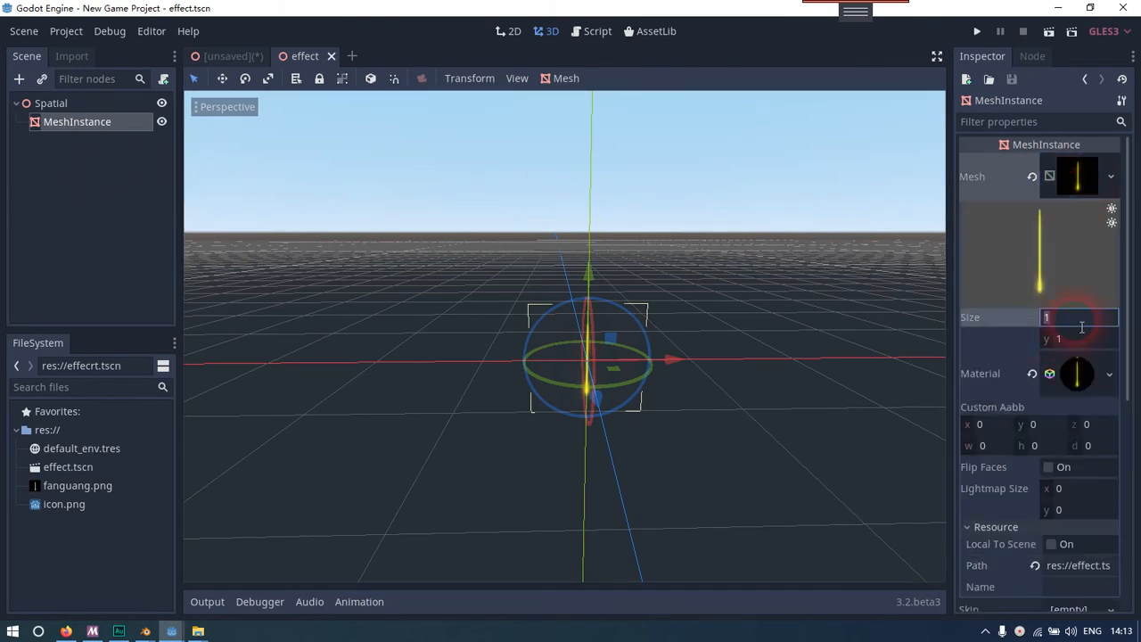
text(5)
key(Return)
click(1076, 338)
text(5)
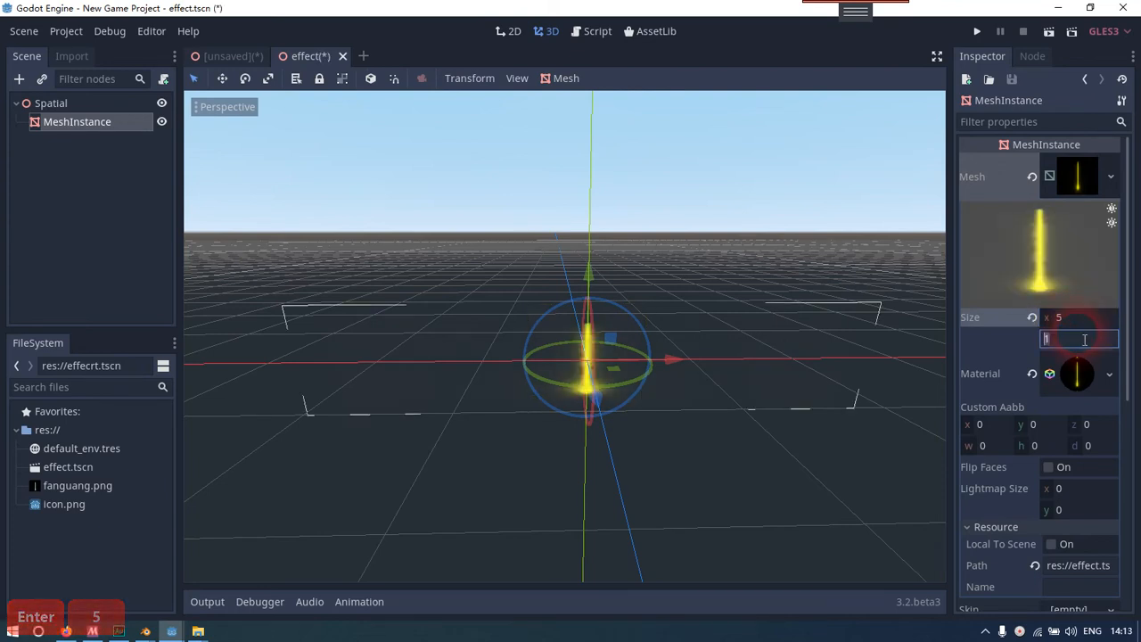
key(Return)
click(204, 207)
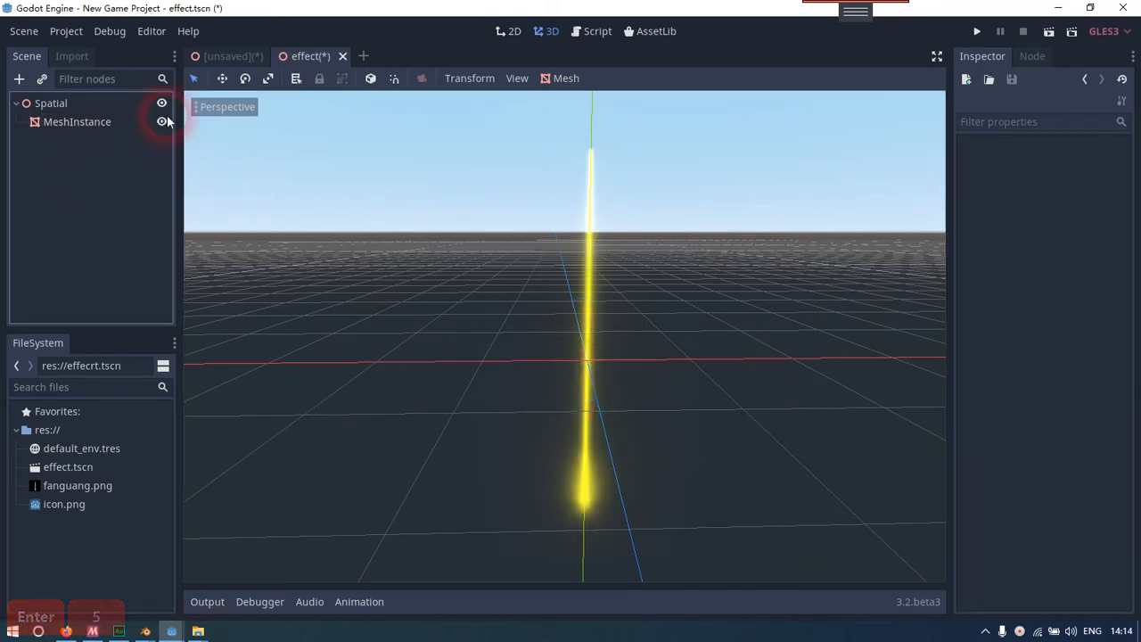
right_click(298, 59)
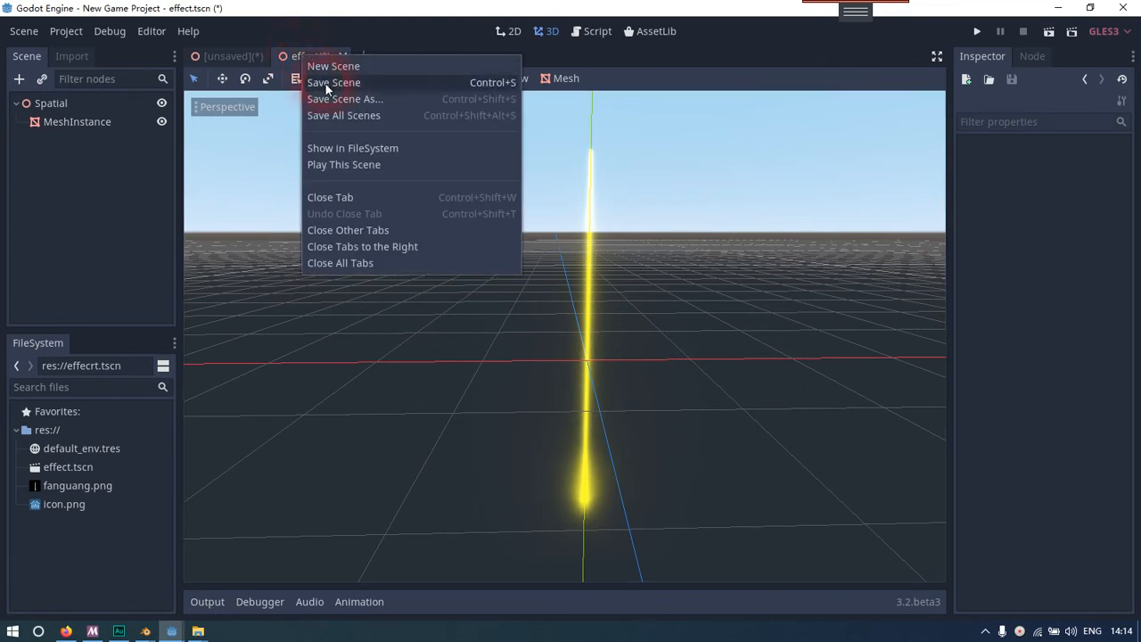
click(326, 80)
Return to the unsaved scene and raise the effect instance about 2.3 units along y so the beam's base meets the slab's top
click(206, 62)
key(d)
right_drag(342, 216, 332, 189)
key(s)
key(w)
key(s)
key(w)
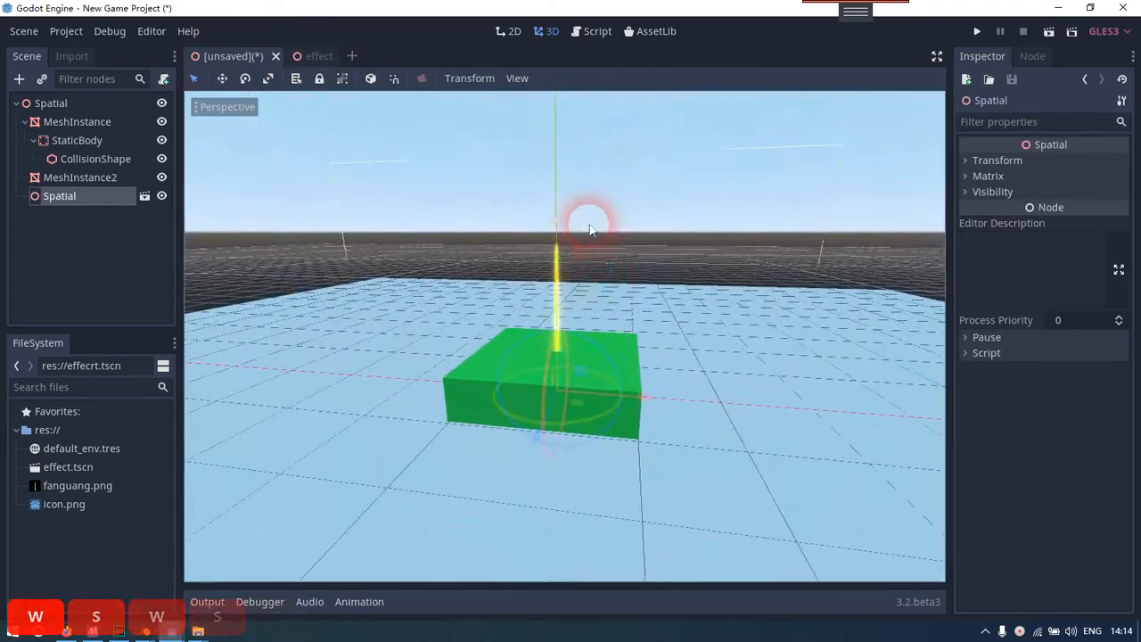
drag(558, 310, 597, 90)
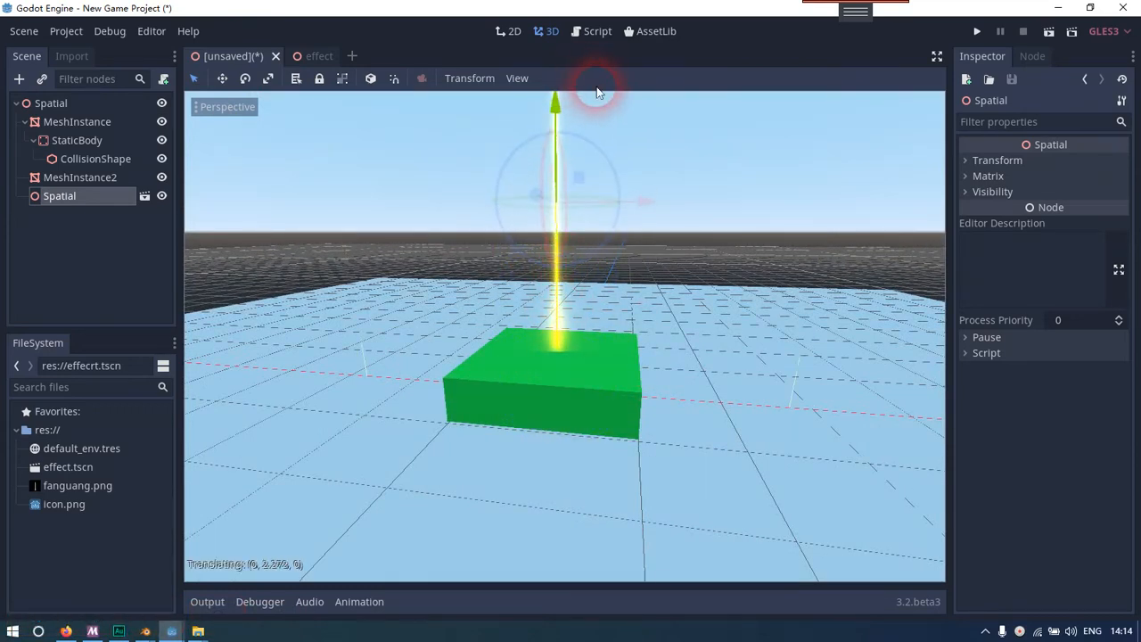
Check from different angles how the raised beam's base sits on the slab
key(s)
mouse_move(655, 207)
right_down()
mouse_move(661, 234)
mouse_move(656, 192)
right_up()
key(w)
key(d)
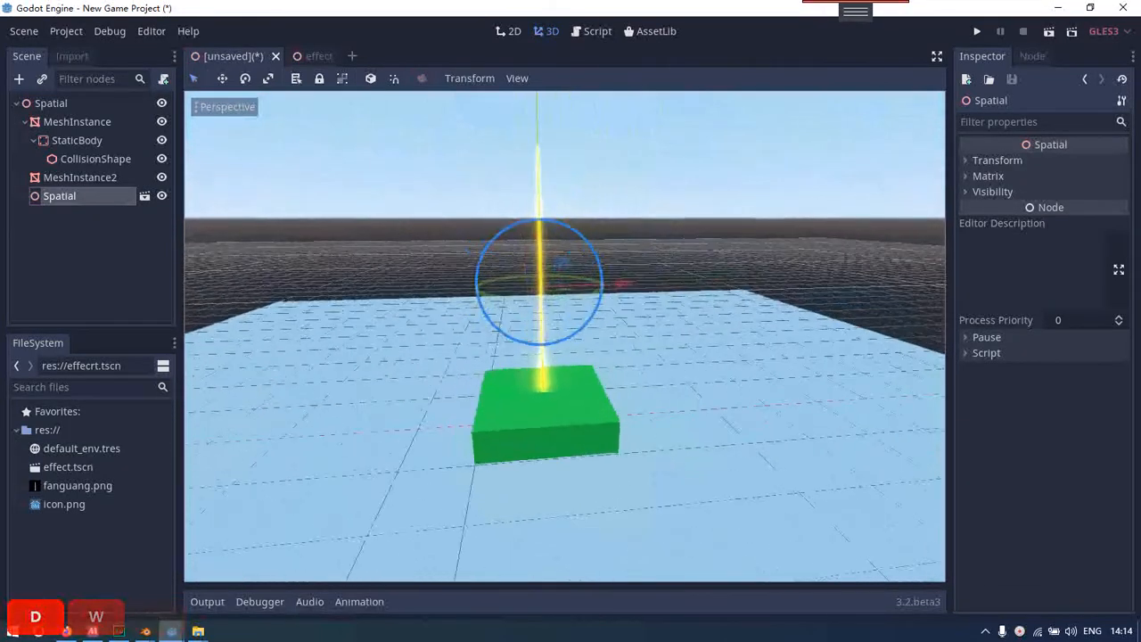
key(a)
key(d)
key(a)
key(d)
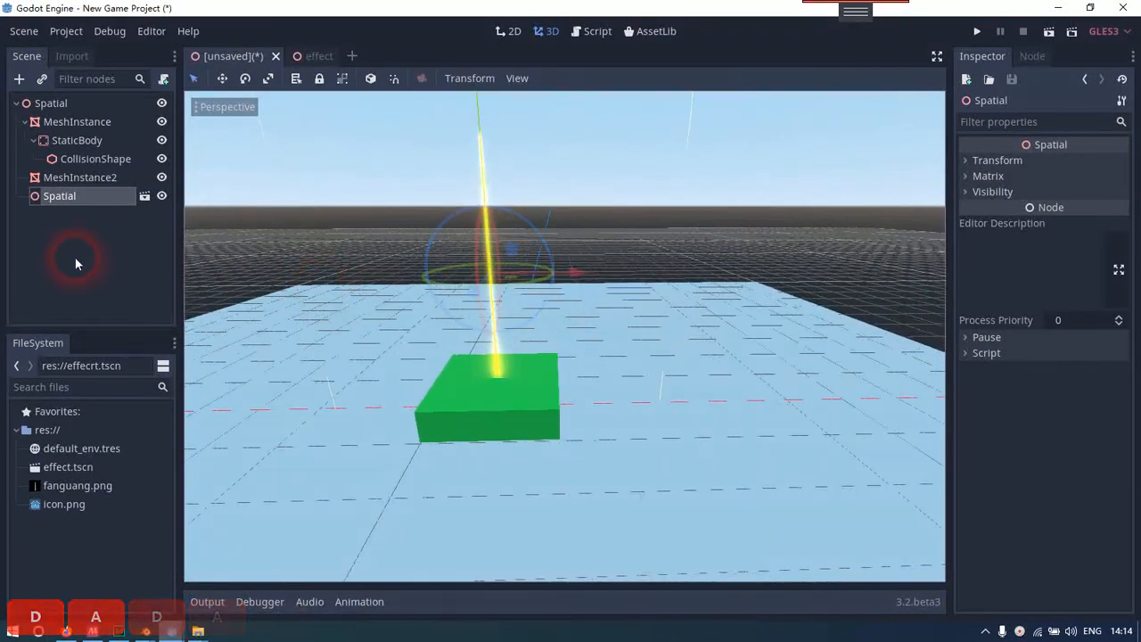
click(82, 177)
click(92, 219)
click(98, 178)
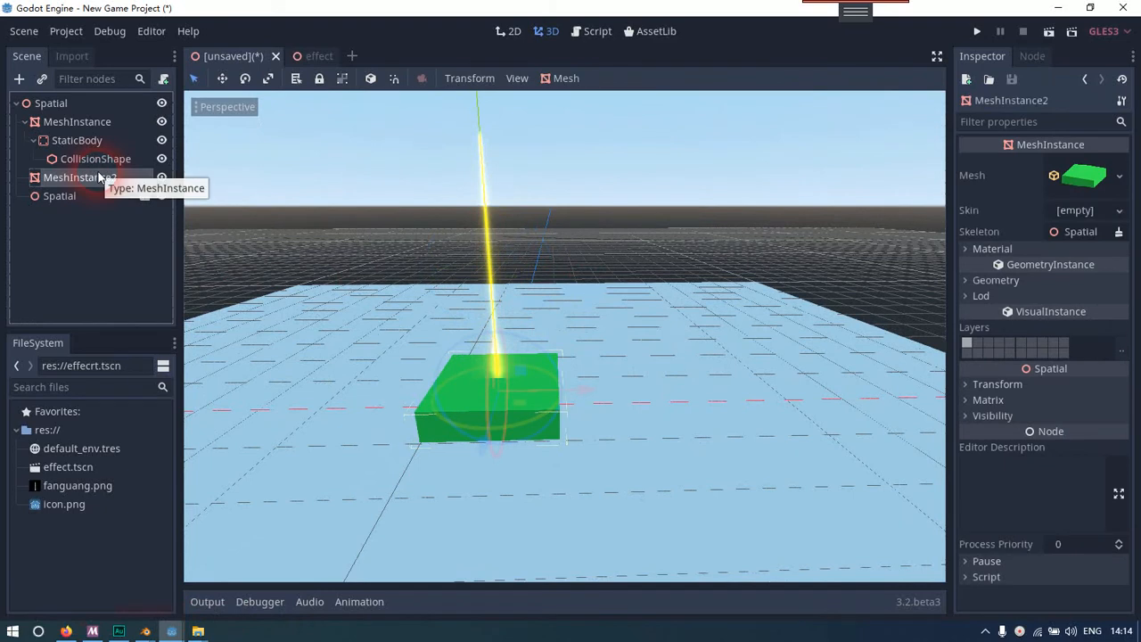
click(102, 198)
click(102, 227)
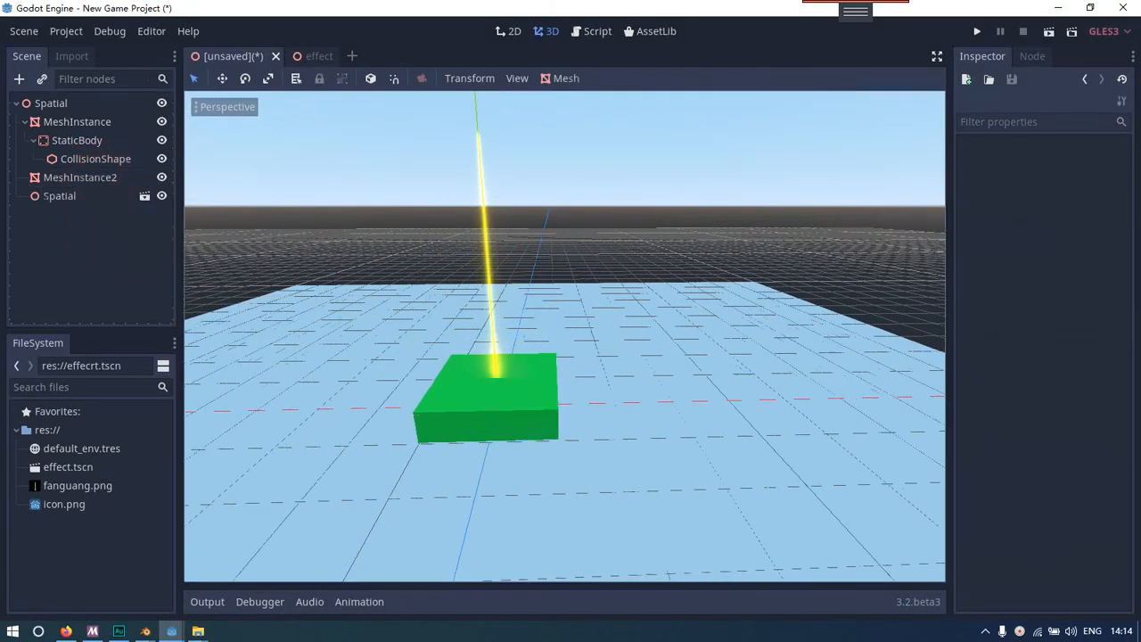
Inspect the yellow beam on the green slab from near and far viewpoints with nothing selected
key(d)
key(a)
key(s)
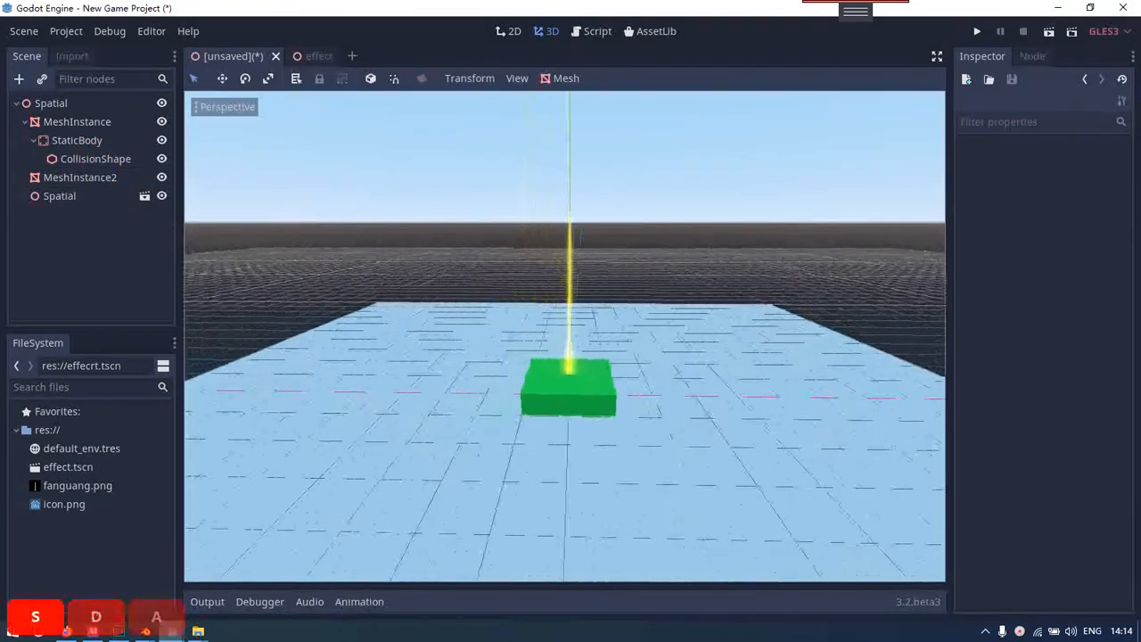
key(a)
key(d)
key(w)
key(a)
key(s)
key(w)
key(w)
key(s)
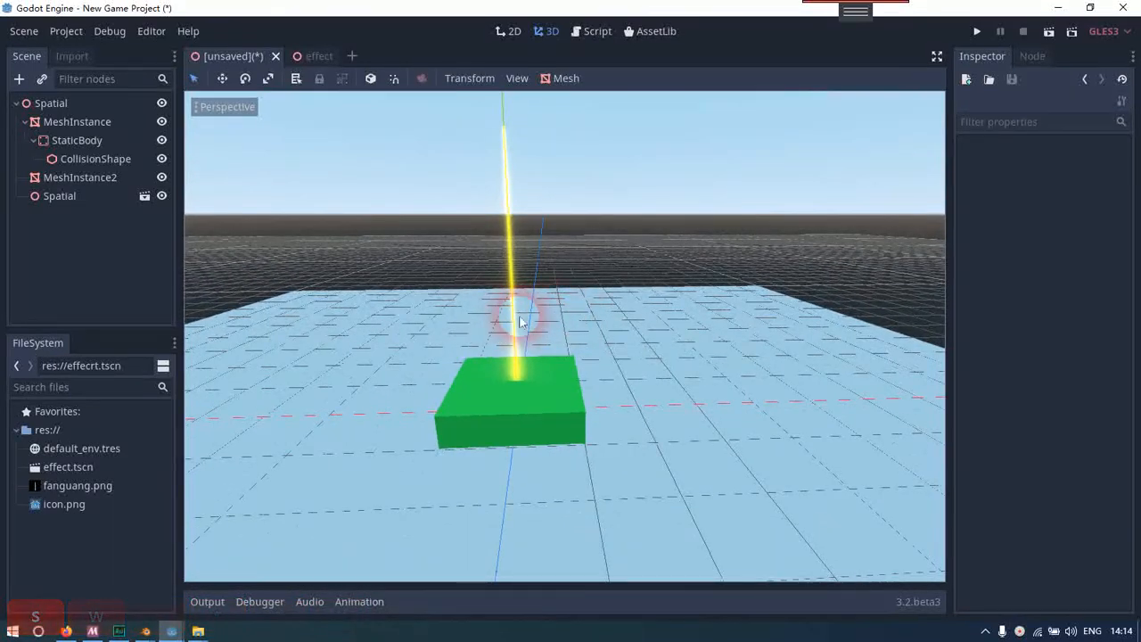
key(s)
right_drag(545, 321, 520, 351)
key(w)
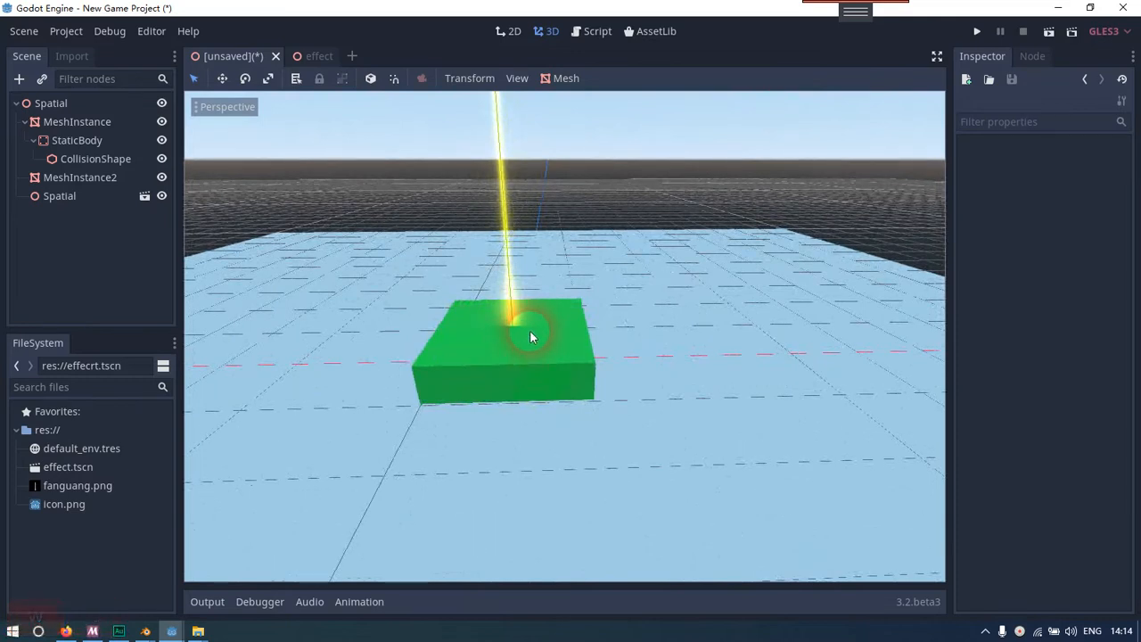
key(d)
right_drag(529, 330, 536, 294)
key(a)
key(d)
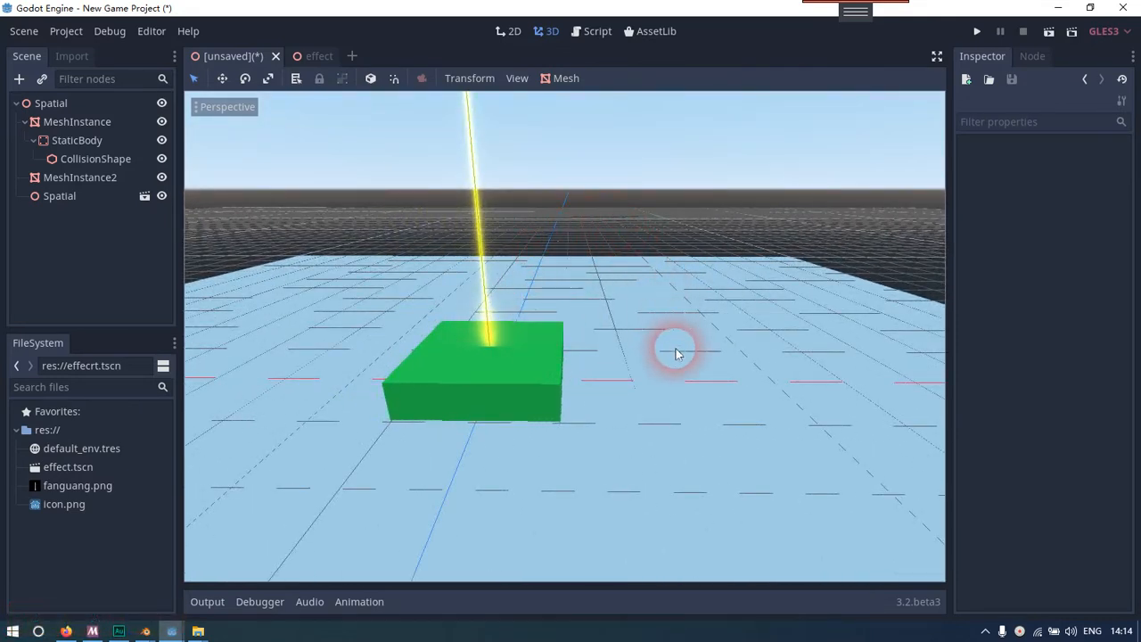
right_drag(748, 386, 763, 362)
key(a)
key(s)
key(d)
key(w)
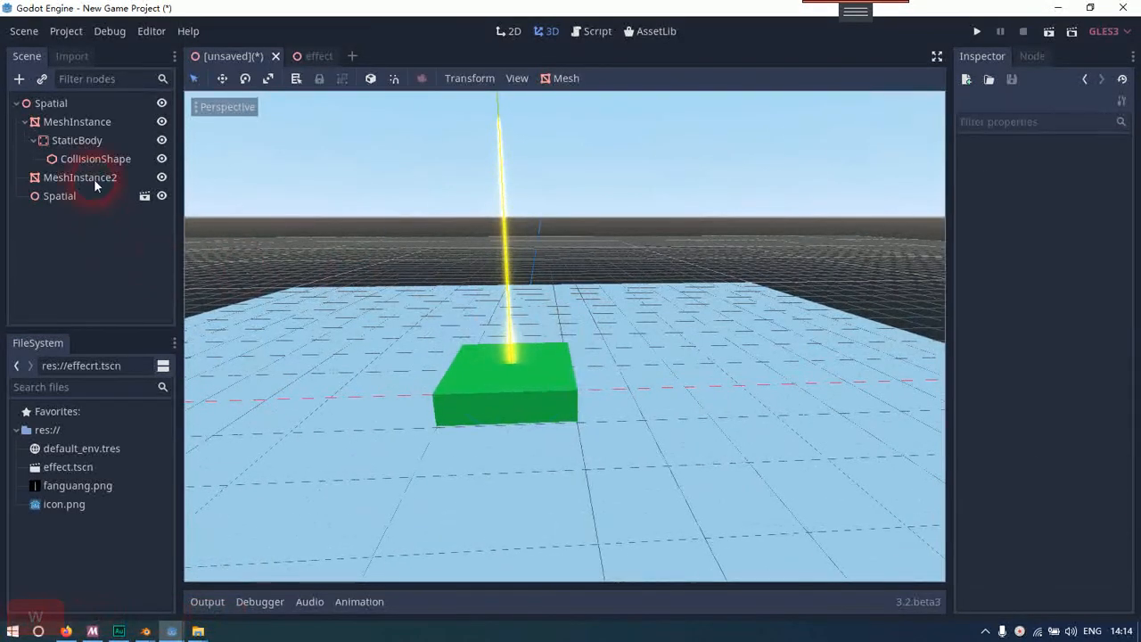
Add a RigidBody node as a child of the root Spatial node
click(91, 182)
click(79, 211)
click(87, 178)
right_click(54, 103)
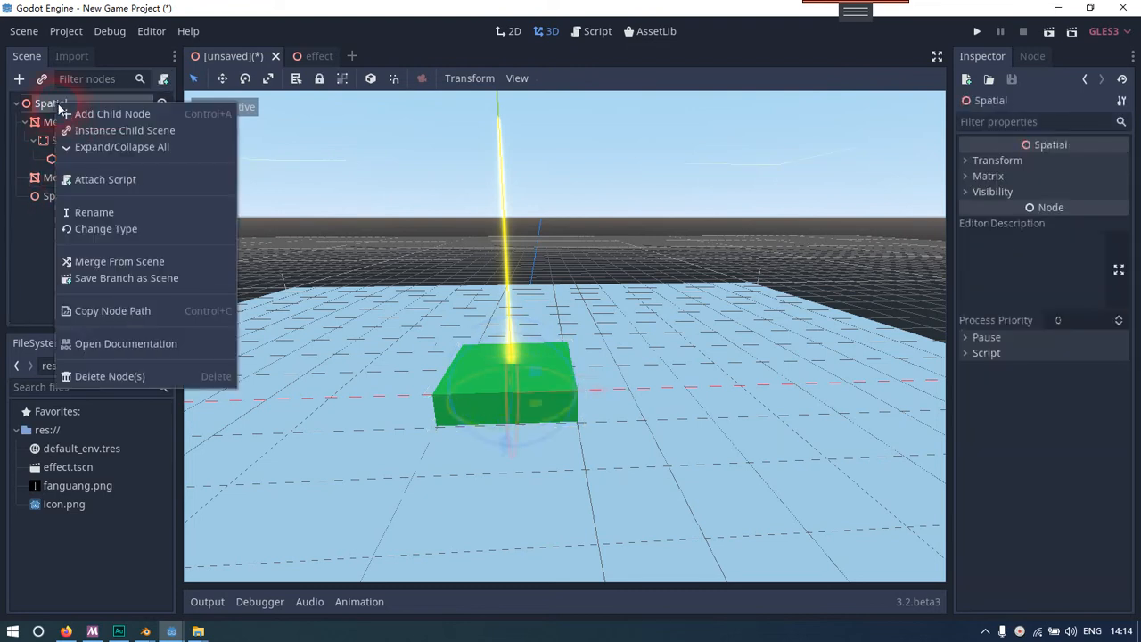
click(78, 114)
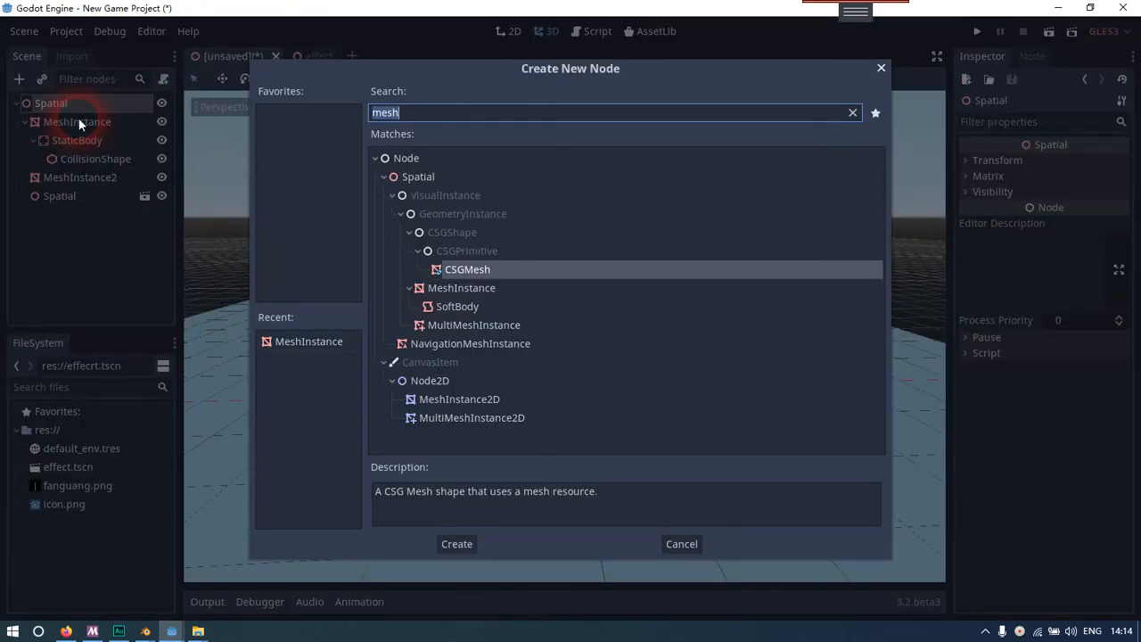
text(rigi)
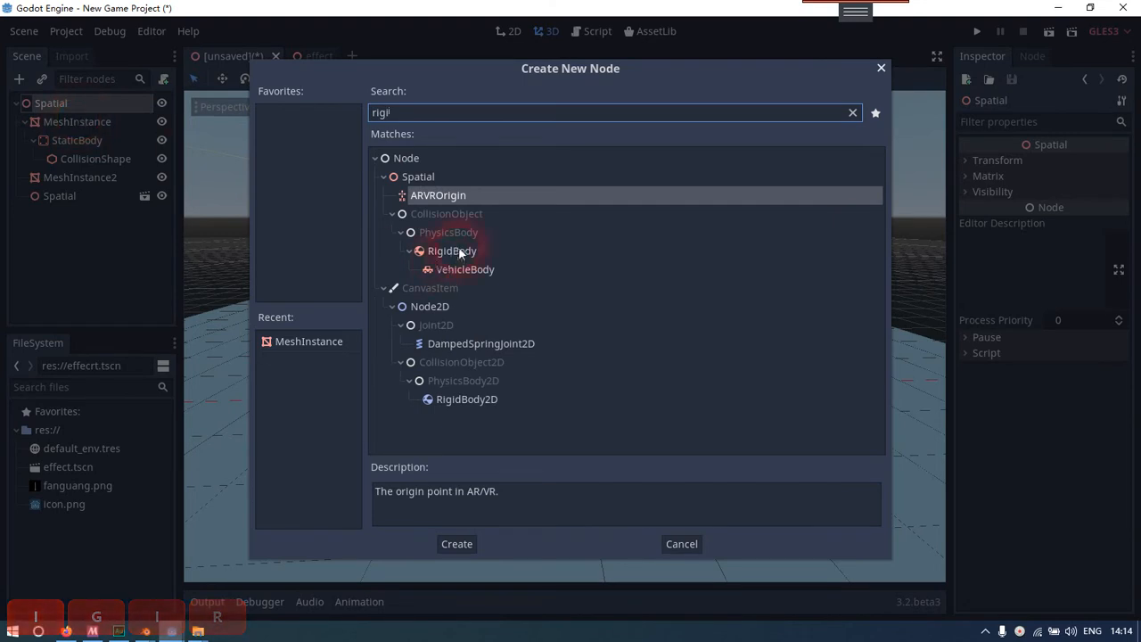
click(460, 253)
click(456, 542)
Reparent MeshInstance2, the green slab, under the RigidBody
click(85, 177)
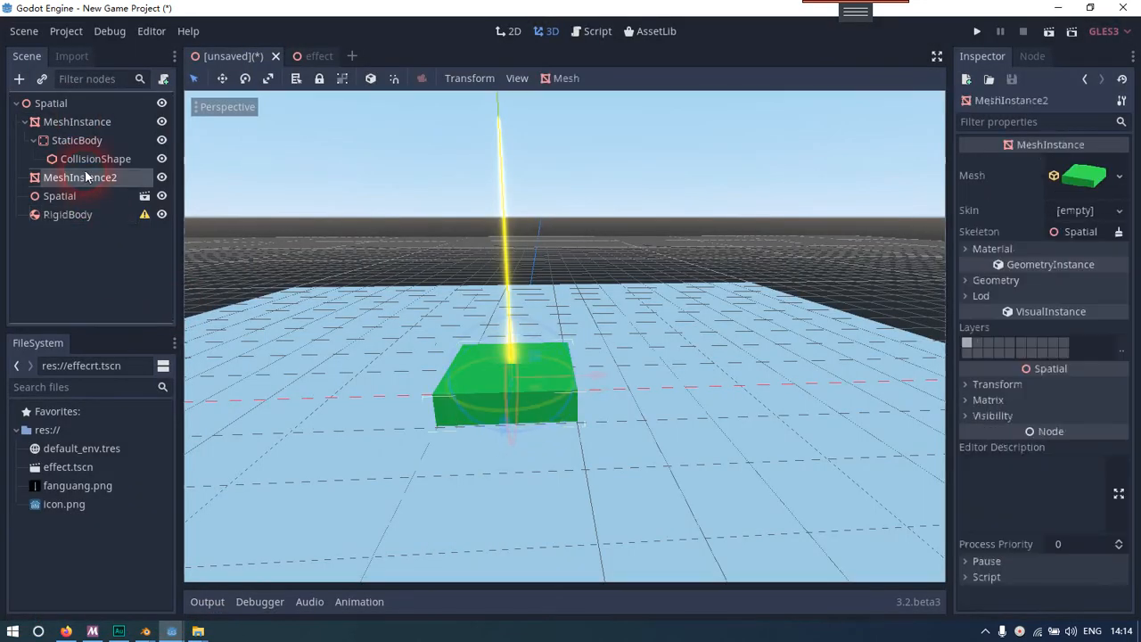
drag(74, 182, 85, 221)
click(80, 195)
click(87, 214)
Add a CollisionShape child to the RigidBody and assign it a new BoxShape
click(96, 193)
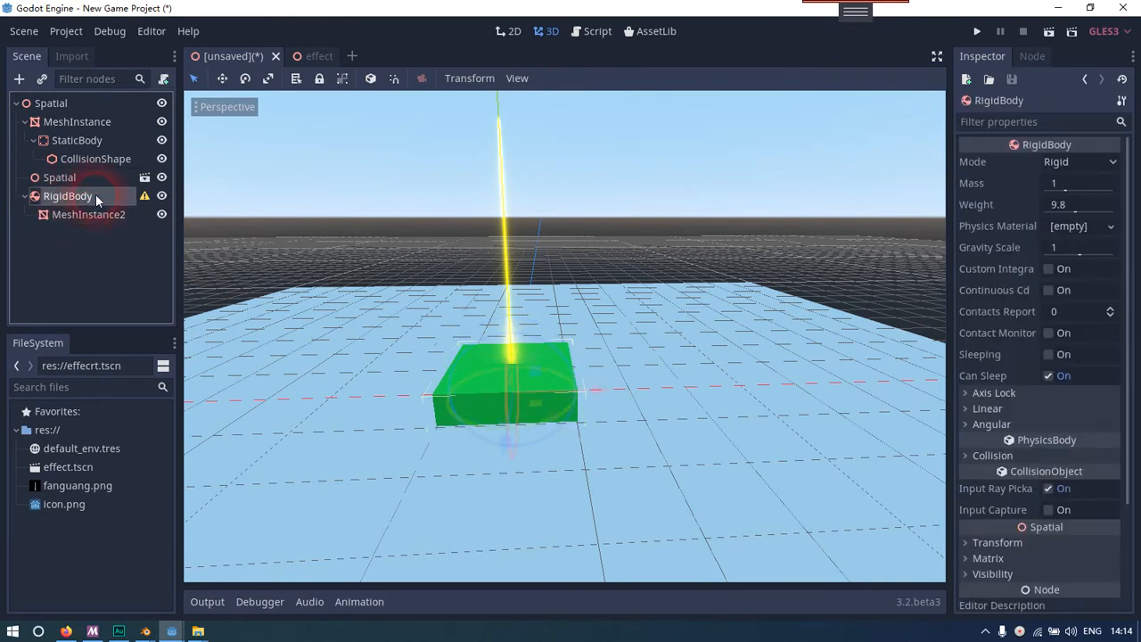
right_click(95, 193)
click(135, 204)
text(cool)
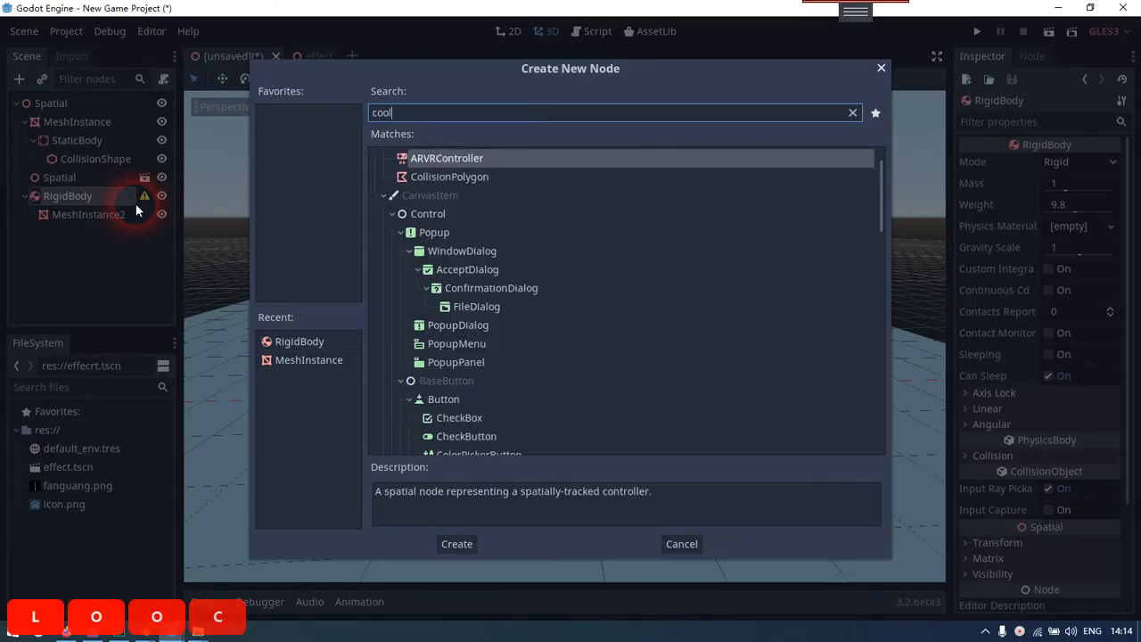
key(BackSpace)
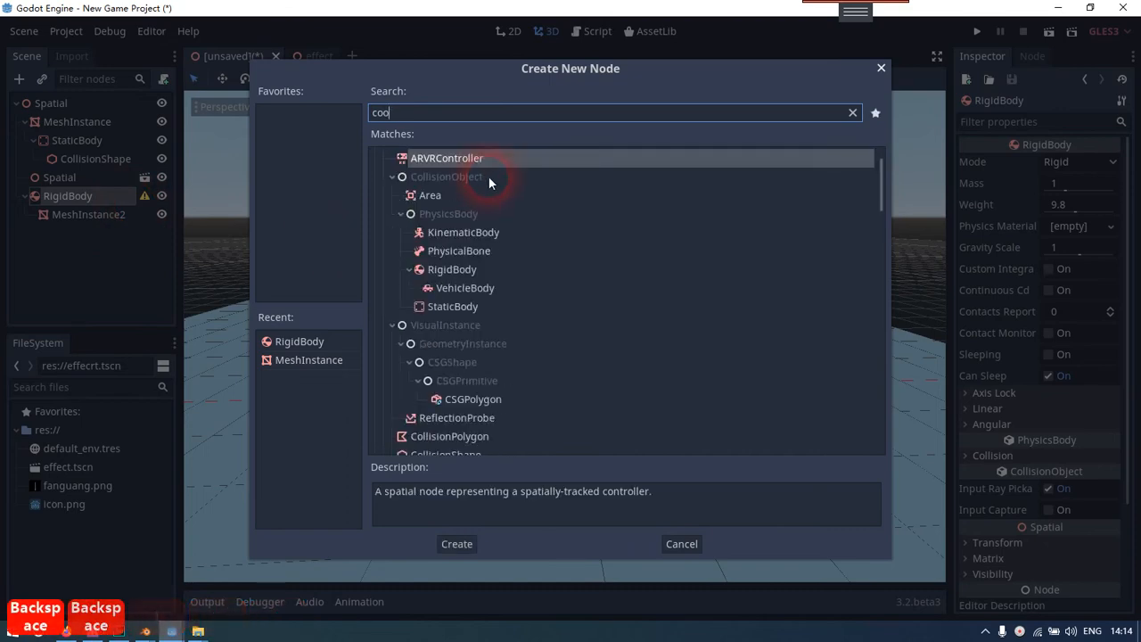
key(BackSpace)
text(llis)
click(477, 315)
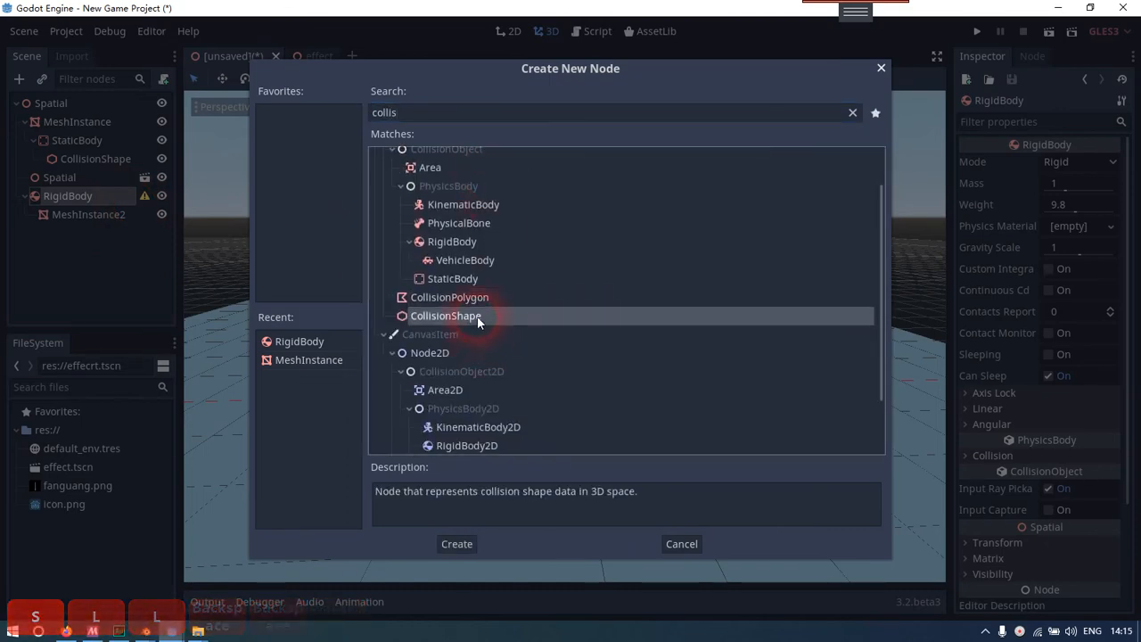
click(450, 542)
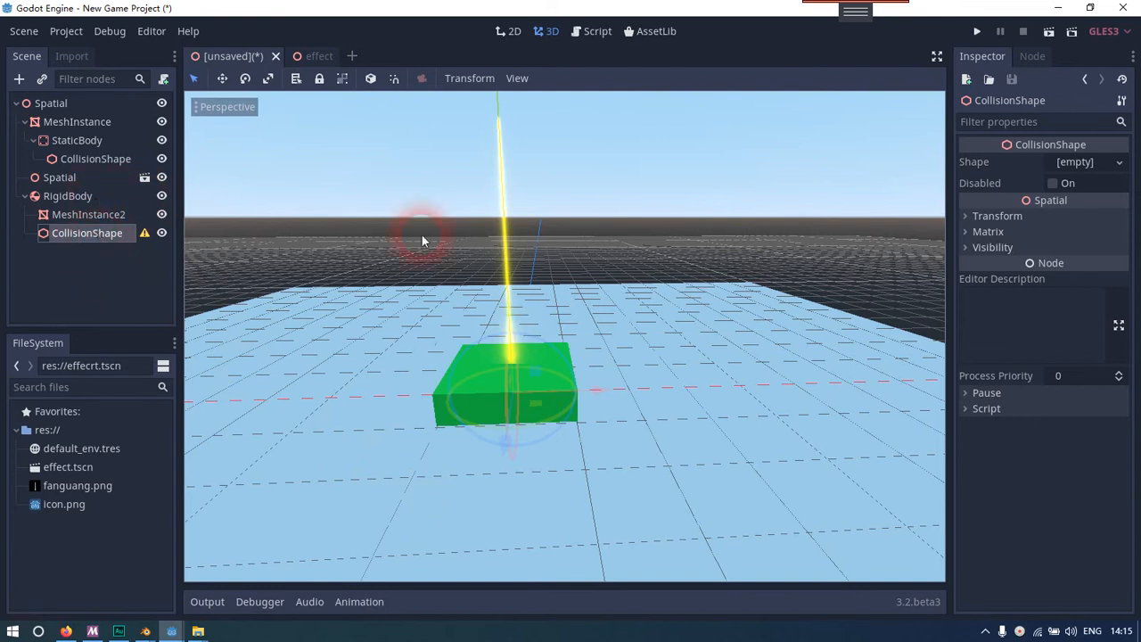
click(1112, 164)
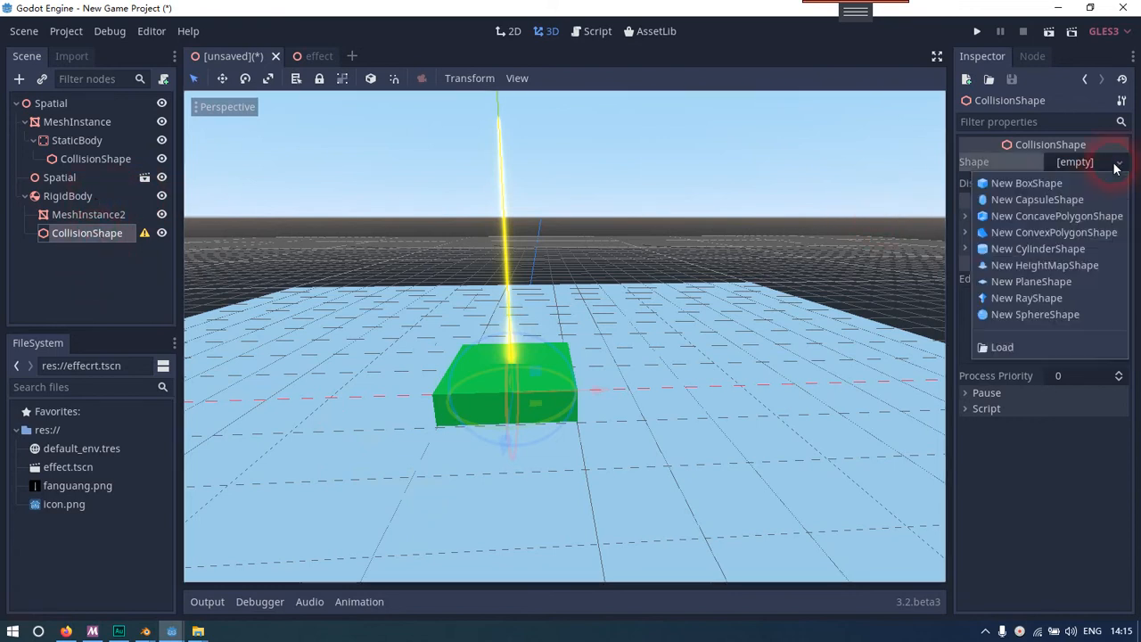
click(1037, 182)
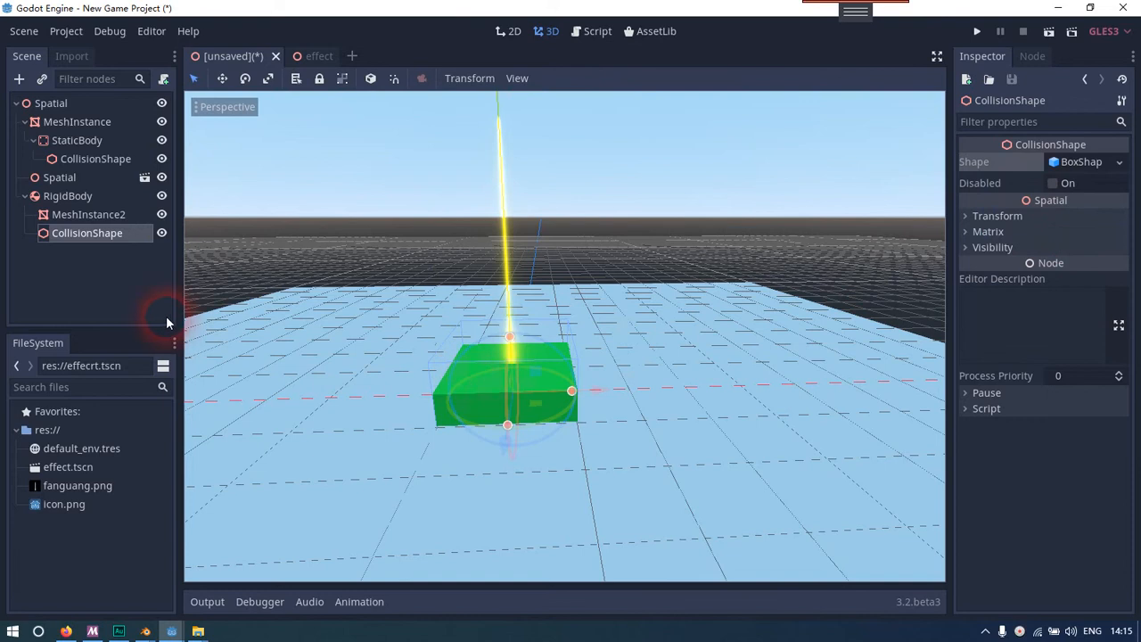
Resize the collision box's height to match the green slab's thickness and check the fit from several angles
drag(509, 335, 514, 379)
drag(511, 330, 528, 280)
drag(511, 332, 512, 352)
drag(511, 290, 511, 315)
right_drag(511, 314, 415, 316)
key(d)
key(d)
key(w)
key(a)
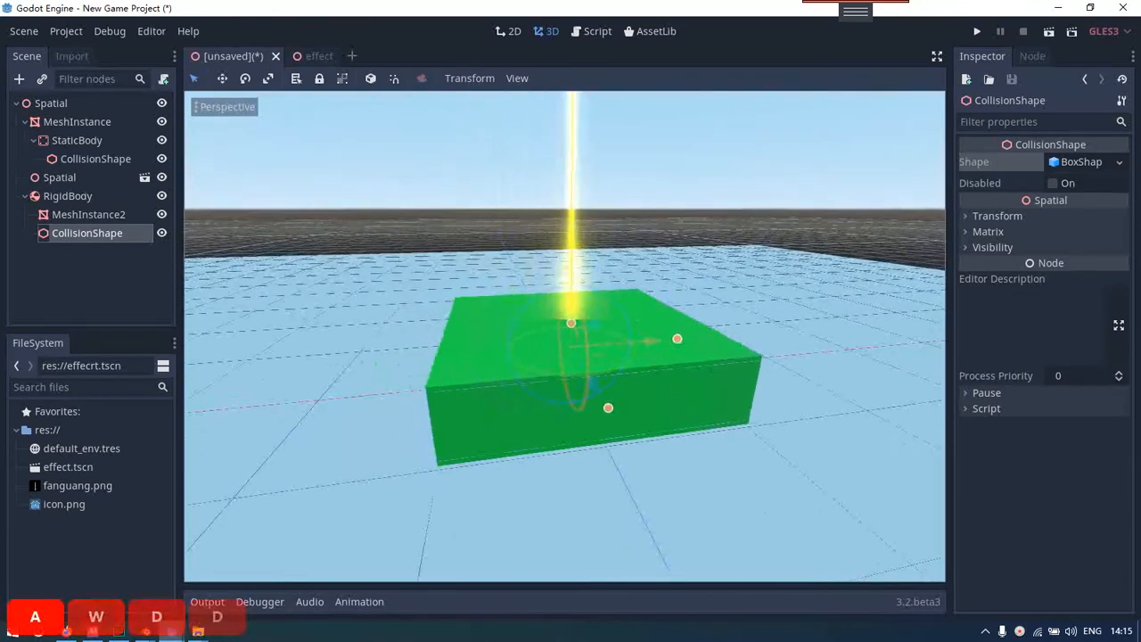
key(d)
key(s)
key(a)
key(d)
click(81, 249)
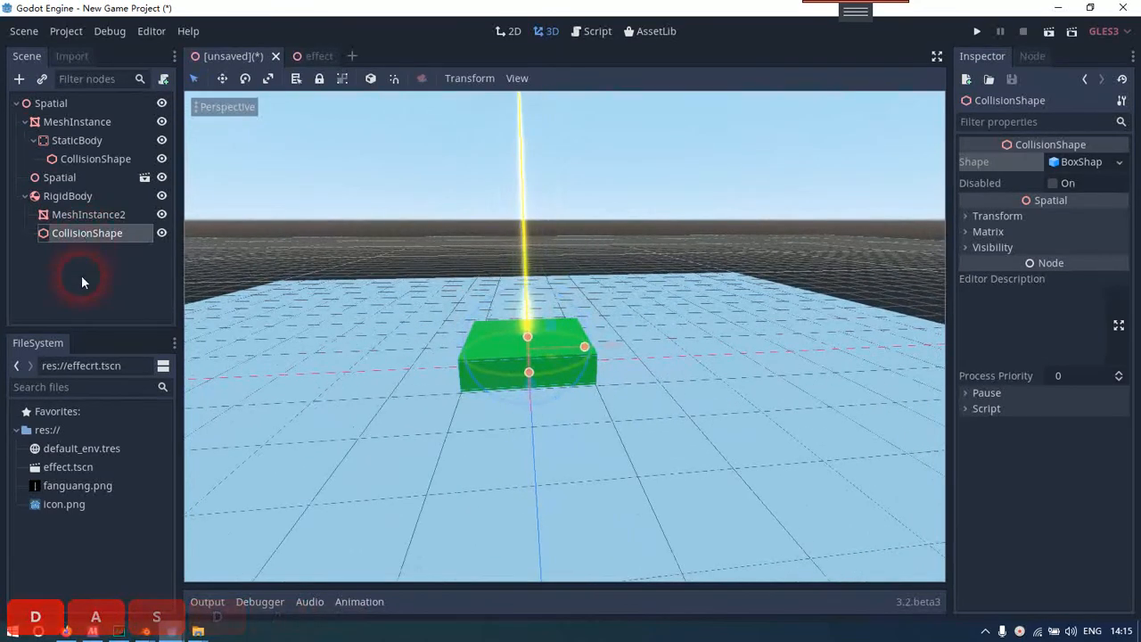
Attach a new GDScript to the RigidBody with the path res://object.gd
click(71, 197)
click(86, 265)
click(78, 196)
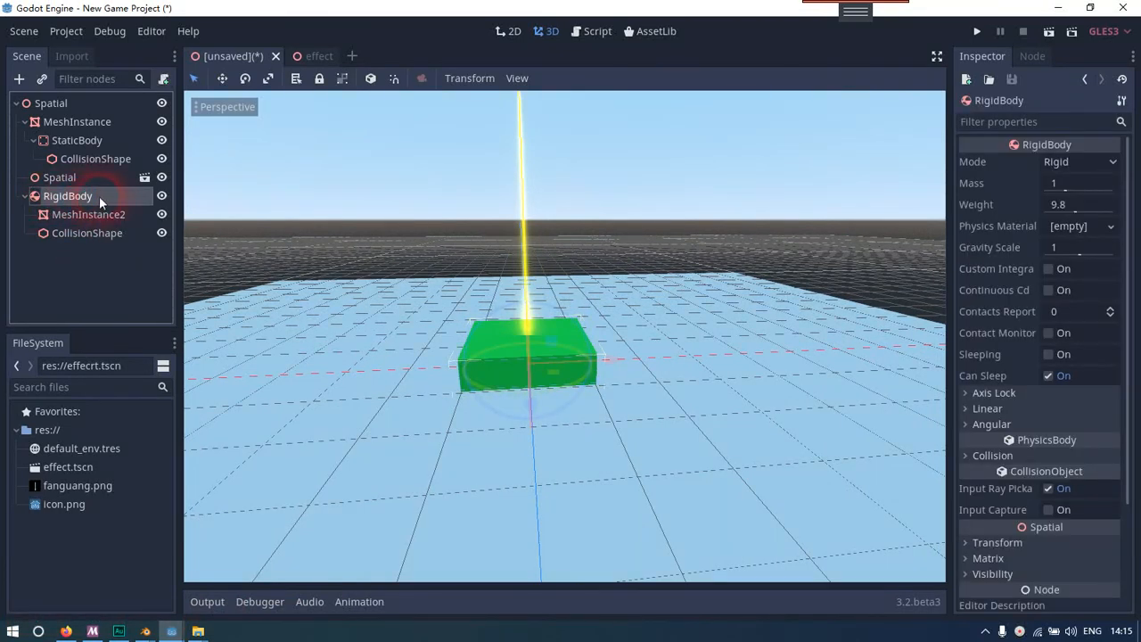
right_click(75, 198)
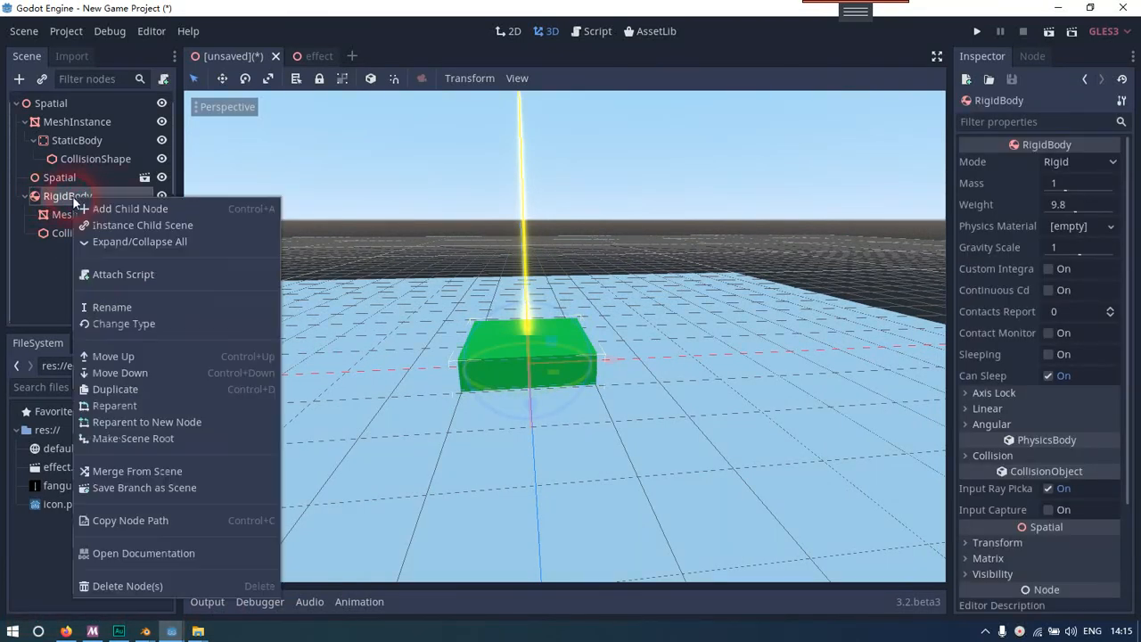
click(118, 276)
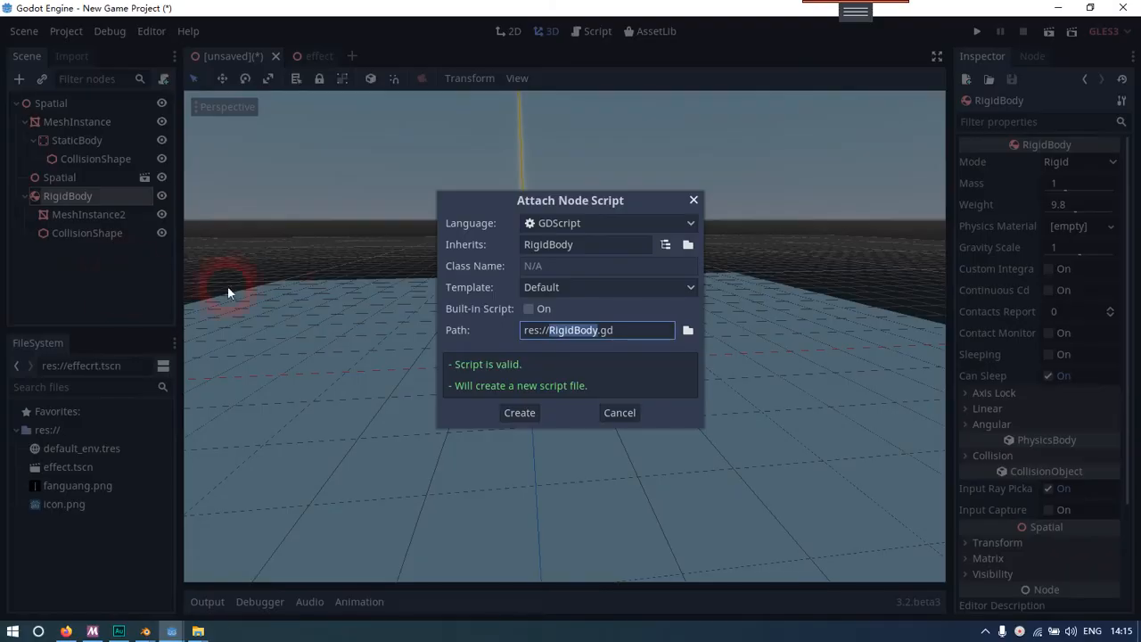
click(602, 334)
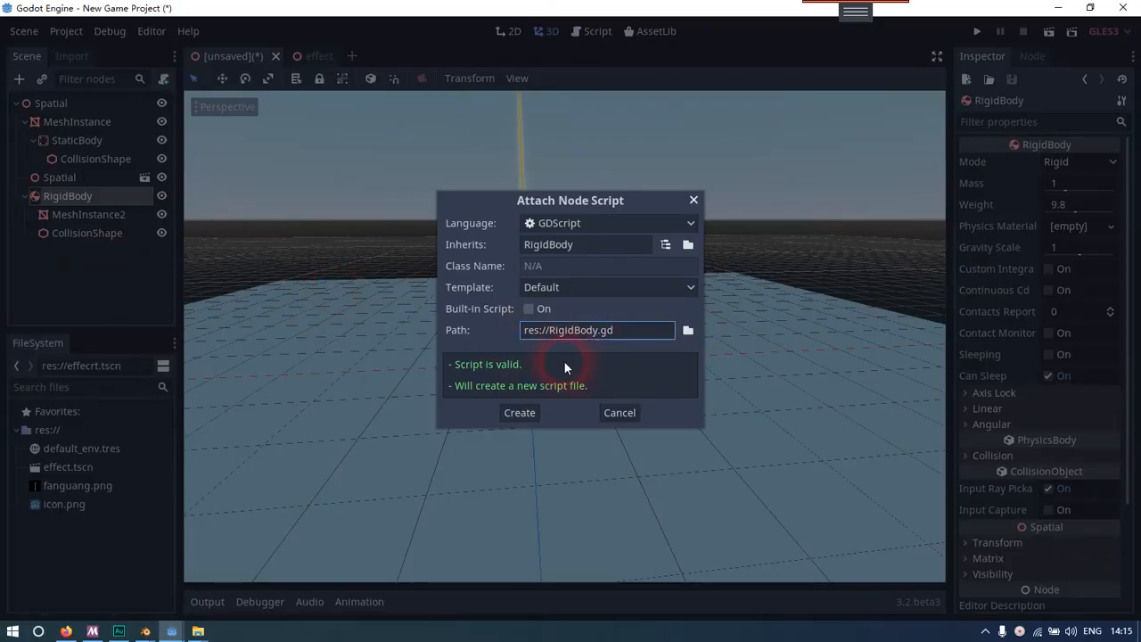
drag(554, 333, 597, 336)
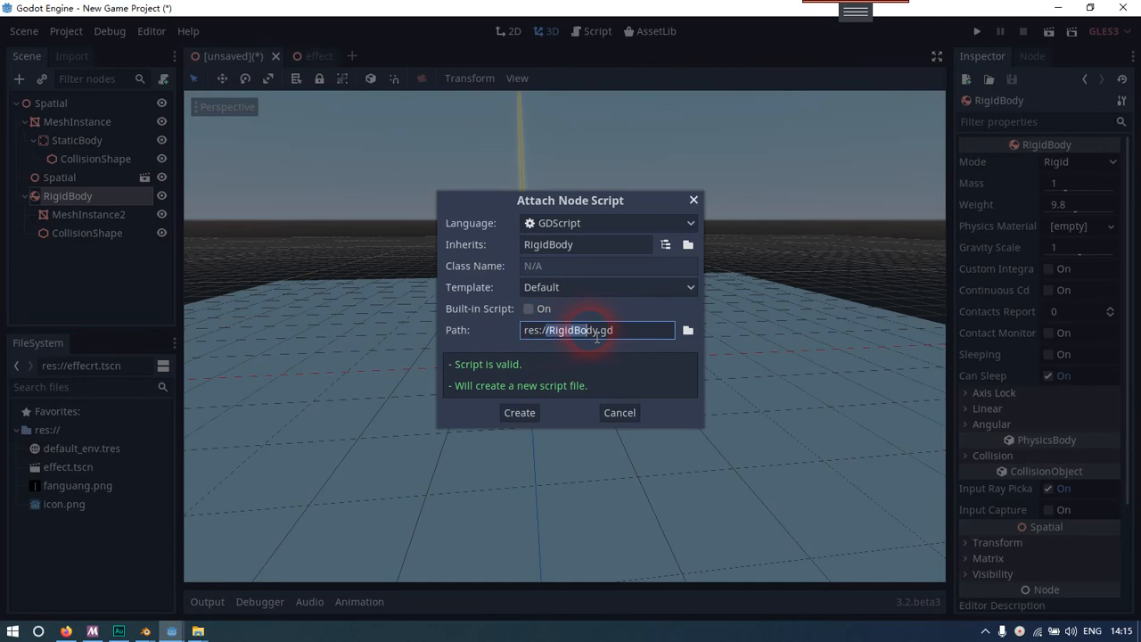
key(Delete)
key(Delete)
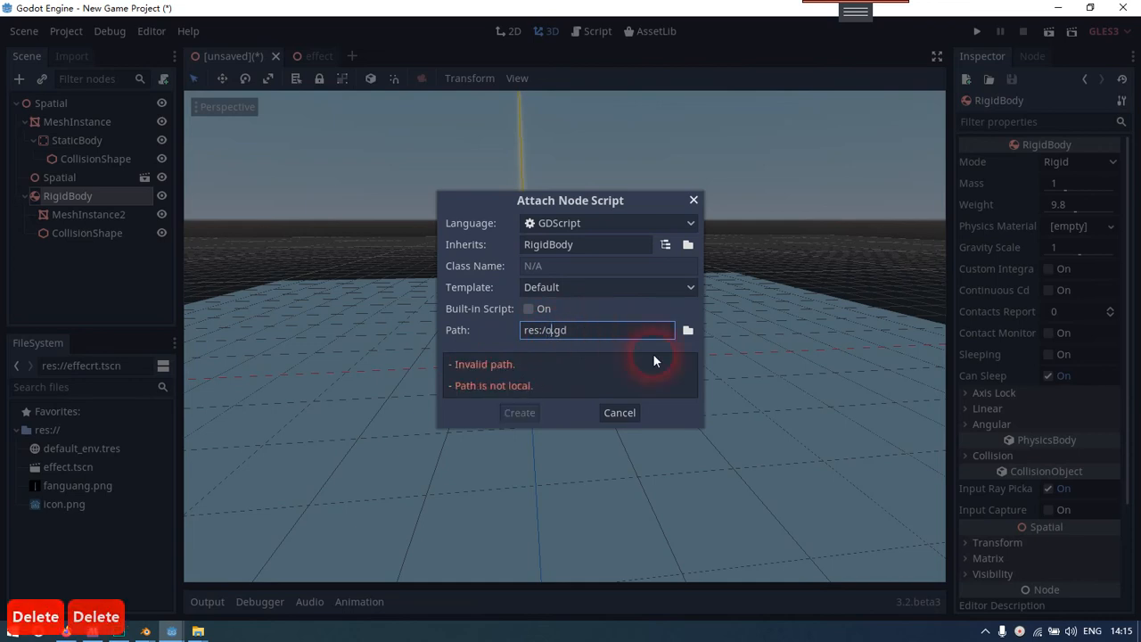
text(object)
key(Left)
key(Left)
key(Left)
key(Left)
key(Left)
key(Left)
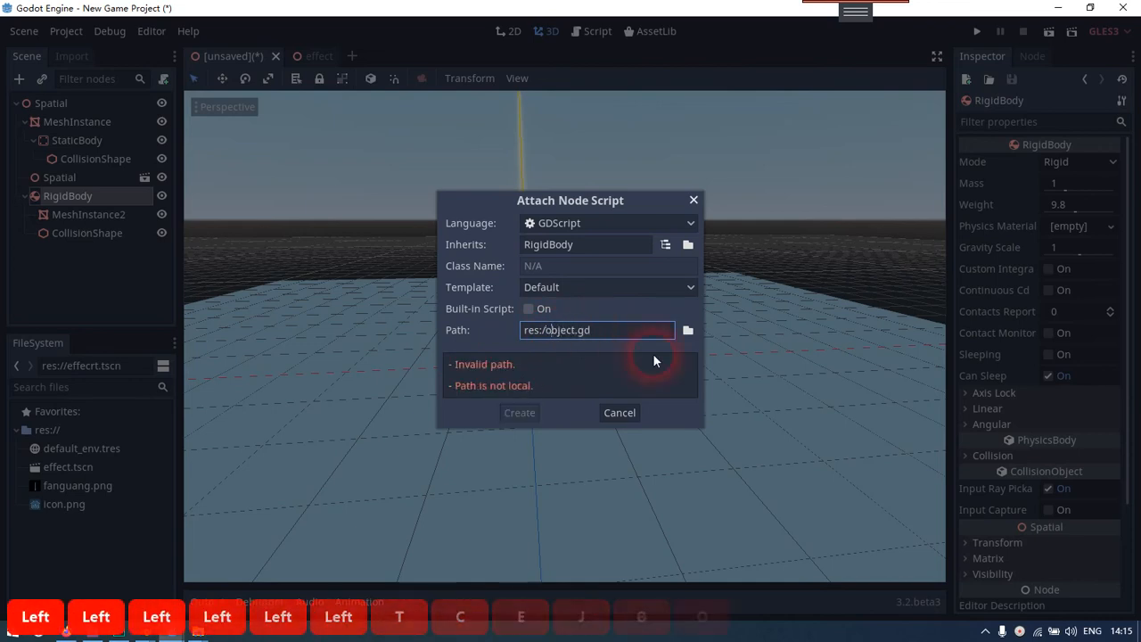
text(/)
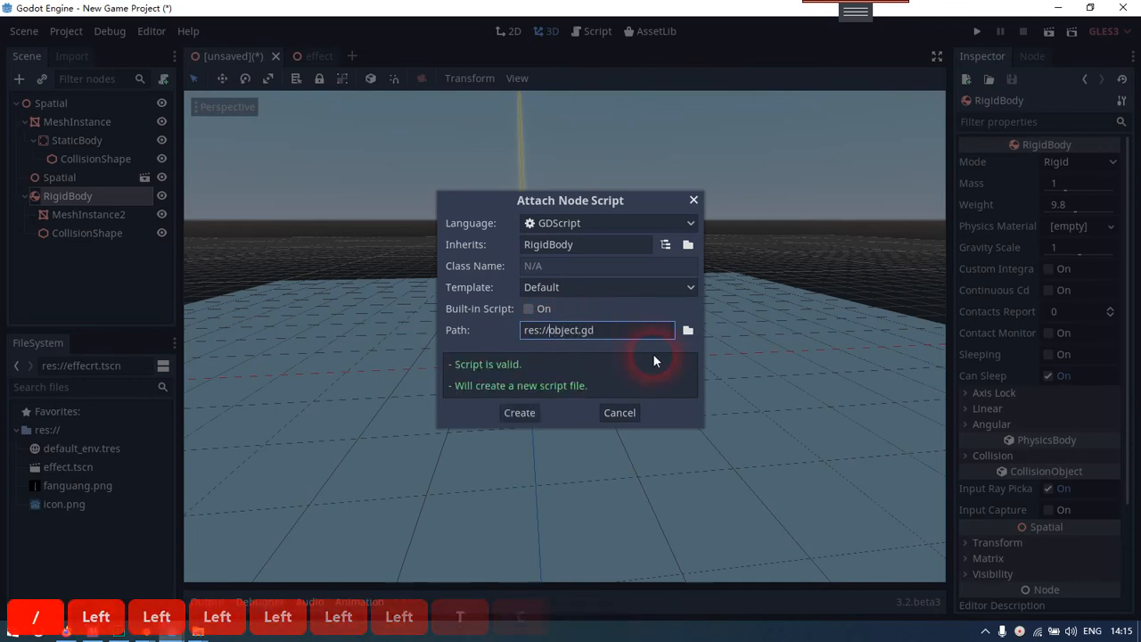
click(515, 413)
Space out the _ready function with a blank line and add an _input(event) function below it
click(595, 236)
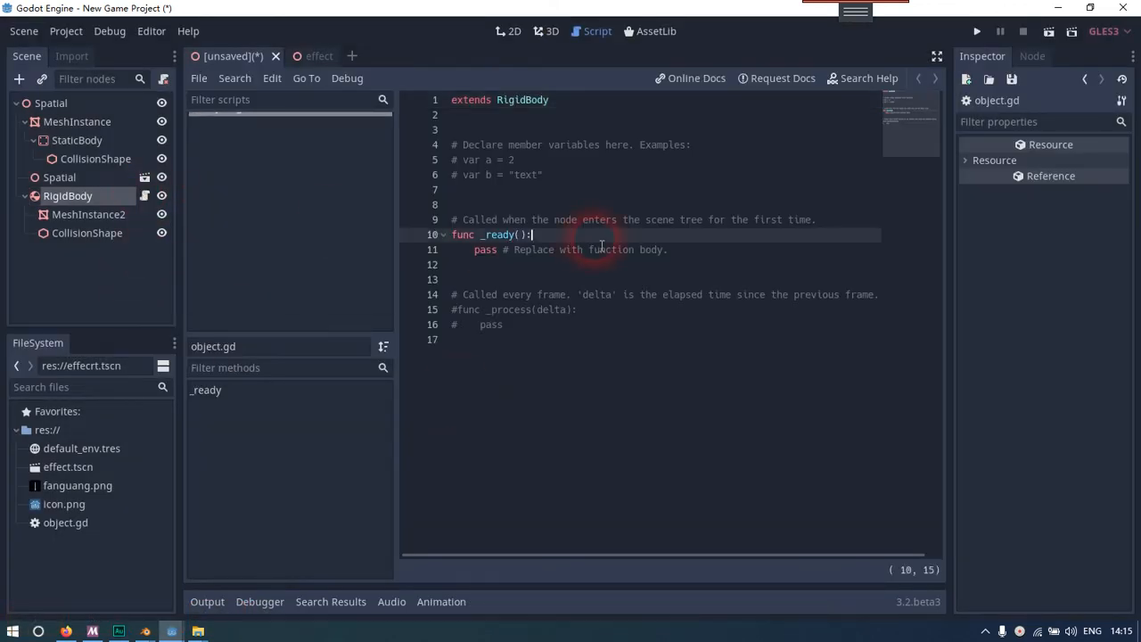
key(Return)
key(Down)
key(Down)
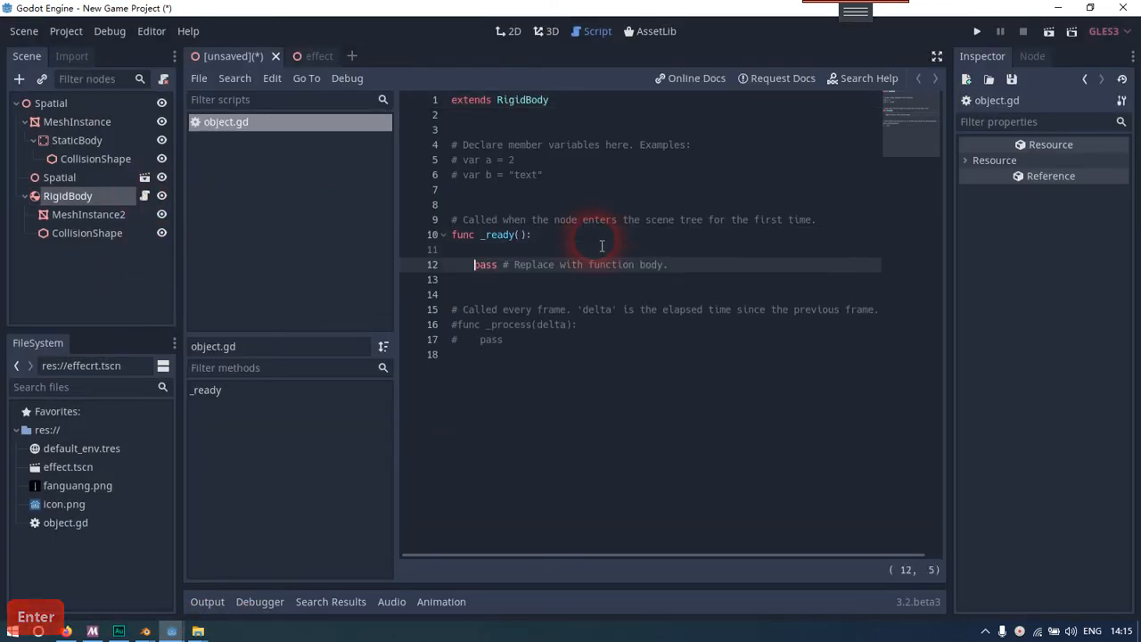
key(BackSpace)
key(Return)
key(Return)
key(BackSpace)
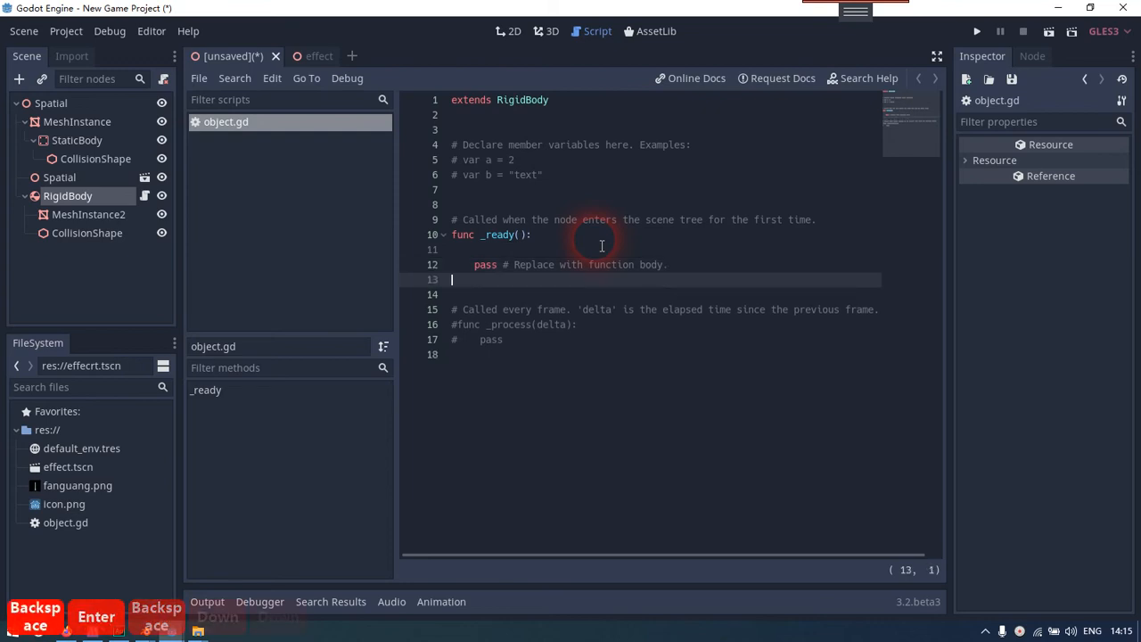
key(Return)
text(func _inpu)
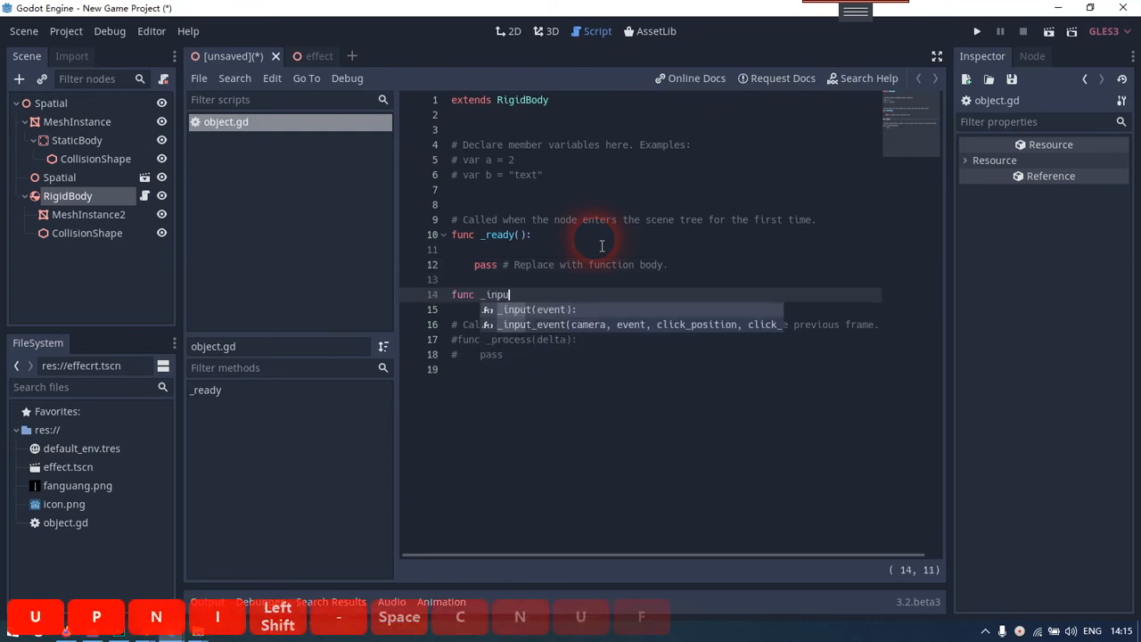
key(Tab)
key(Return)
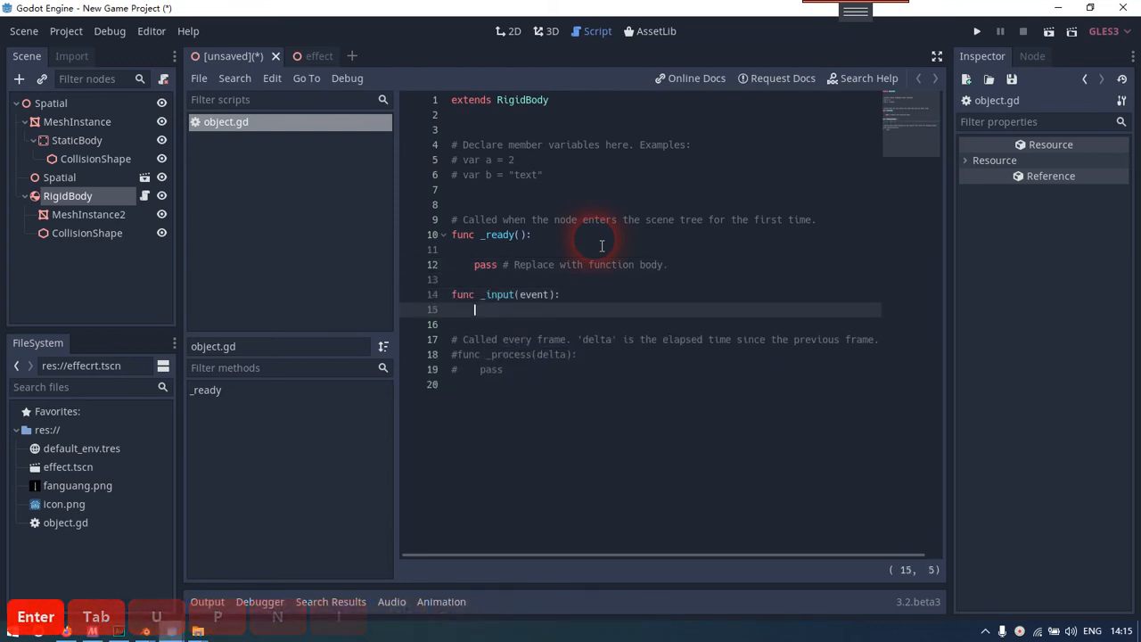
Write the condition if event.is_action_pressed("mouse_left"): inside _input, with pass as its body
text(if )
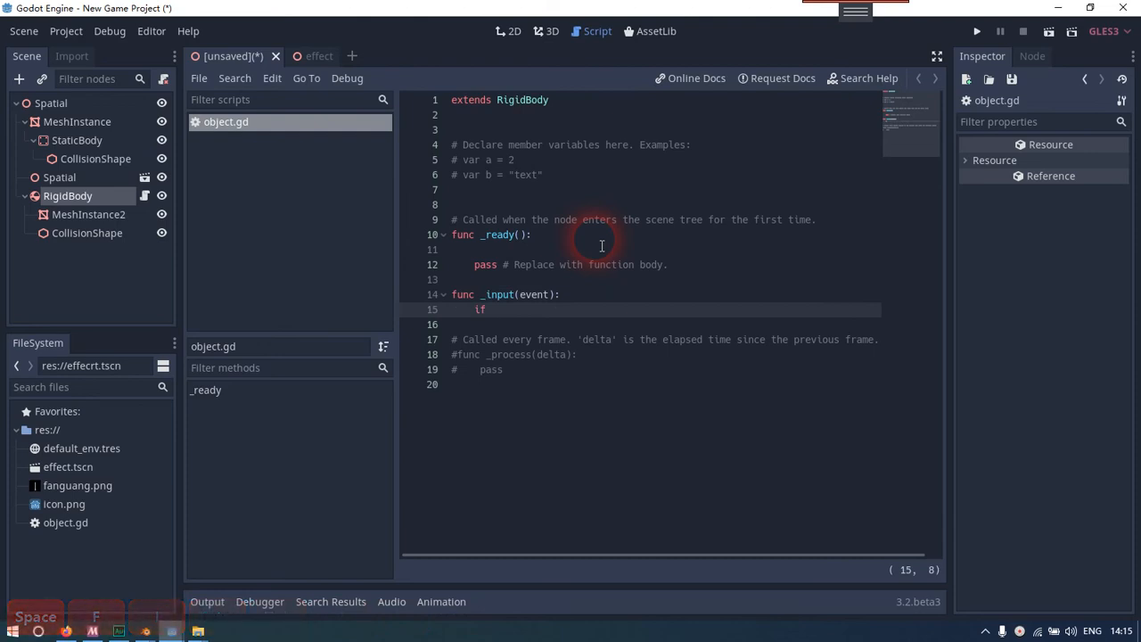
text(event.)
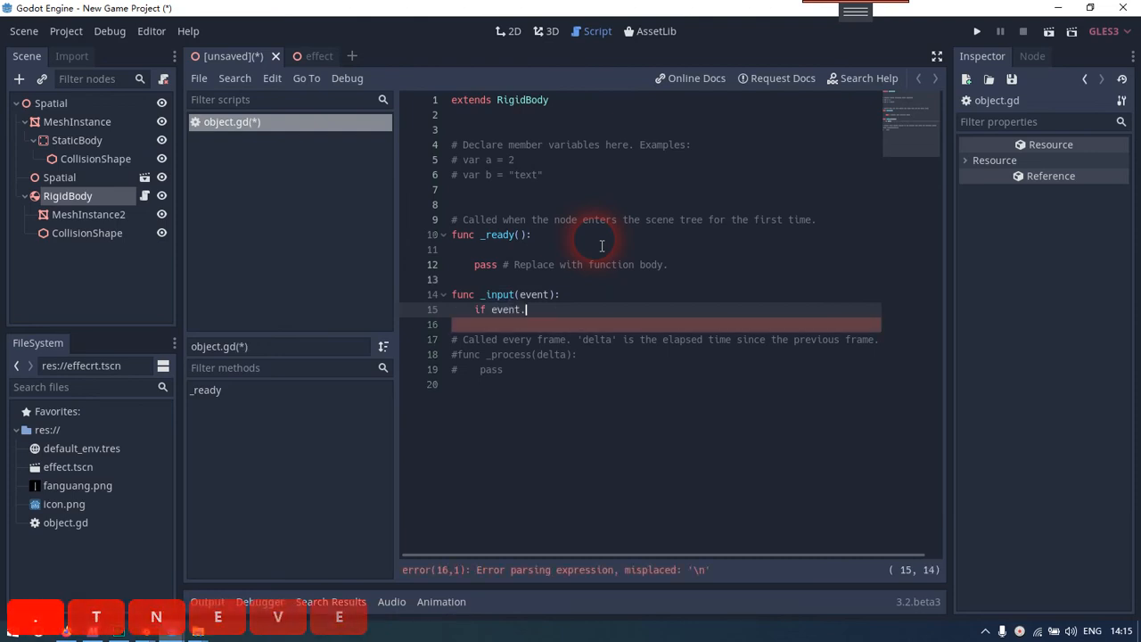
text(is_ac)
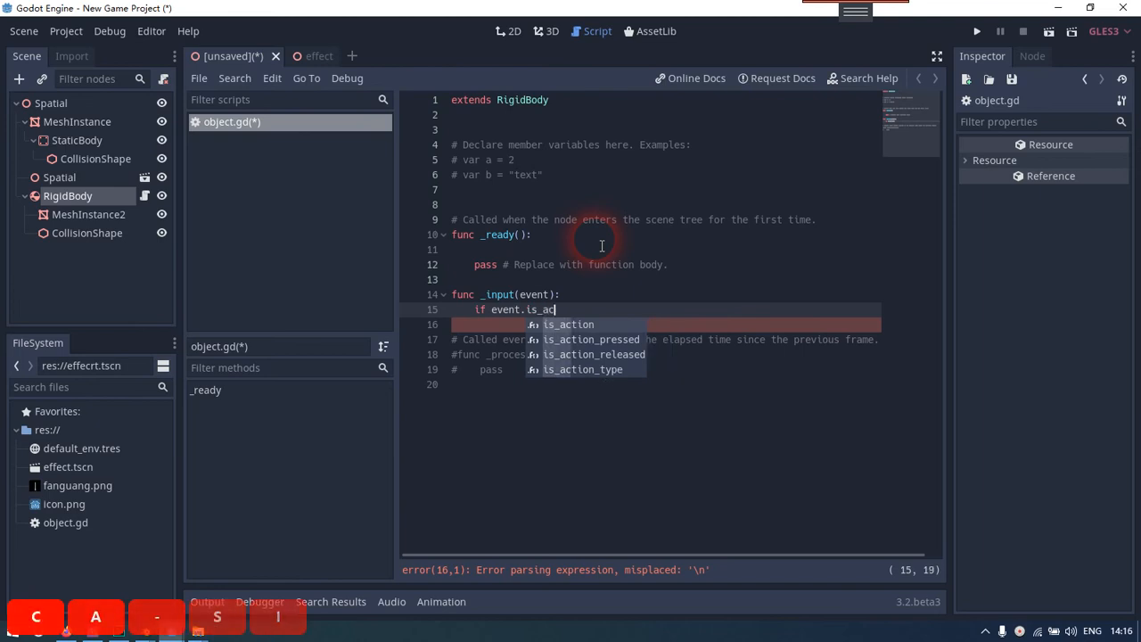
key(Down)
key(Tab)
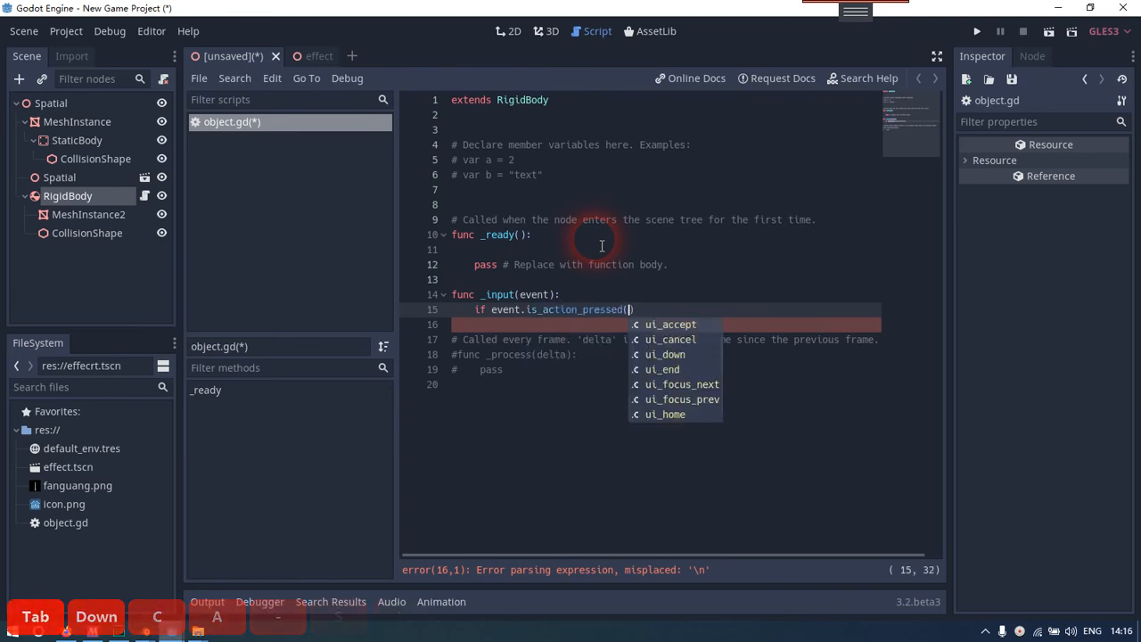
text(")
key(Left)
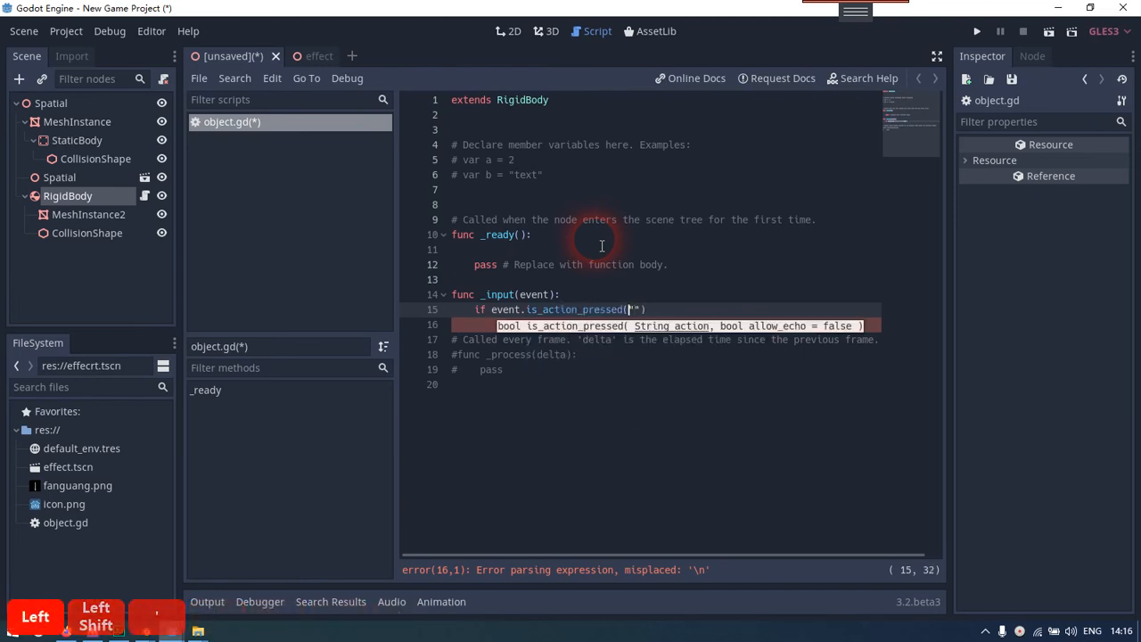
key(Right)
text(mouse_le)
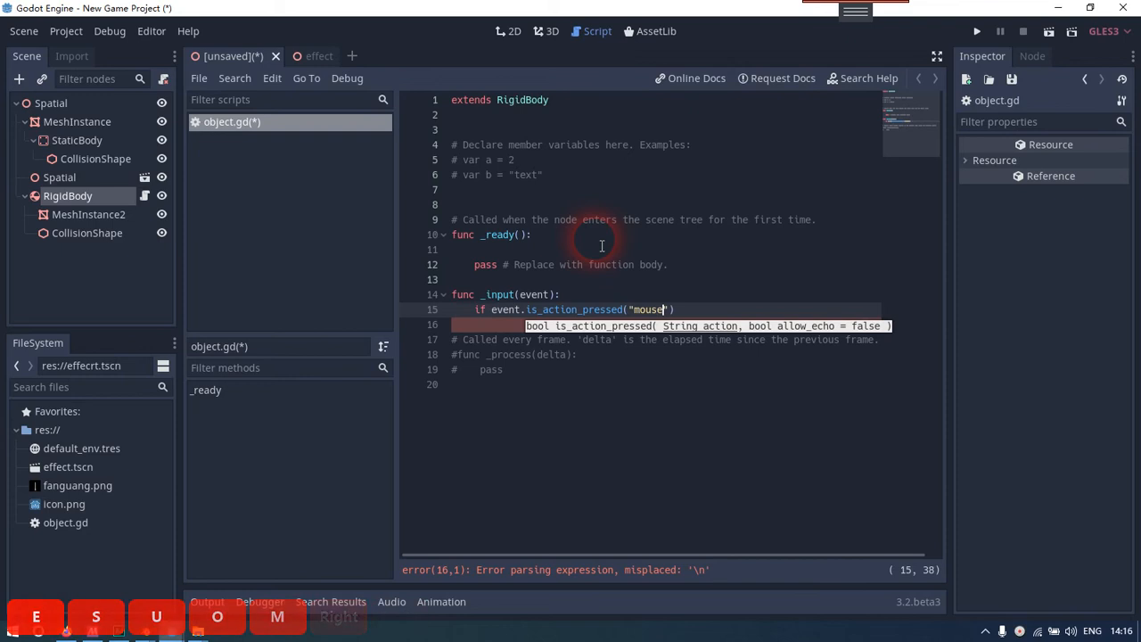
text(ft)
key(End)
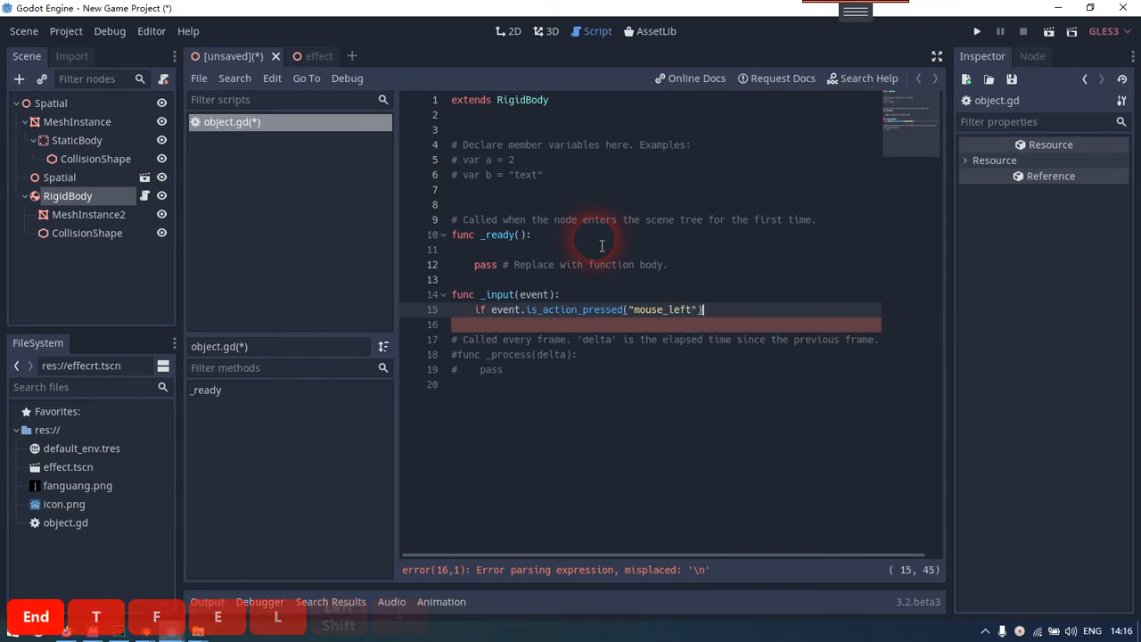
text(:)
key(Return)
text(pass)
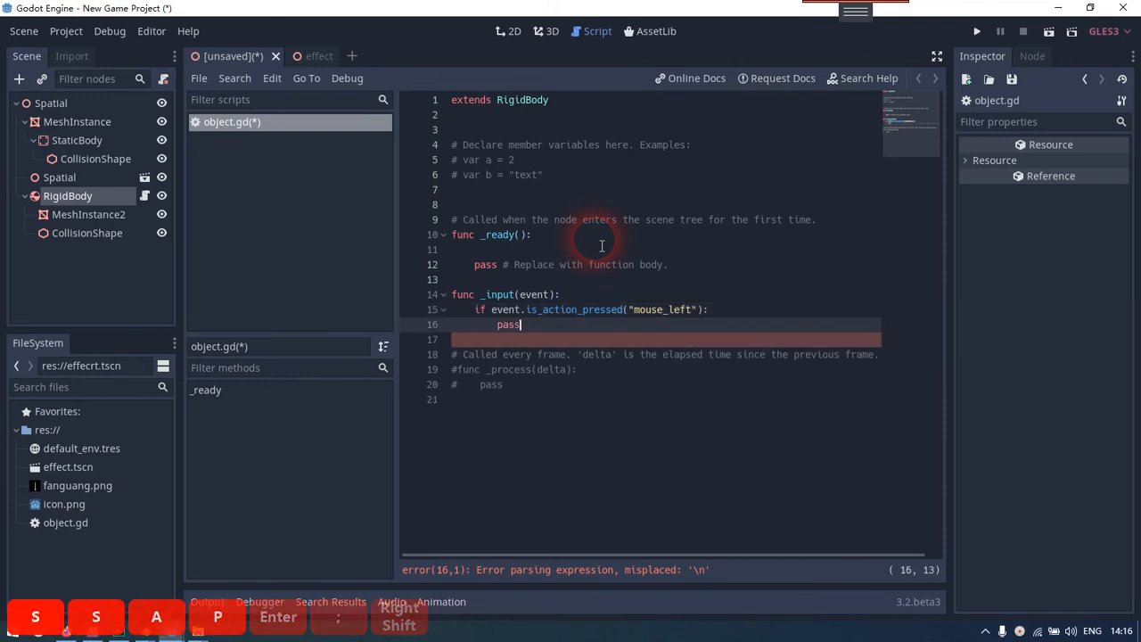
click(610, 314)
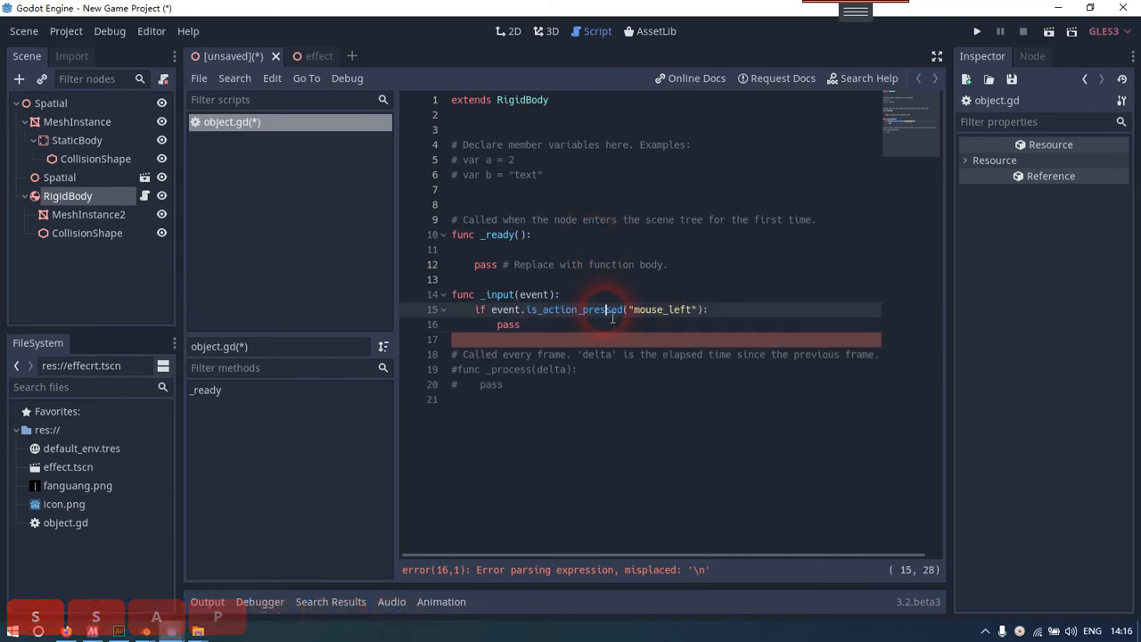
Add a new input action called mouse_left to the project's input map
click(64, 31)
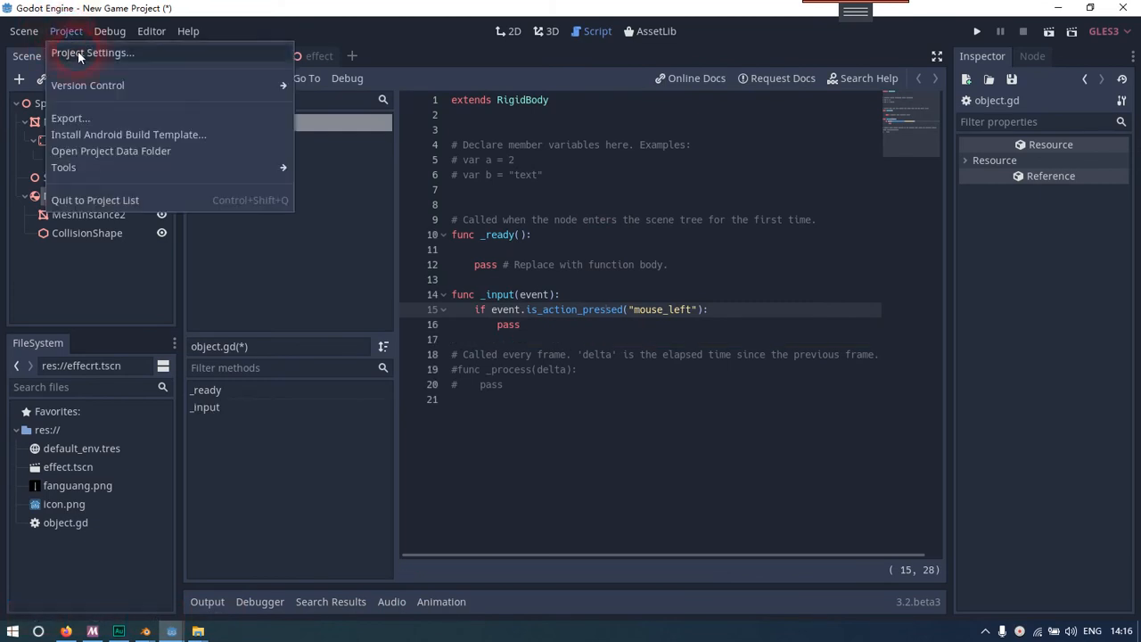
click(77, 51)
scroll(342, 450, down, 5)
scroll(343, 449, up, 5)
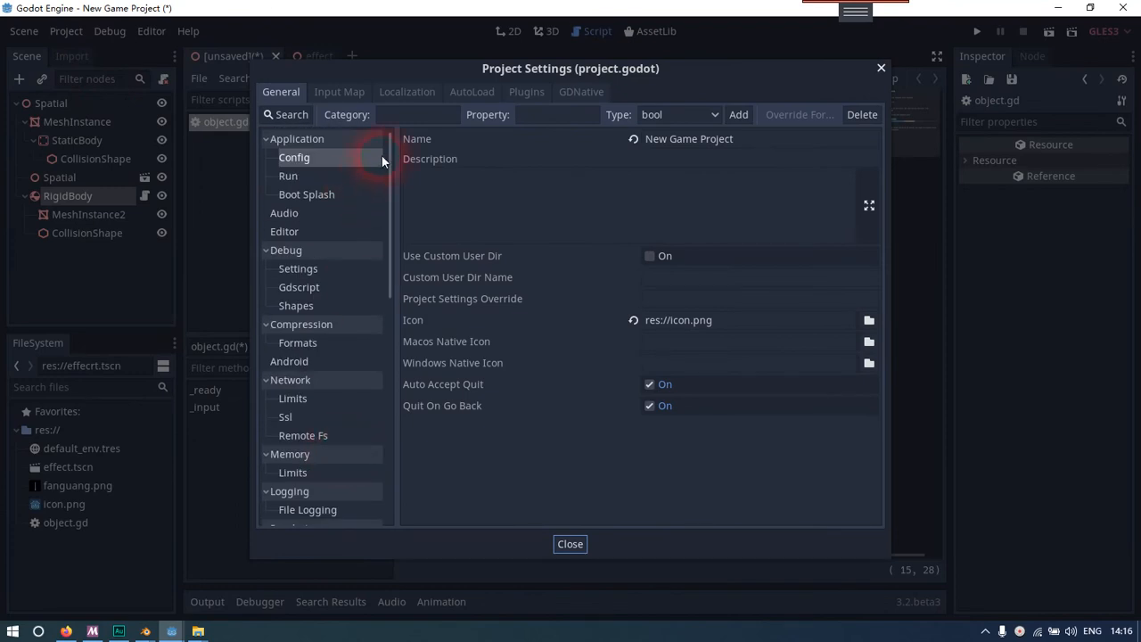
click(288, 116)
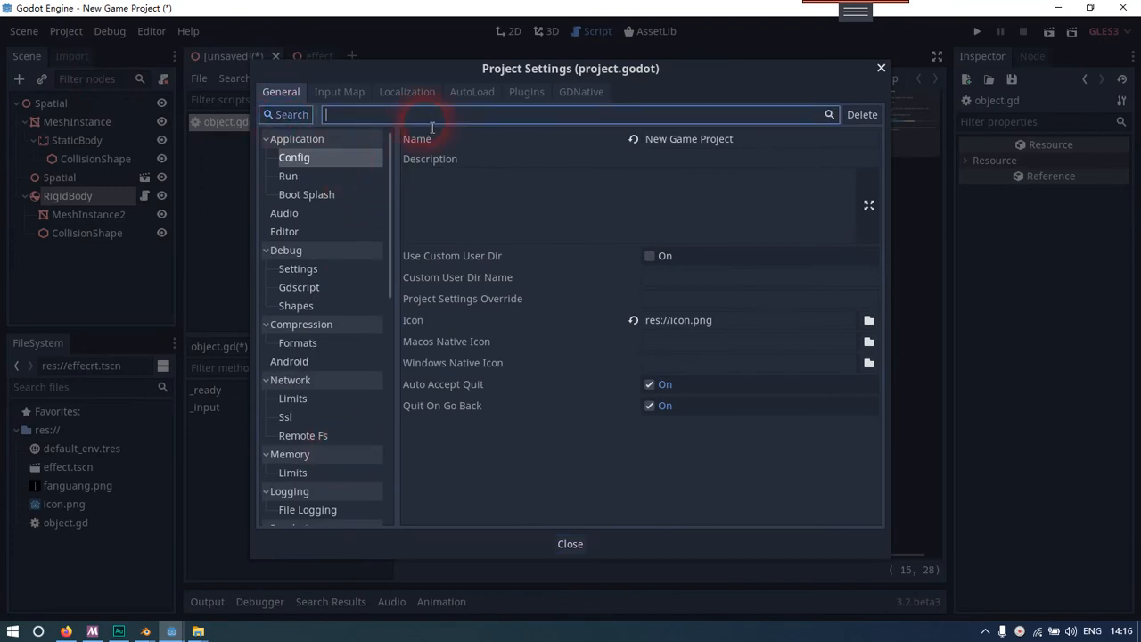
click(331, 91)
click(550, 116)
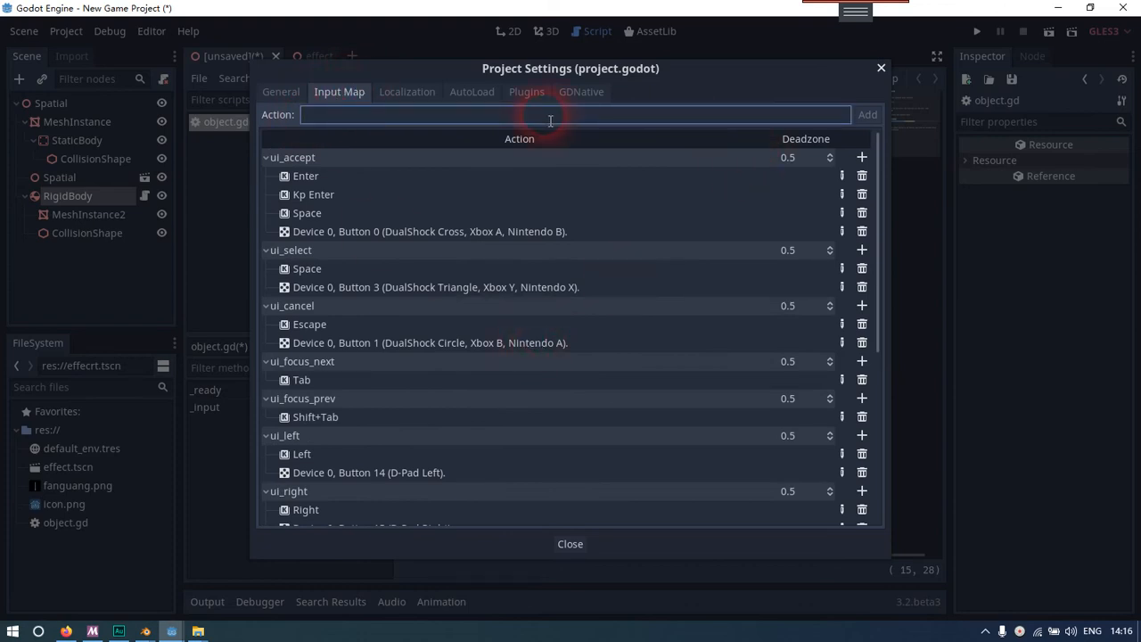
text(mouse)
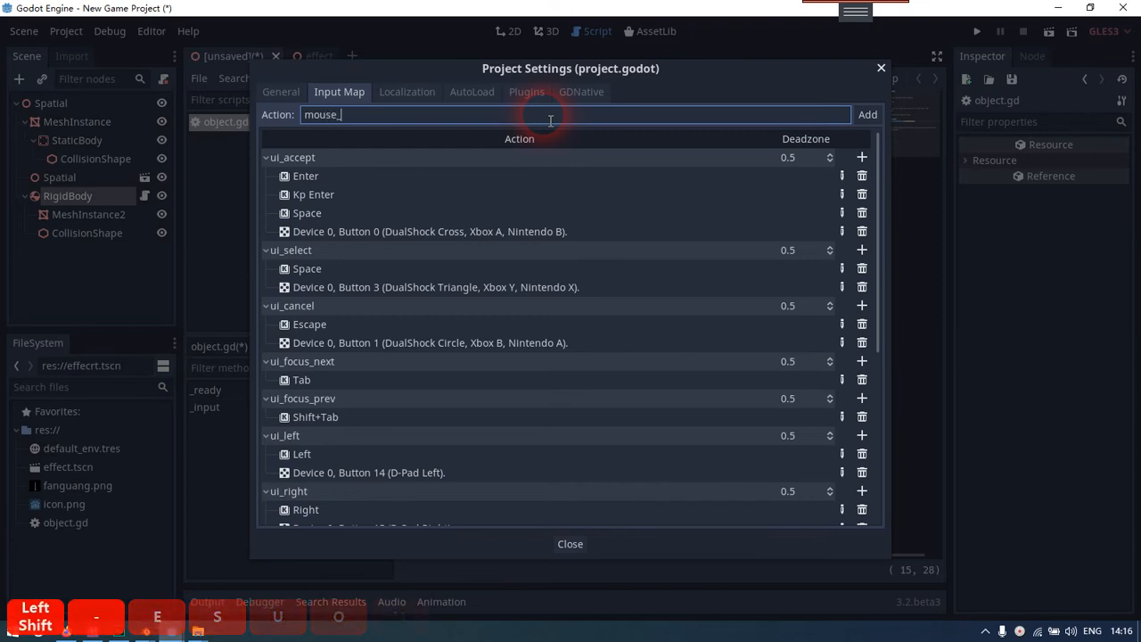
text(_left)
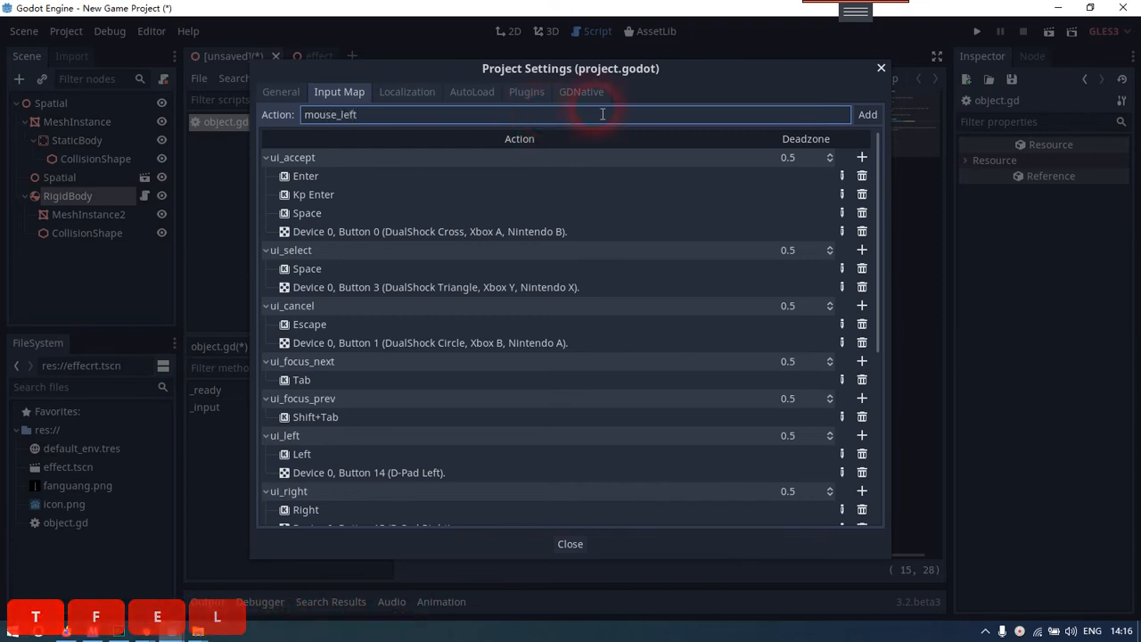
click(866, 114)
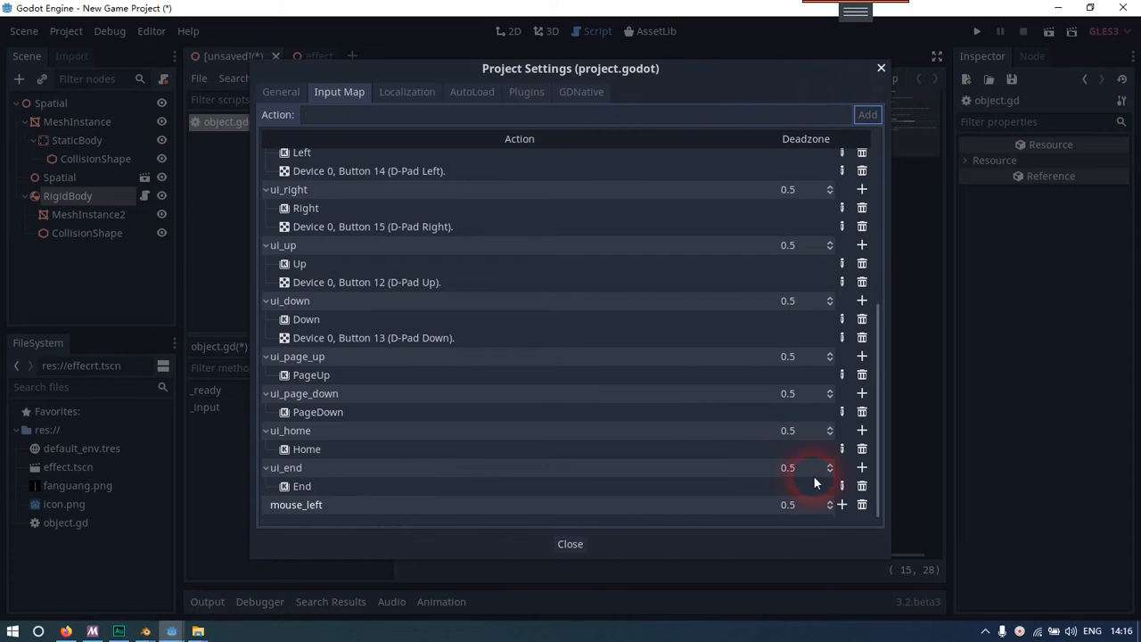
Bind the mouse_left action to the Left Button of the mouse on Device 0 and return to the object.gd script
click(843, 504)
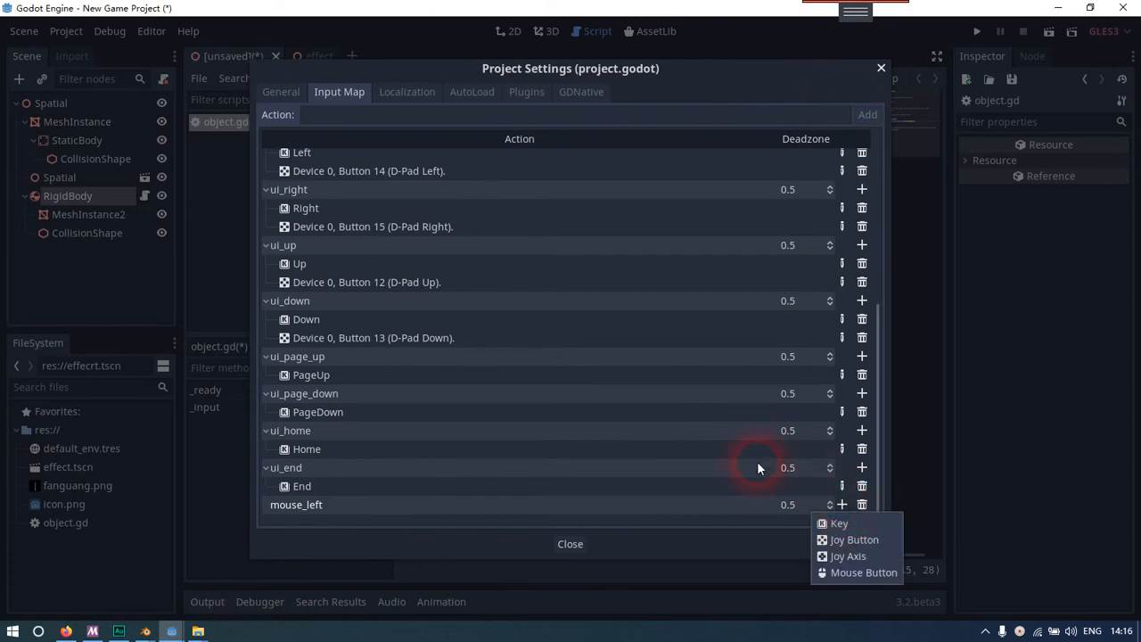
click(846, 573)
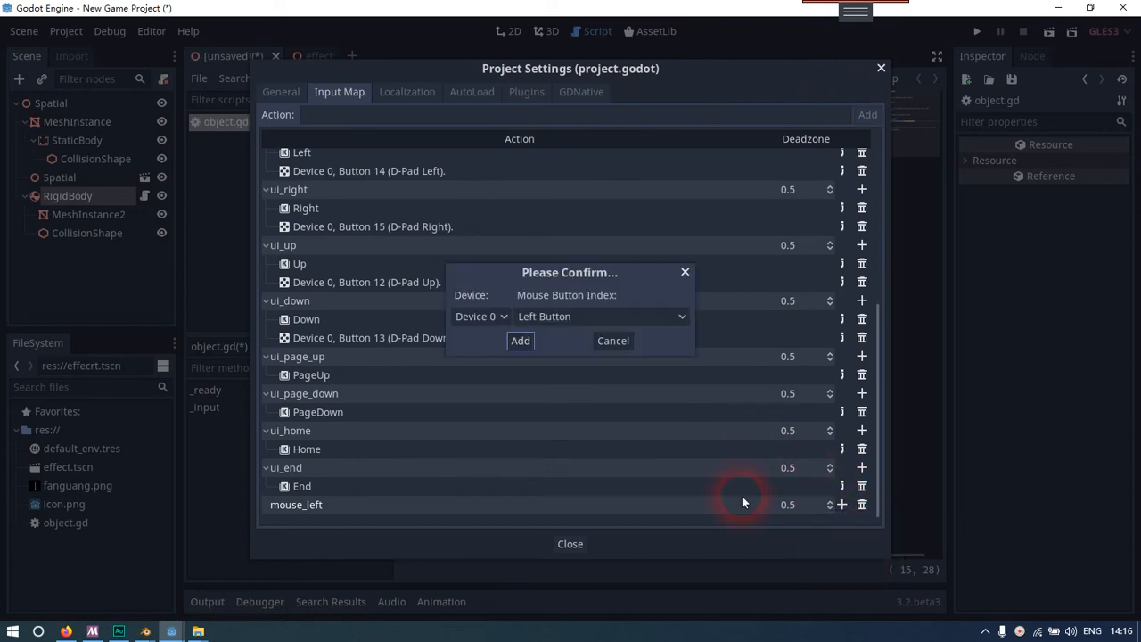
click(520, 340)
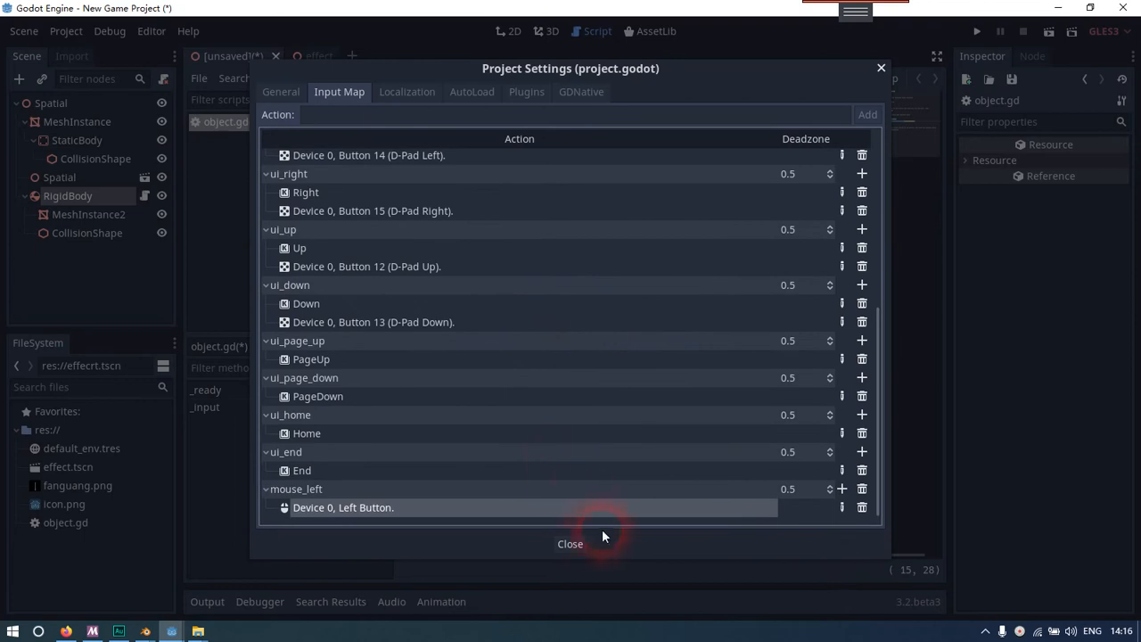
click(571, 542)
click(740, 322)
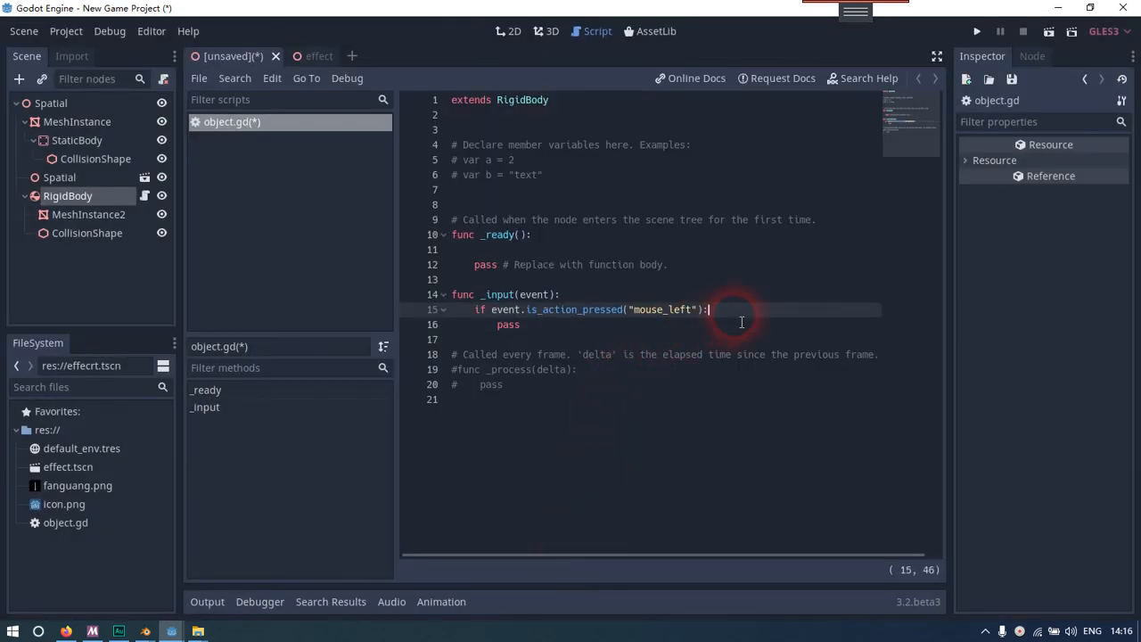
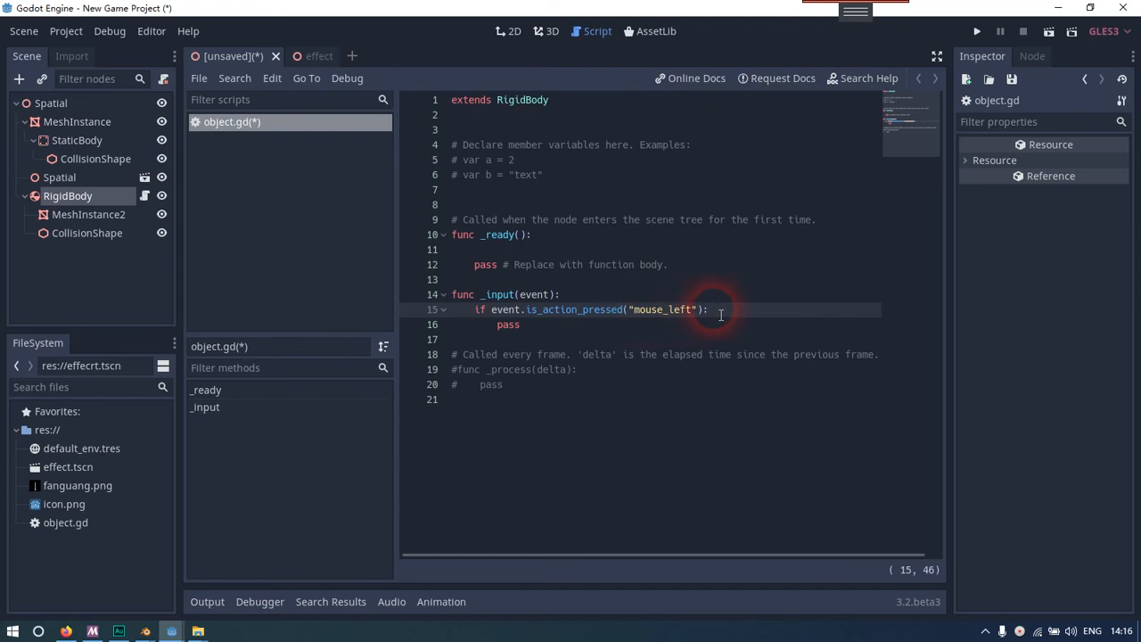
Insert an indented blank line above pass inside the mouse_left condition
key(Return)
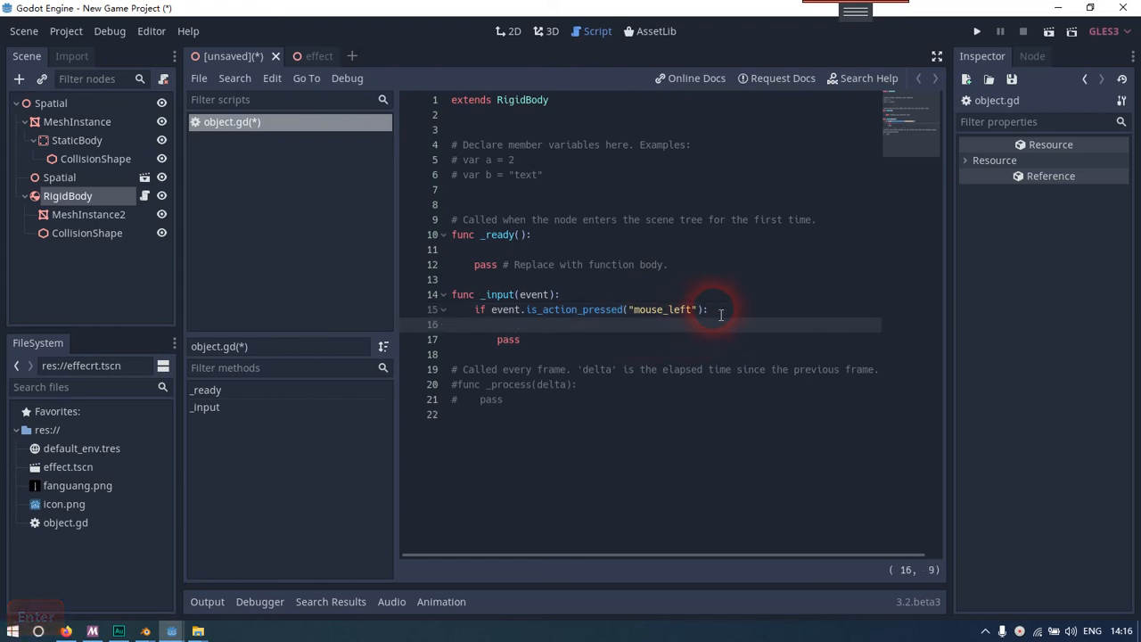
text(rigi)
key(BackSpace)
key(BackSpace)
key(BackSpace)
key(BackSpace)
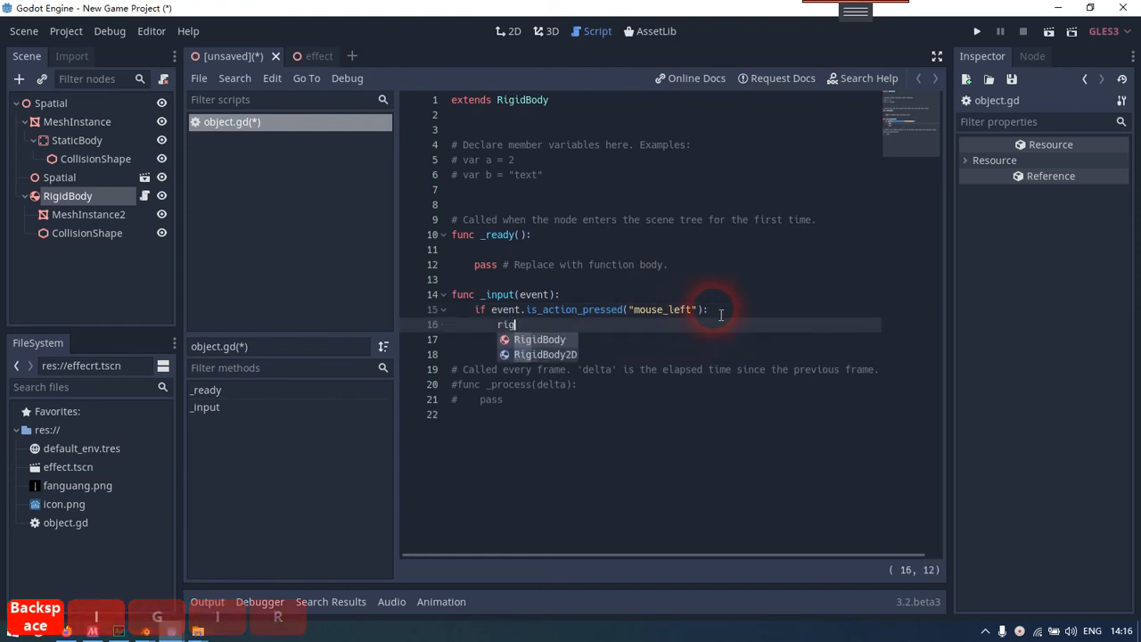
text($si)
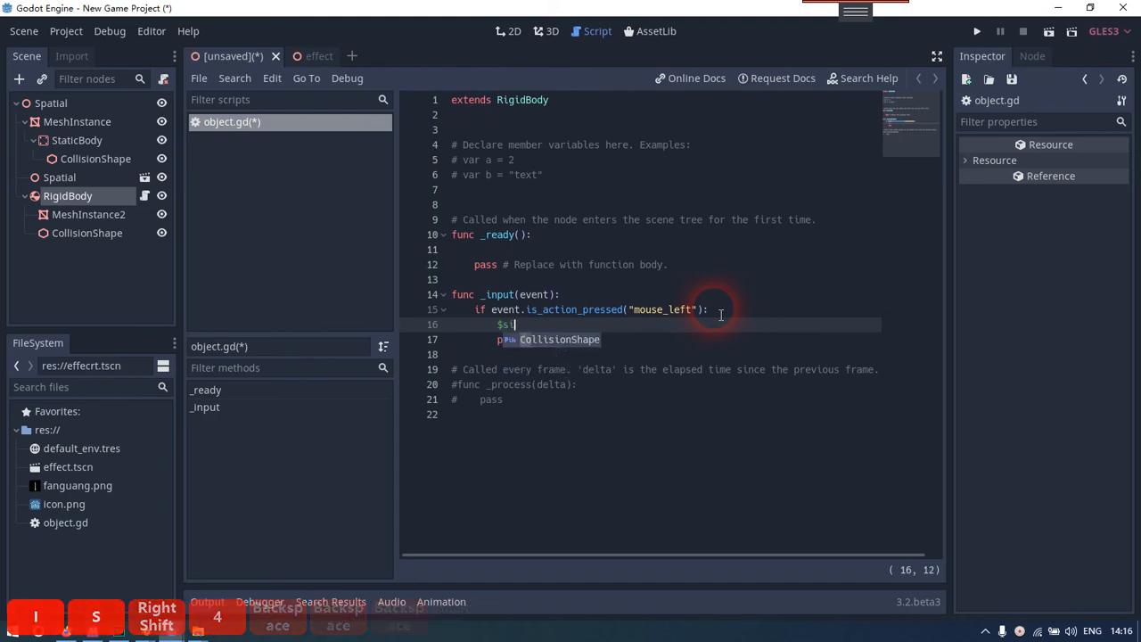
key(BackSpace)
key(BackSpace)
text(rigi)
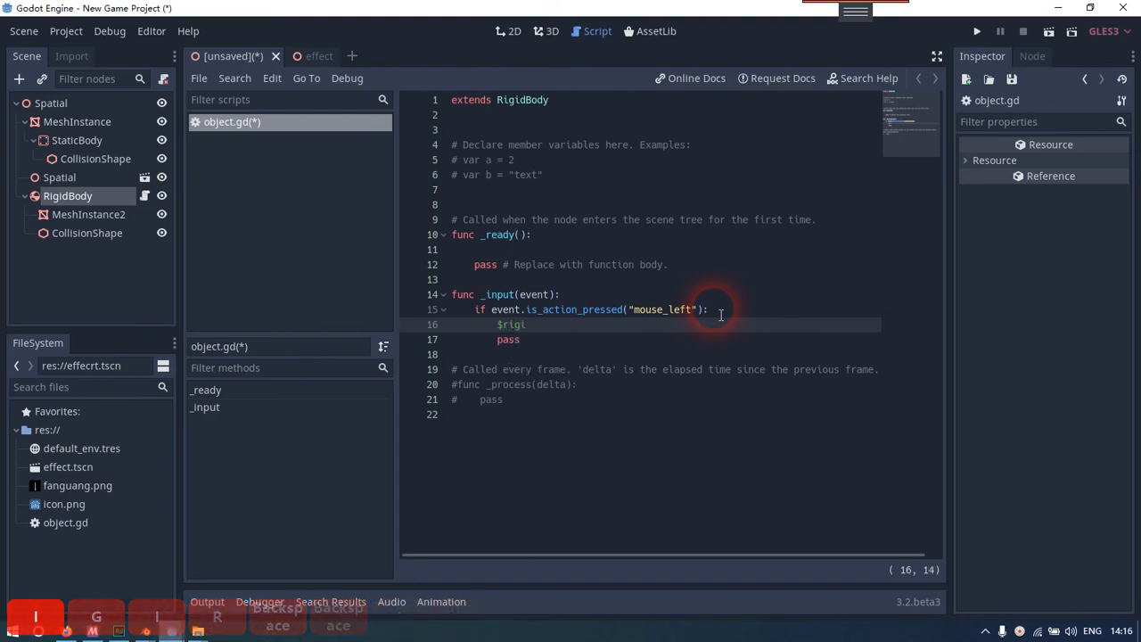
key(BackSpace)
key(BackSpace)
key(BackSpace)
key(BackSpace)
text(R)
key(BackSpace)
key(BackSpace)
text(get_no)
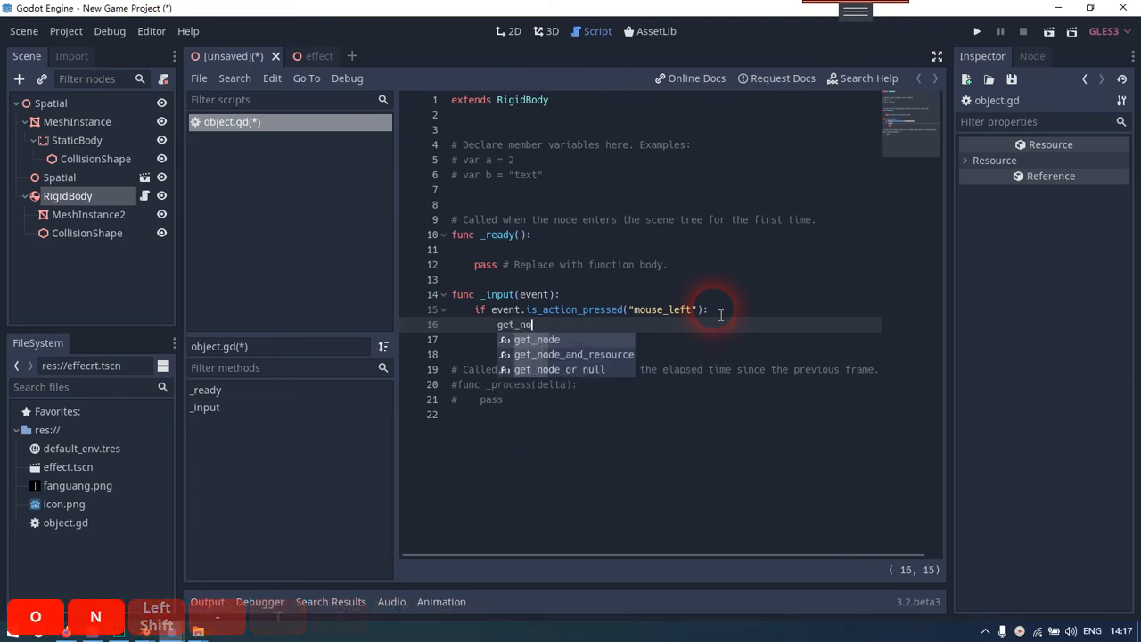
key(Tab)
text('..)
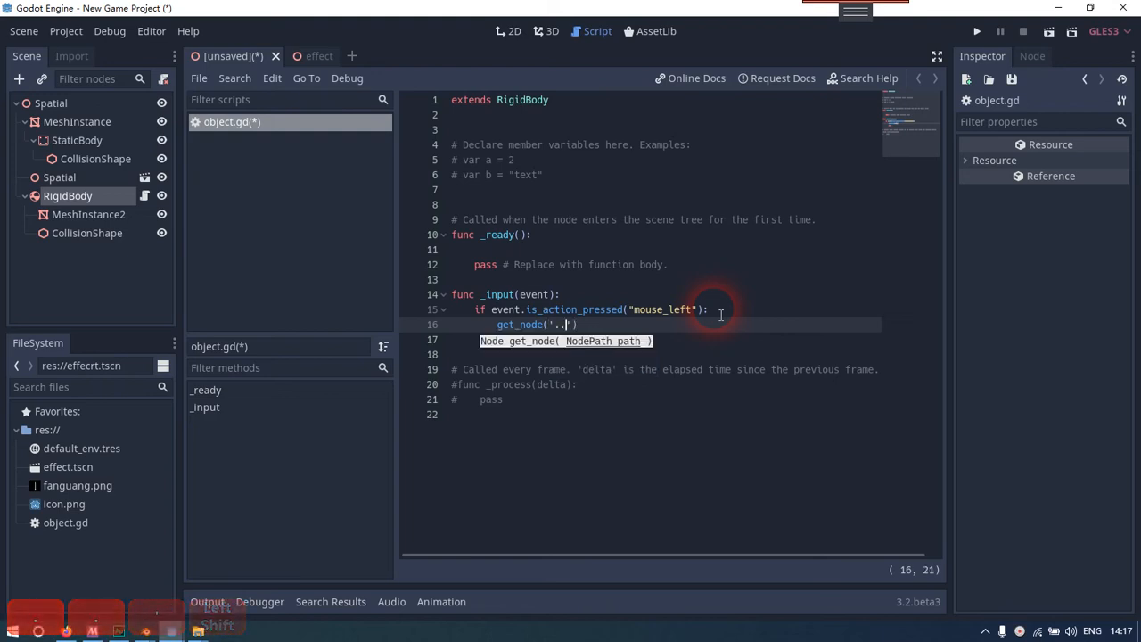
text(/)
text(rigi)
key(BackSpace)
key(BackSpace)
key(BackSpace)
key(BackSpace)
text(R)
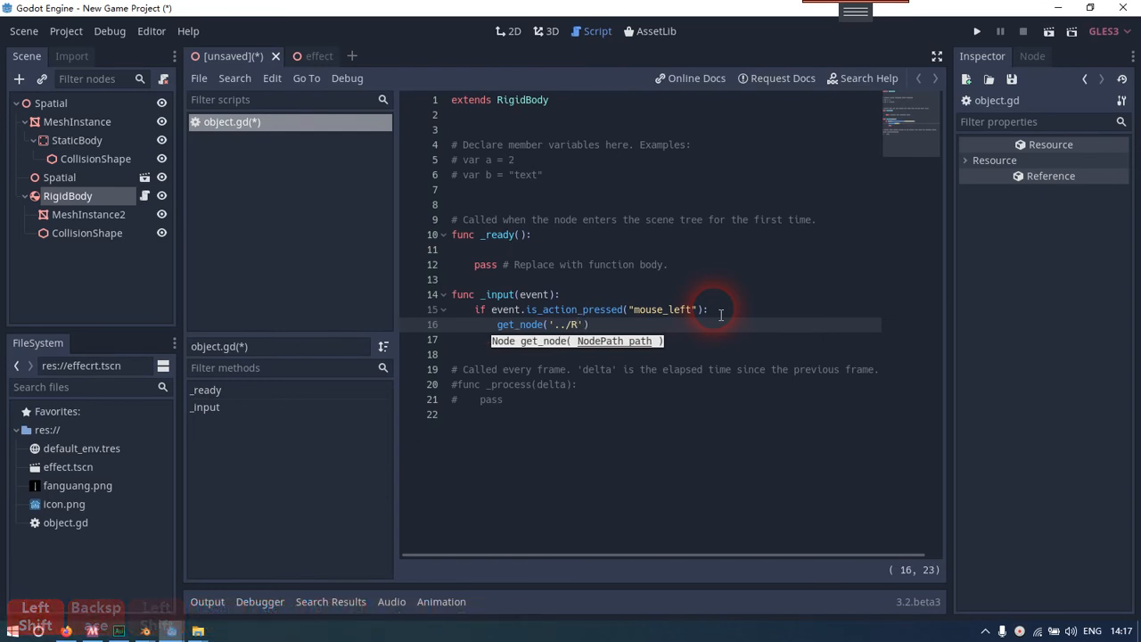
key(End)
key(shift+Home)
Write a self.apply_impulse() call on the line above pass in the mouse_left condition
text(se)
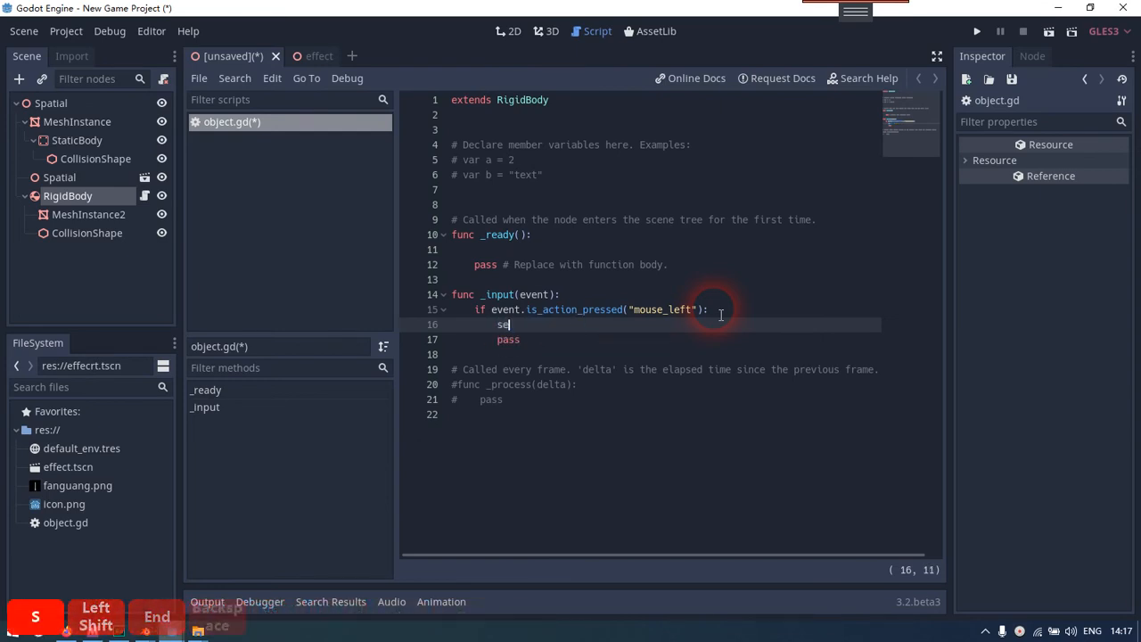
text(lf.)
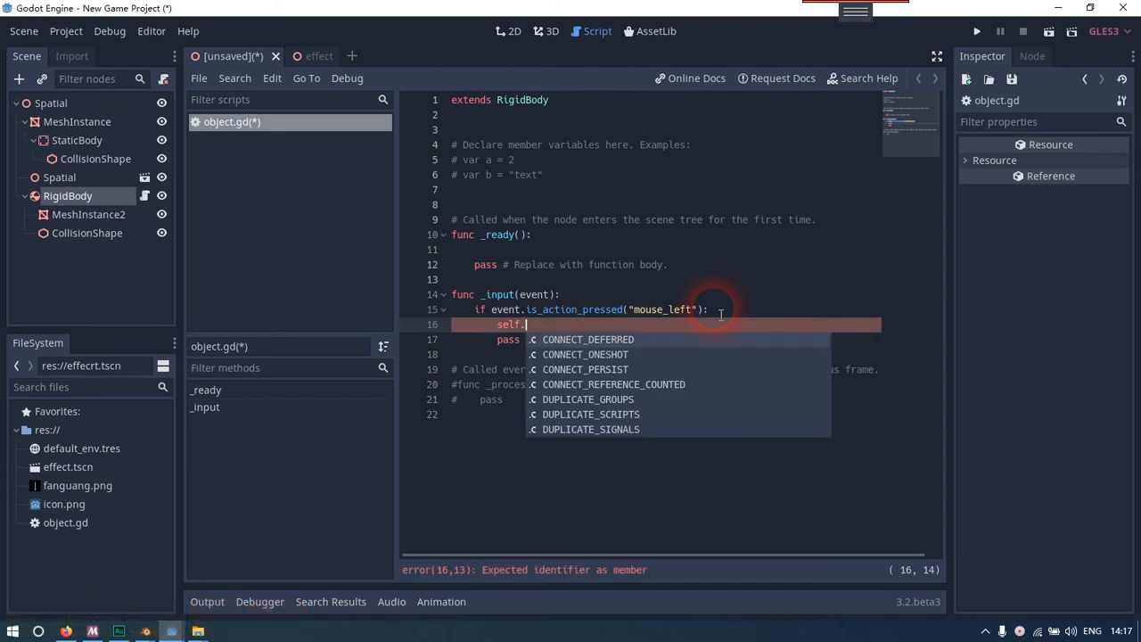
text(appl)
key(Down)
key(Tab)
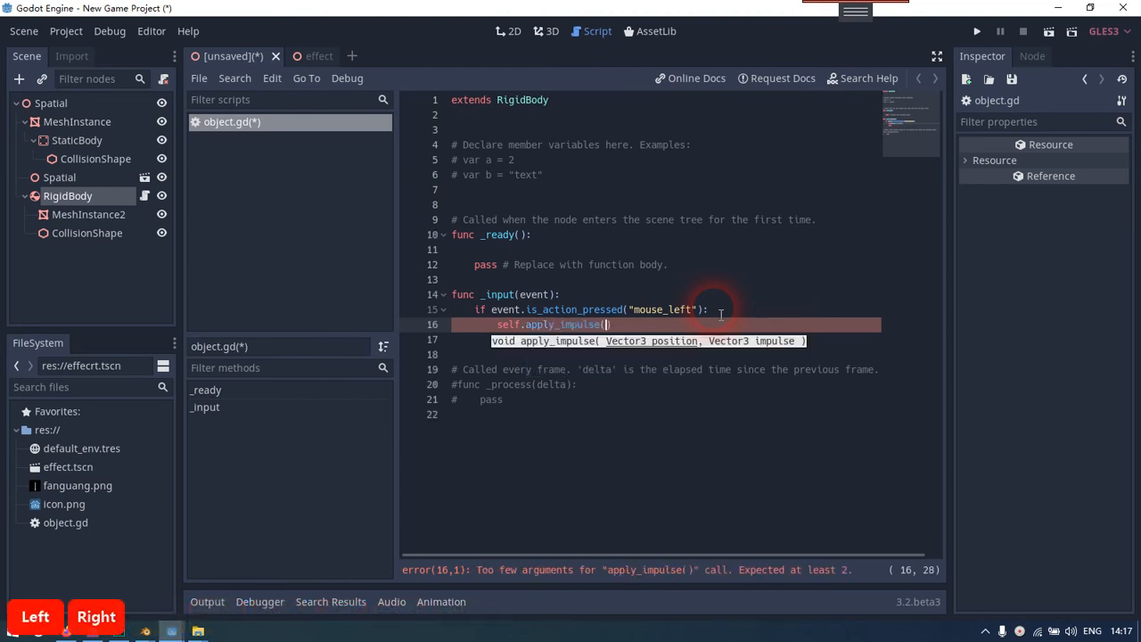
Enter Vector3(0,0,0) as the position argument of apply_impulse, followed by a comma
text(vecotr)
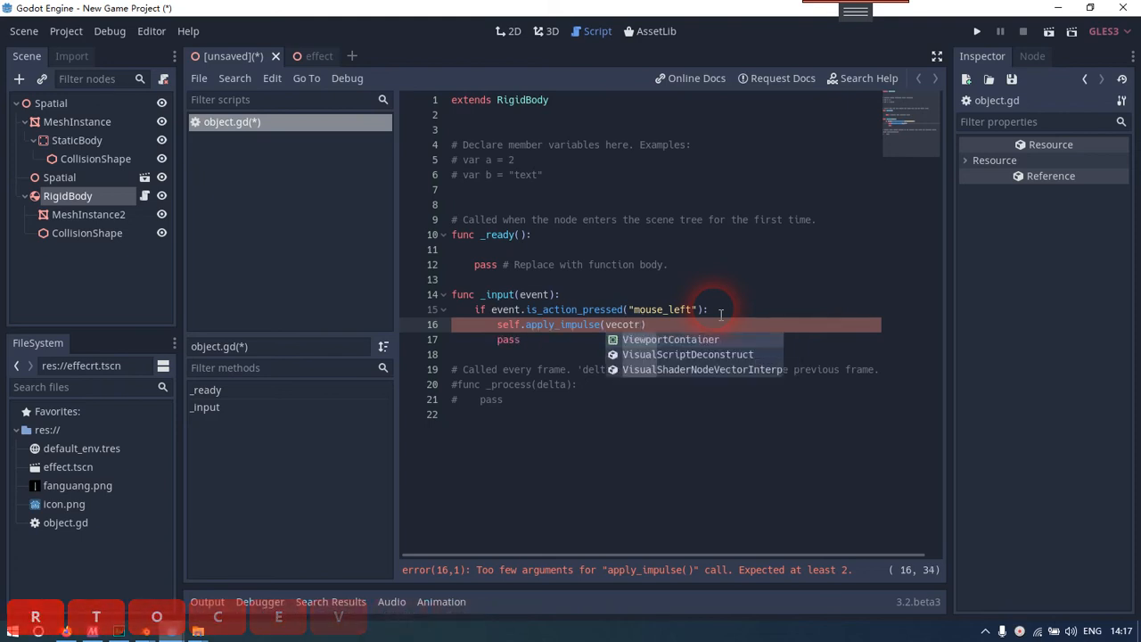
key(BackSpace)
key(BackSpace)
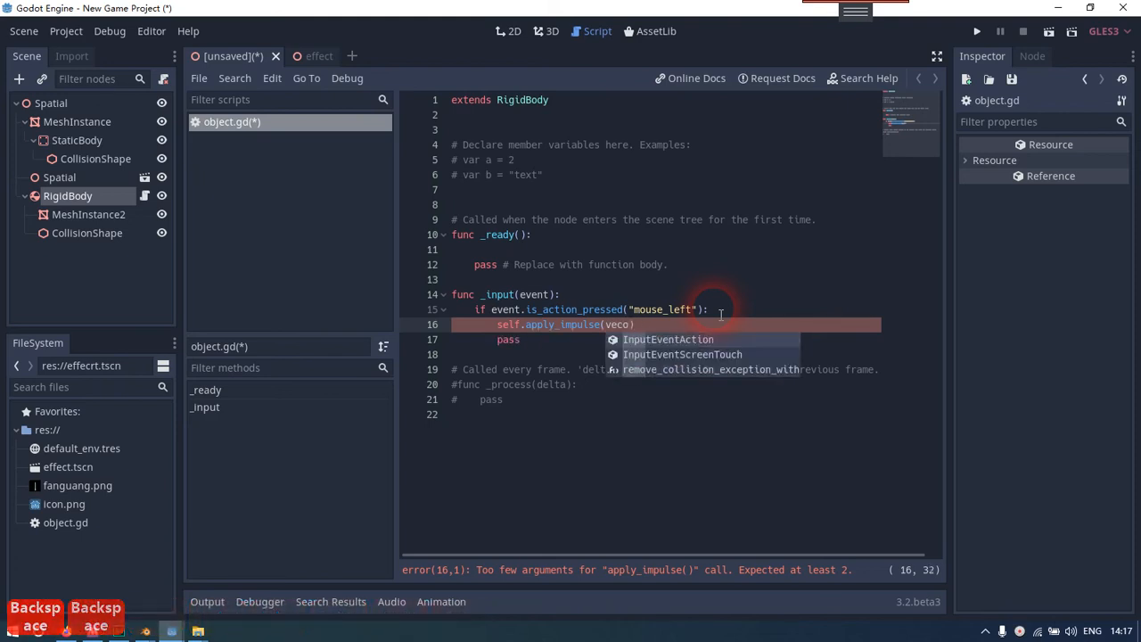
key(BackSpace)
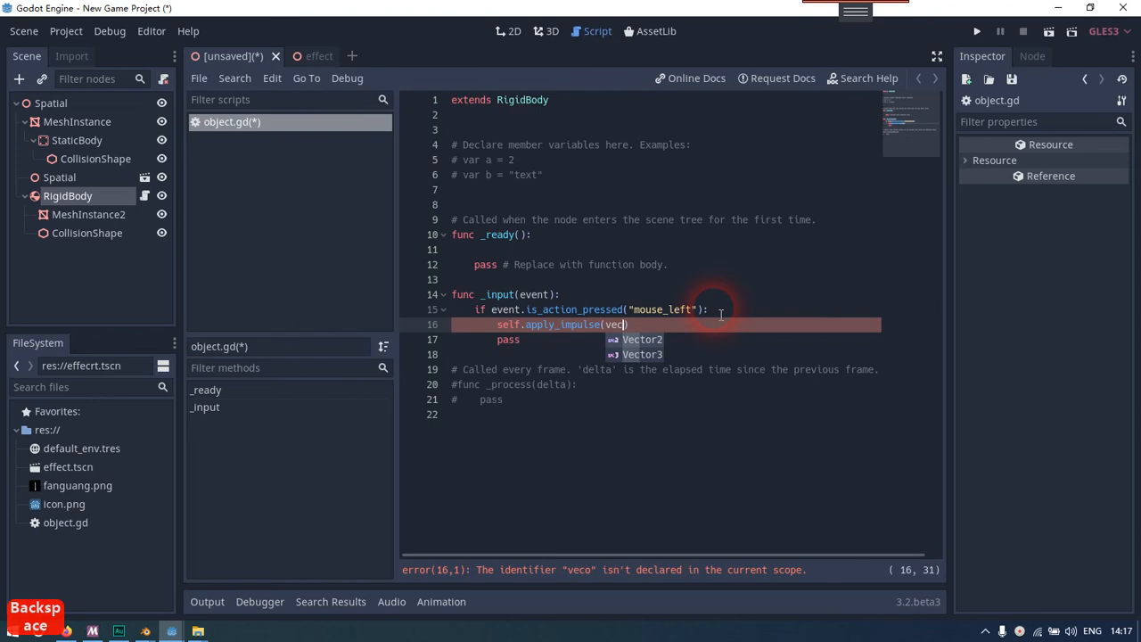
key(Down)
key(Return)
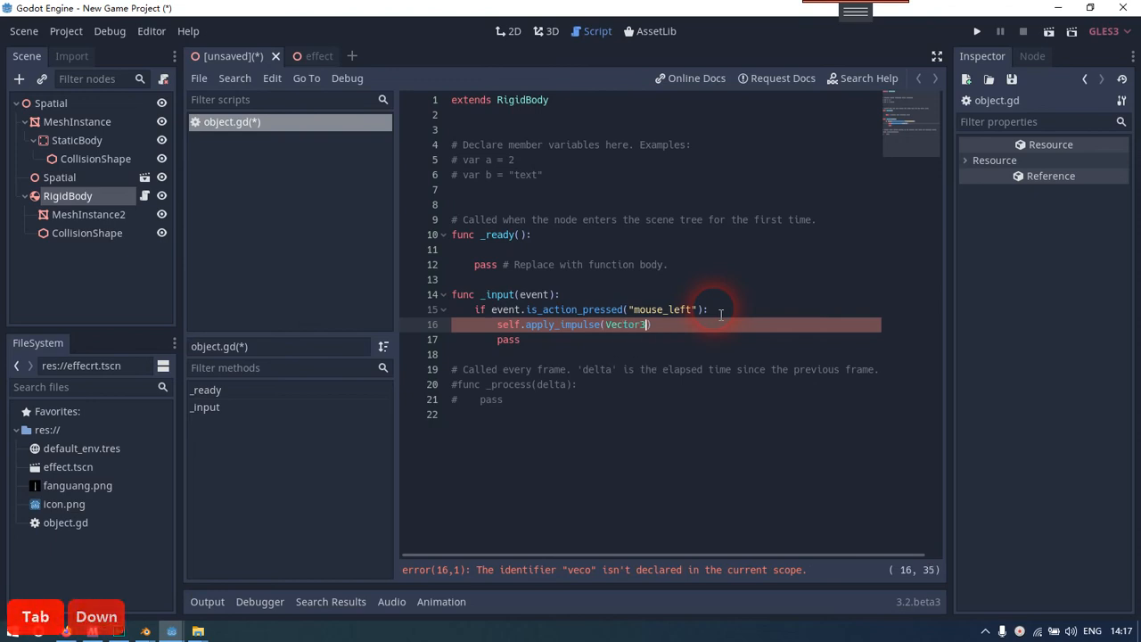
text((0,0,)
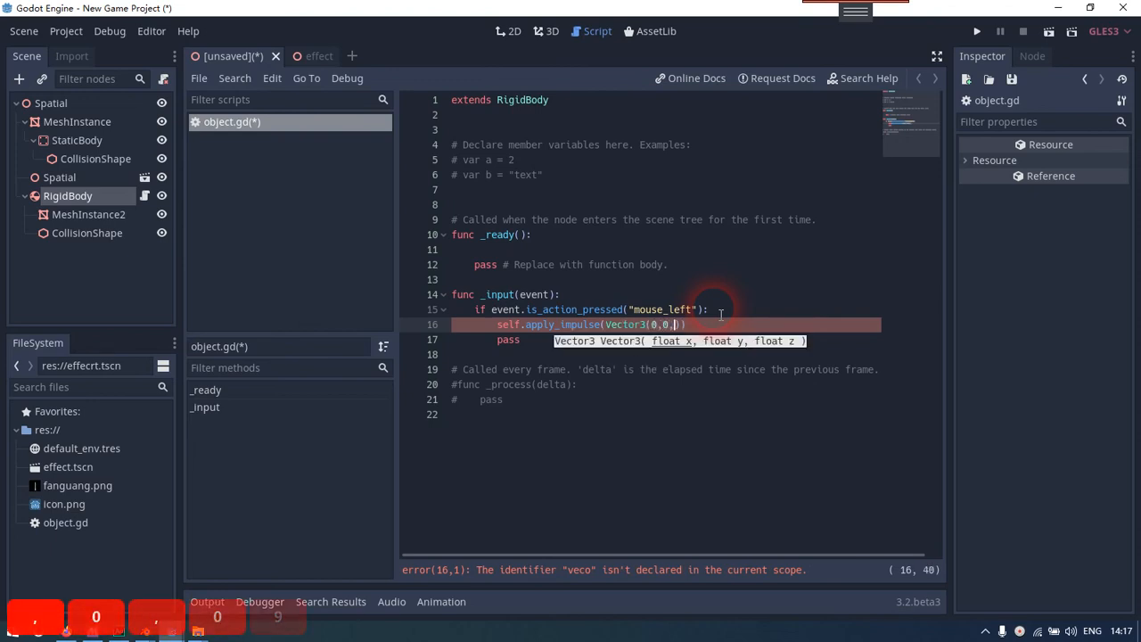
text(0),)
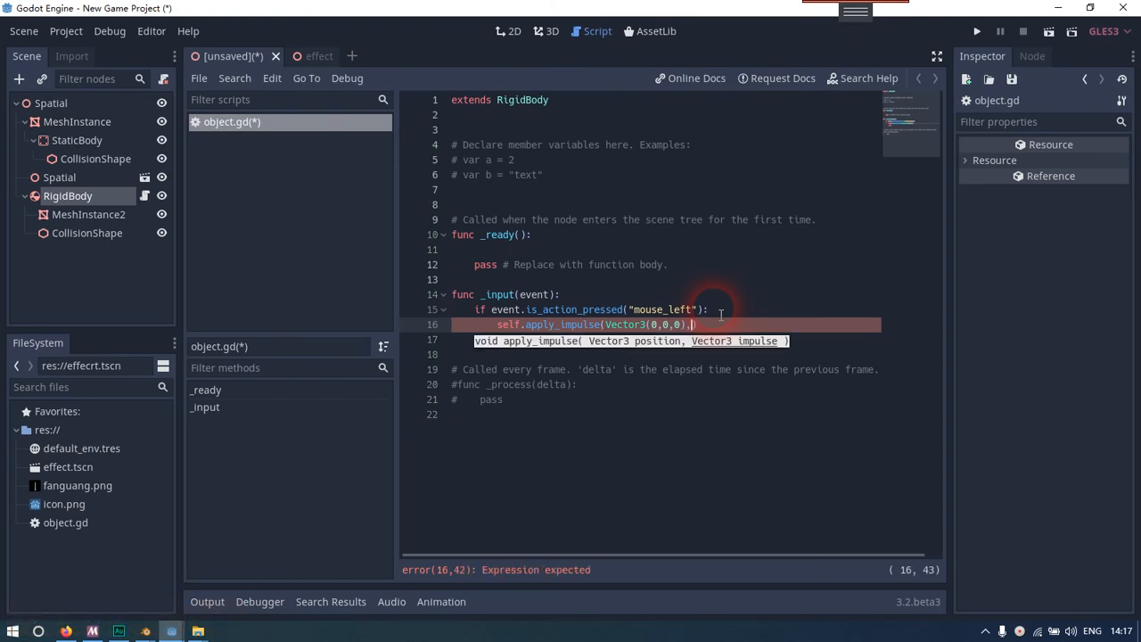
text(vector)
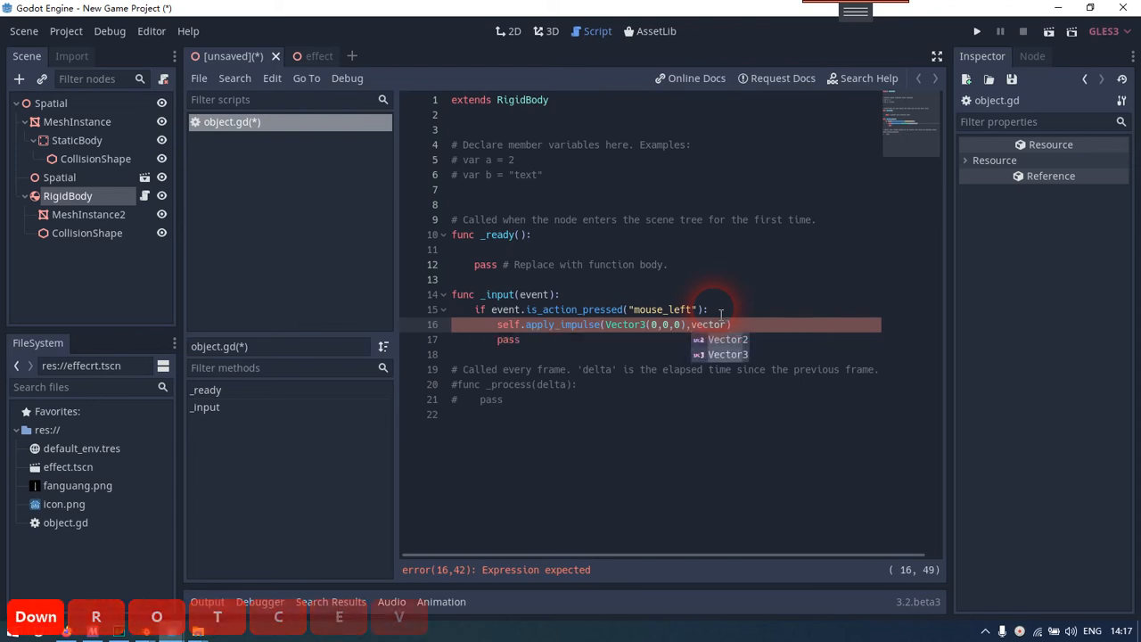
Enter Vector3(0.5,1,0) as the impulse argument of apply_impulse
key(Tab)
text(*)
key(BackSpace)
text(()
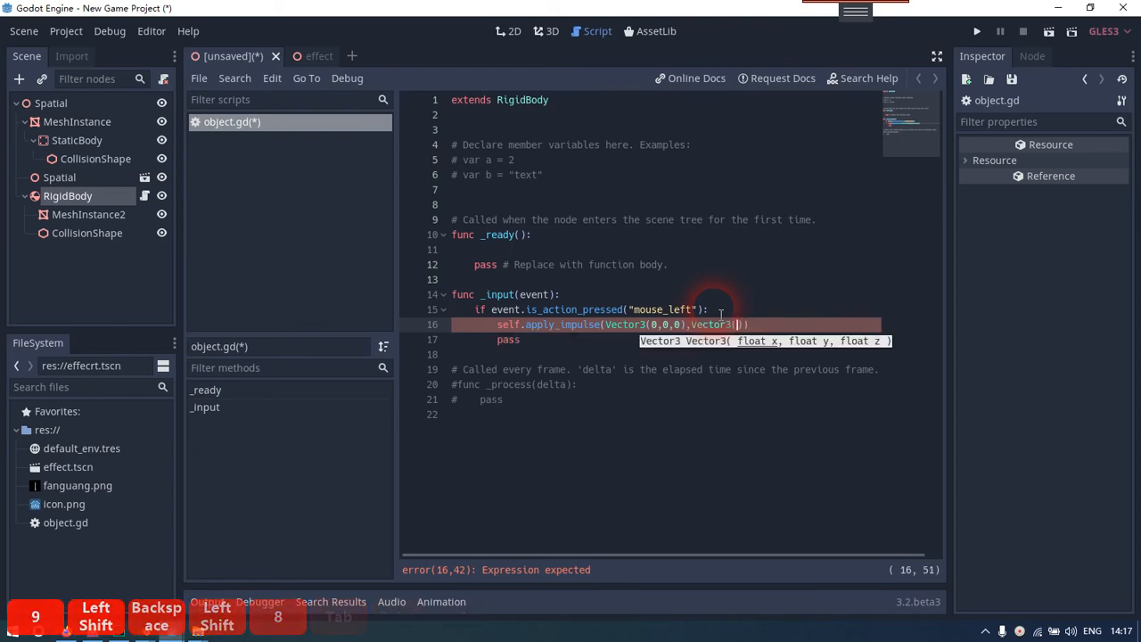
text(0.)
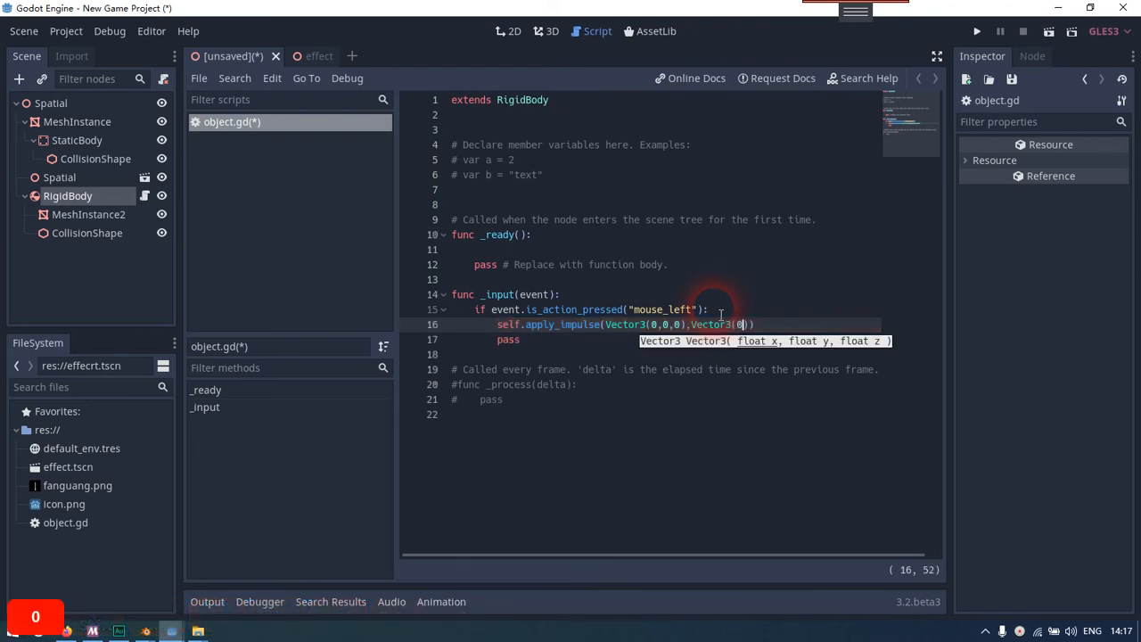
text(5,)
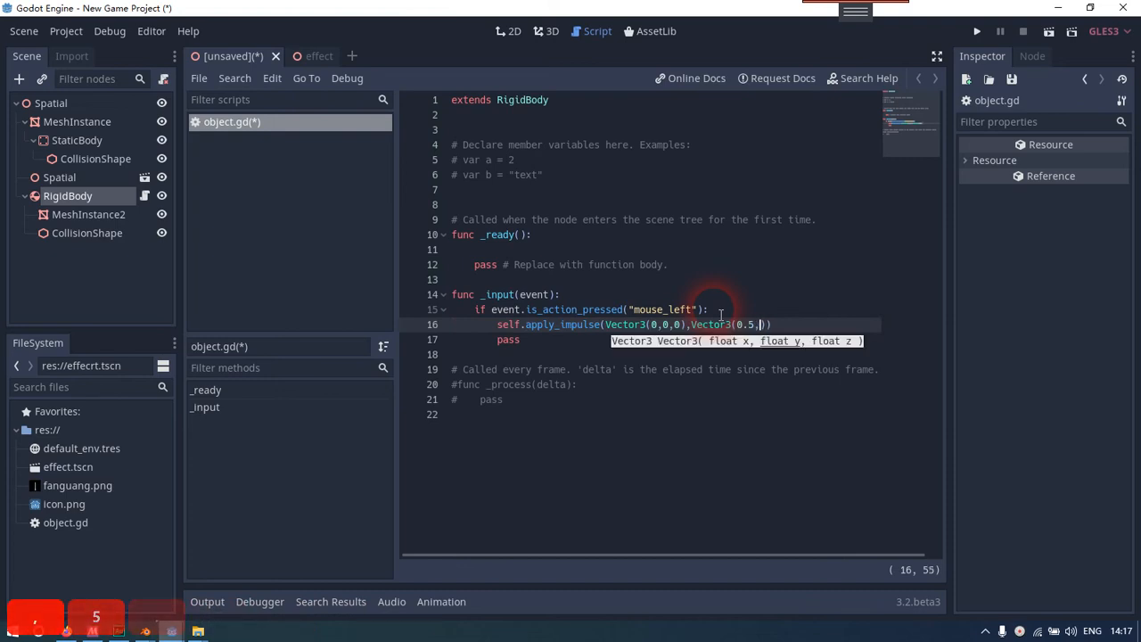
text(1,0)
key(Down)
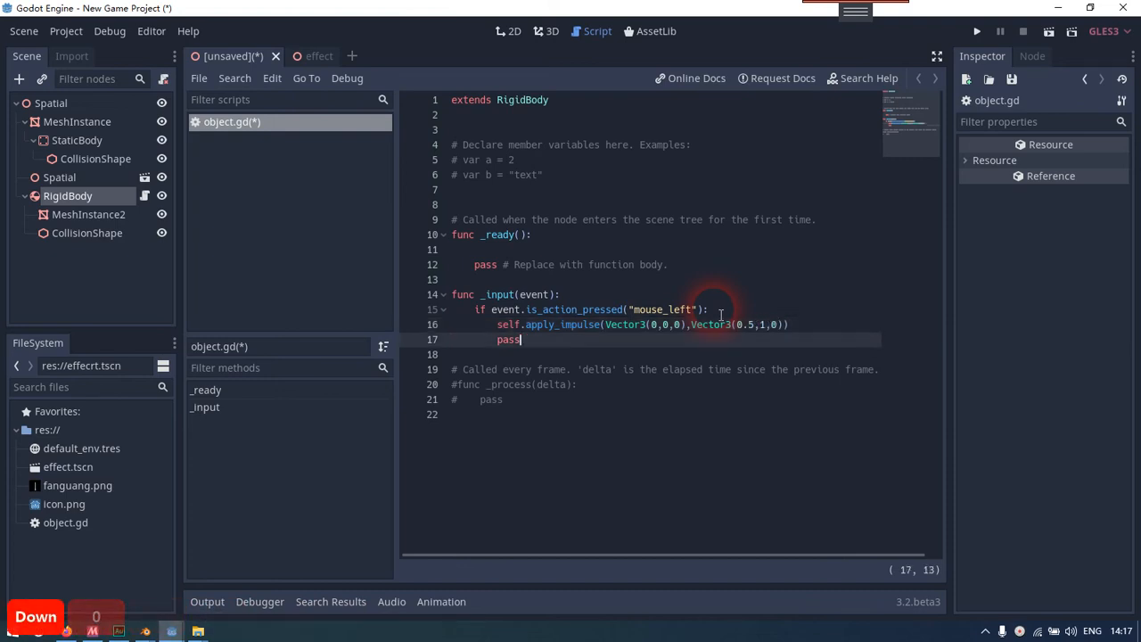
key(Up)
key(End)
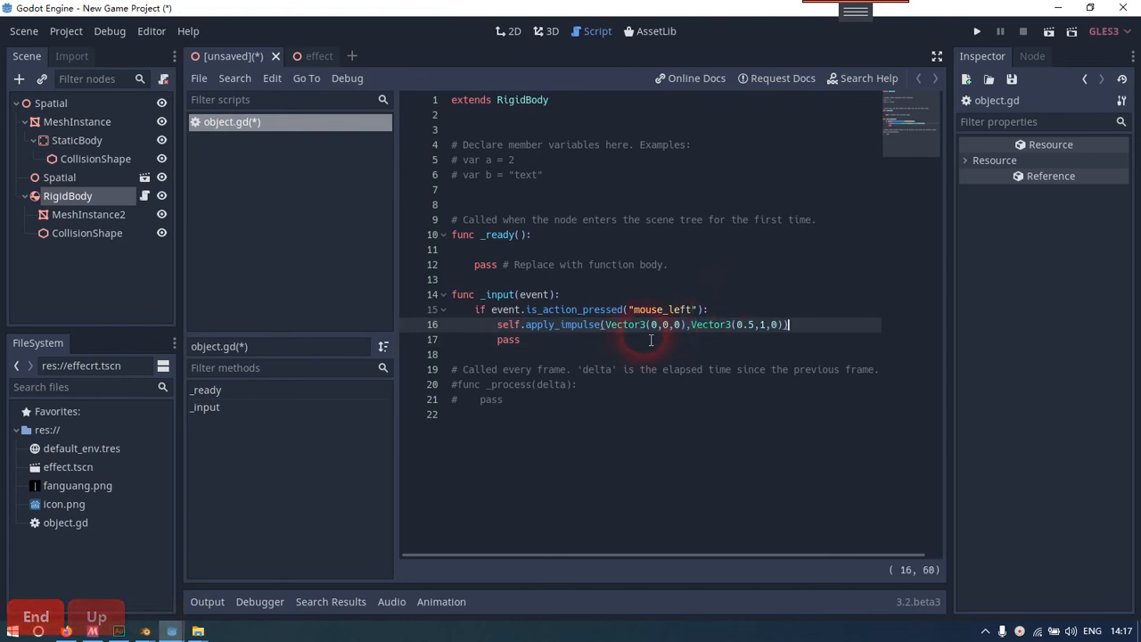
Run the current scene, saving it as Spatial.tscn, and close the game window
click(1048, 31)
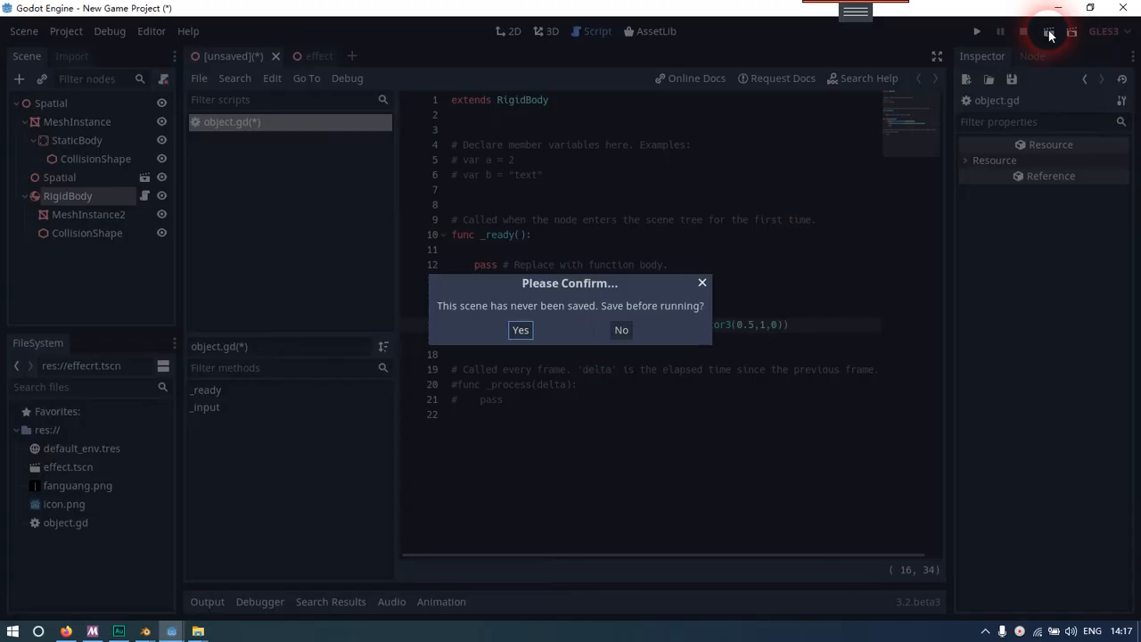
click(525, 332)
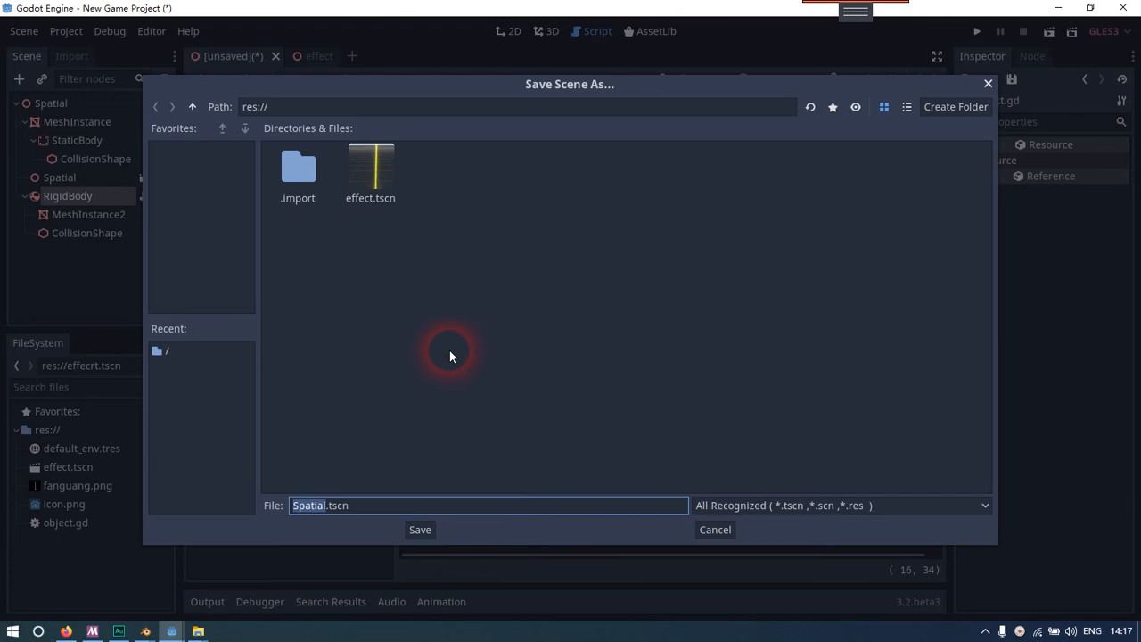
click(419, 529)
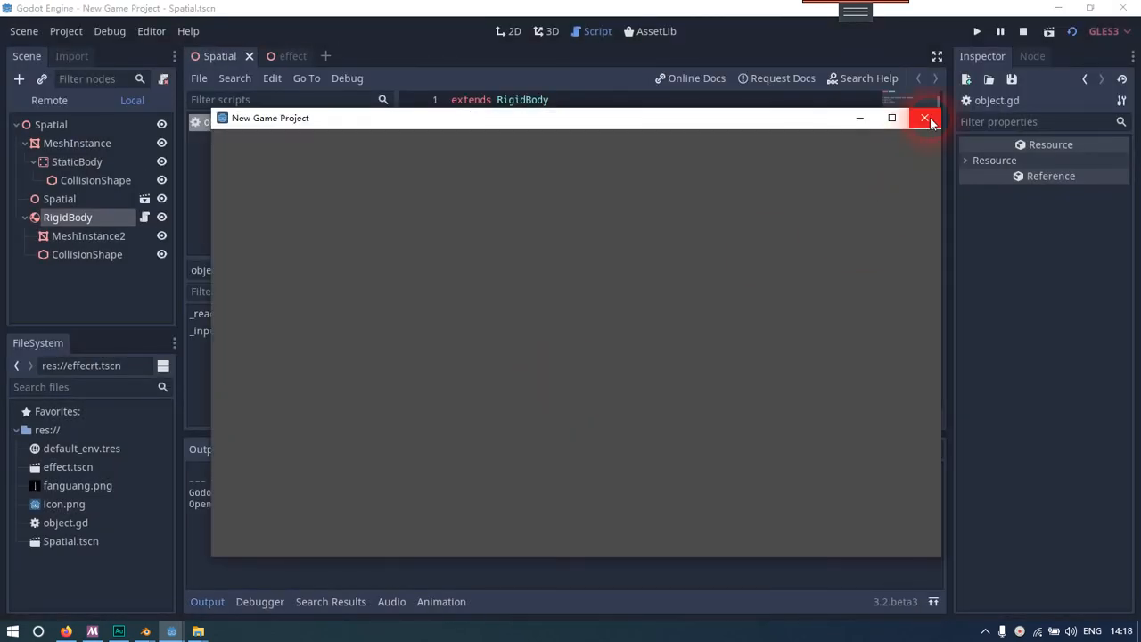
click(925, 118)
click(578, 205)
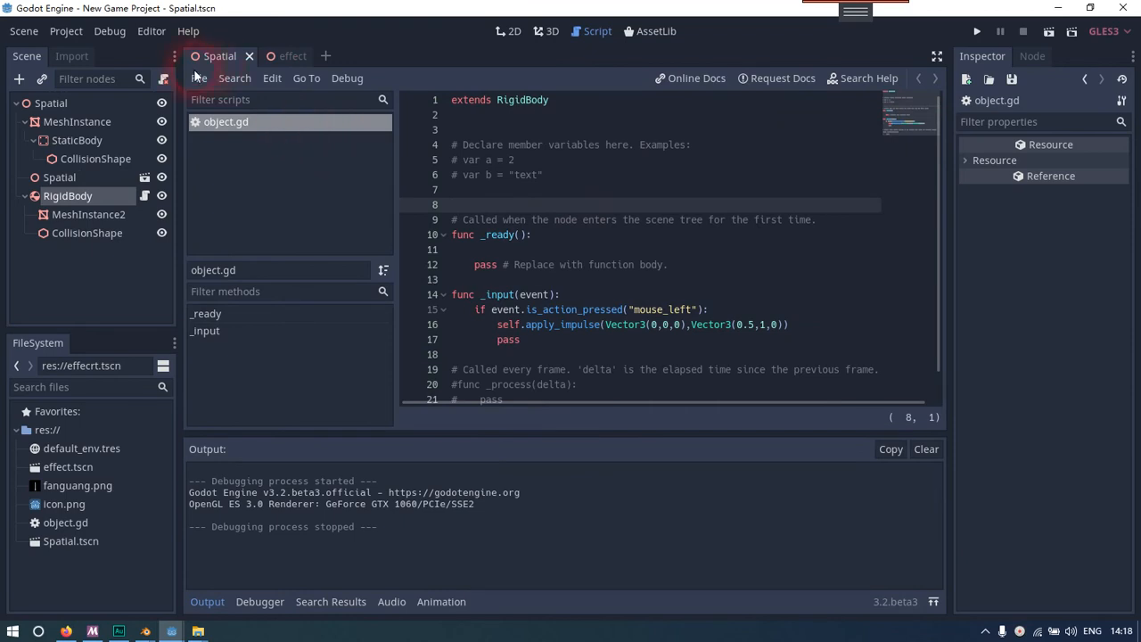
Add a Camera node as a child of the root Spatial node and select it
right_click(85, 106)
click(110, 122)
text(came)
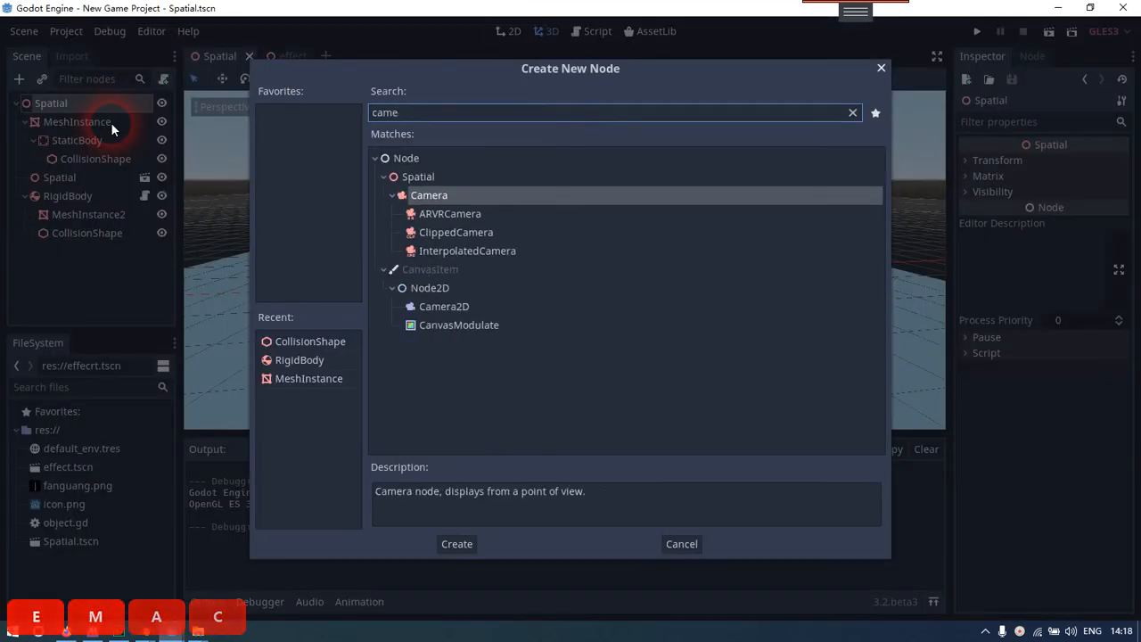
key(Return)
click(96, 254)
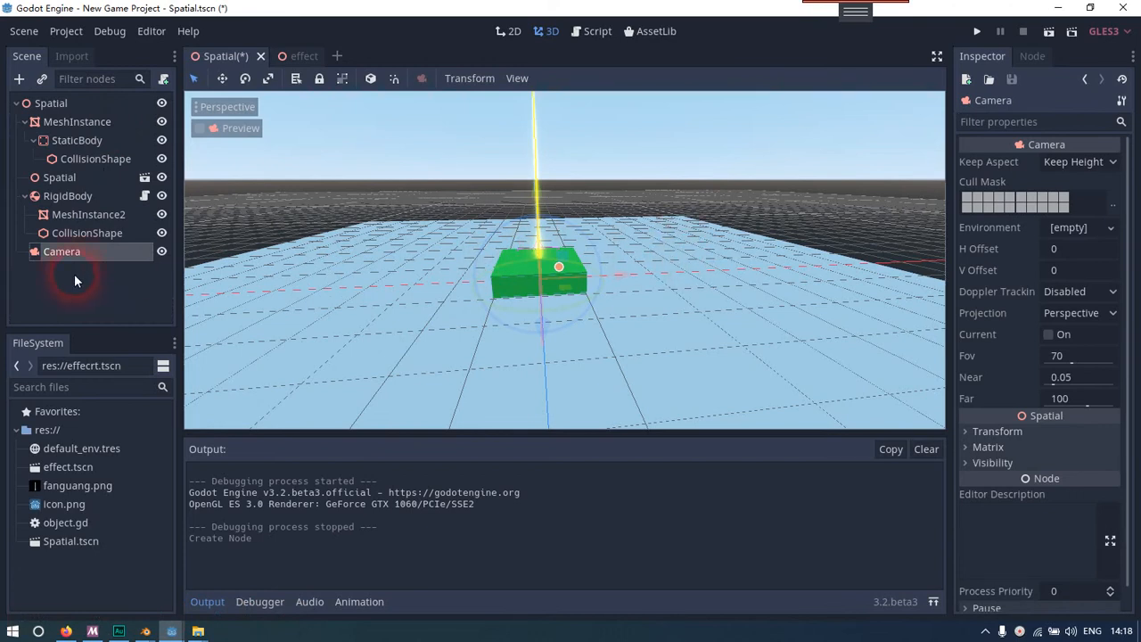
Move the camera back from the green slab and raise it to frame the slab and the light beam
right_drag(827, 273, 571, 316)
key(a)
drag(608, 314, 831, 171)
right_drag(869, 222, 927, 240)
key(w)
key(s)
right_drag(565, 259, 566, 312)
key(shift+s)
key(shift+d)
drag(597, 247, 716, 255)
drag(642, 154, 651, 108)
drag(687, 151, 671, 133)
Run the scene to test the slab and light beam through the new camera, and close the game window
click(1048, 31)
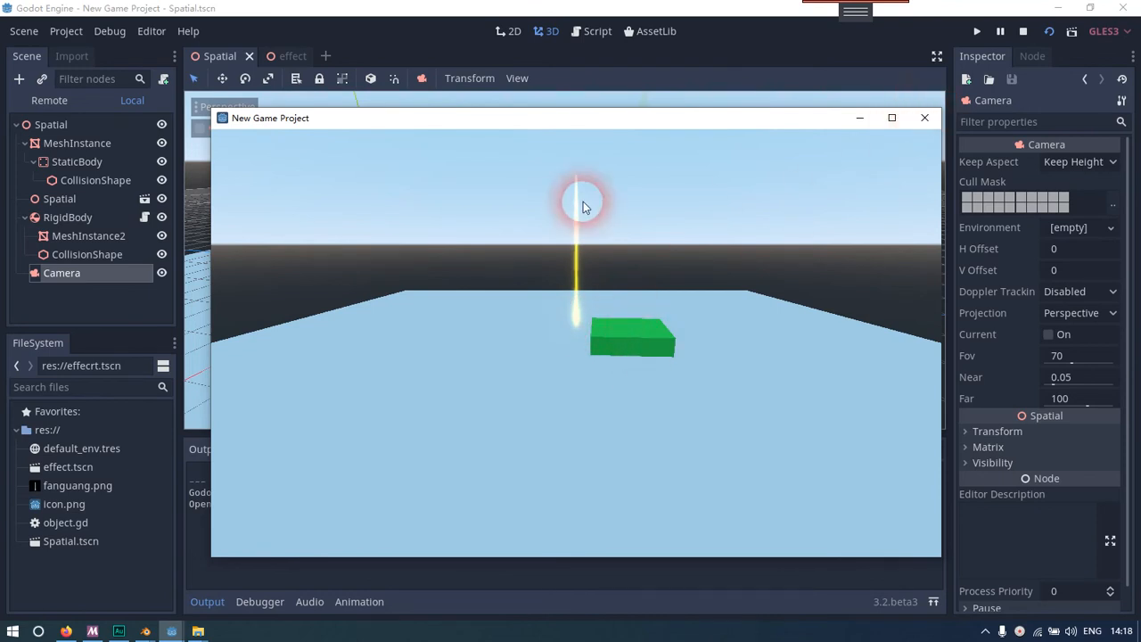
click(924, 118)
Select the effect.tscn instance and examine its placement relative to the green slab from several angles
click(75, 196)
click(64, 253)
click(80, 177)
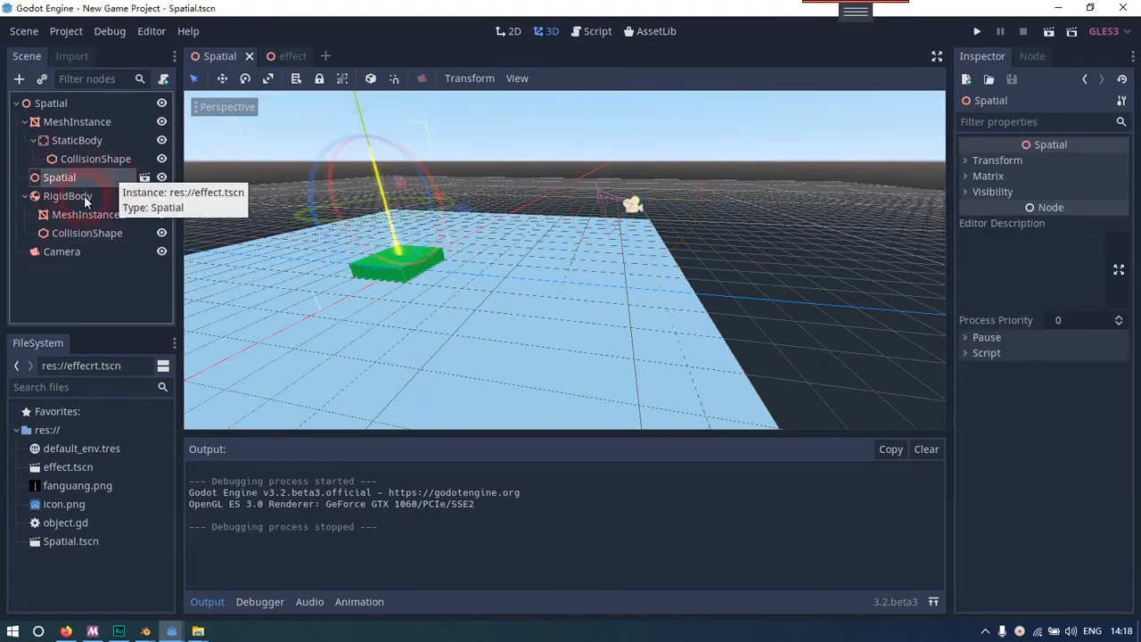
right_drag(369, 290, 292, 284)
key(d)
key(d)
key(w)
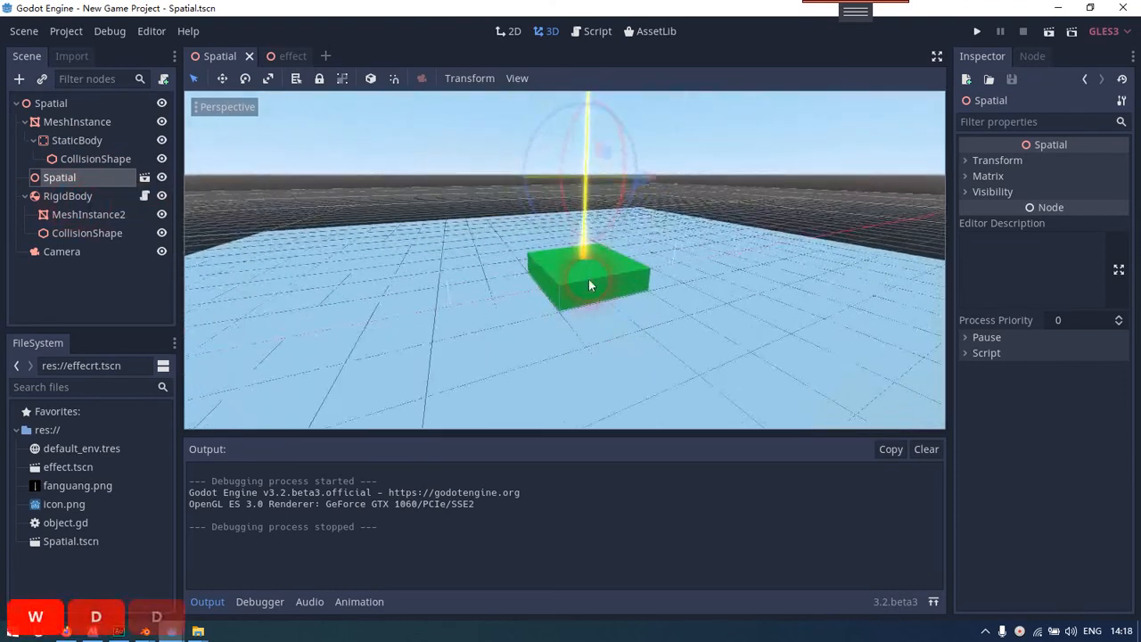
key(shift+s)
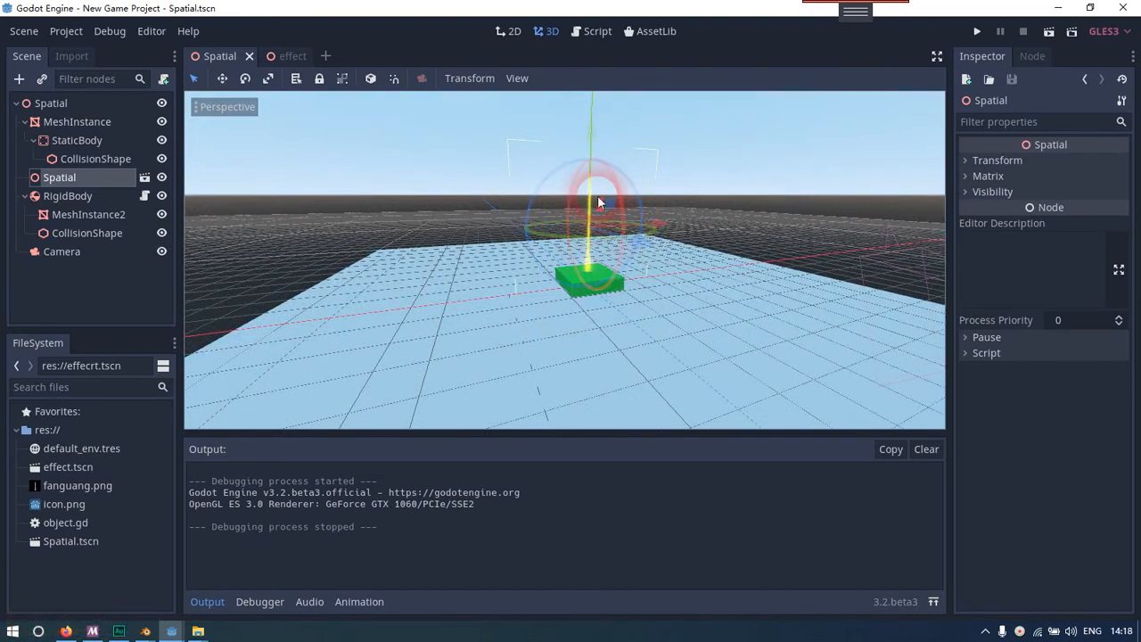
right_drag(616, 287, 606, 289)
key(w)
key(w)
key(d)
key(a)
key(s)
key(d)
right_drag(571, 321, 573, 321)
key(a)
key(w)
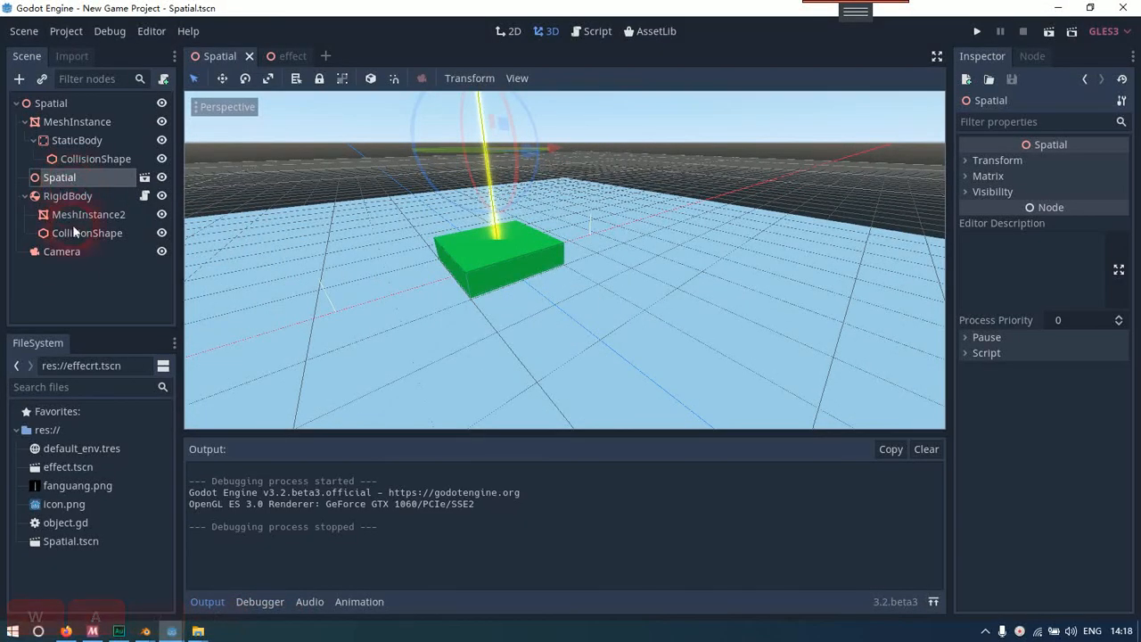
Add a RemoteTransform node as a child of the RigidBody
click(64, 197)
right_drag(318, 234, 318, 234)
key(s)
key(w)
key(shift)
key(a)
key(d)
key(a)
key(d)
key(s)
key(shift)
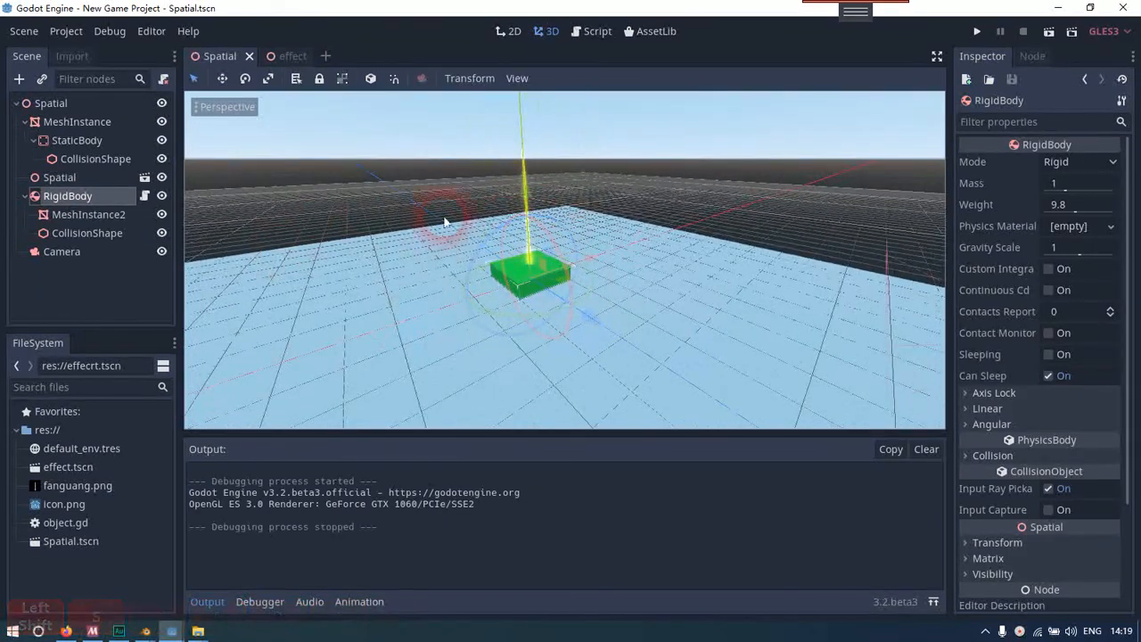
right_click(47, 200)
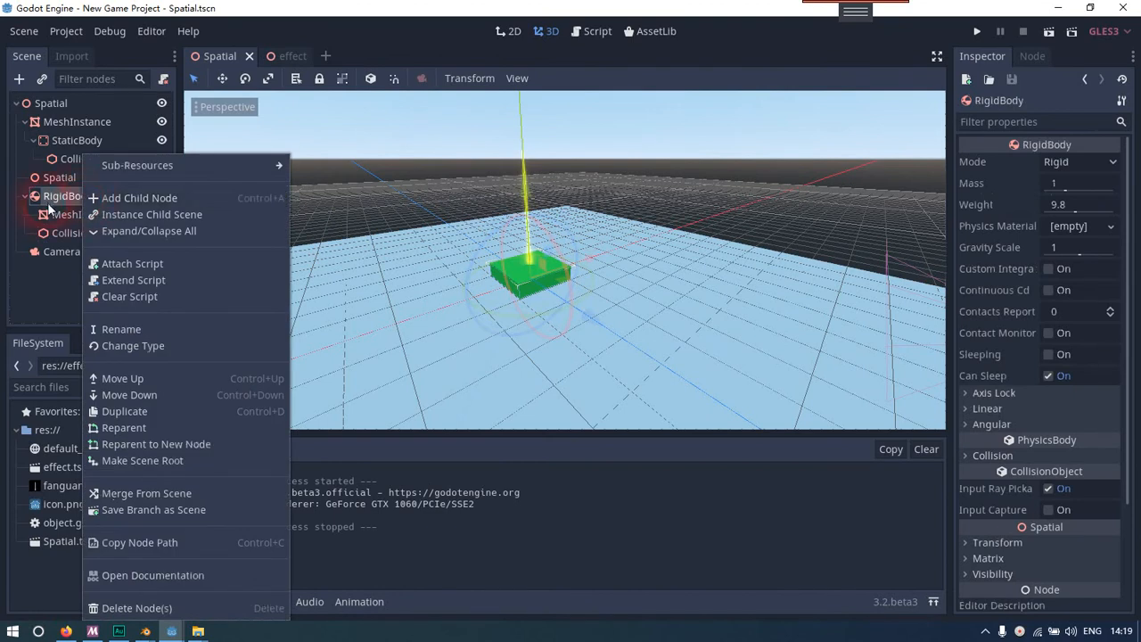
click(112, 197)
text(re)
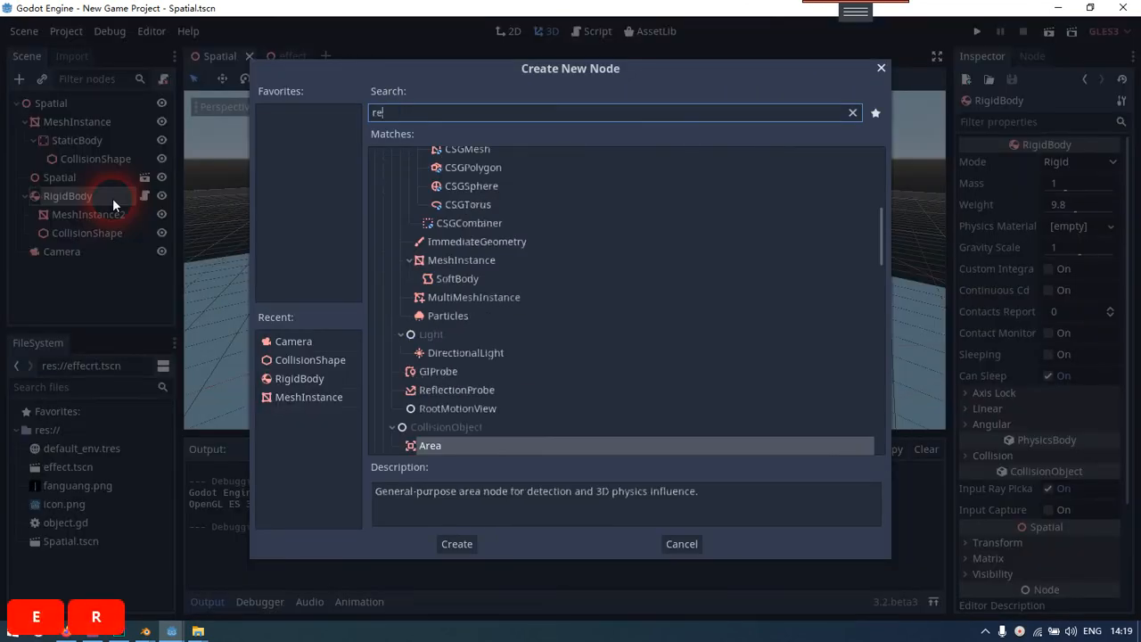
text(mote)
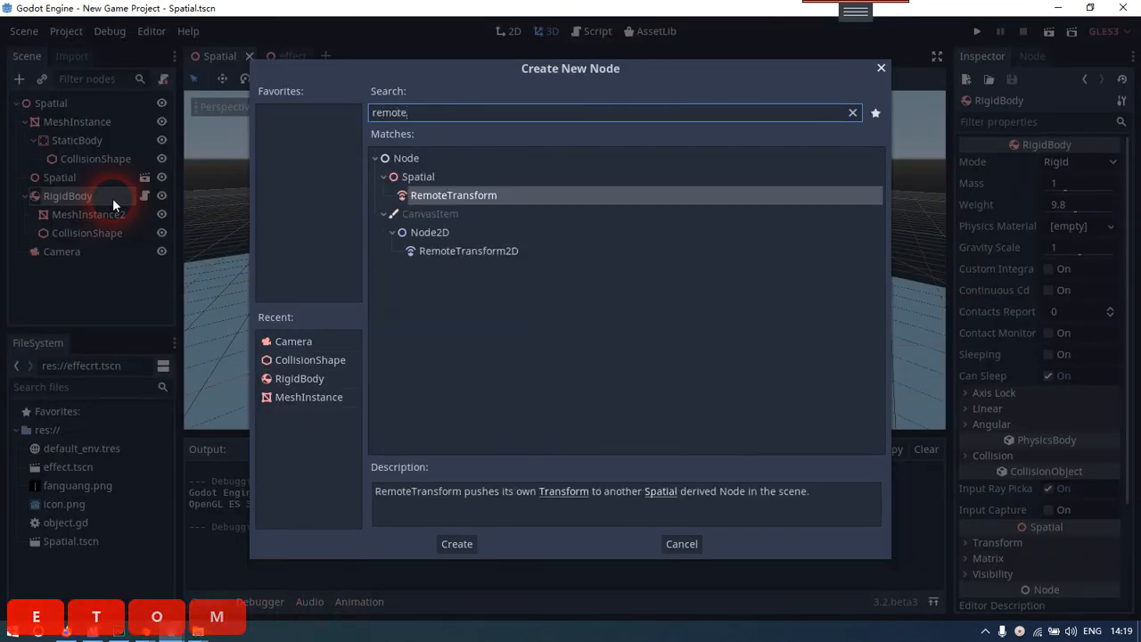
key(Return)
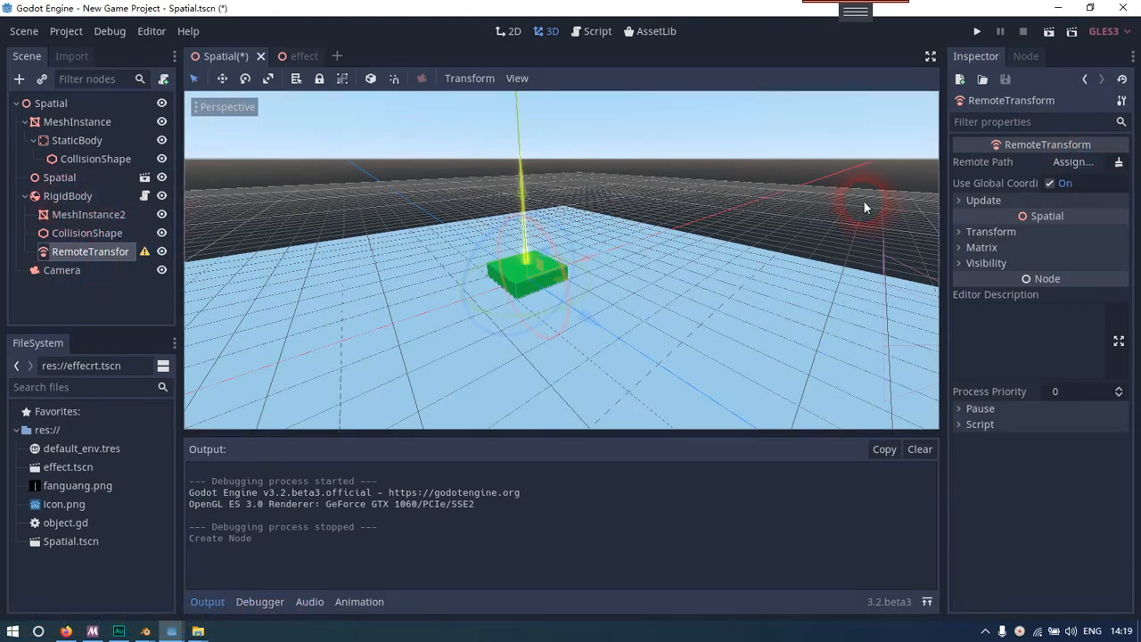
Set the RemoteTransform's remote path to the Spatial effect instance
click(1076, 164)
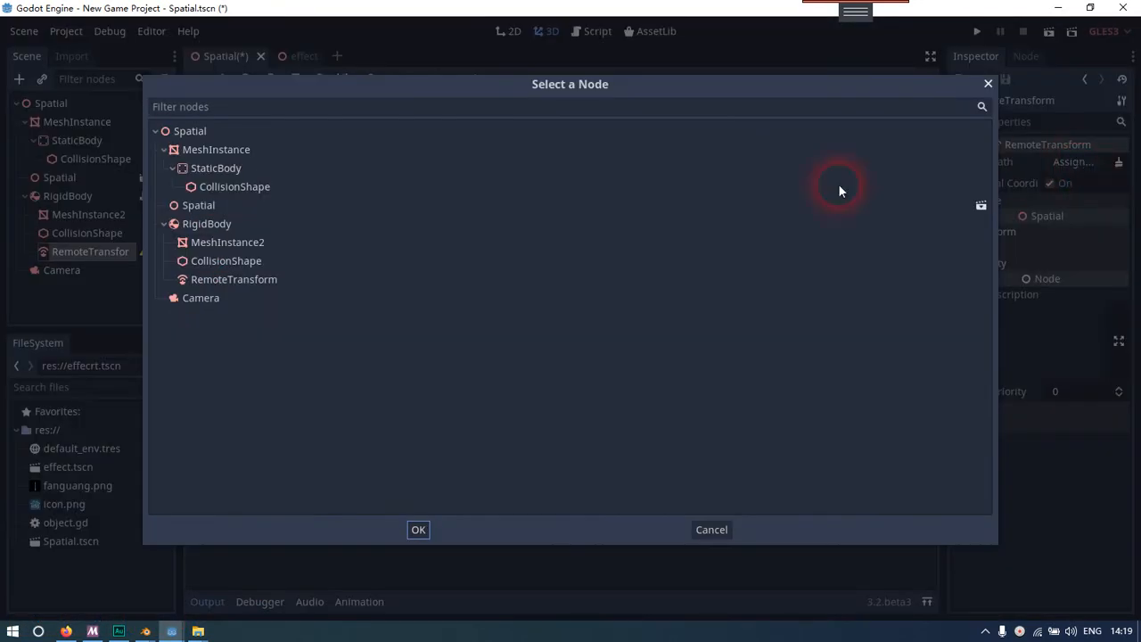
click(214, 205)
click(418, 529)
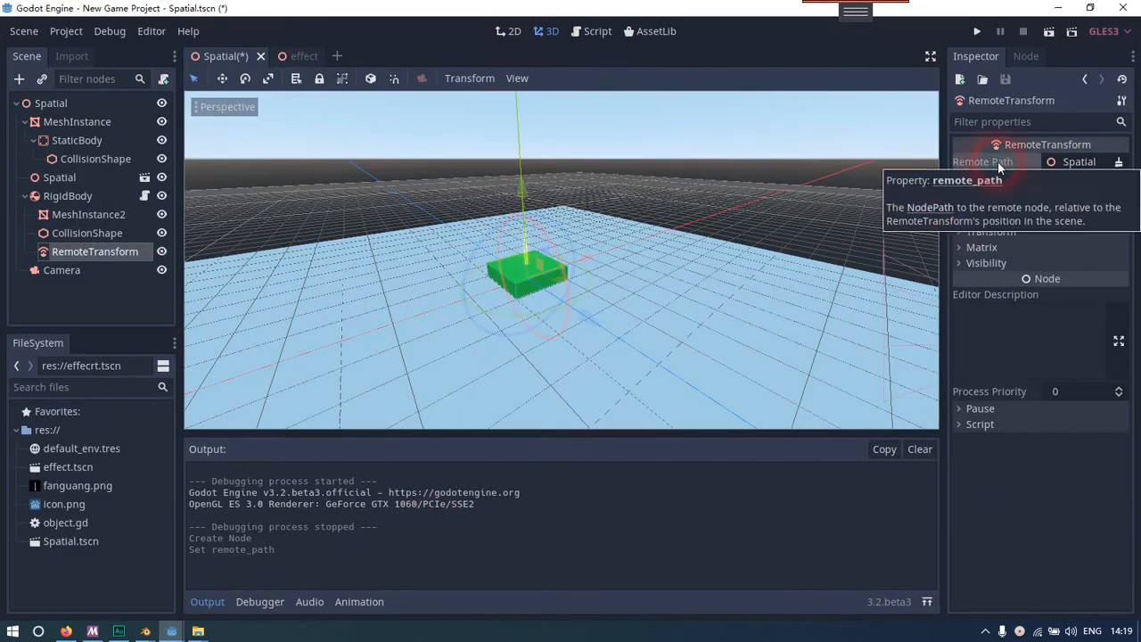
Turn off the rotation and scale updates of the RemoteTransform, leaving only position updates on
click(92, 293)
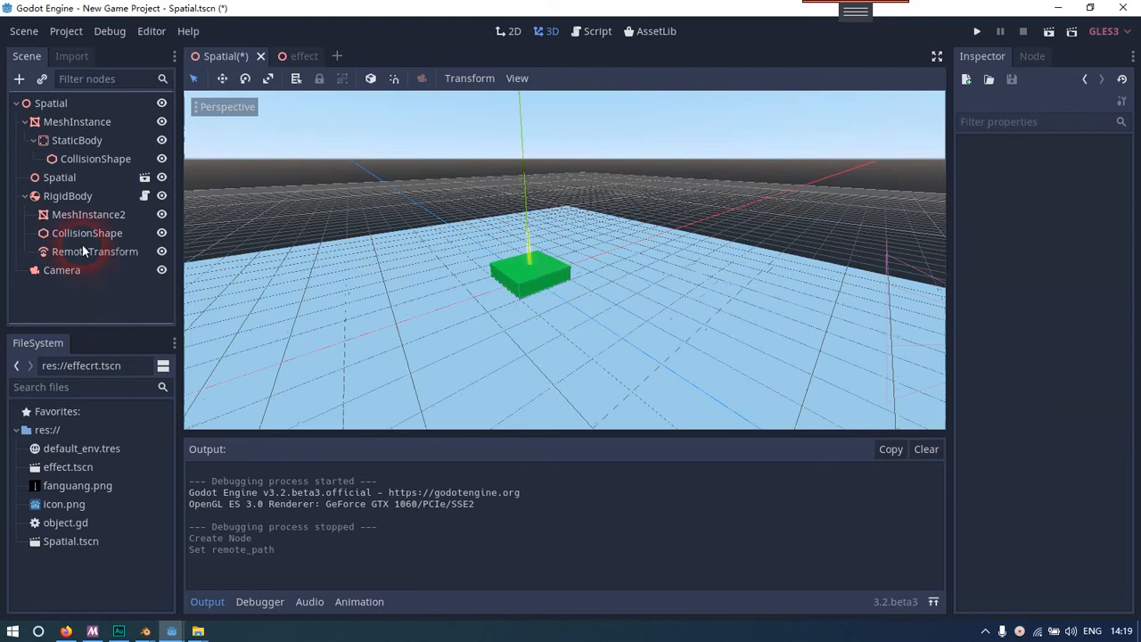
right_drag(567, 272, 567, 319)
key(d)
key(a)
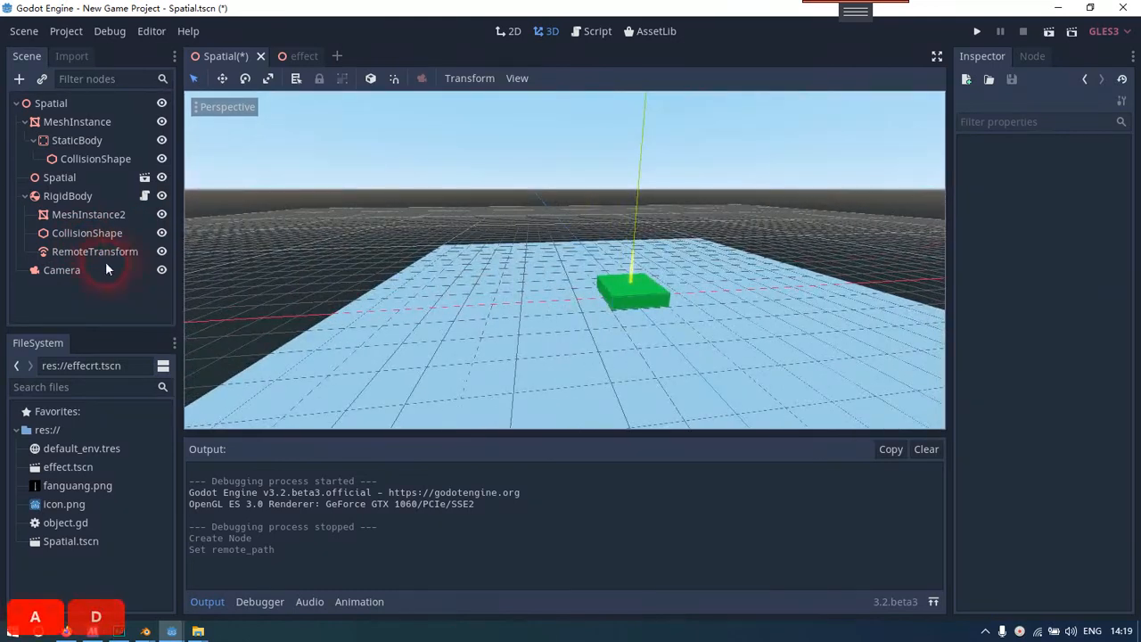
click(99, 253)
click(1018, 201)
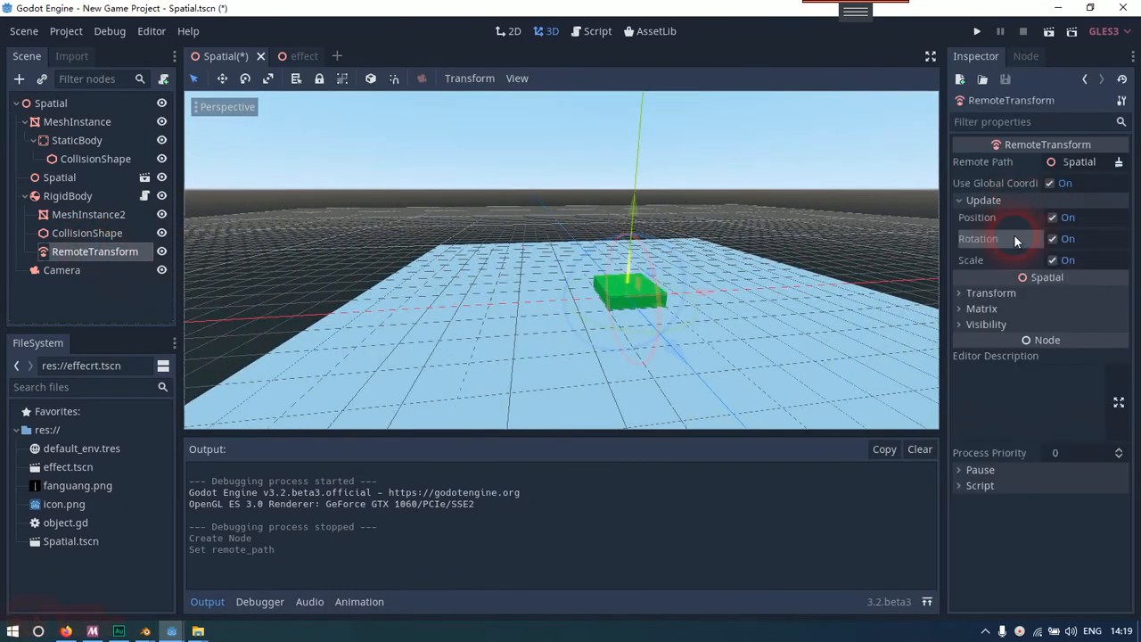
click(1050, 244)
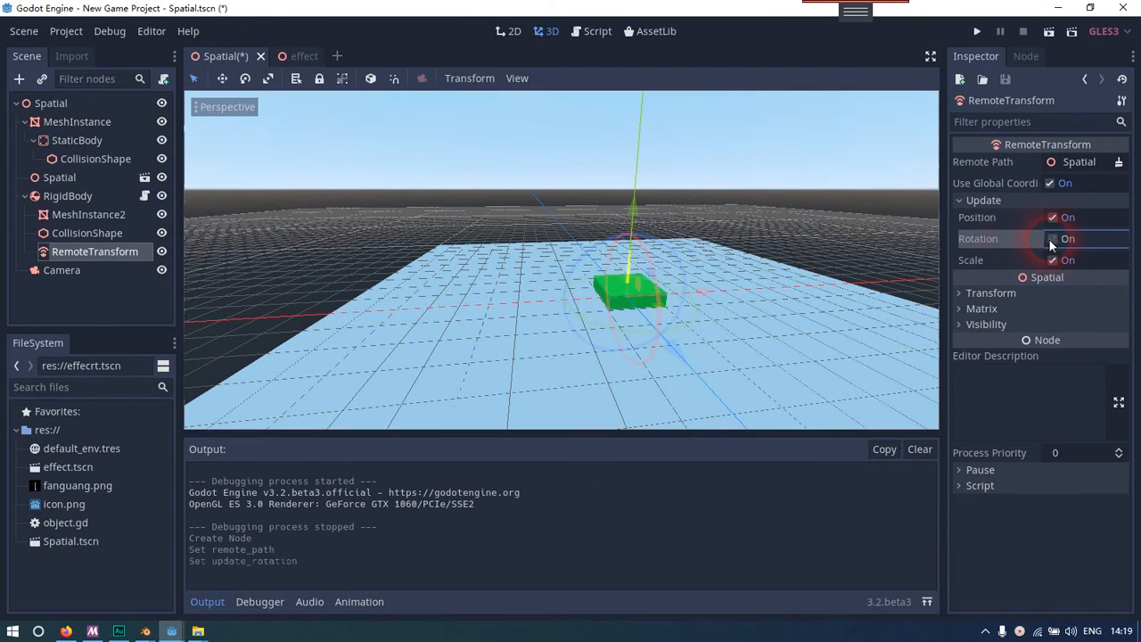
click(1054, 257)
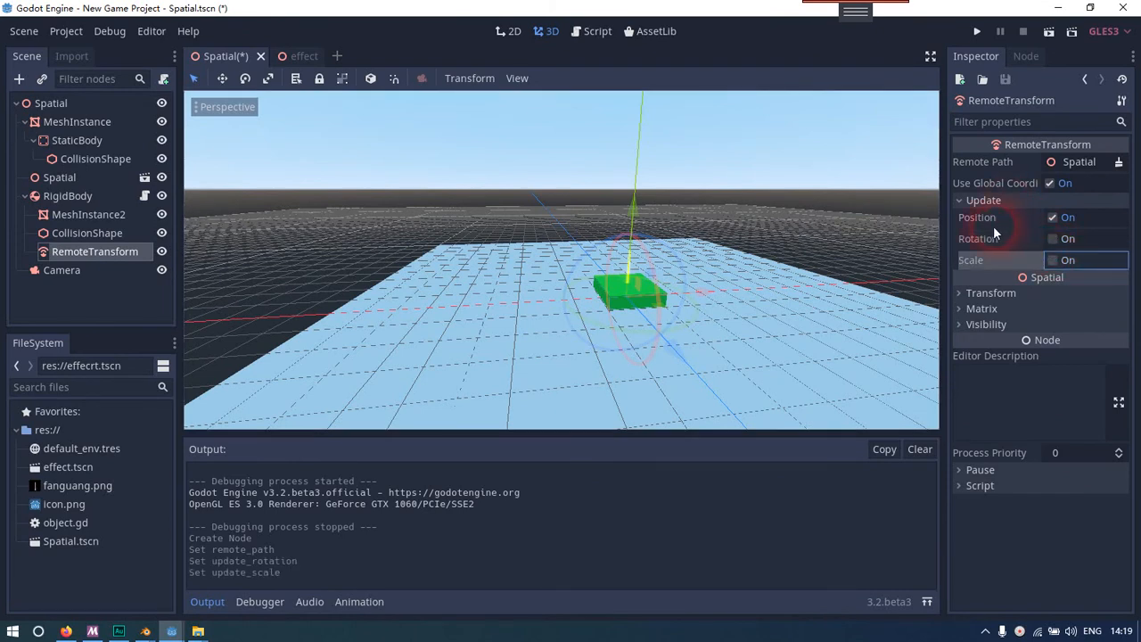
click(1007, 200)
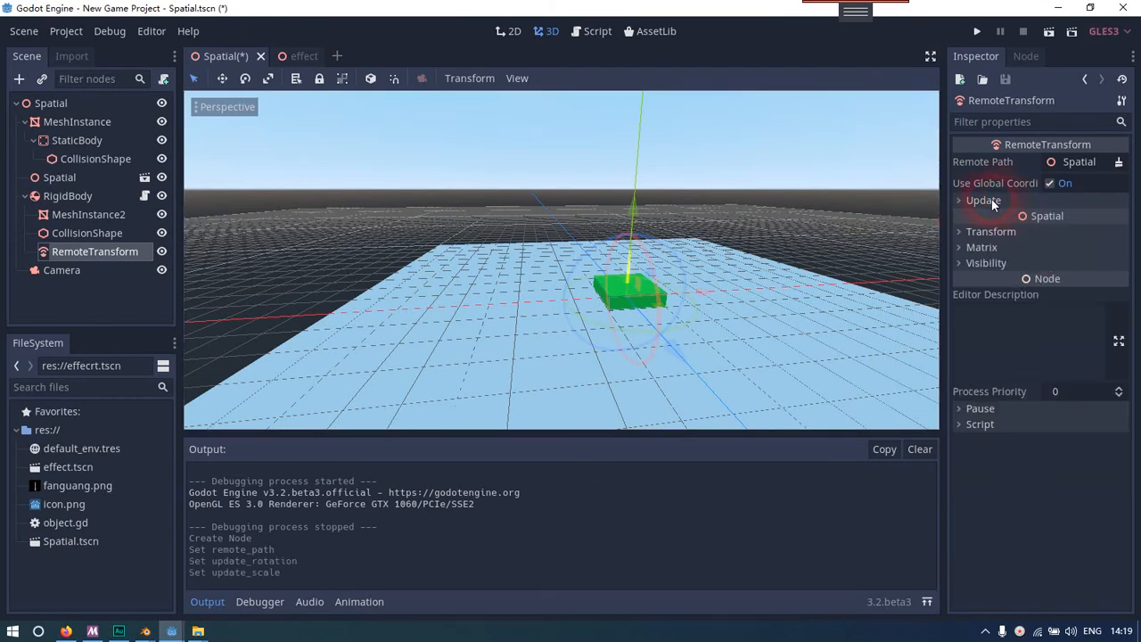
Run the scene to test whether the beam follows the launched slab, close the game window and select the RigidBody
click(1048, 32)
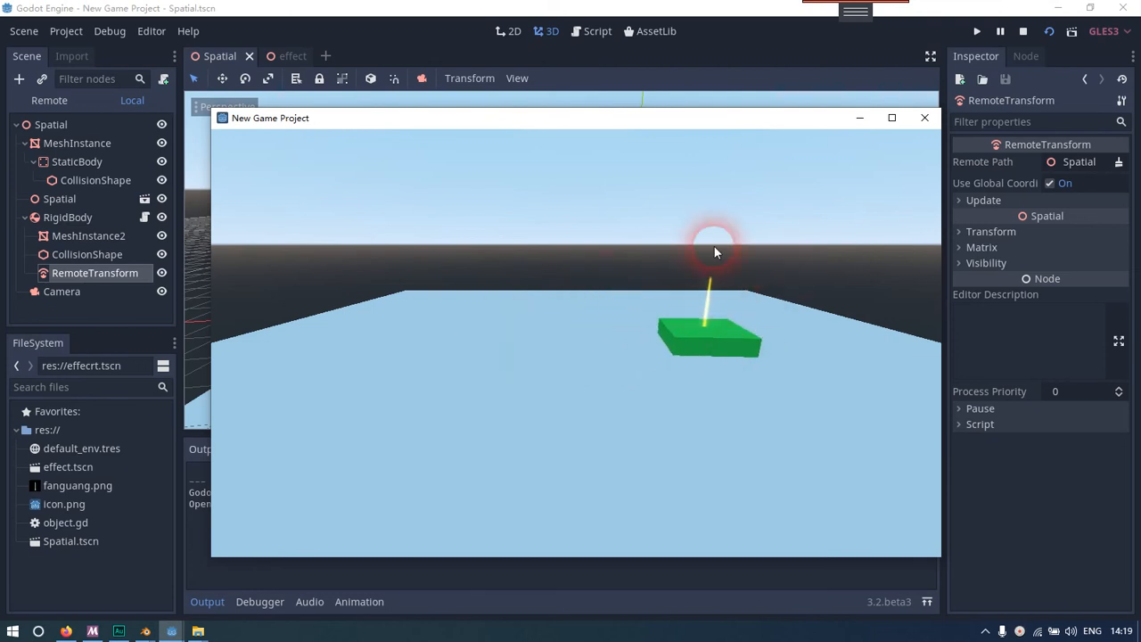
click(934, 120)
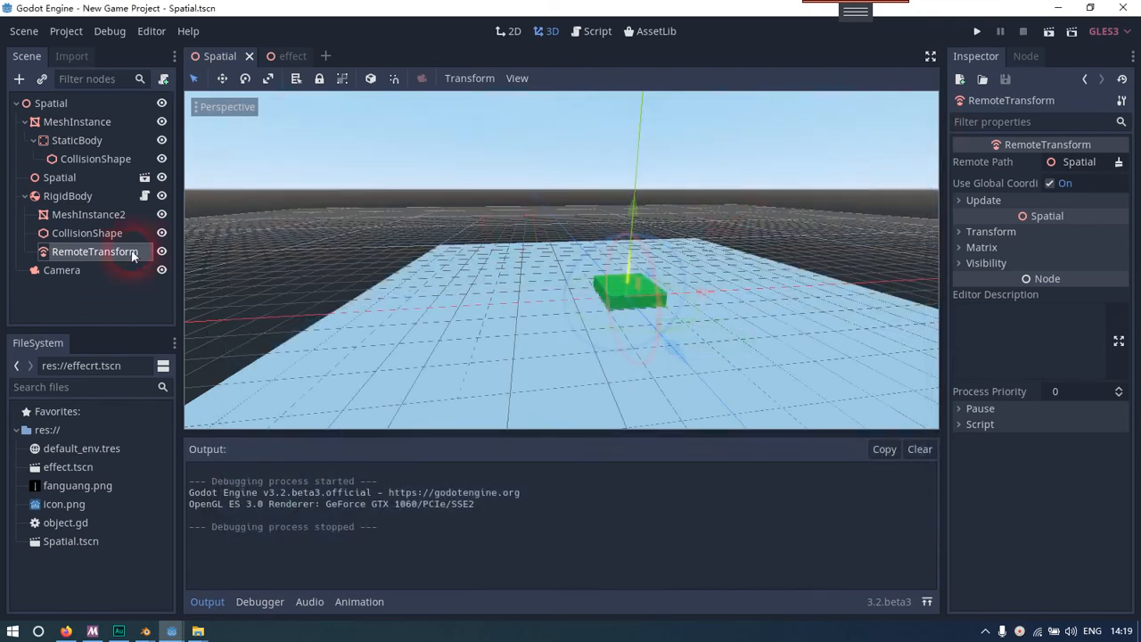
click(97, 233)
click(95, 251)
click(94, 197)
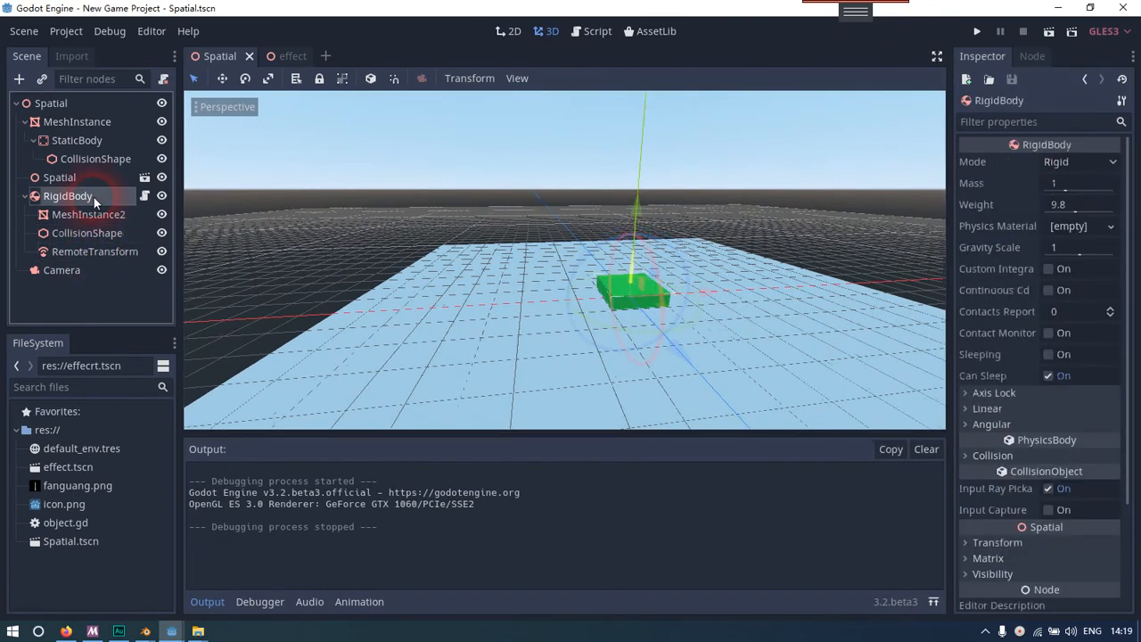
Open the effect scene and set the beam MeshInstance's mesh size to 10 by 10
click(144, 177)
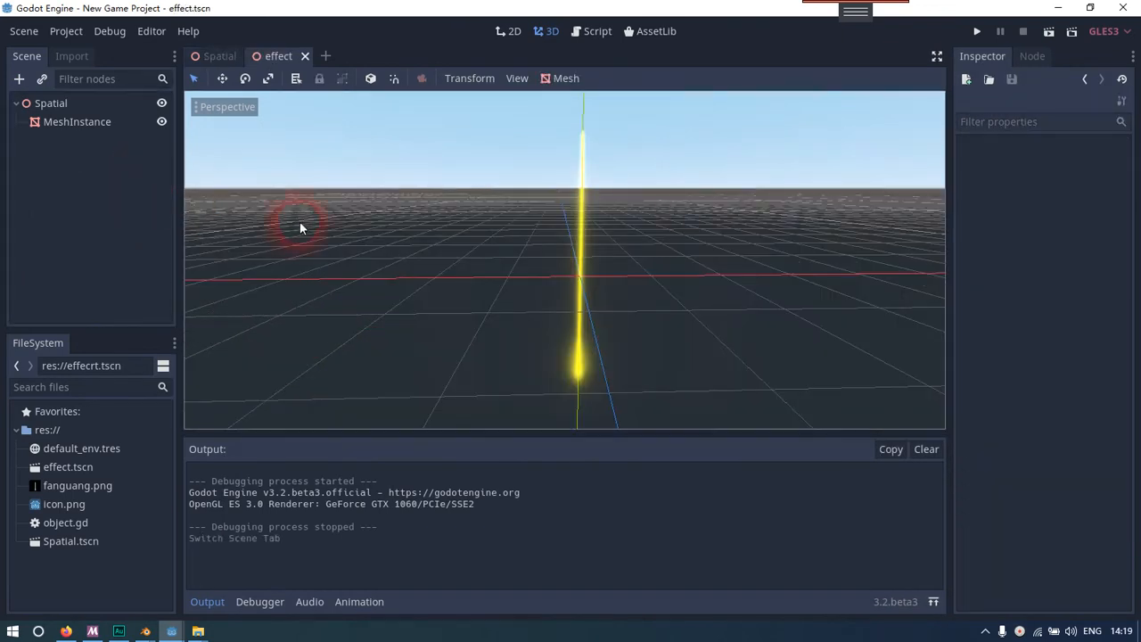
click(112, 124)
click(1073, 318)
text(10)
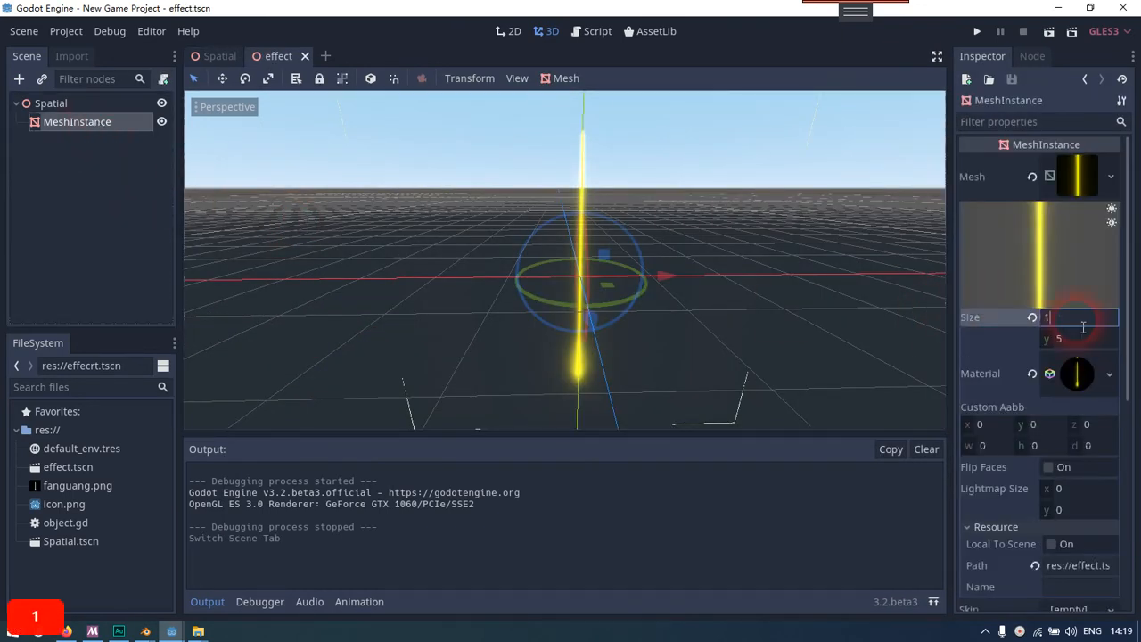
key(Tab)
text(20)
key(BackSpace)
key(BackSpace)
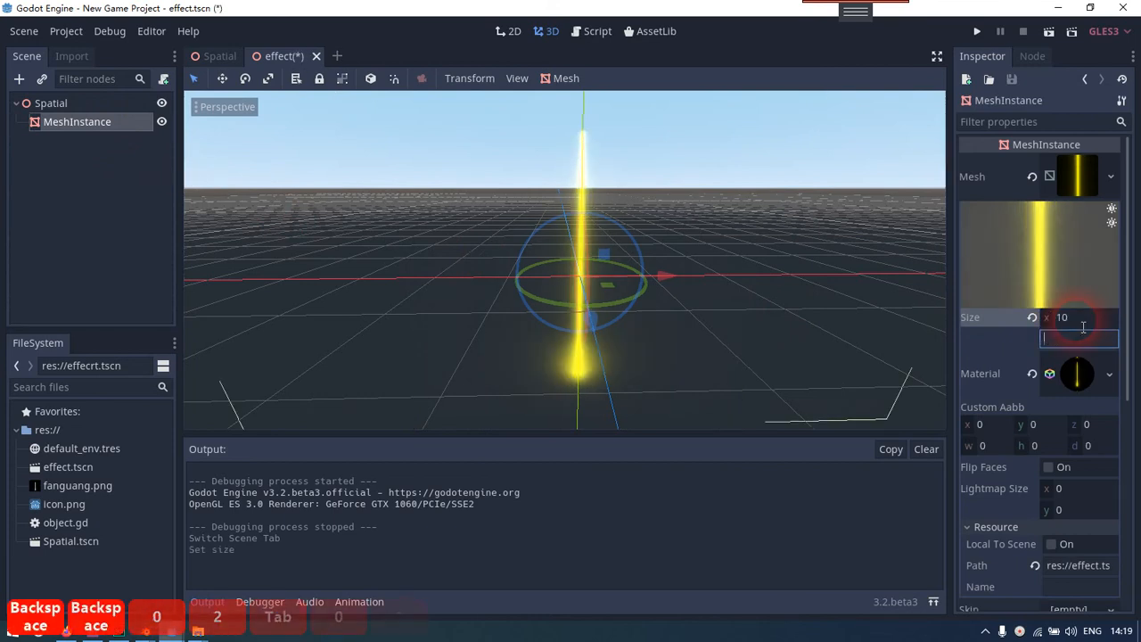
text(10)
key(Return)
Move the enlarged beam mesh up so its lower end sits near the origin, and save the effect scene
right_drag(577, 286, 578, 287)
key(d)
key(s)
right_drag(580, 219, 579, 219)
key(s)
key(w)
right_drag(555, 297, 555, 297)
drag(543, 237, 557, 45)
click(969, 62)
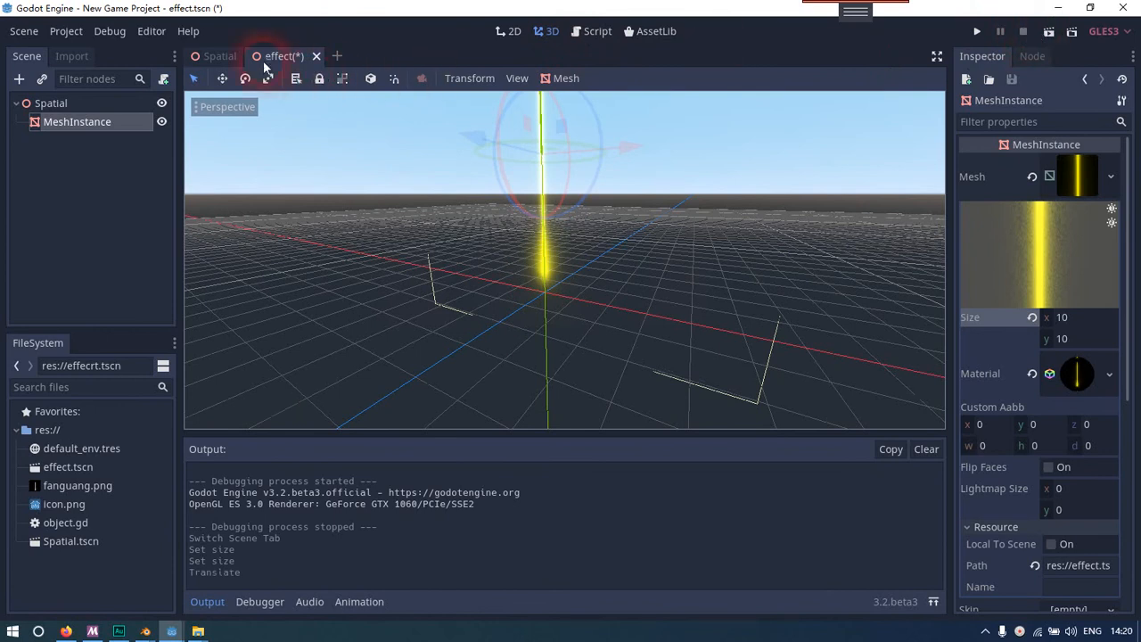
right_drag(582, 120, 561, 308)
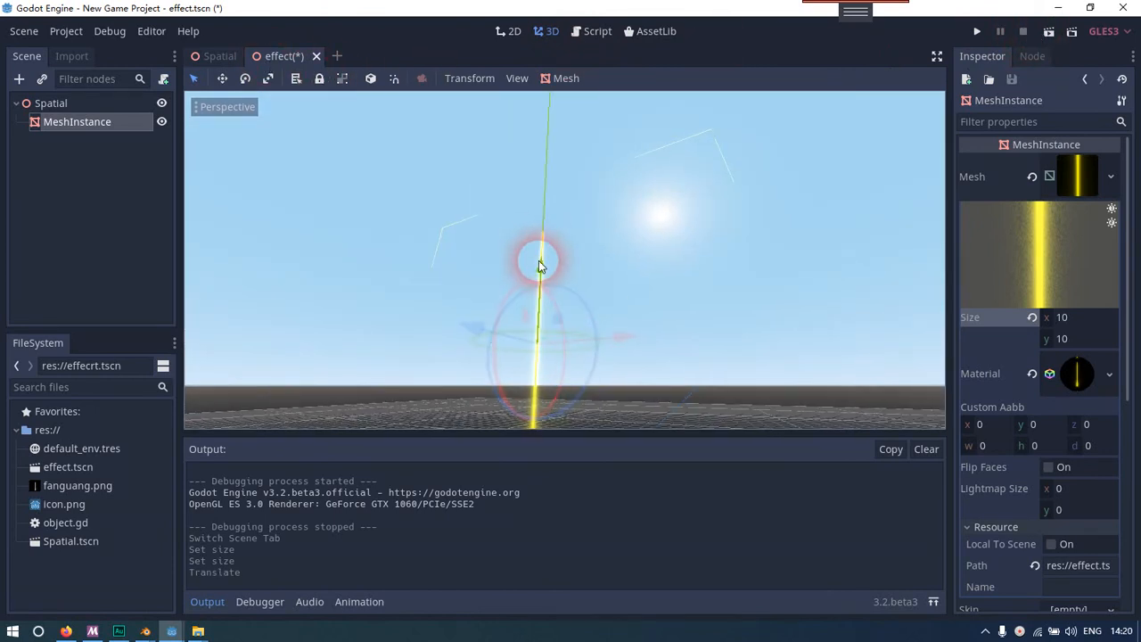
click(538, 260)
right_drag(538, 261, 563, 314)
right_click(291, 59)
click(312, 90)
Return to the main Spatial scene, run it to test the enlarged beam, and close the game window
click(220, 56)
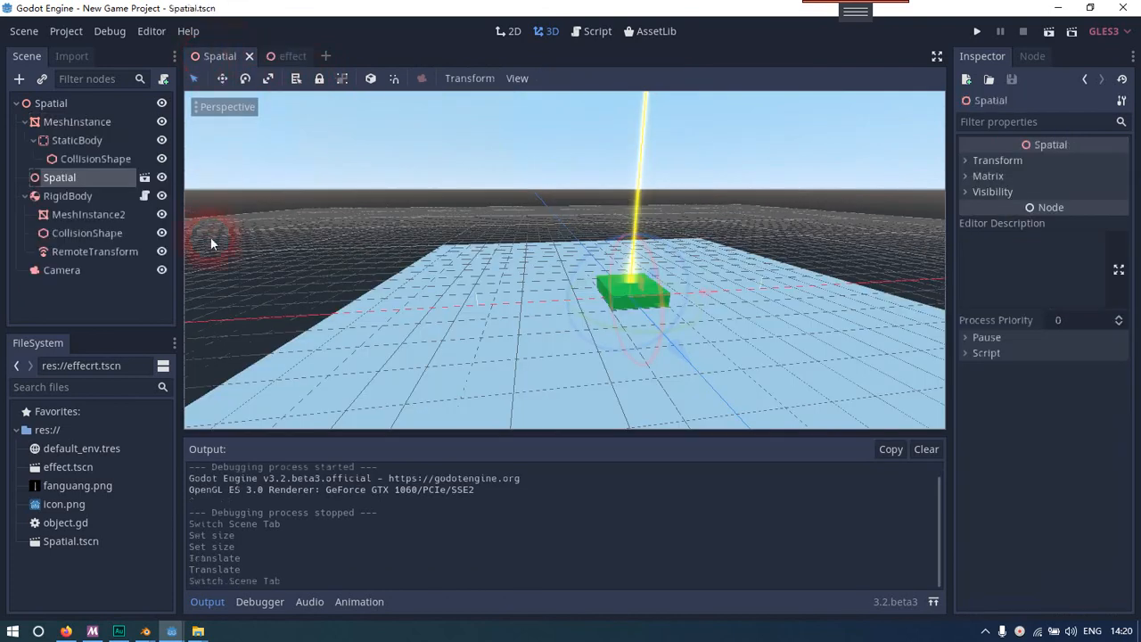
click(1051, 33)
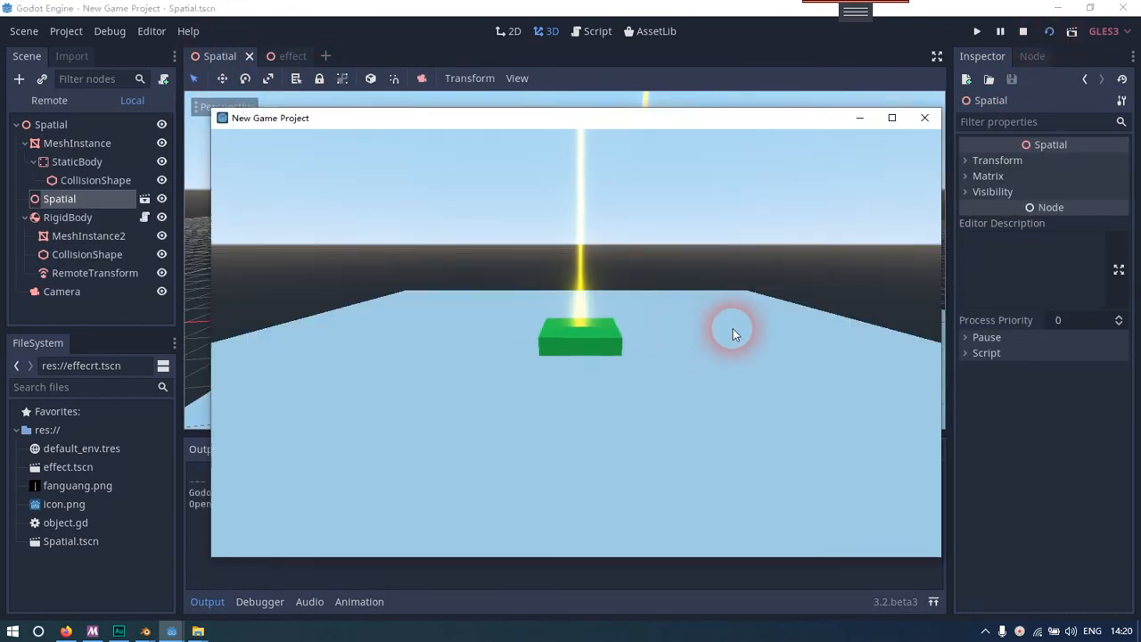
click(927, 119)
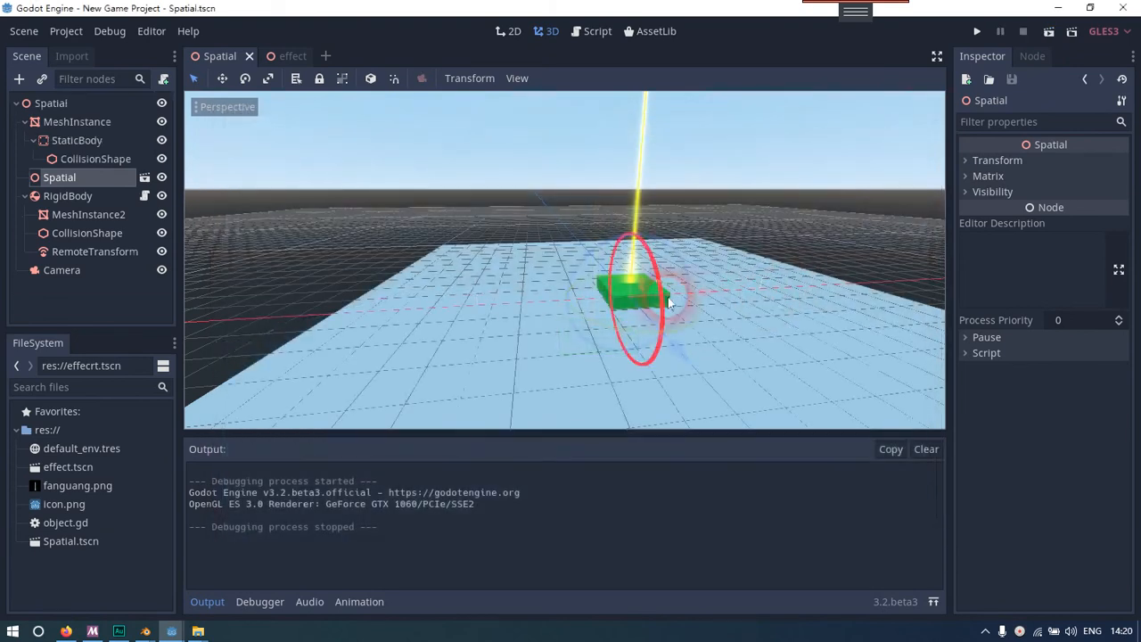
Deselect all nodes and examine the enlarged beam on the green slab from several angles
click(104, 282)
right_drag(570, 268, 597, 261)
key(w)
key(d)
key(s)
key(a)
key(d)
key(s)
key(a)
key(shift)
click(103, 288)
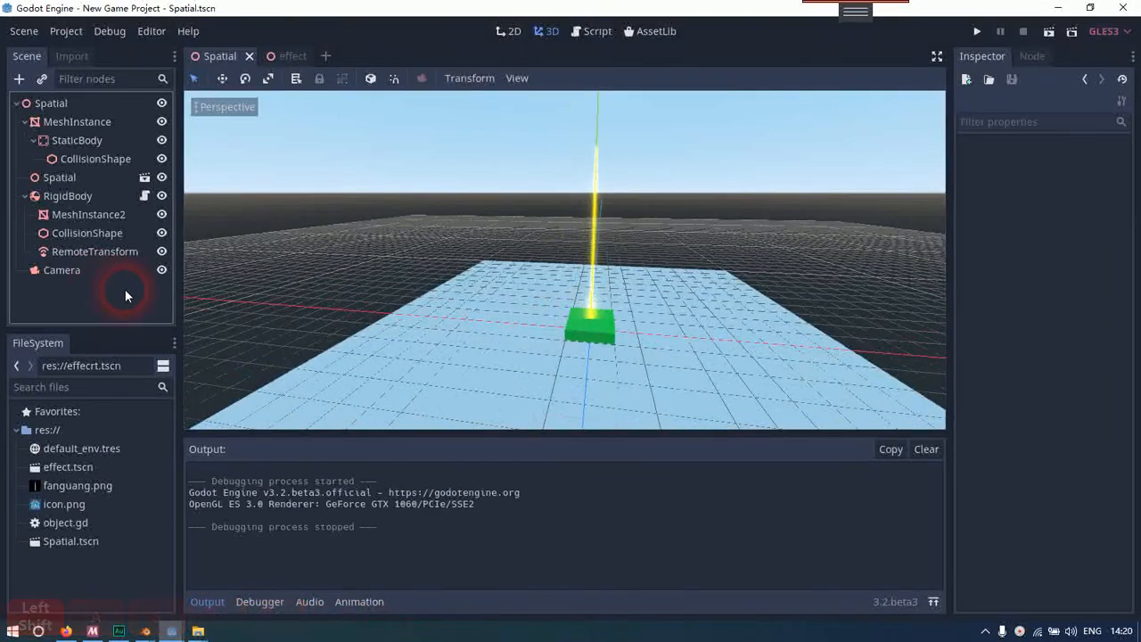
Review the RigidBody and its MeshInstance2, CollisionShape and RemoteTransform children one by one
click(96, 196)
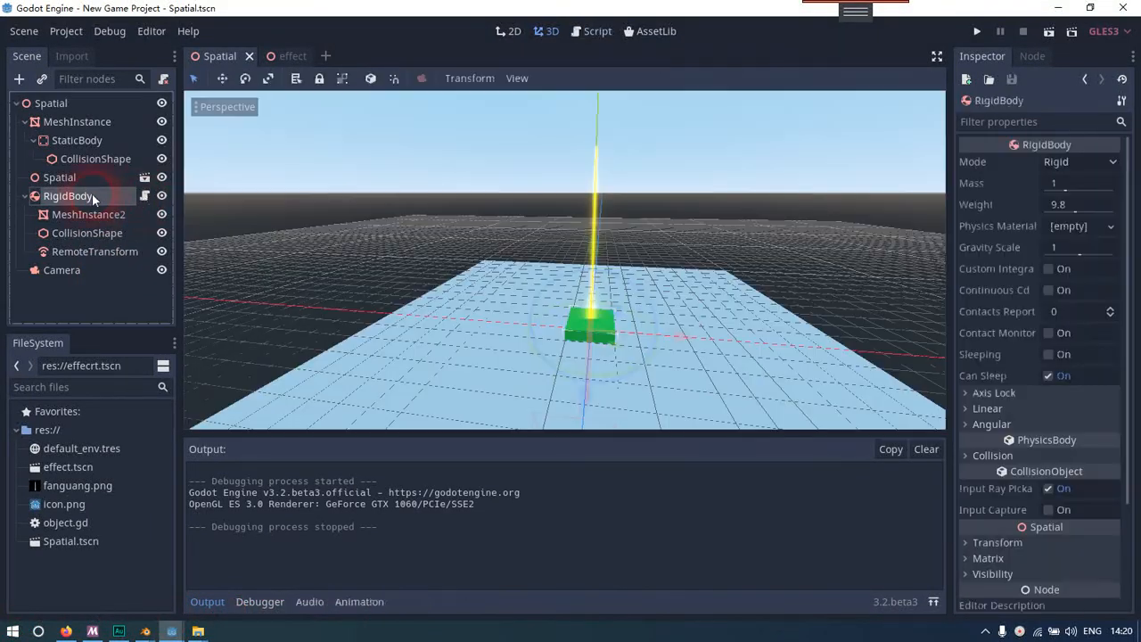
click(89, 233)
click(99, 215)
click(89, 232)
click(94, 253)
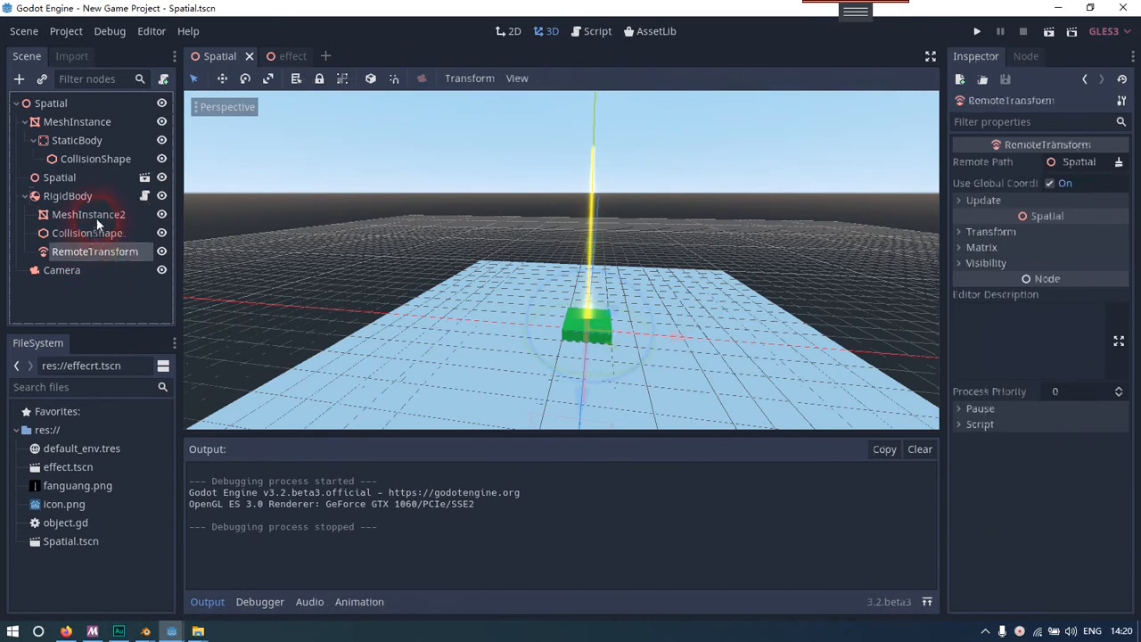
click(96, 217)
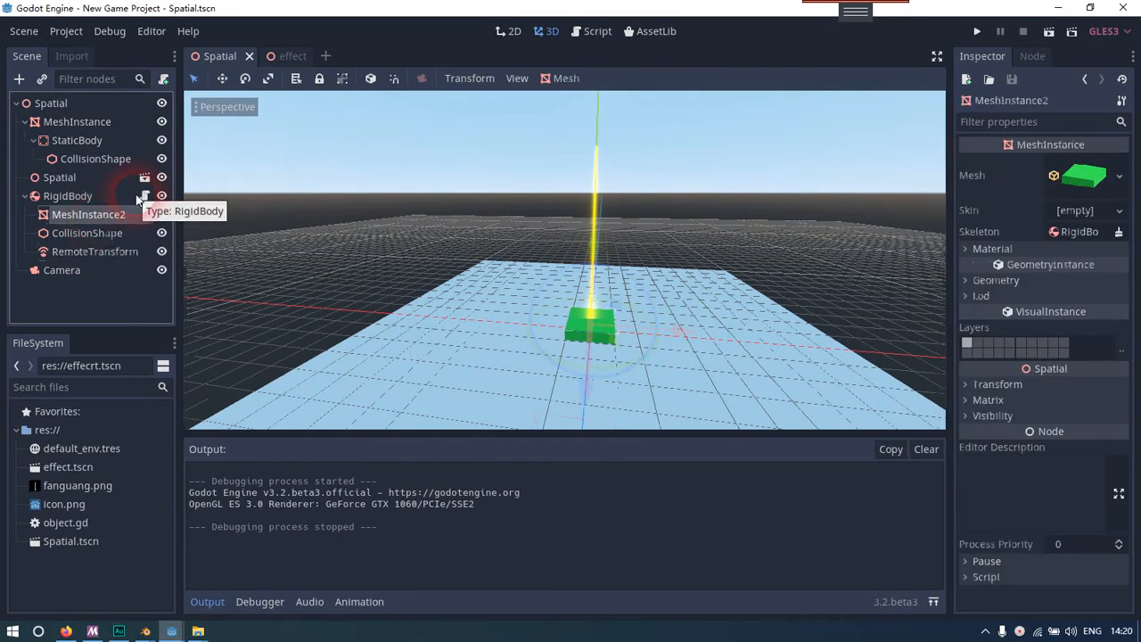
click(119, 198)
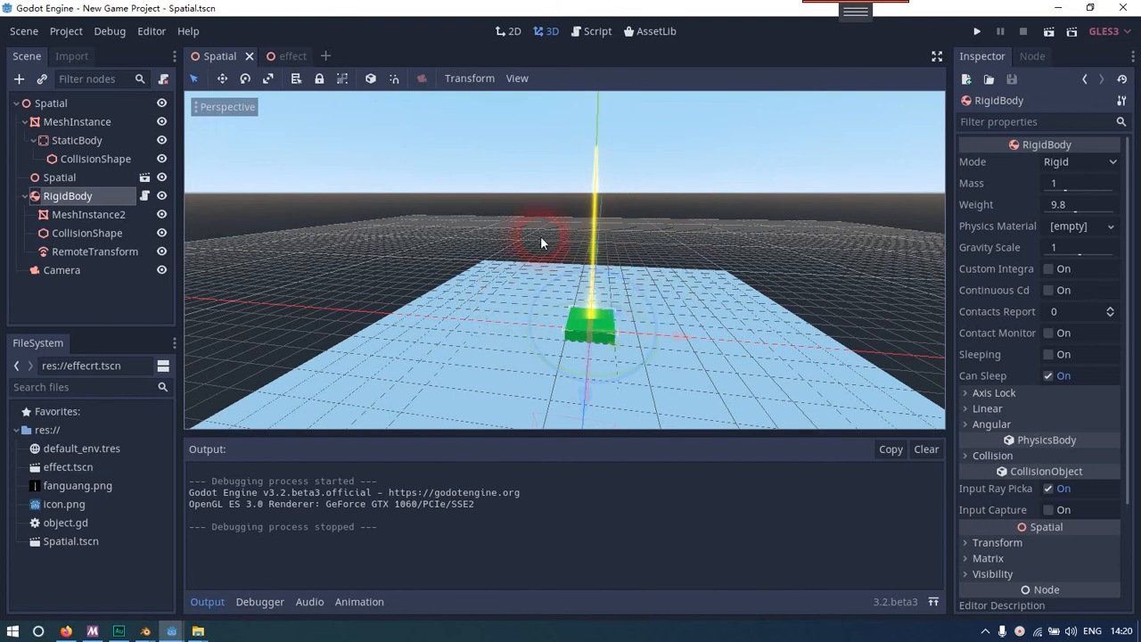
Inspect the slab and beam setup from further viewpoints and reselect the RigidBody
right_drag(328, 251, 241, 292)
key(d)
key(w)
key(w)
key(a)
key(d)
key(s)
key(w)
key(a)
key(d)
key(s)
key(shift)
click(95, 214)
click(110, 196)
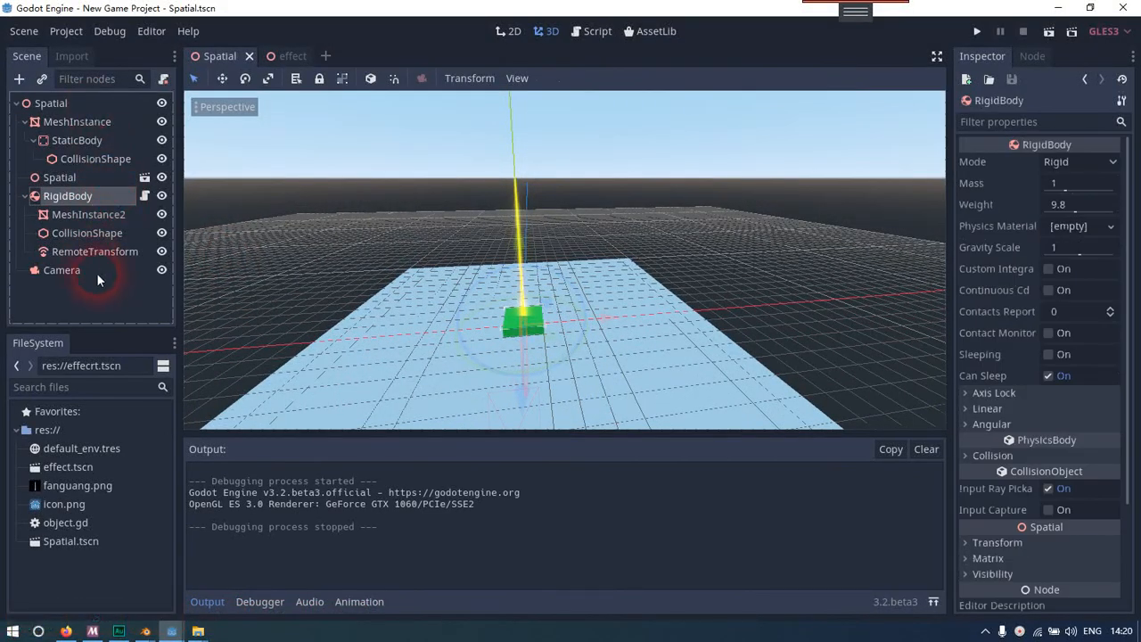
Open the effect scene and add an AnimationPlayer as a child of its root Spatial node
click(121, 178)
click(143, 176)
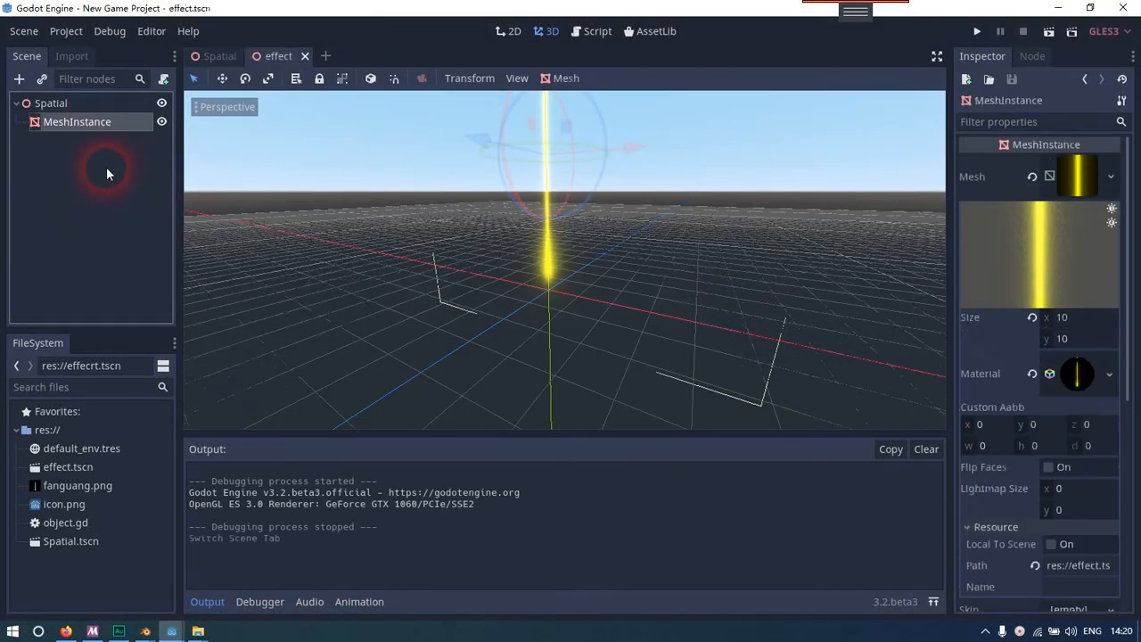
click(87, 103)
right_click(89, 102)
click(112, 106)
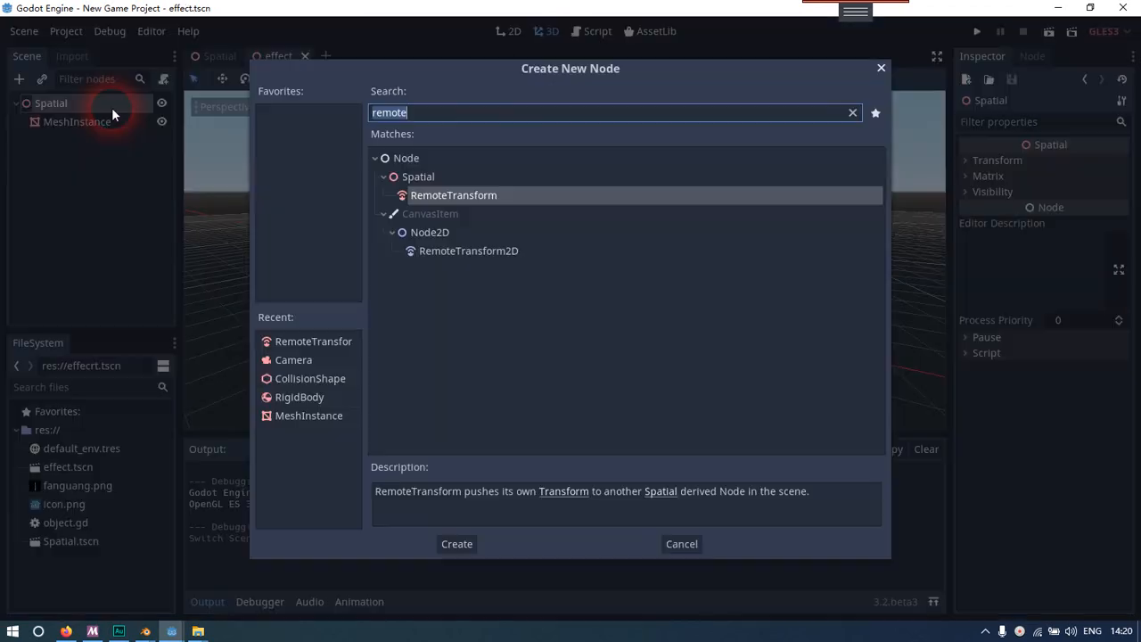
text(anim)
key(Down)
key(Down)
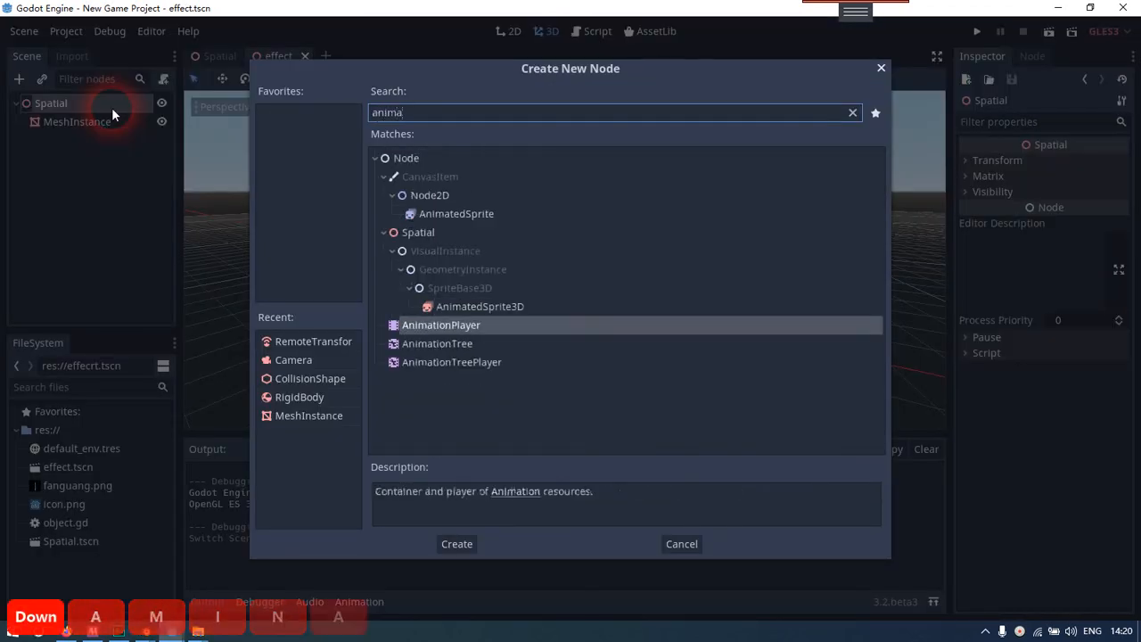
key(Up)
key(Return)
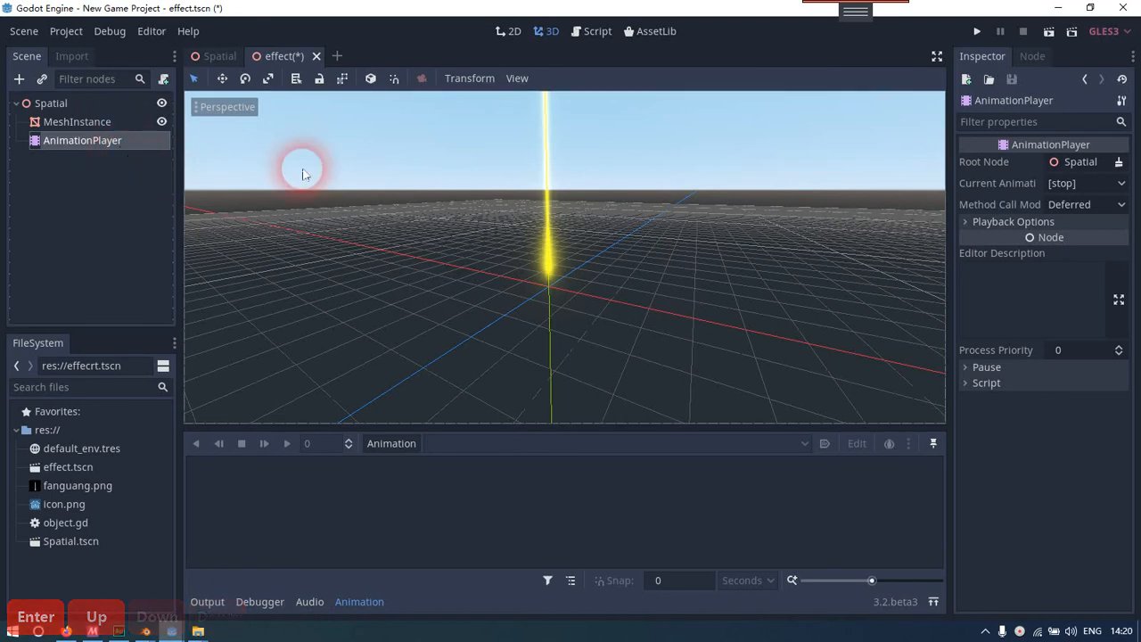
Create a new animation named "New Anim" in the AnimationPlayer
click(380, 446)
click(399, 394)
key(Escape)
click(401, 447)
click(395, 362)
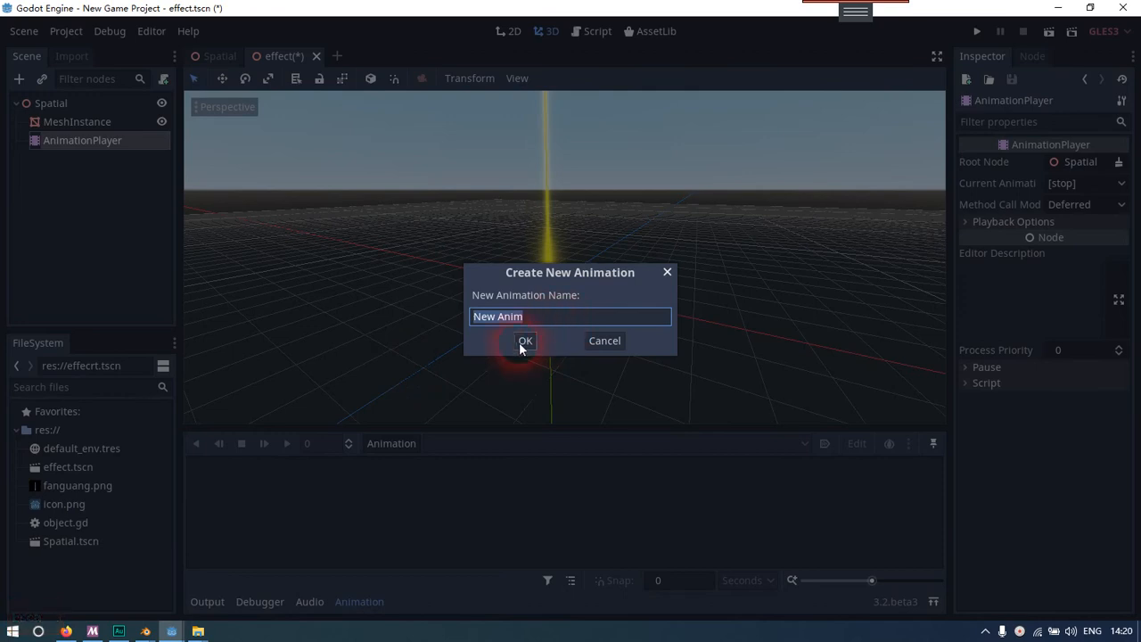
click(523, 343)
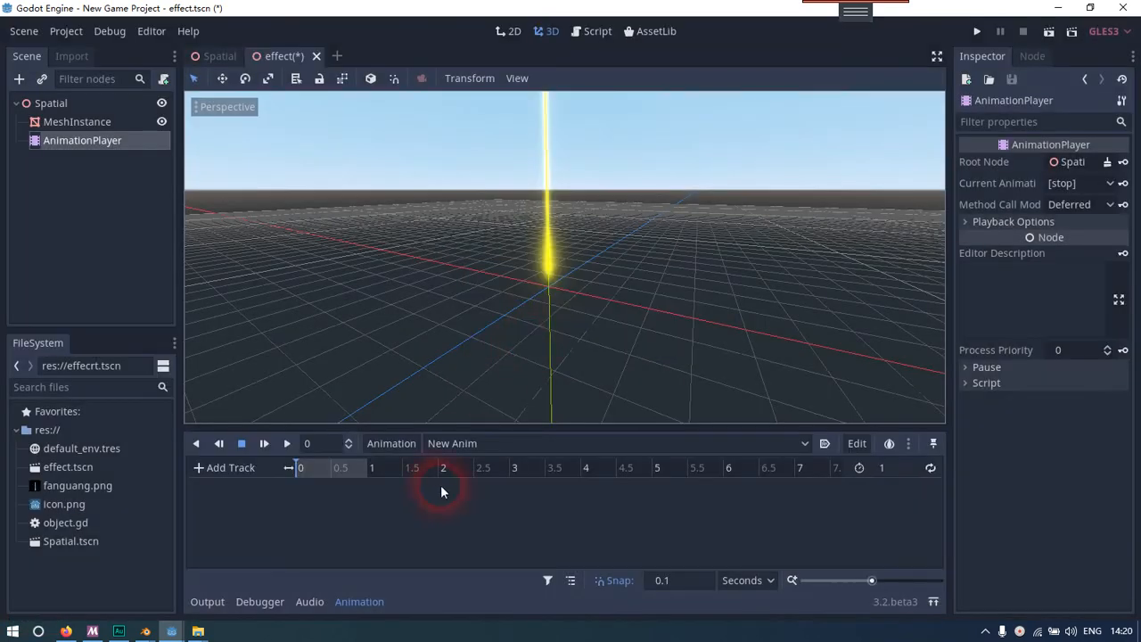
Open the SpatialMaterial of the MeshInstance and collapse its Flags and Parameters groups to reach the Albedo settings
click(96, 121)
scroll(1071, 446, down, 4)
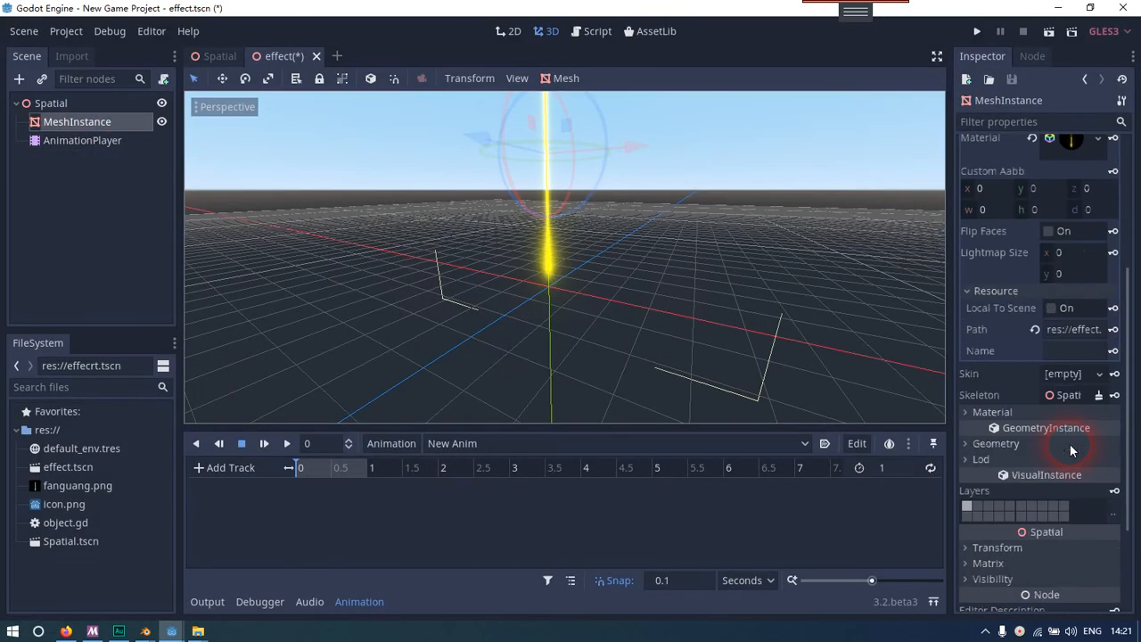
scroll(1072, 450, up, 4)
click(1072, 373)
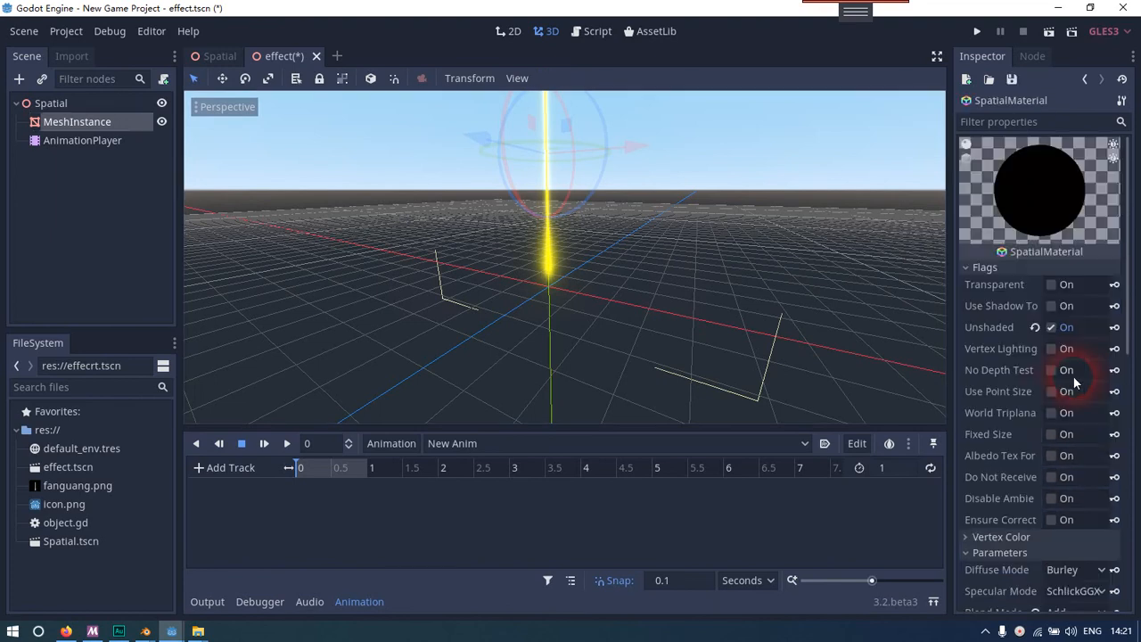
click(985, 268)
click(1000, 299)
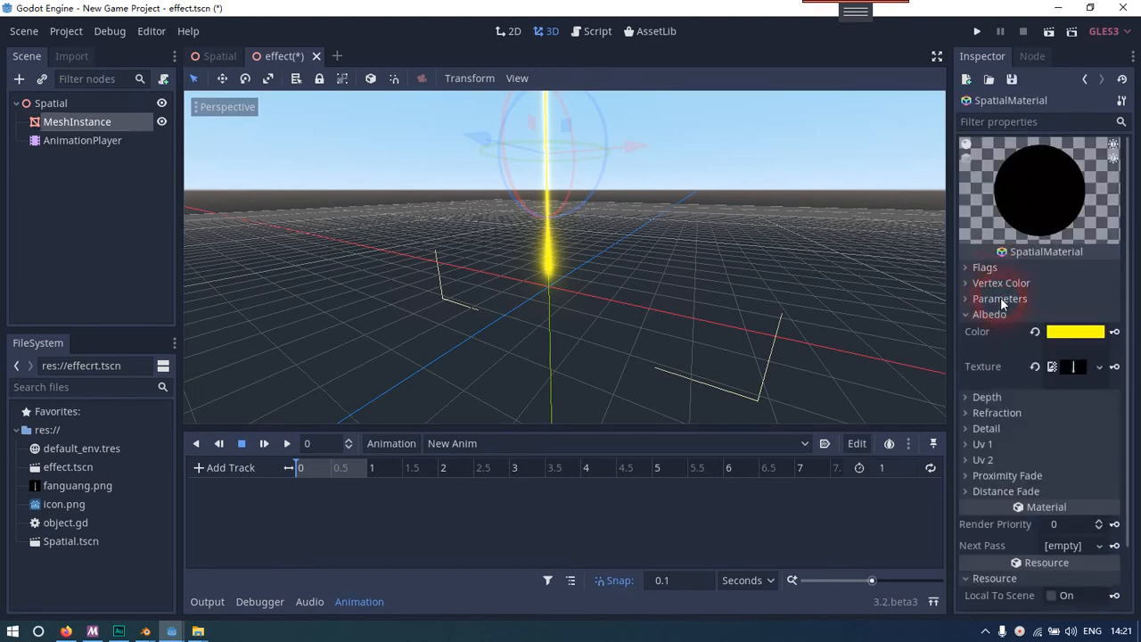
Try varying the albedo colour's alpha and review the material's flags and parameters
click(1079, 332)
drag(984, 310, 1007, 307)
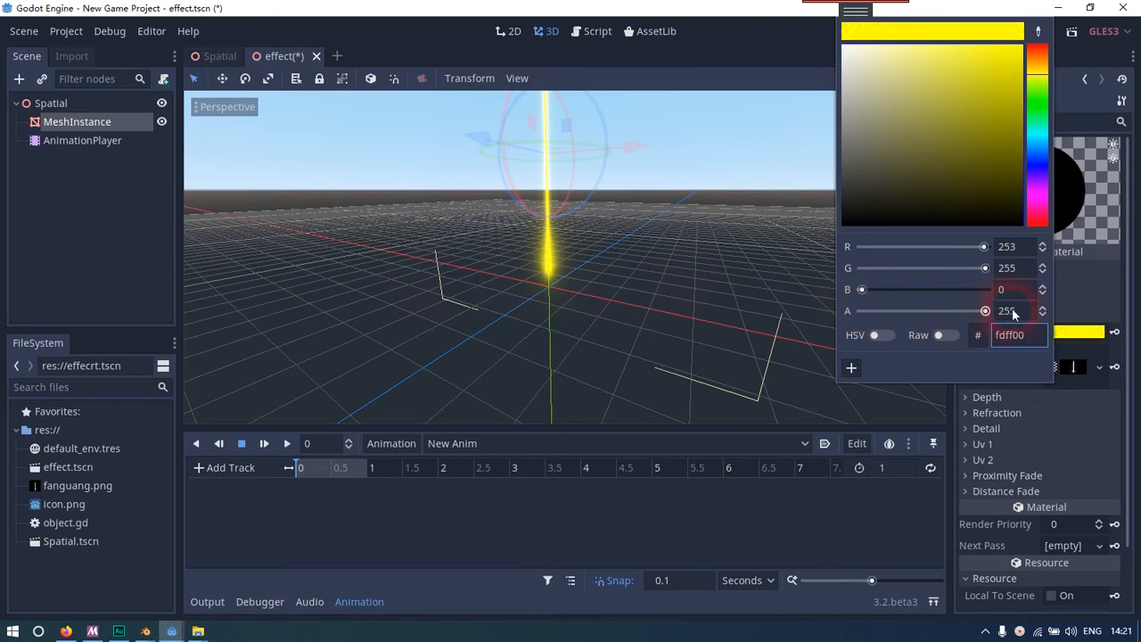
click(1088, 314)
click(1011, 268)
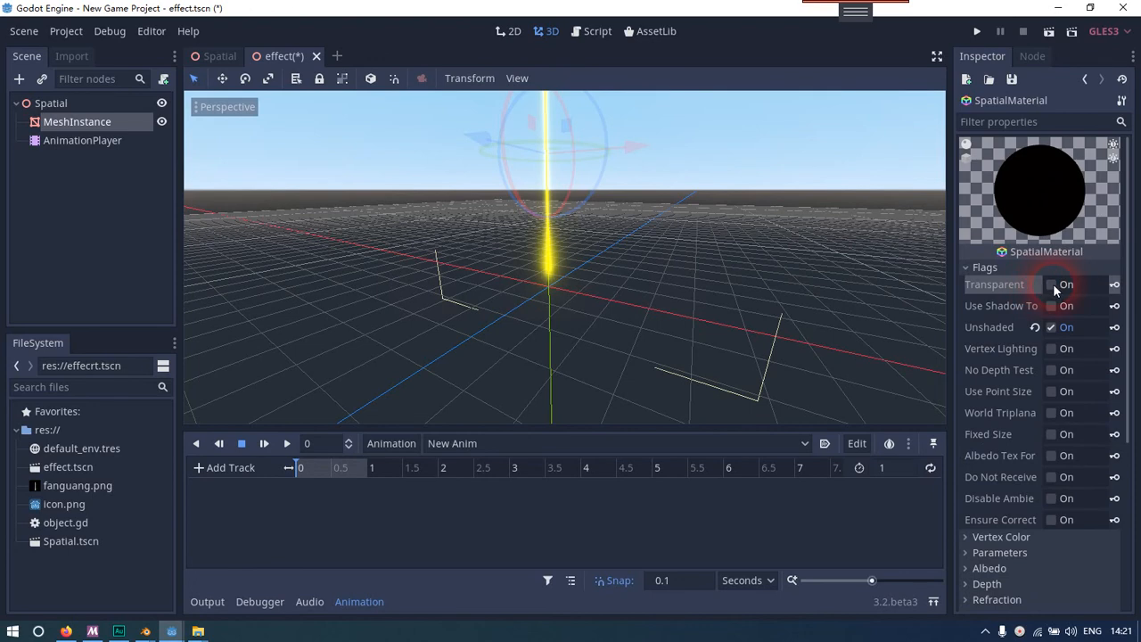
click(1025, 269)
click(1014, 296)
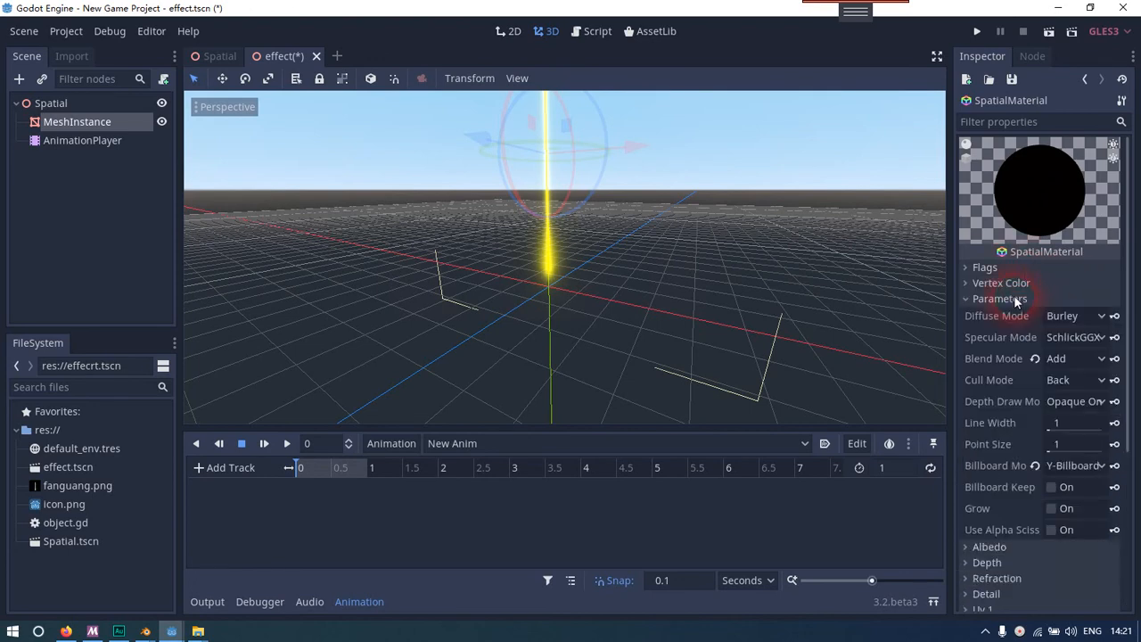
click(1013, 297)
click(1017, 312)
click(1075, 332)
mouse_move(984, 310)
mouse_down()
mouse_move(861, 310)
mouse_move(770, 293)
mouse_move(1003, 307)
mouse_up()
click(1103, 319)
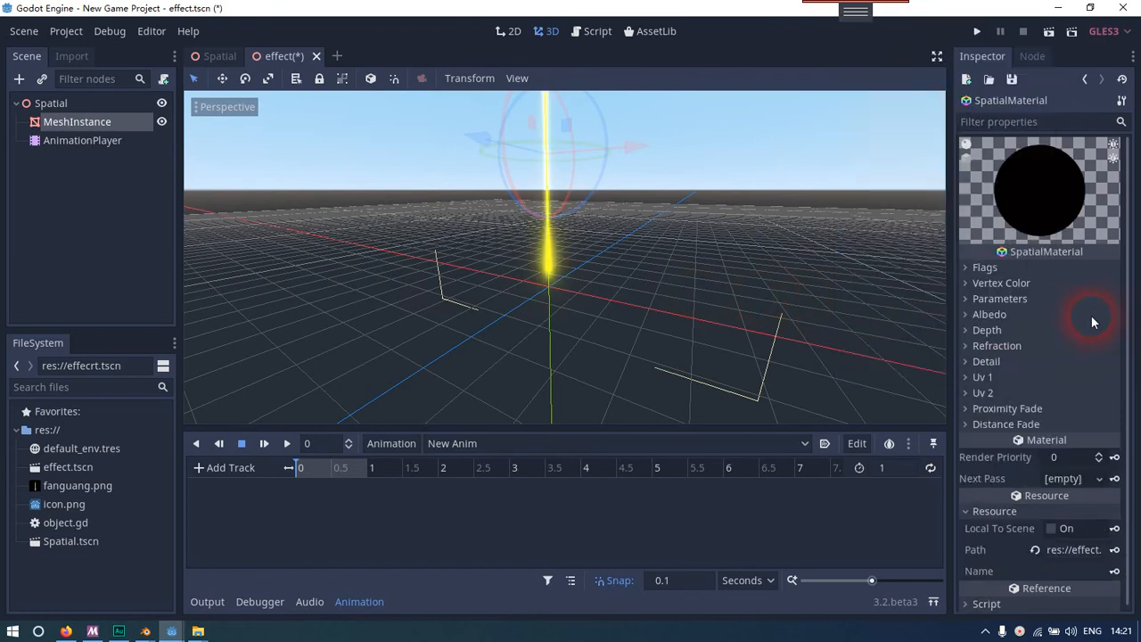
Make the albedo colour fully transparent and key it at 0 s on a new albedo_color track without Bezier curves
click(1091, 316)
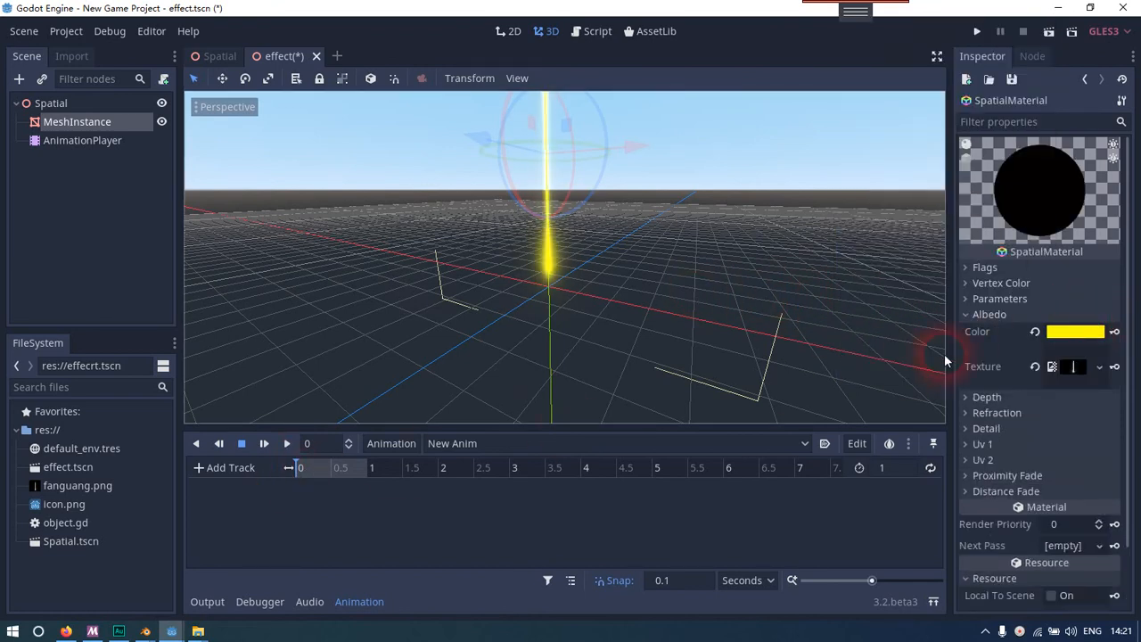
click(1114, 331)
click(1067, 337)
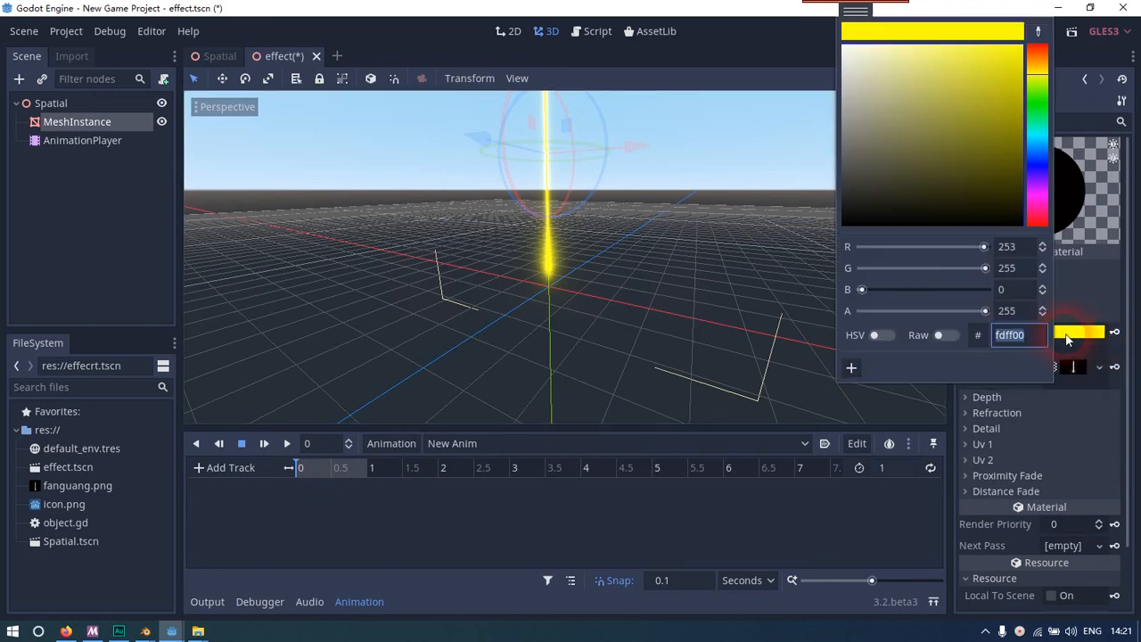
drag(985, 311, 796, 319)
click(1113, 332)
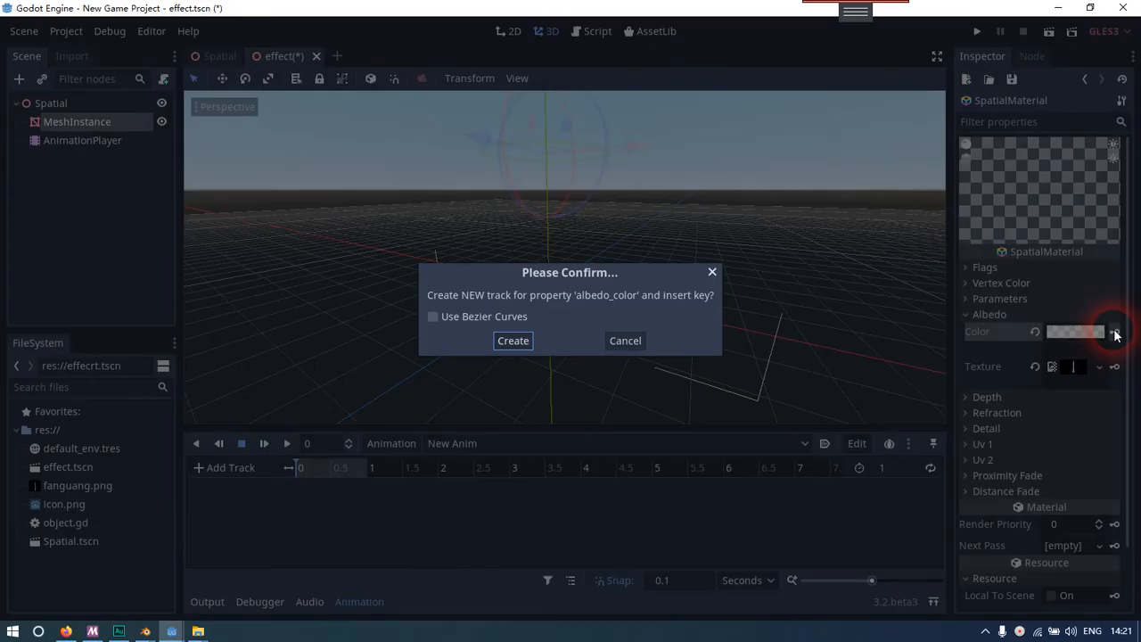
click(513, 340)
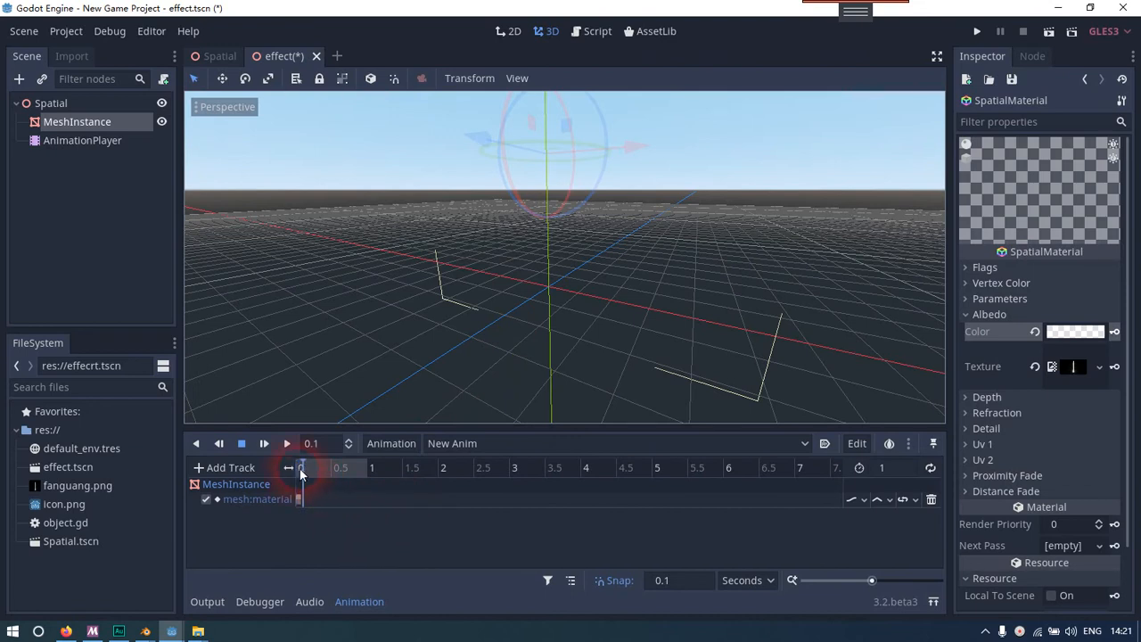
Insert a second transparent albedo colour key at 0.5 s and set the animation length to 1.5 seconds
click(1113, 332)
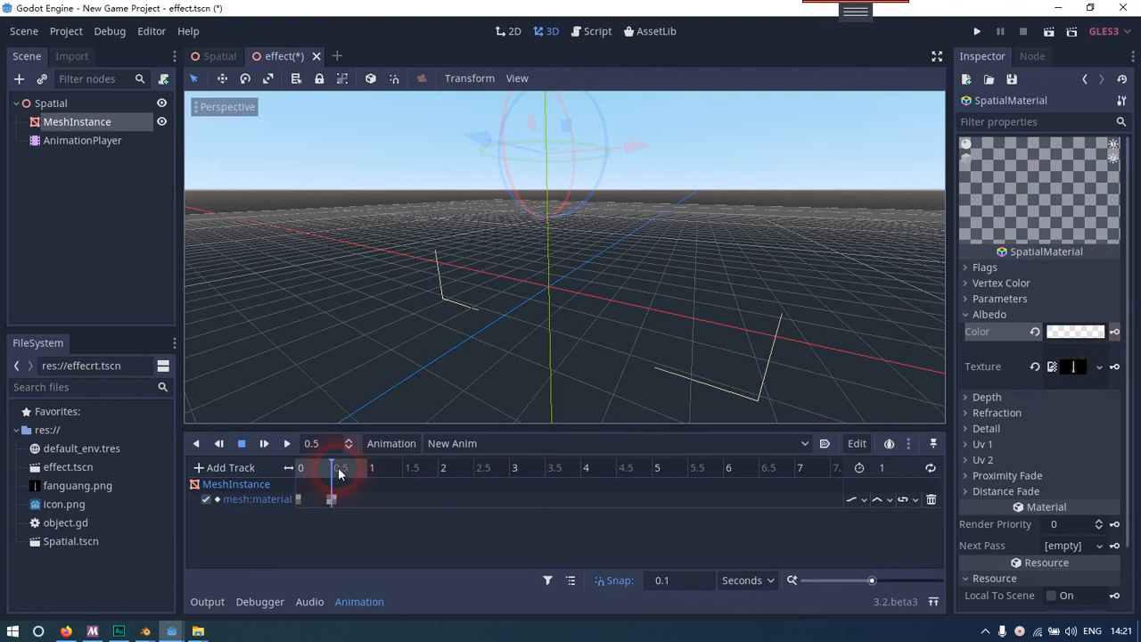
mouse_move(325, 474)
mouse_down()
mouse_move(304, 470)
mouse_move(332, 474)
mouse_up()
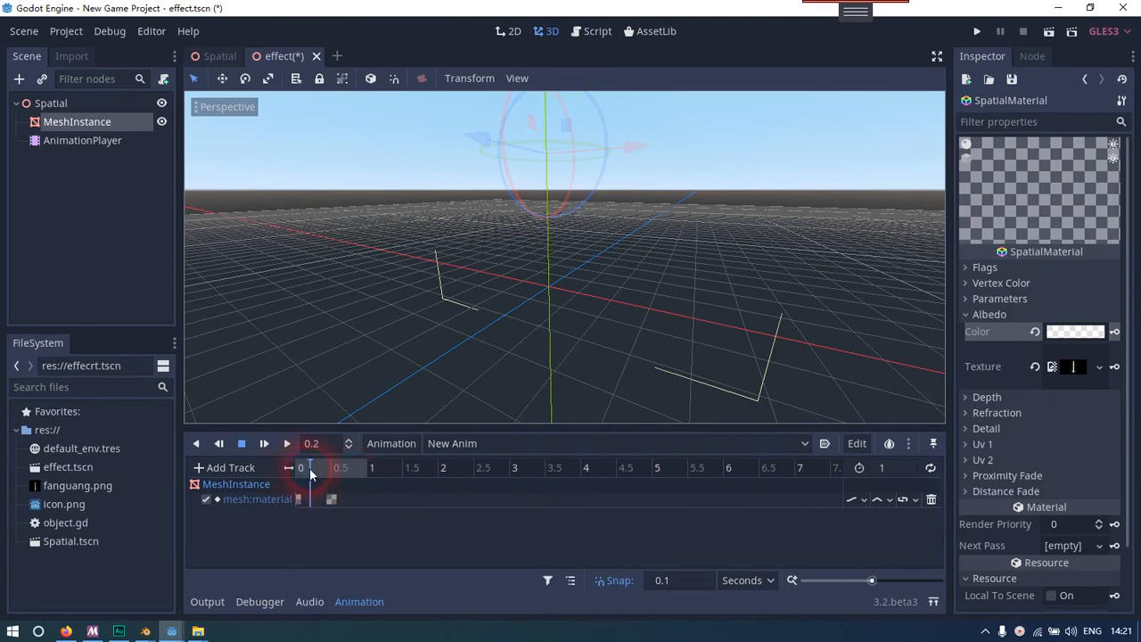
click(878, 469)
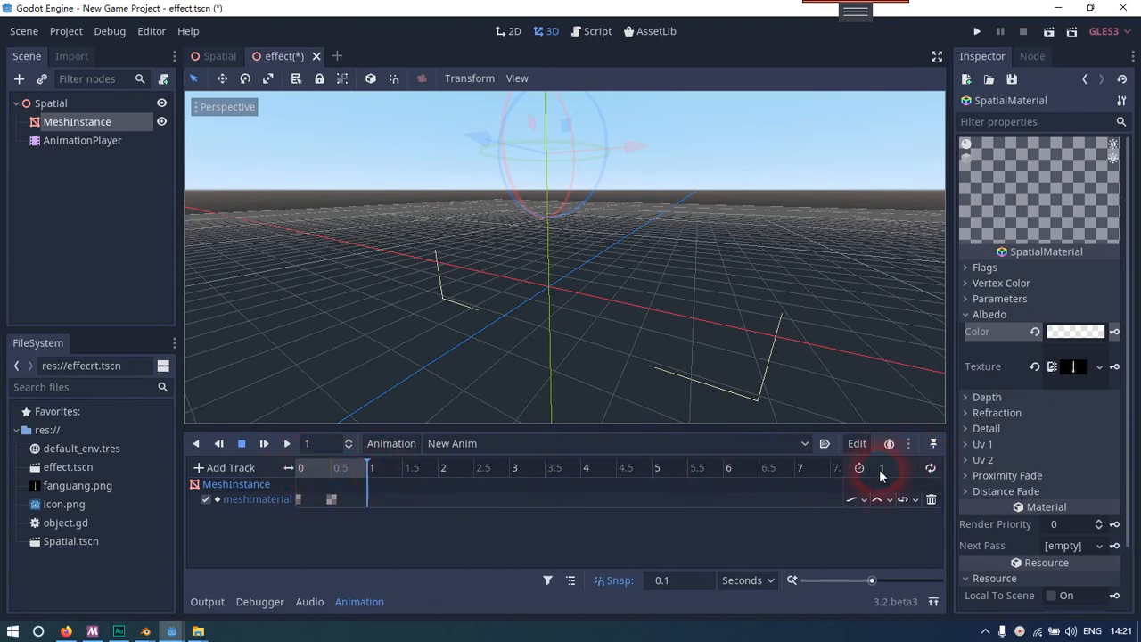
text(1.5)
key(Return)
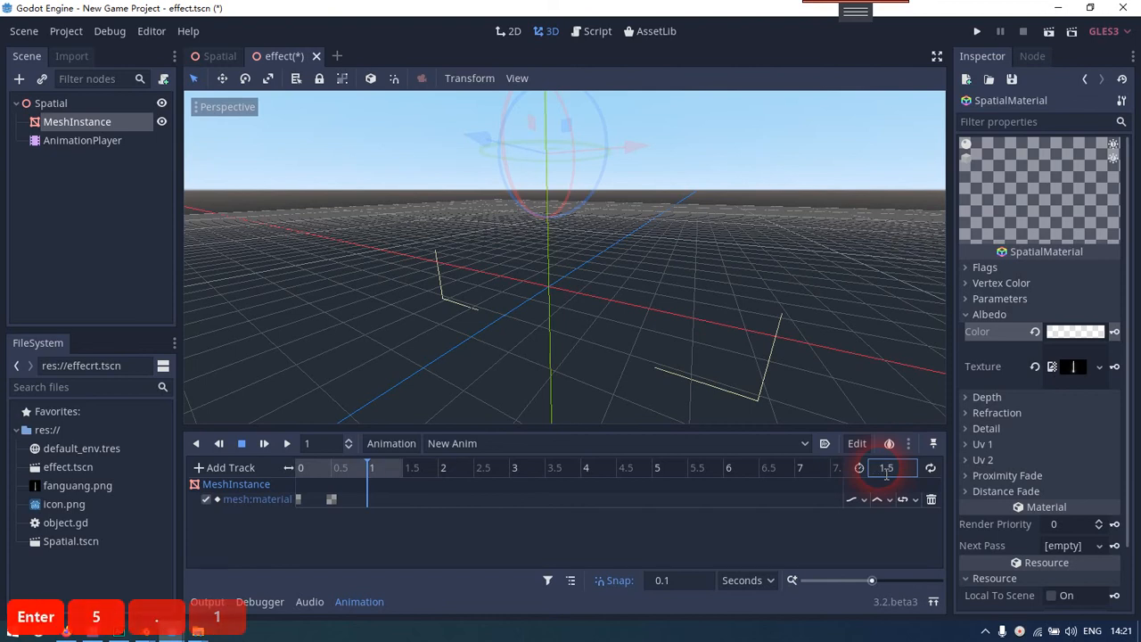
At 1.5 s, set the albedo colour's alpha to 255 and insert a colour key
click(396, 472)
drag(400, 474, 402, 473)
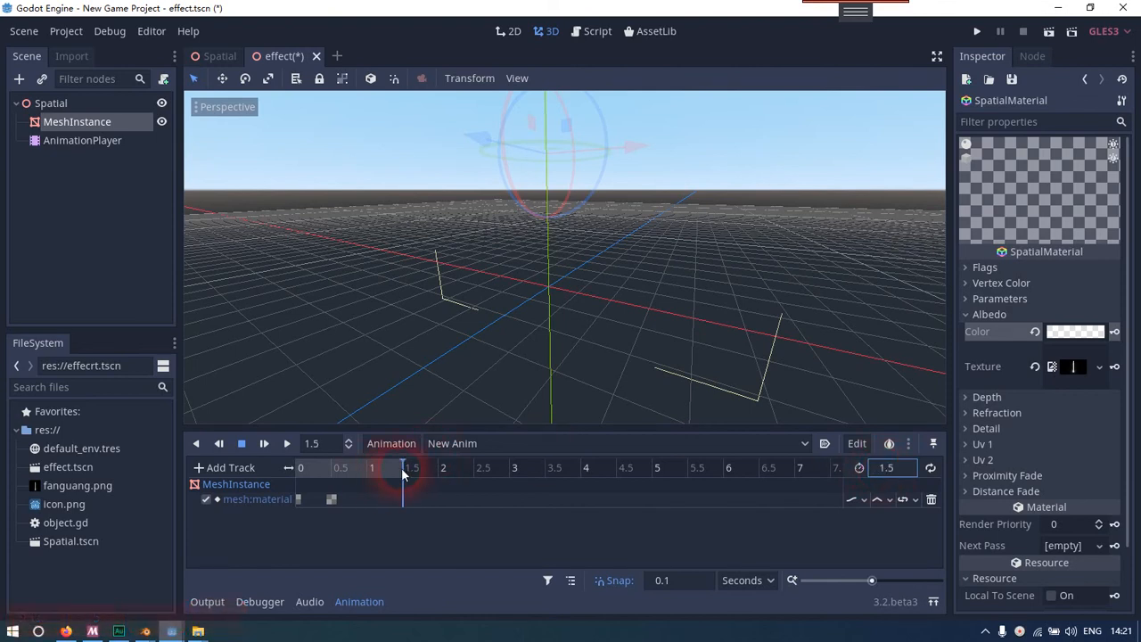
click(1058, 333)
drag(881, 311, 1001, 314)
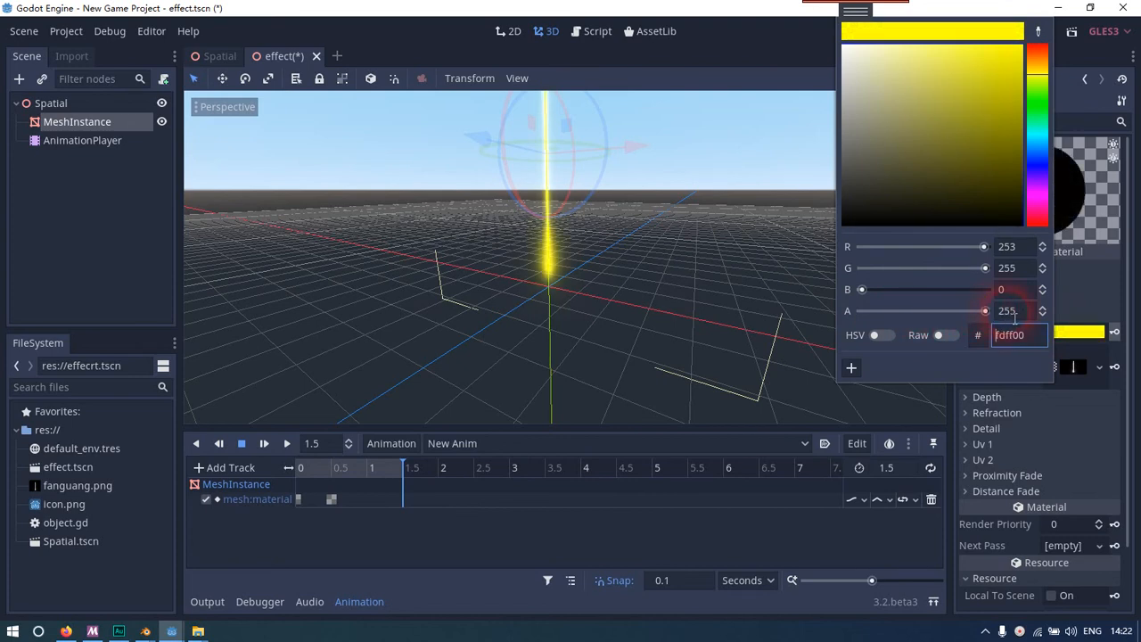
click(853, 558)
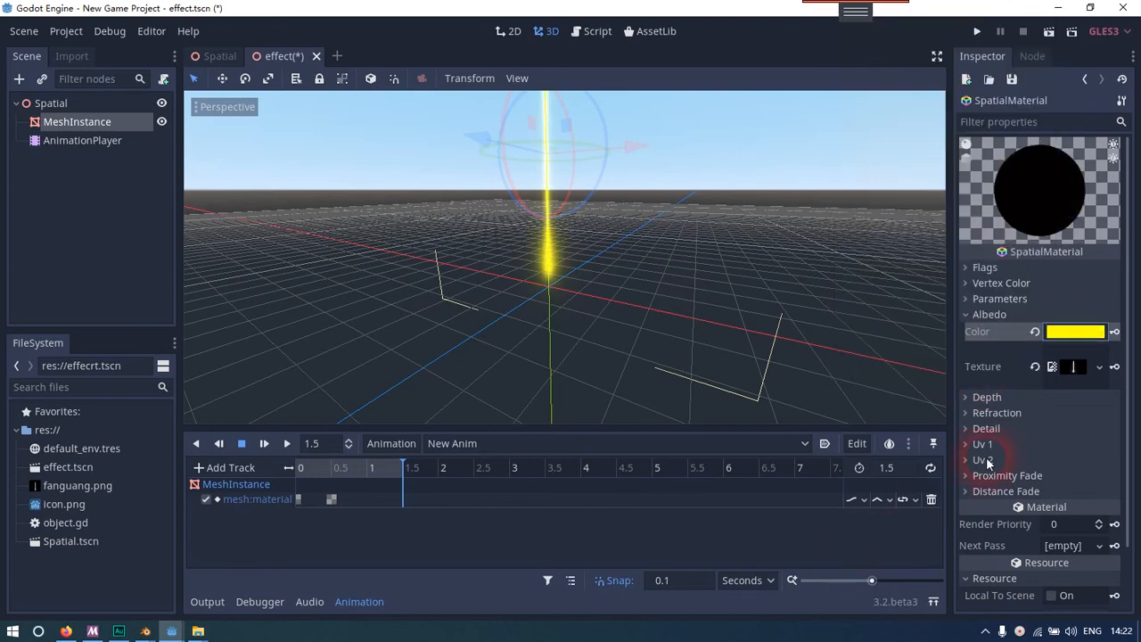
click(1073, 329)
click(852, 511)
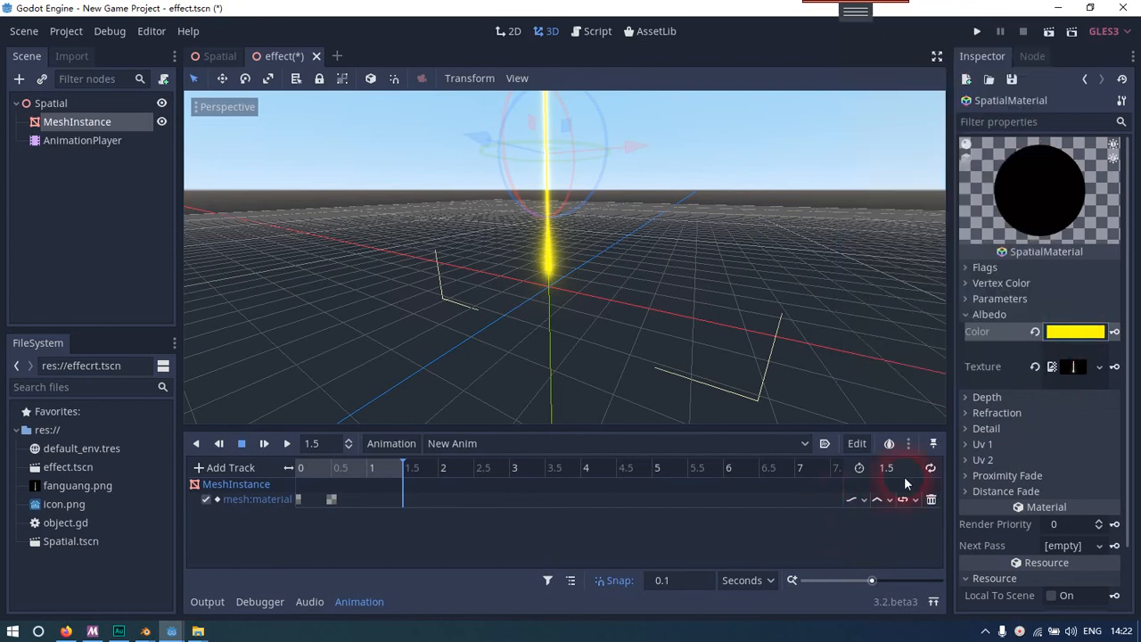
click(1063, 337)
click(1115, 332)
Play the beam's fade-in animation from the start to preview it
drag(364, 464, 301, 463)
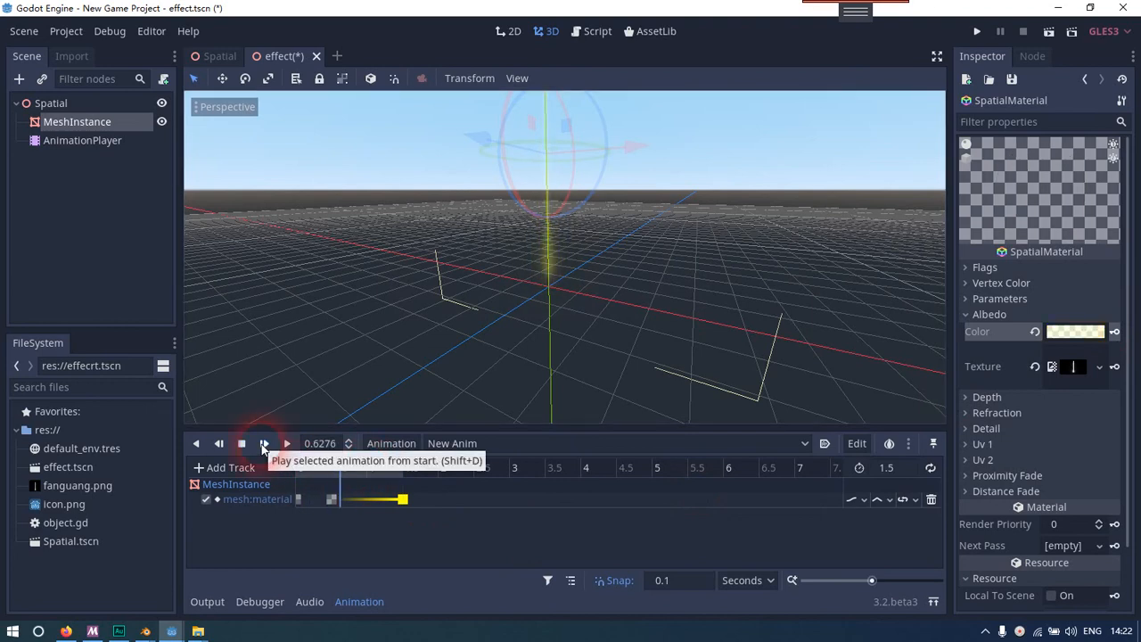
click(263, 443)
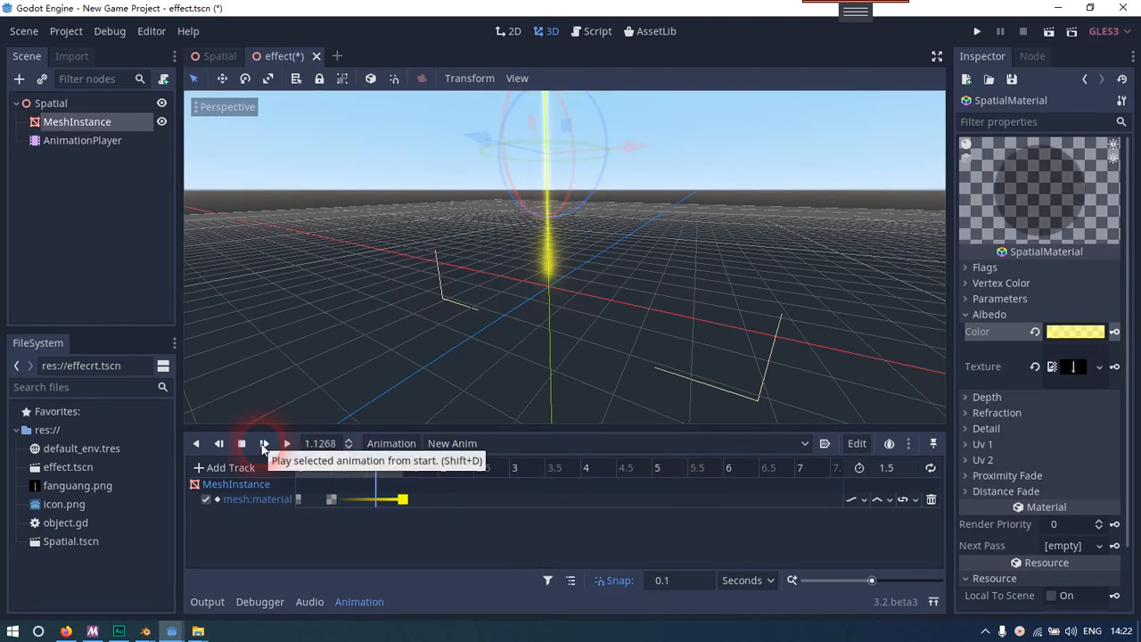
right_click(285, 65)
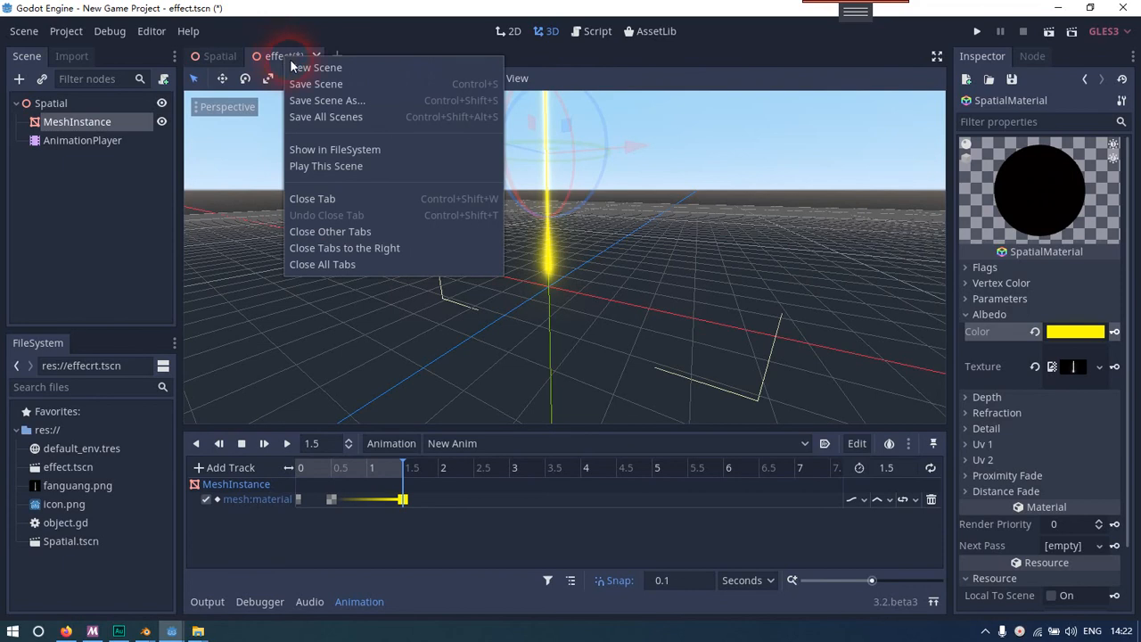
click(415, 511)
Return the animation to 0 s, save the effect scene and close it
drag(372, 470, 301, 474)
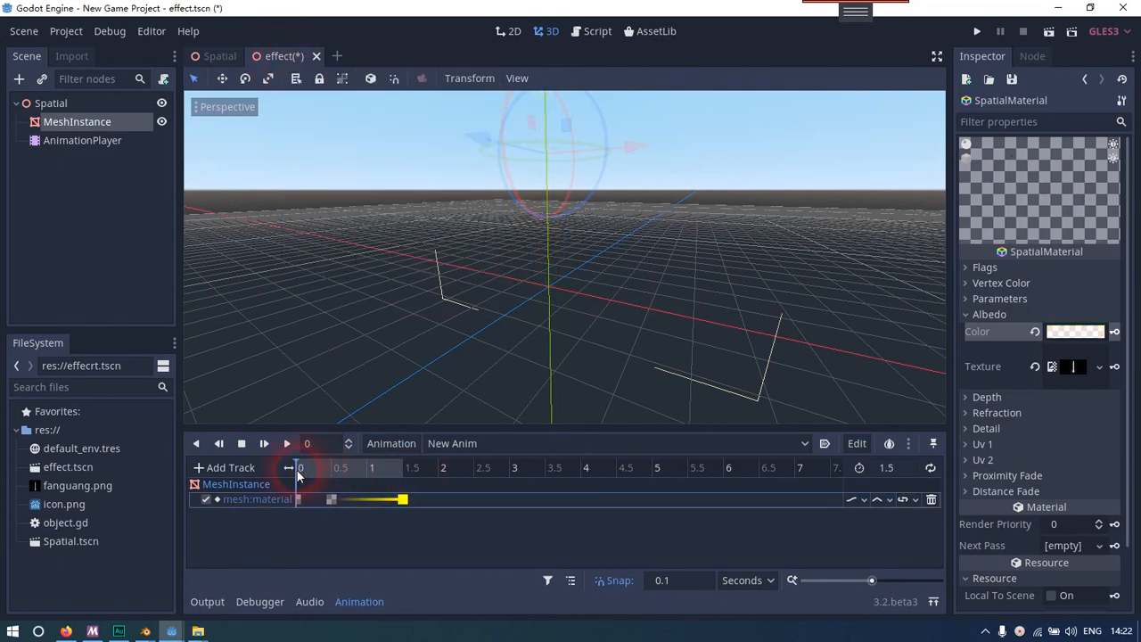
right_click(280, 55)
click(313, 80)
click(306, 57)
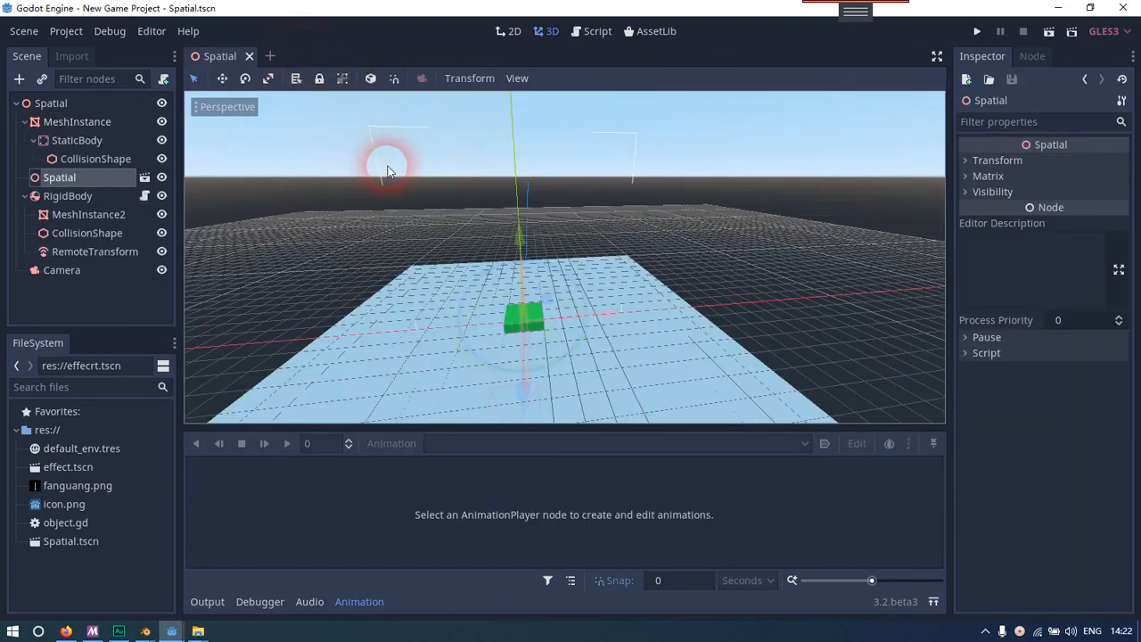
Open the RigidBody's object.gd script at the end of the apply_impulse line in the _input function
right_drag(389, 170, 380, 165)
key(a)
key(d)
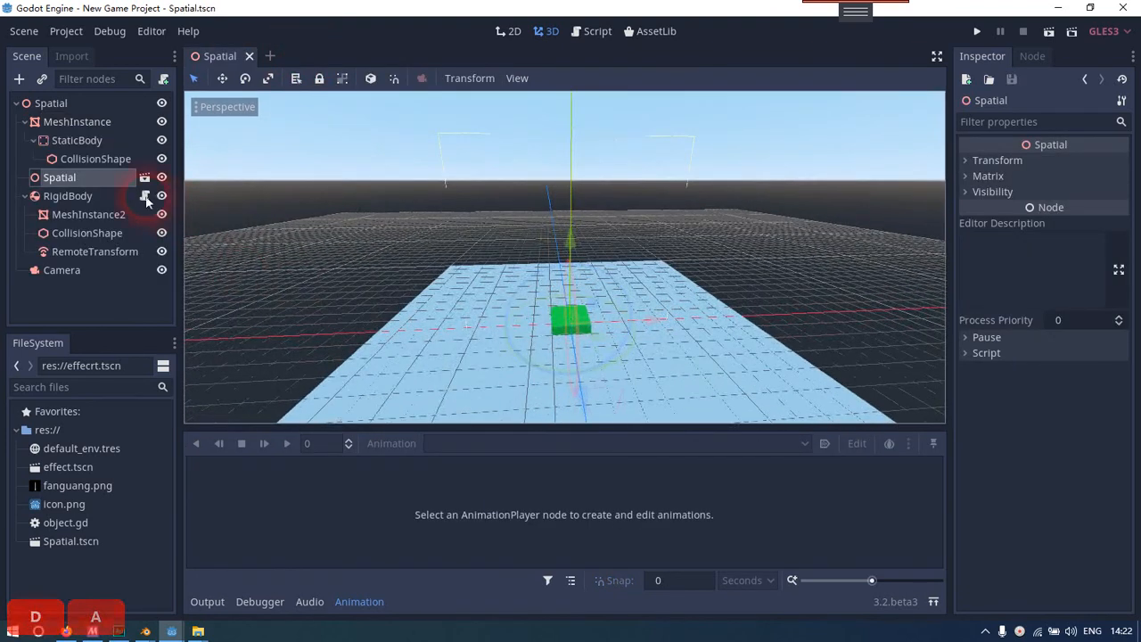
click(144, 195)
click(751, 309)
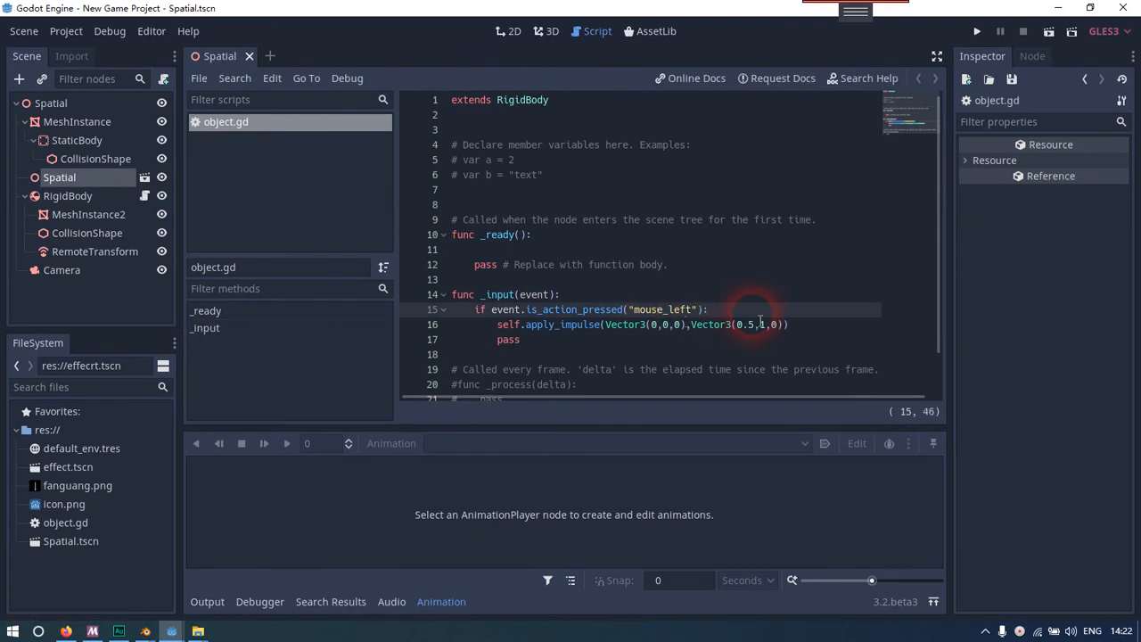
click(837, 327)
click(585, 340)
click(818, 325)
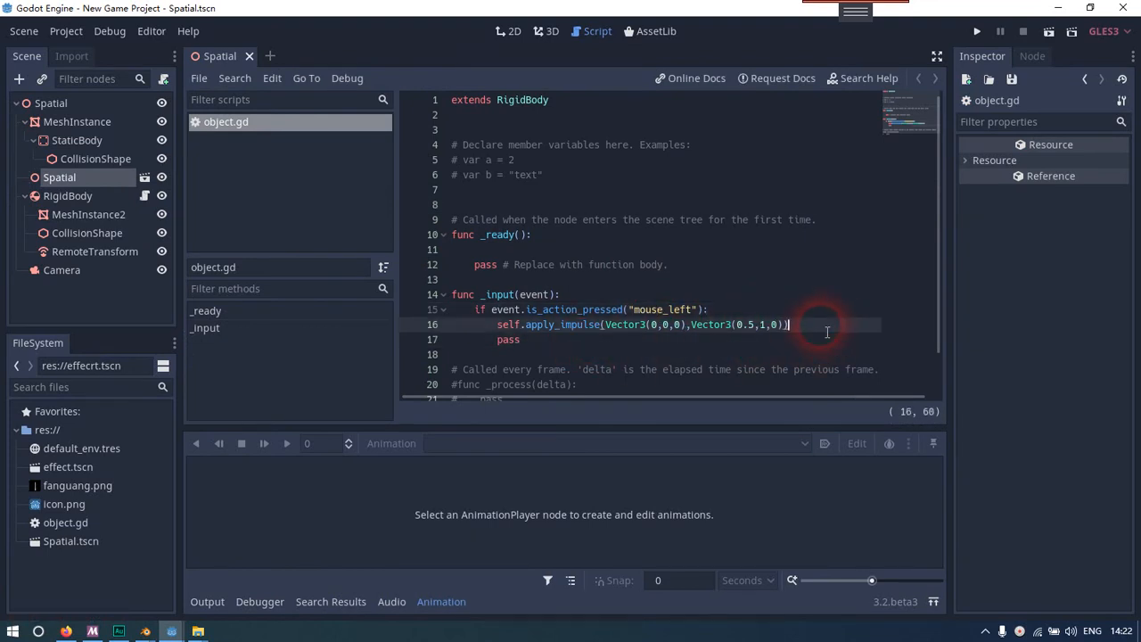
Below the apply_impulse line, add a new line that fetches the effect's player with get_node('../Spatial/AnimationPlayer')
key(Return)
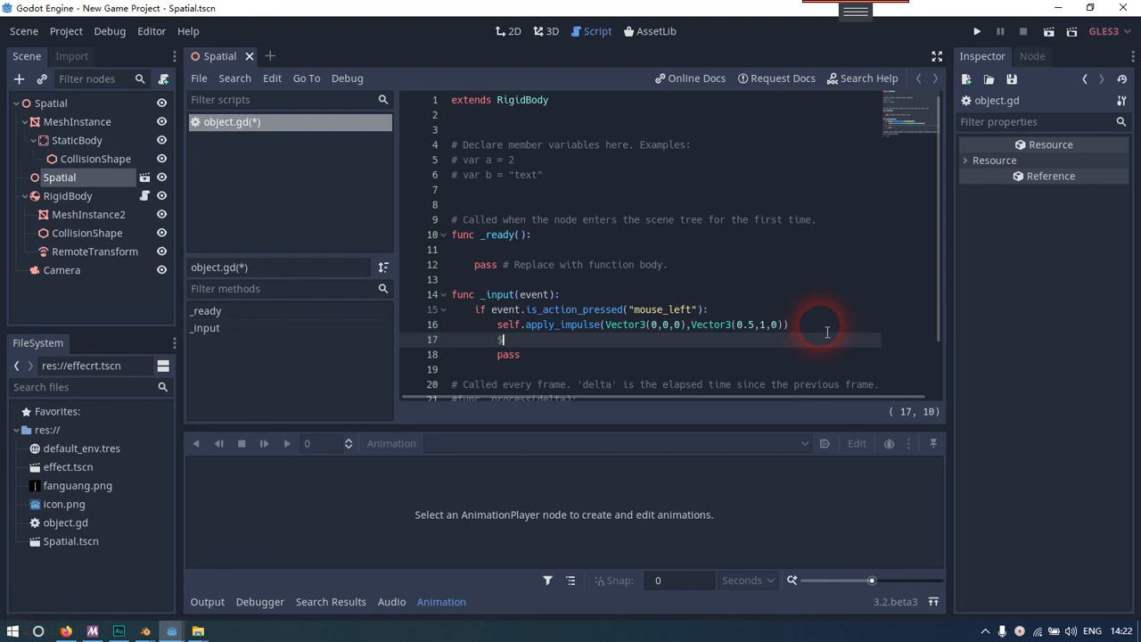
text($)
key(BackSpace)
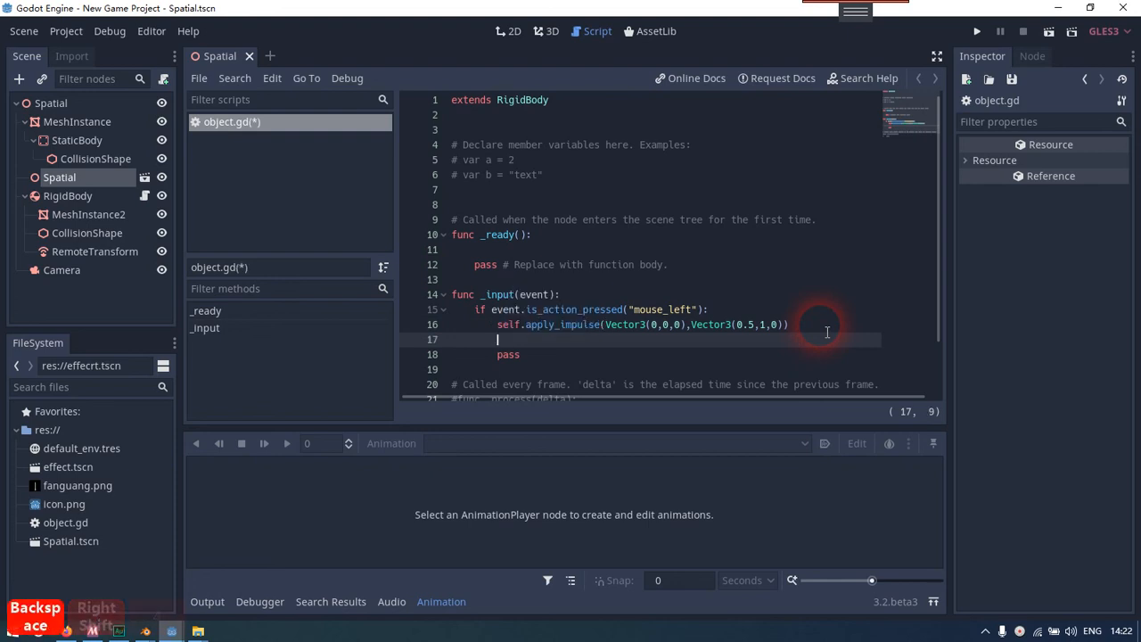
text(get_no)
key(Tab)
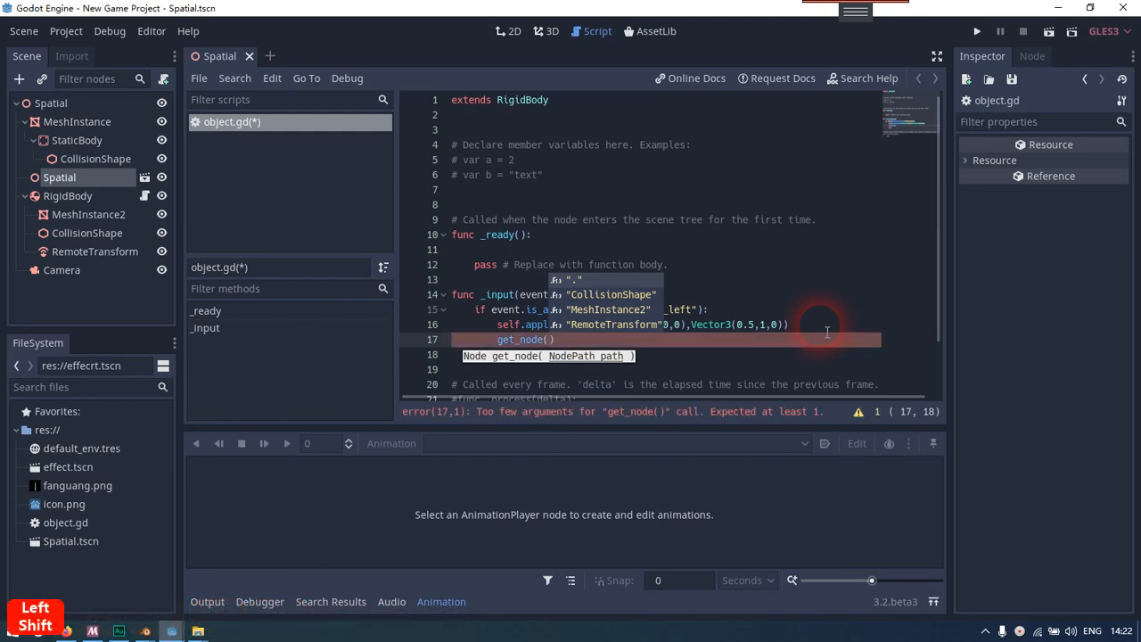
text('../)
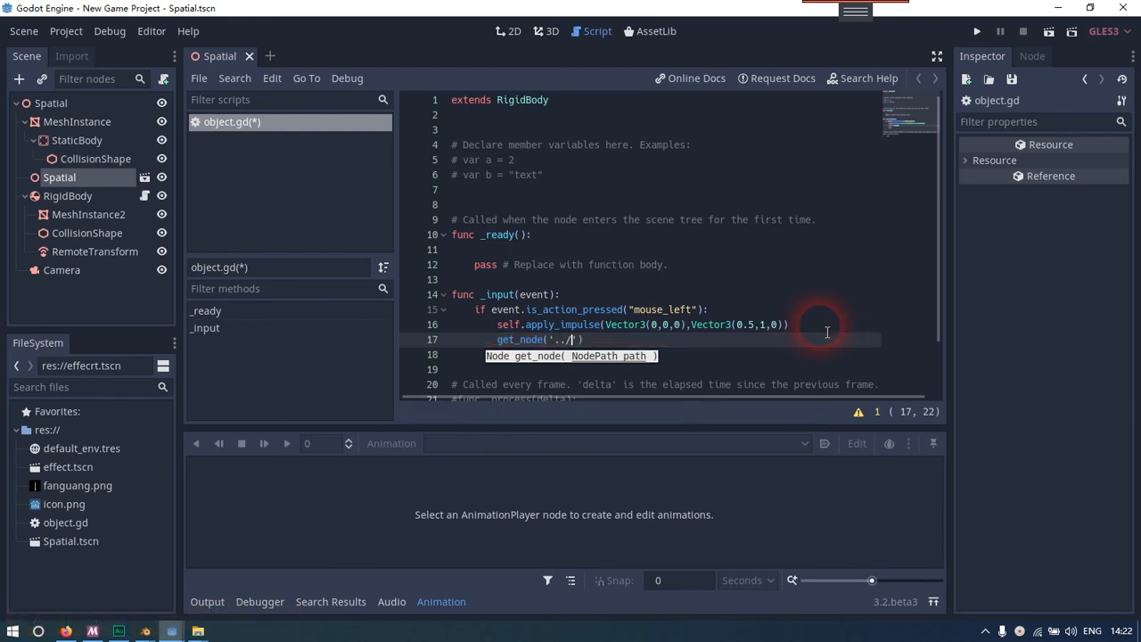
text(Spatial)
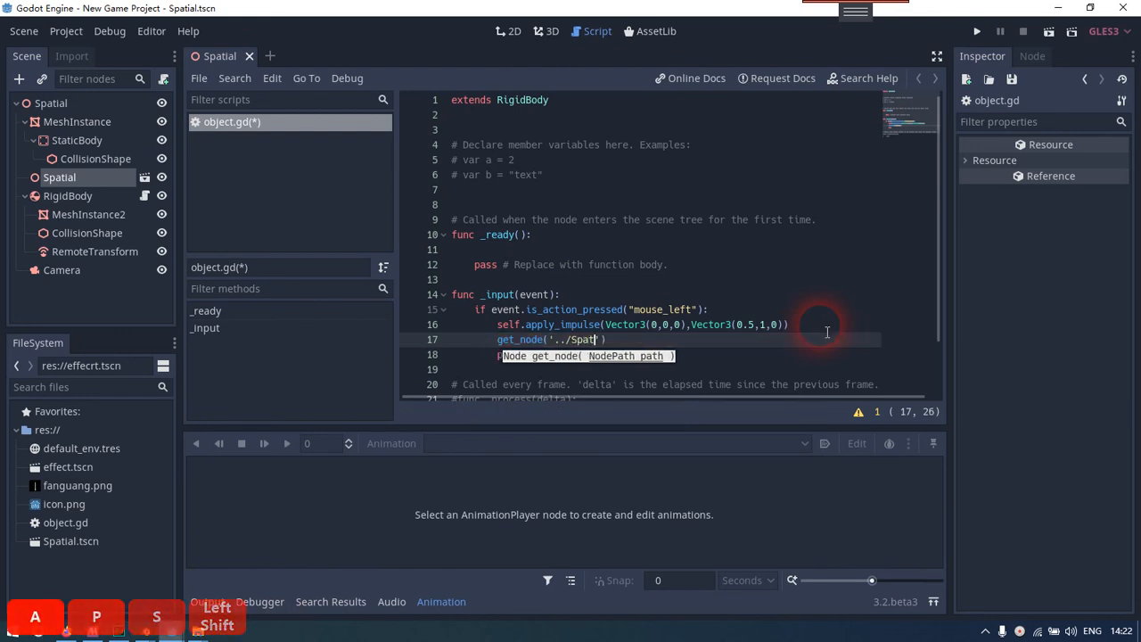
text(/)
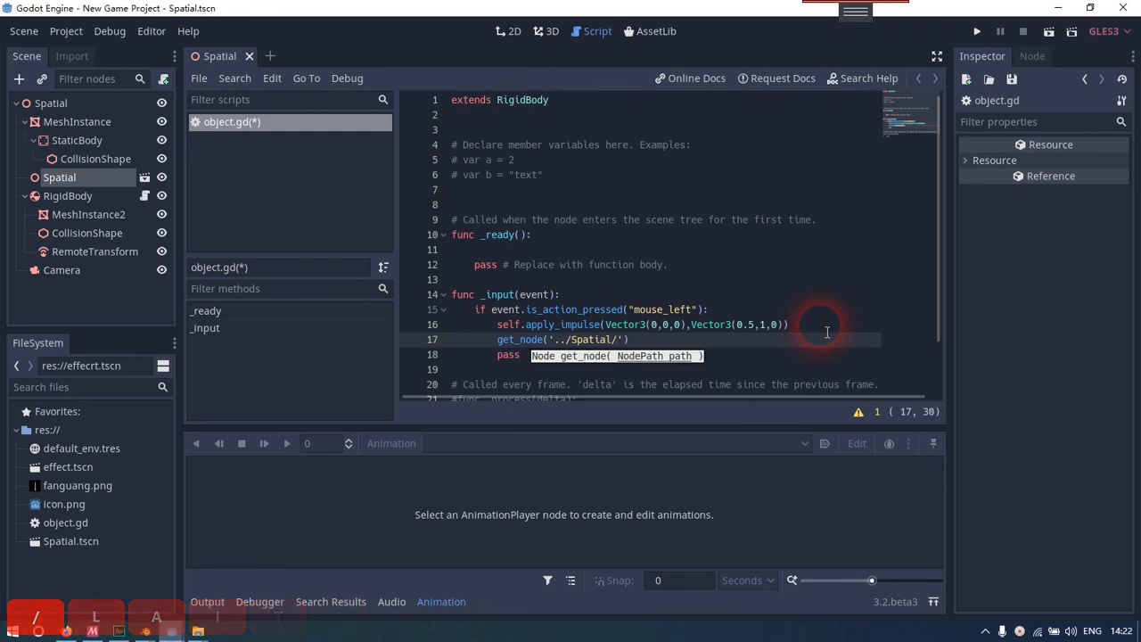
text(Animation)
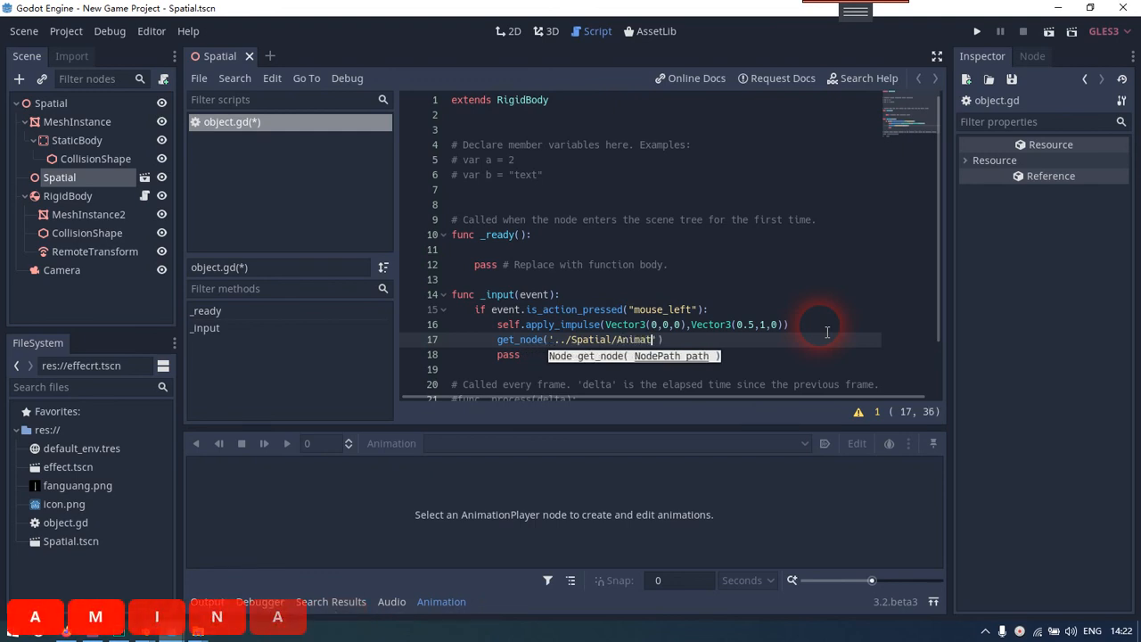
text(yp)
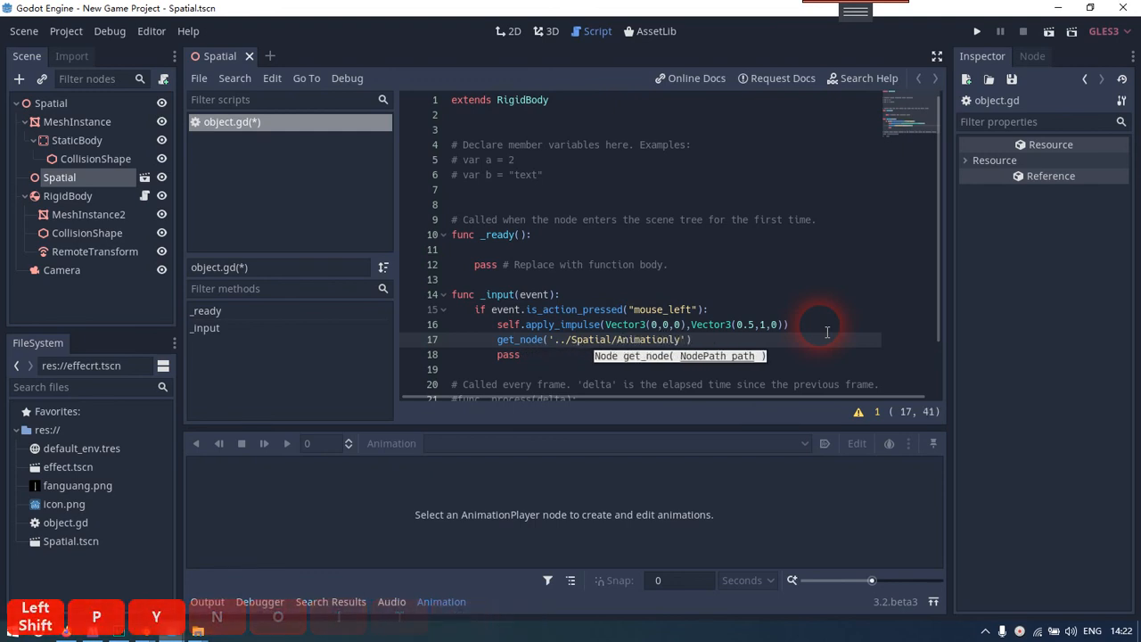
key(BackSpace)
key(BackSpace)
text(p)
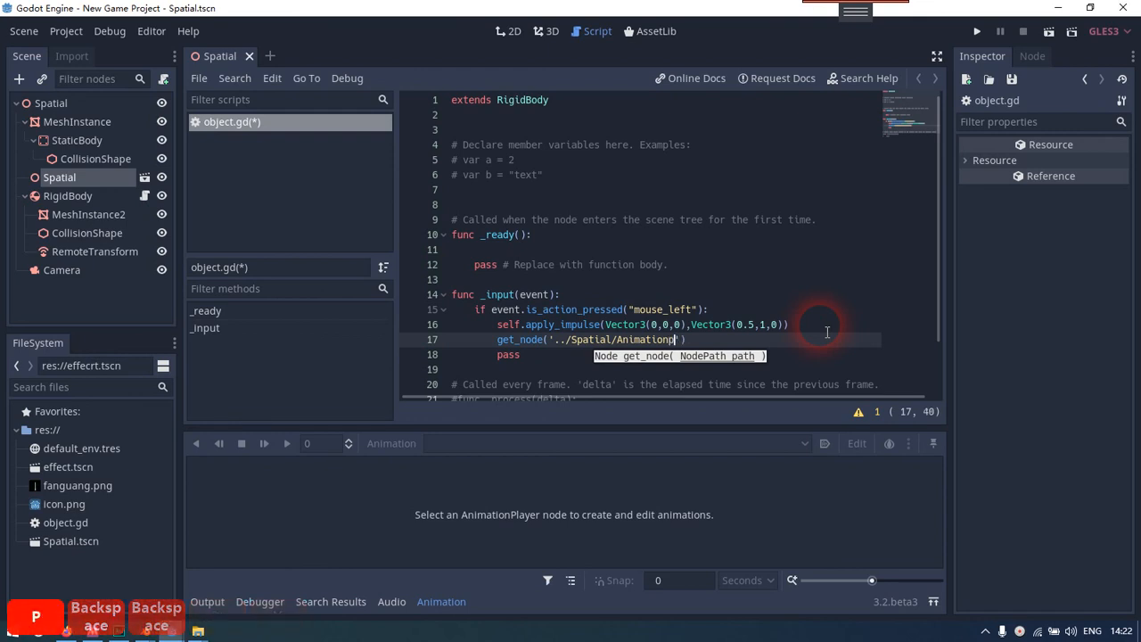
text(Player)
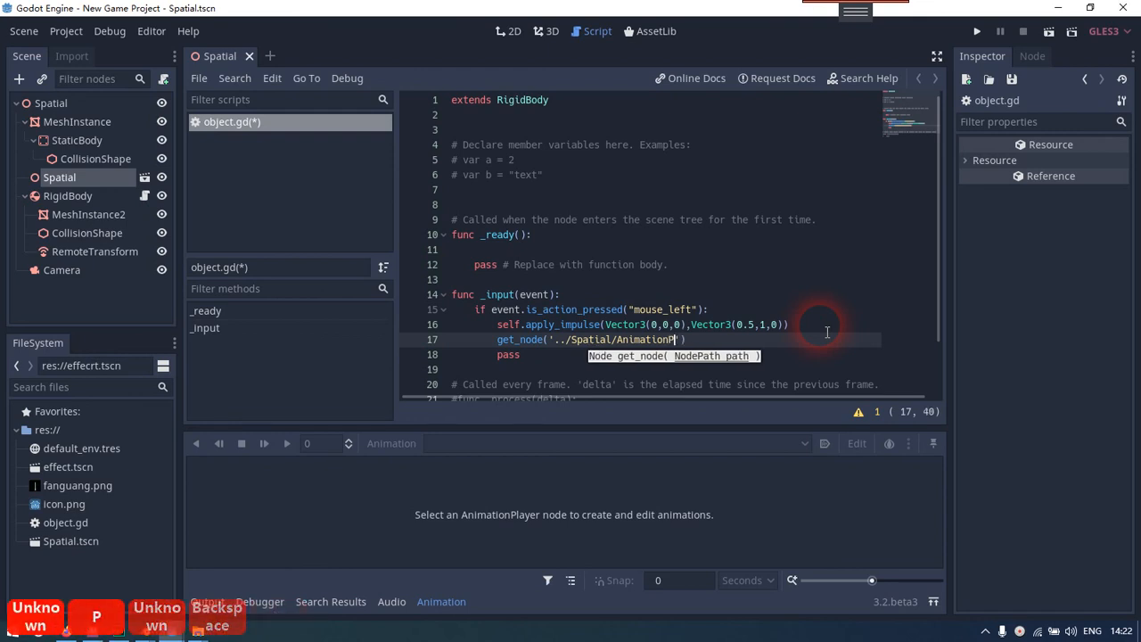
key(Right)
key(Right)
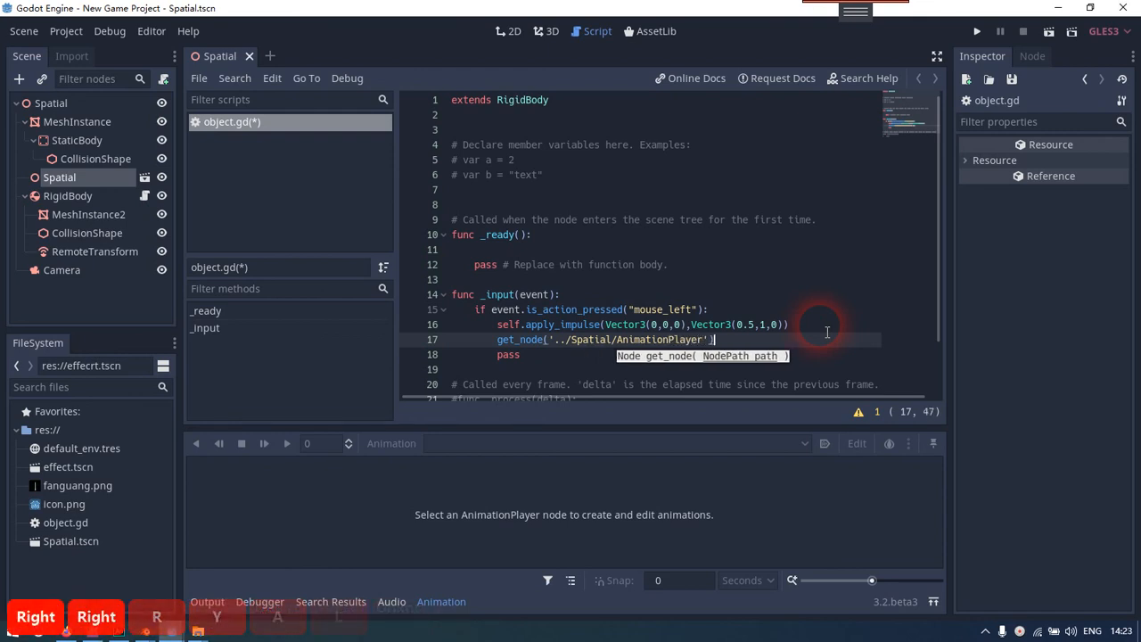
Append .play() to the get_node call, then run the scene to test it and close the game window
text(.pal)
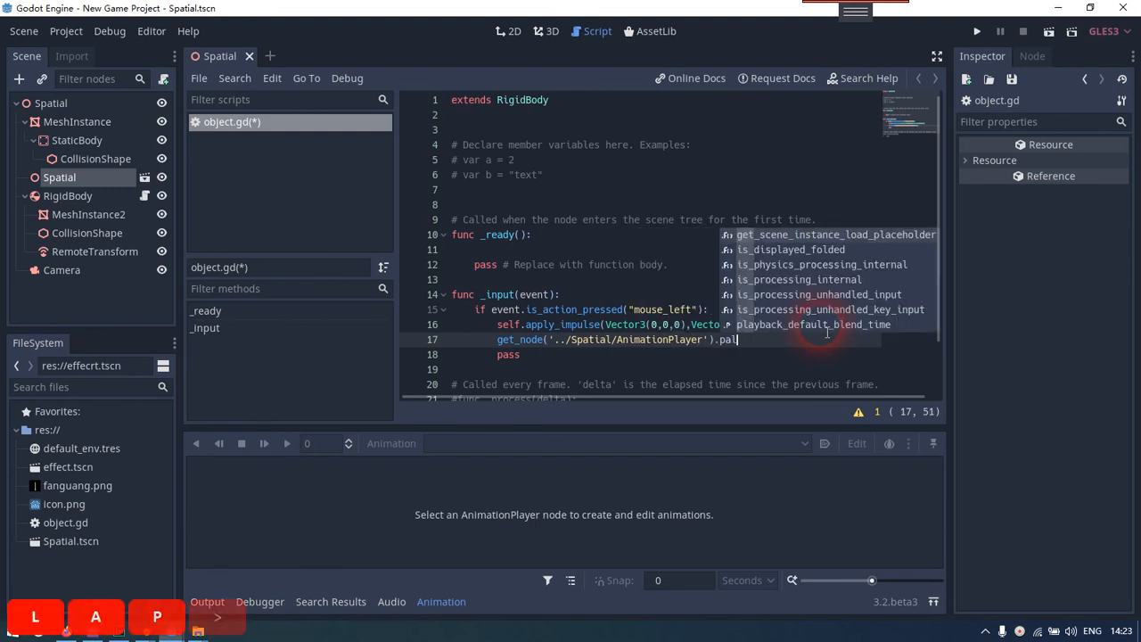
key(BackSpace)
key(BackSpace)
text(lay())
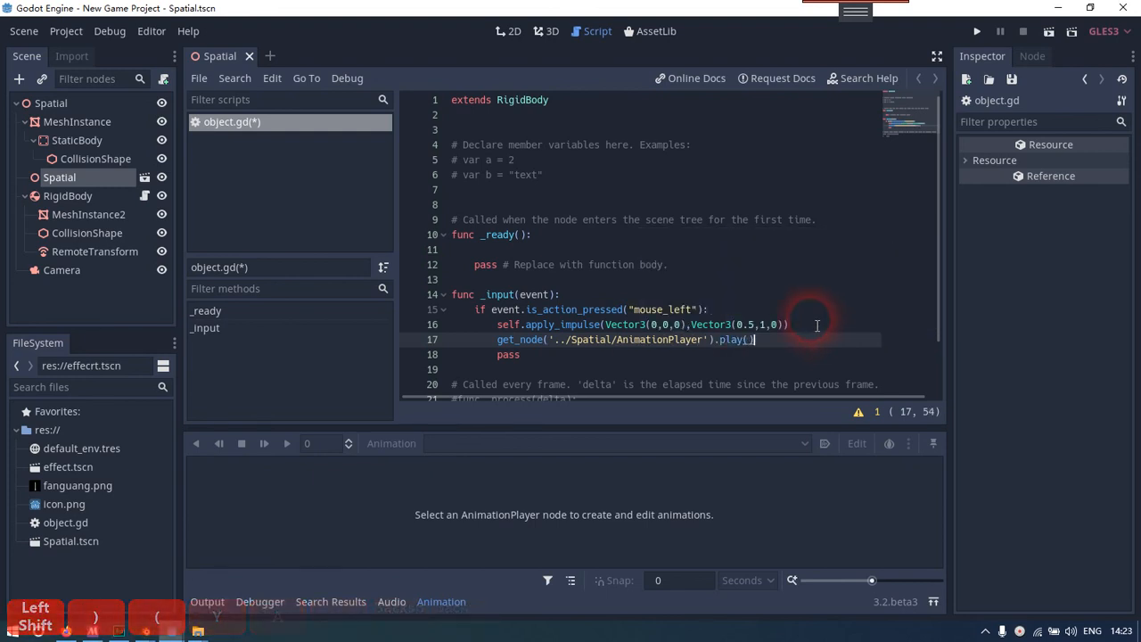
click(828, 310)
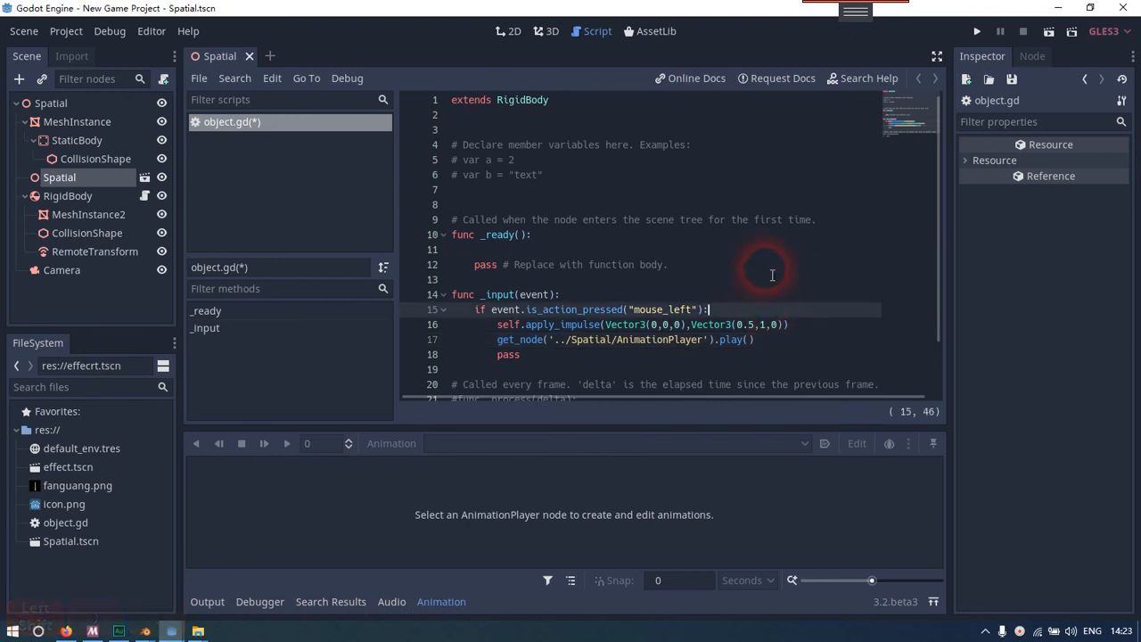
click(1048, 32)
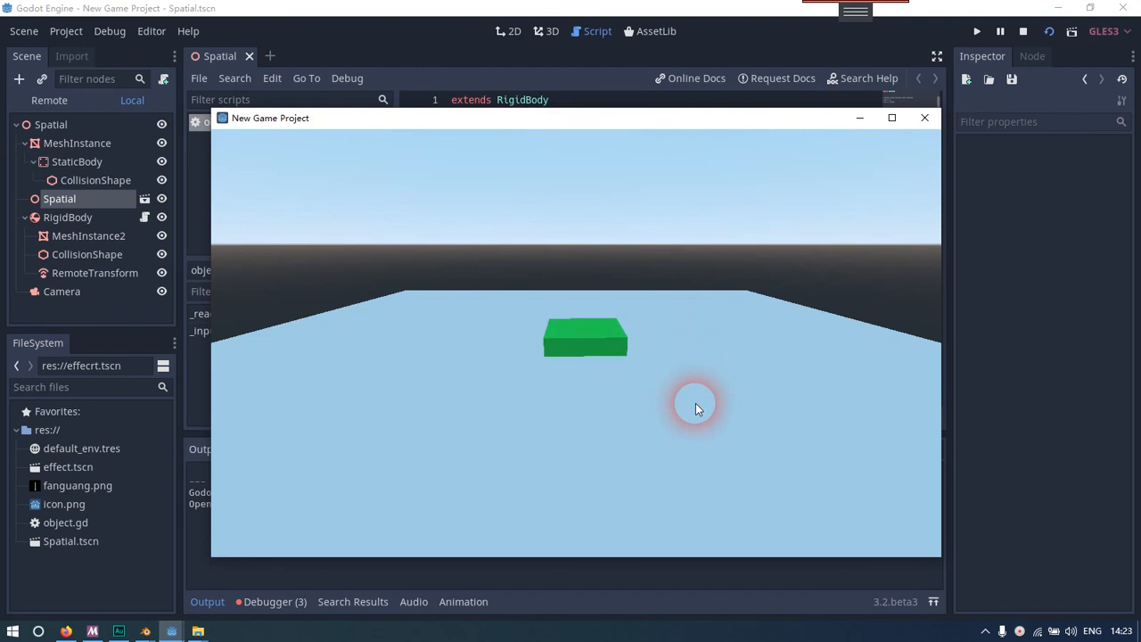
click(924, 117)
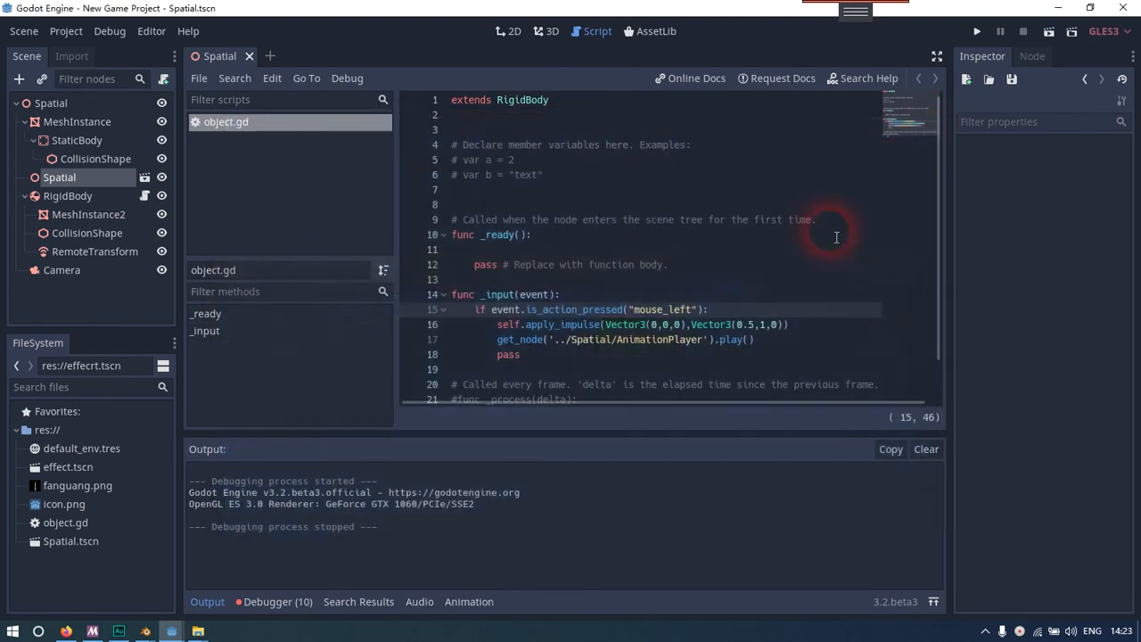
Start a quoted argument inside play() and check the animation name in the effect scene's AnimationPlayer
click(751, 339)
key(Left)
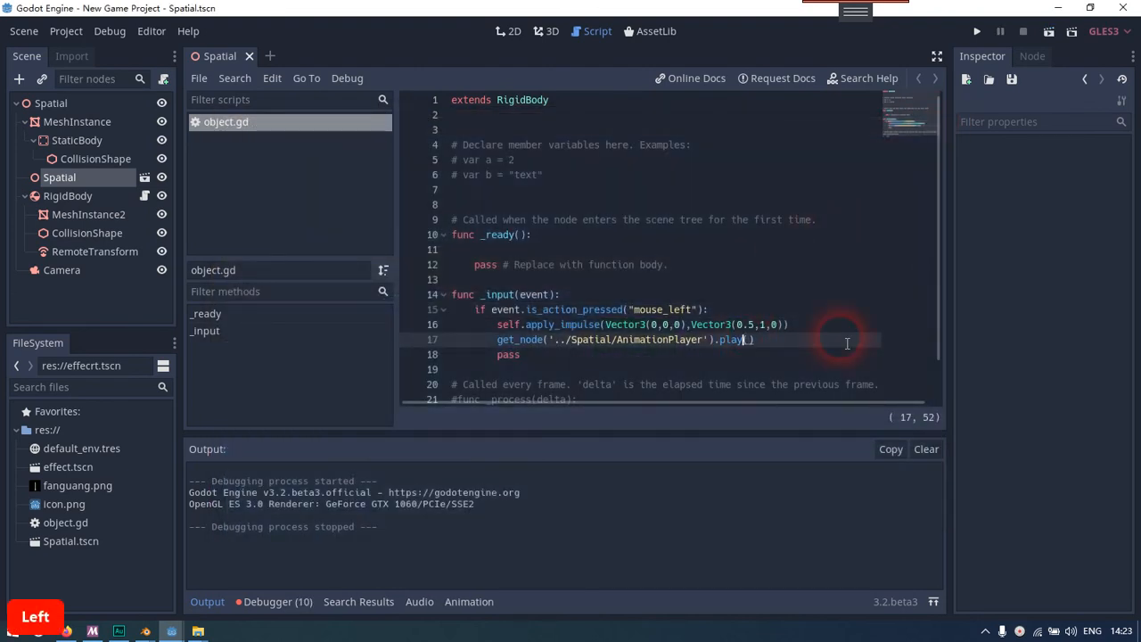
key(Right)
text(")
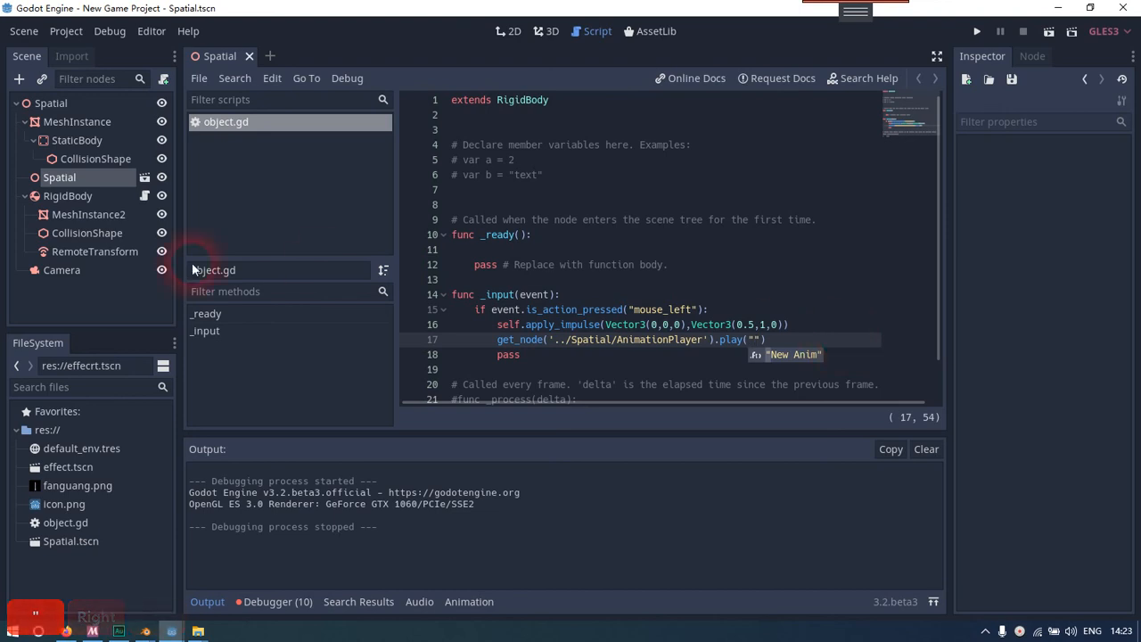
click(145, 176)
click(101, 140)
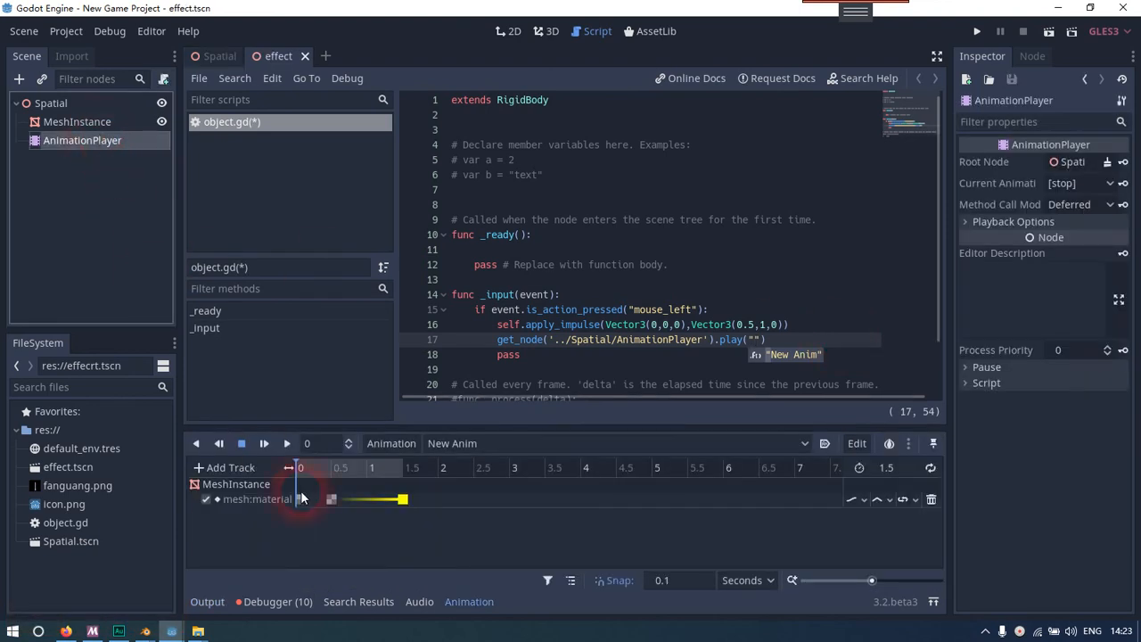
click(465, 446)
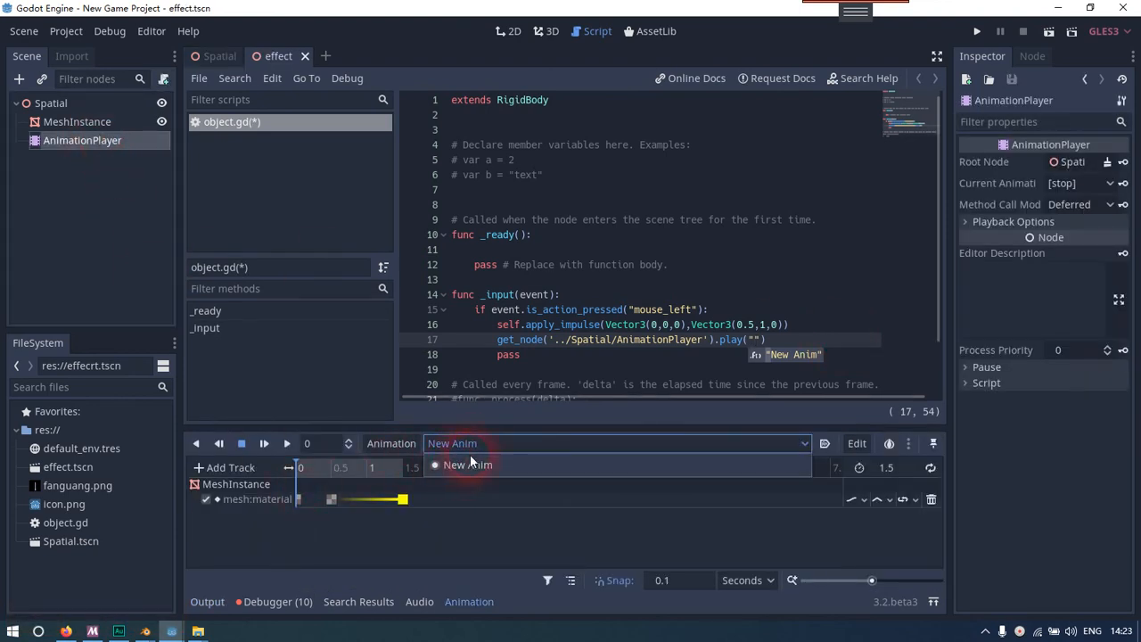
Complete the play() call on line 17 with "New Anim" as its argument
click(789, 357)
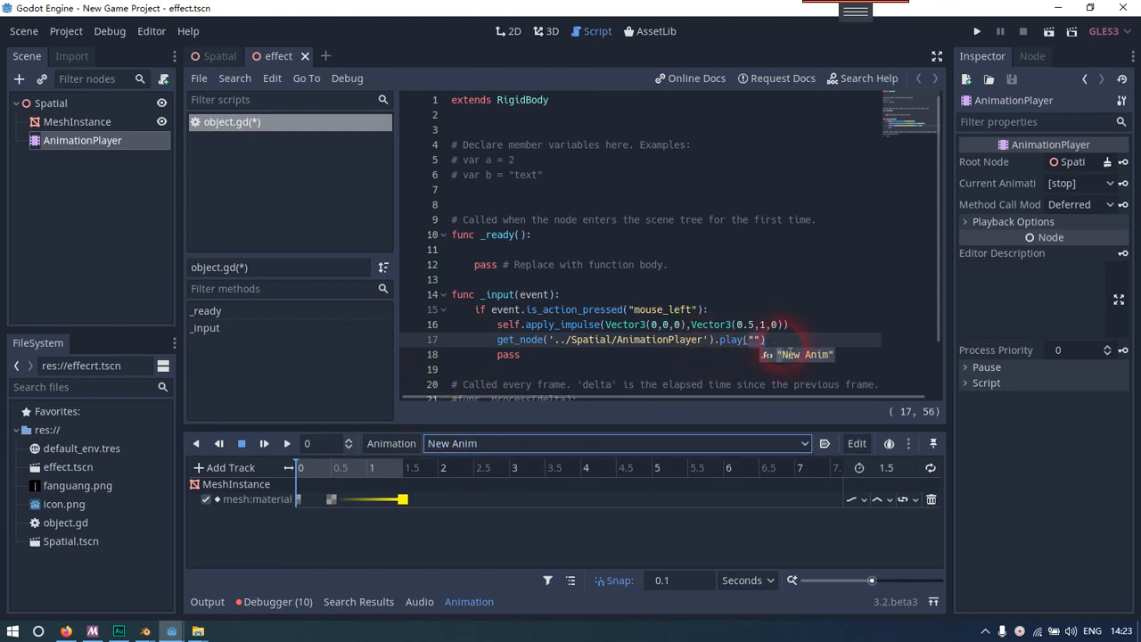
drag(789, 359, 794, 361)
click(793, 347)
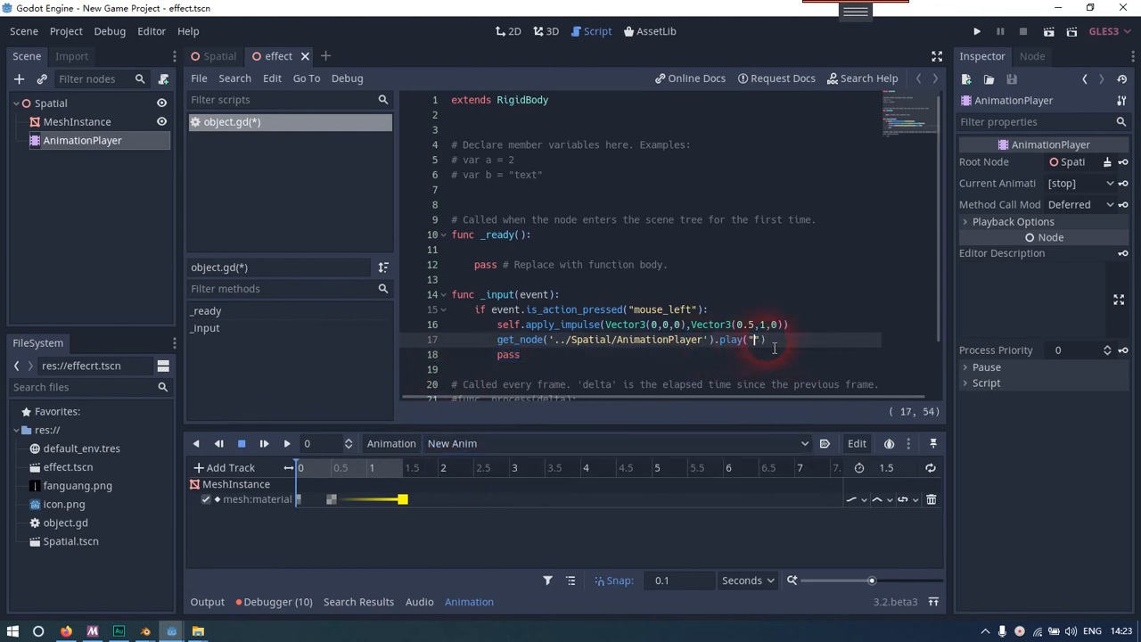
key(Right)
key(BackSpace)
key(BackSpace)
text(")
key(BackSpace)
key(BackSpace)
text((")
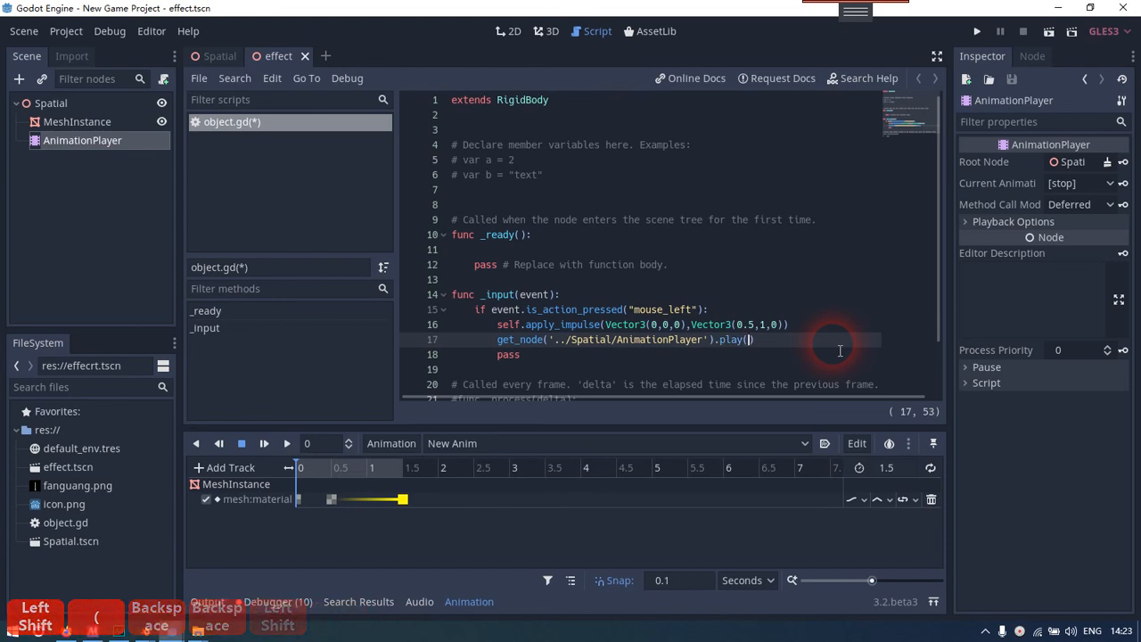
text(a)
key(BackSpace)
text(new)
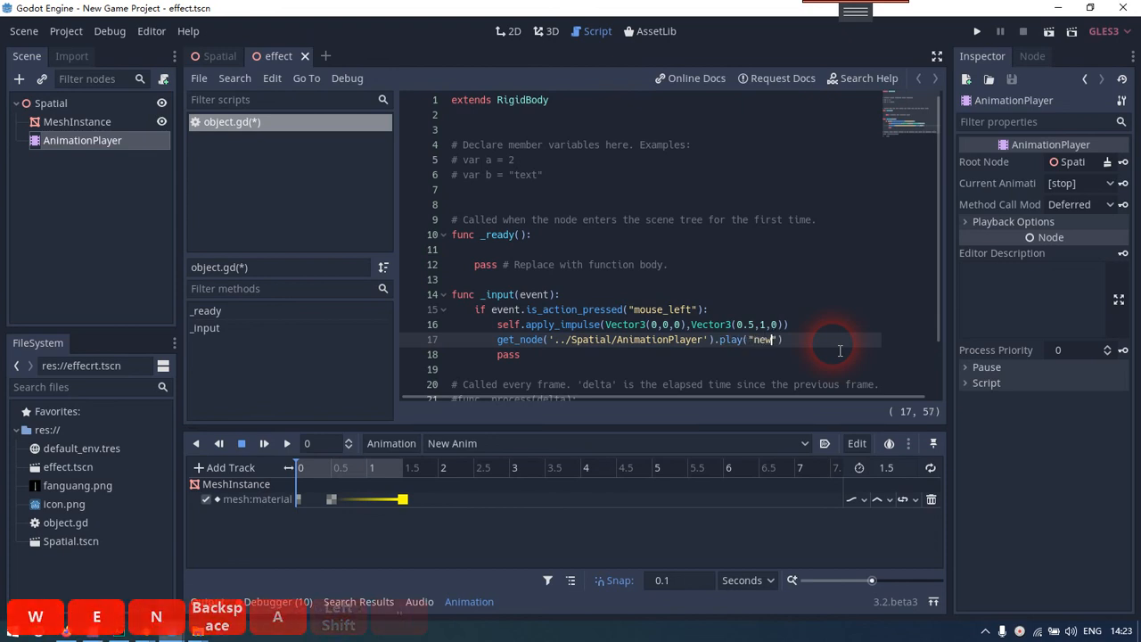
key(BackSpace)
key(BackSpace)
key(BackSpace)
text(New )
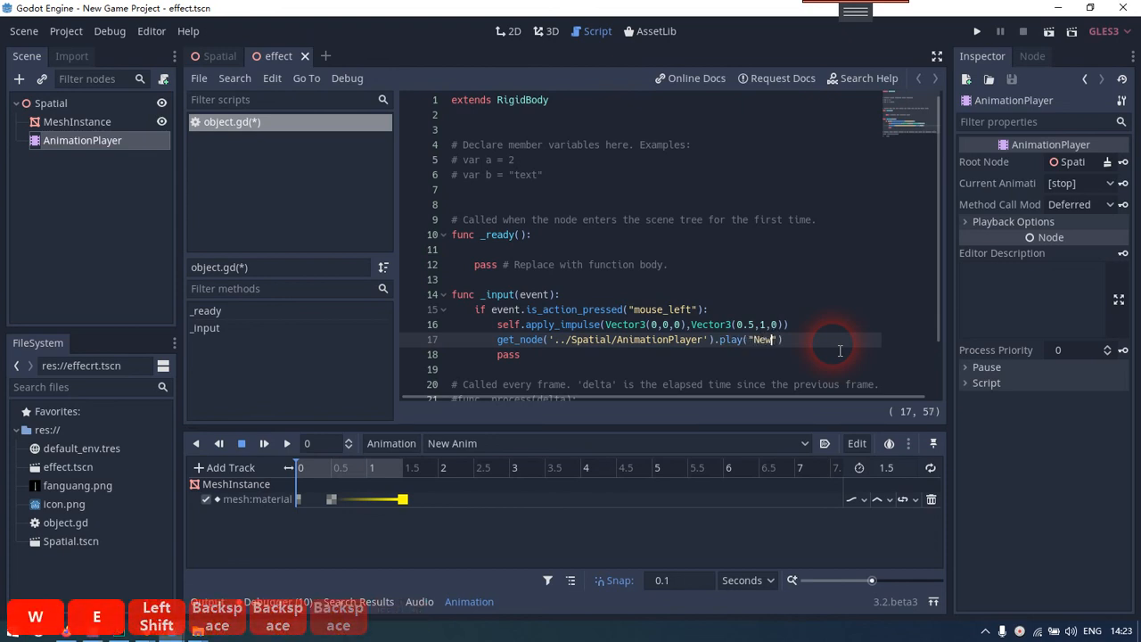
text(Anima)
key(BackSpace)
Close the effect scene, run the Spatial scene to test launching the slab with its beam, and close the game window
click(1048, 32)
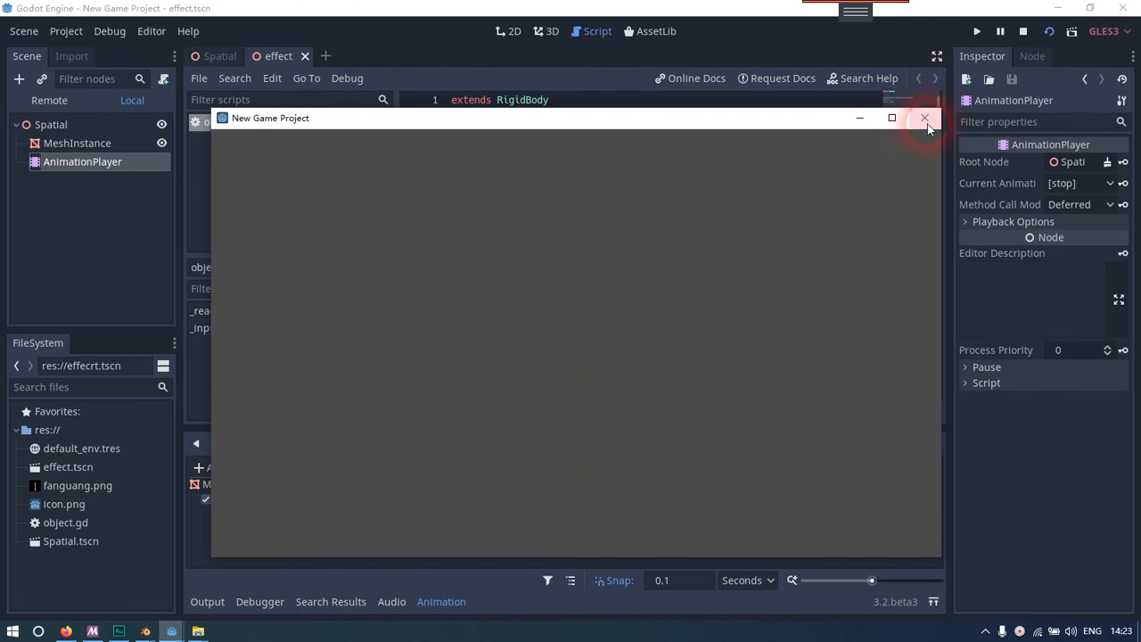
click(934, 120)
click(304, 55)
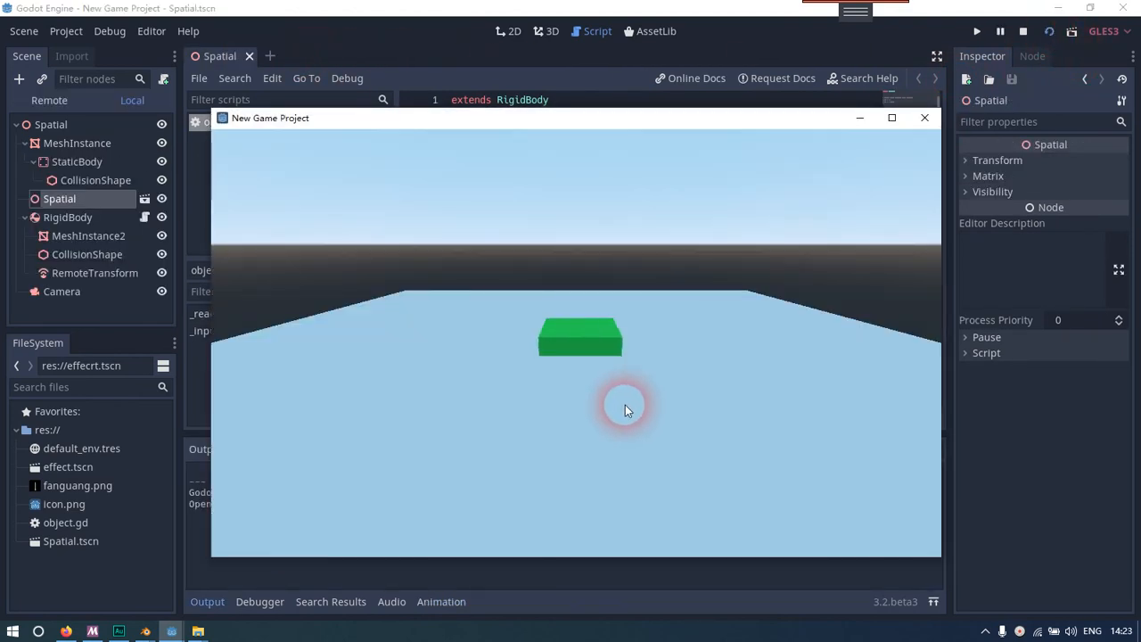
click(626, 409)
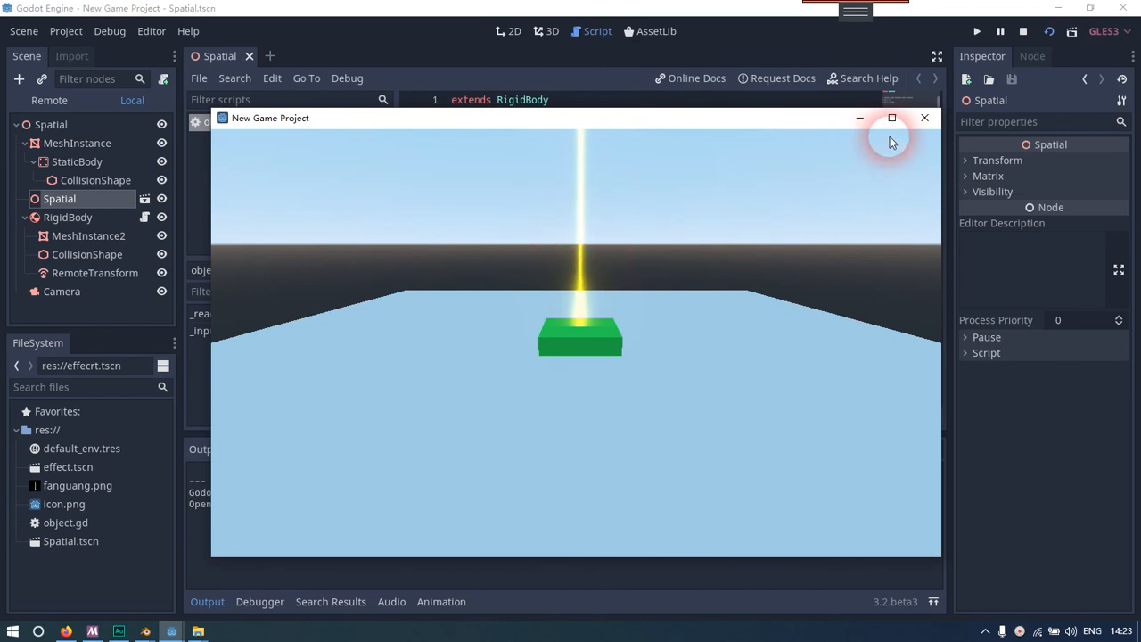
click(922, 120)
click(755, 220)
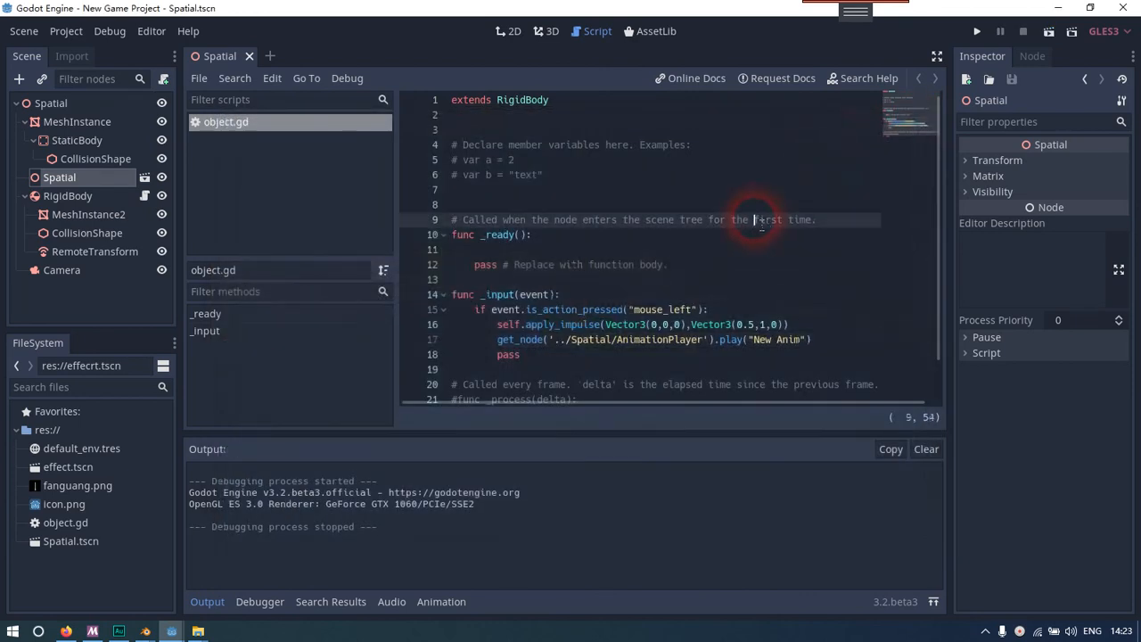
Examine the RigidBody and the instanced Spatial effect node in the 3D view
click(68, 195)
click(77, 182)
click(99, 197)
click(92, 177)
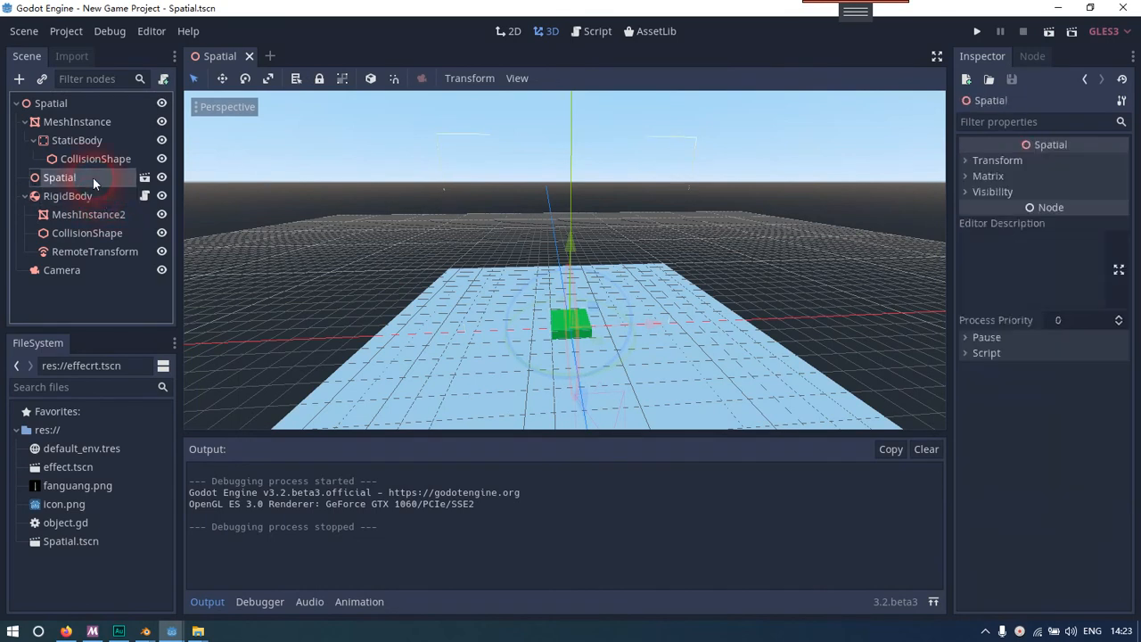
click(120, 197)
click(111, 180)
right_drag(445, 258, 415, 260)
key(d)
key(s)
key(a)
In the RigidBody's script, change the second apply_impulse vector to Vector3(1,5,0)
click(102, 201)
click(144, 196)
click(692, 309)
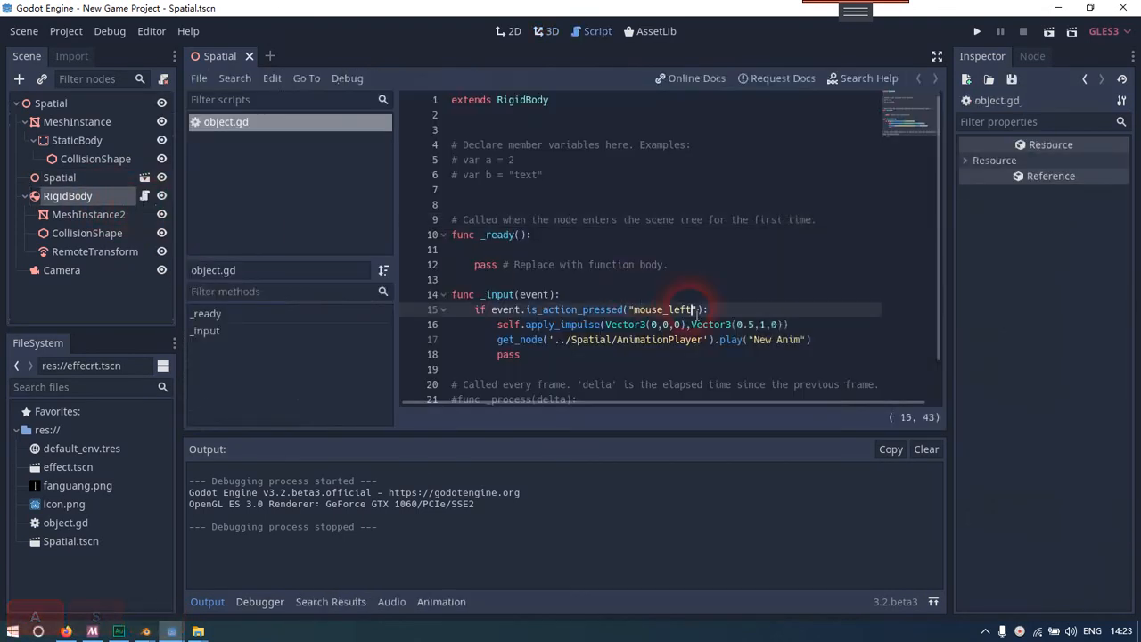
click(796, 338)
click(760, 326)
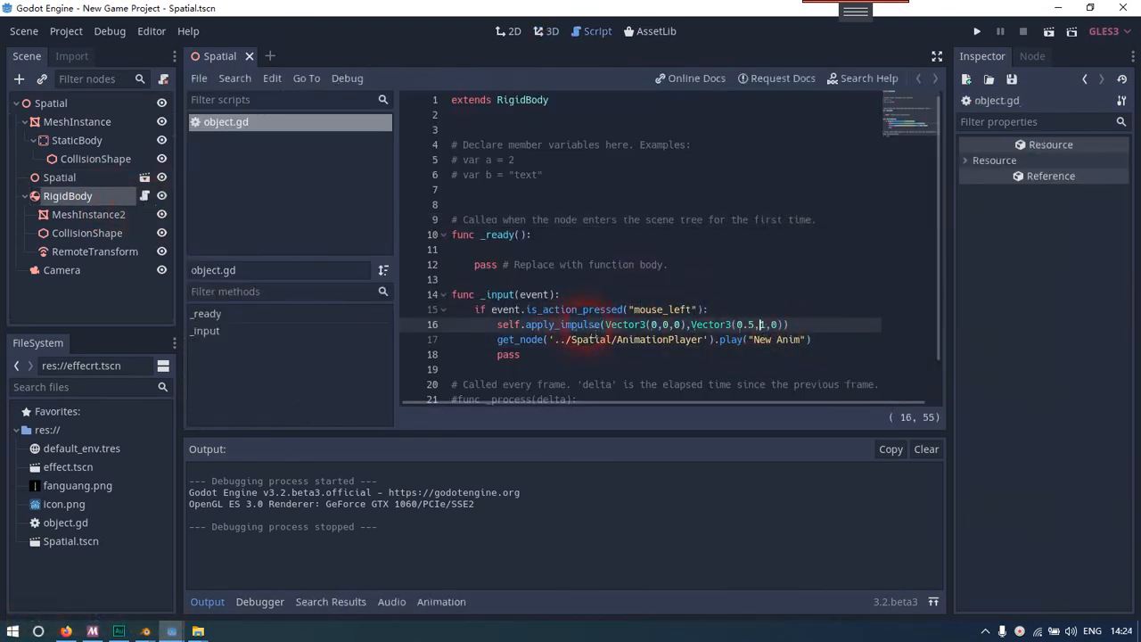
click(734, 325)
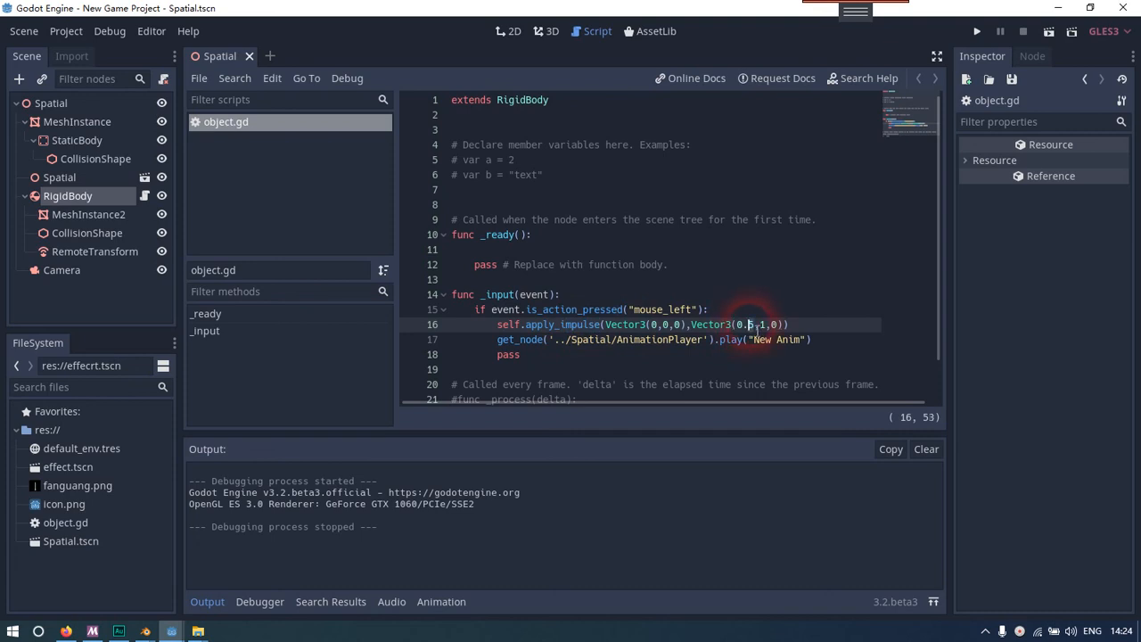
key(Left)
key(BackSpace)
key(BackSpace)
key(BackSpace)
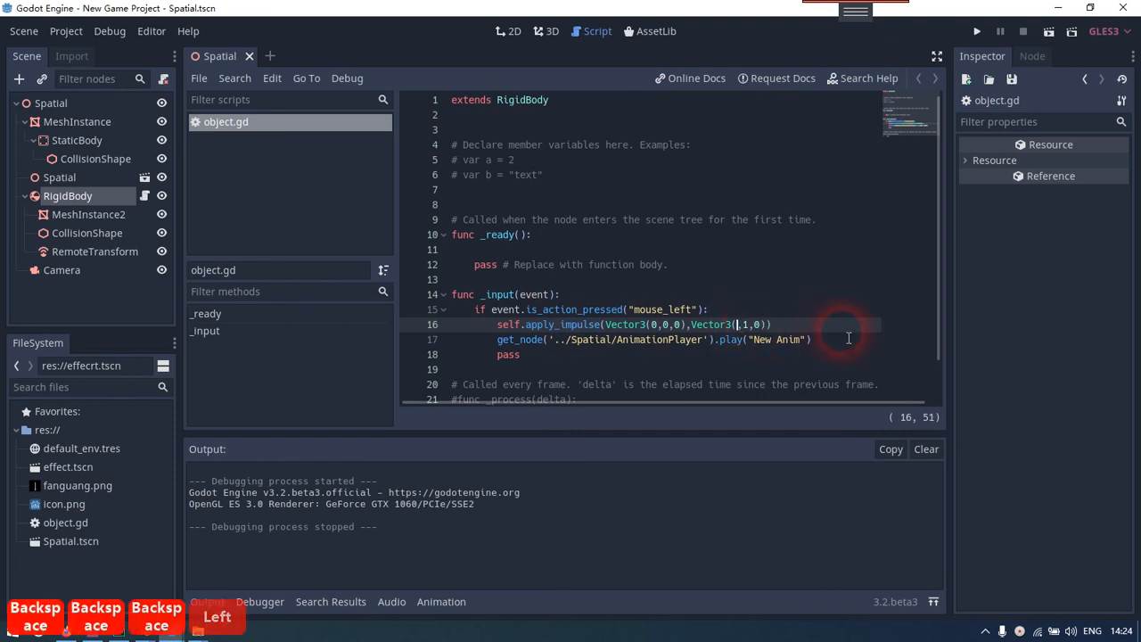
text(1)
key(Right)
key(Right)
key(BackSpace)
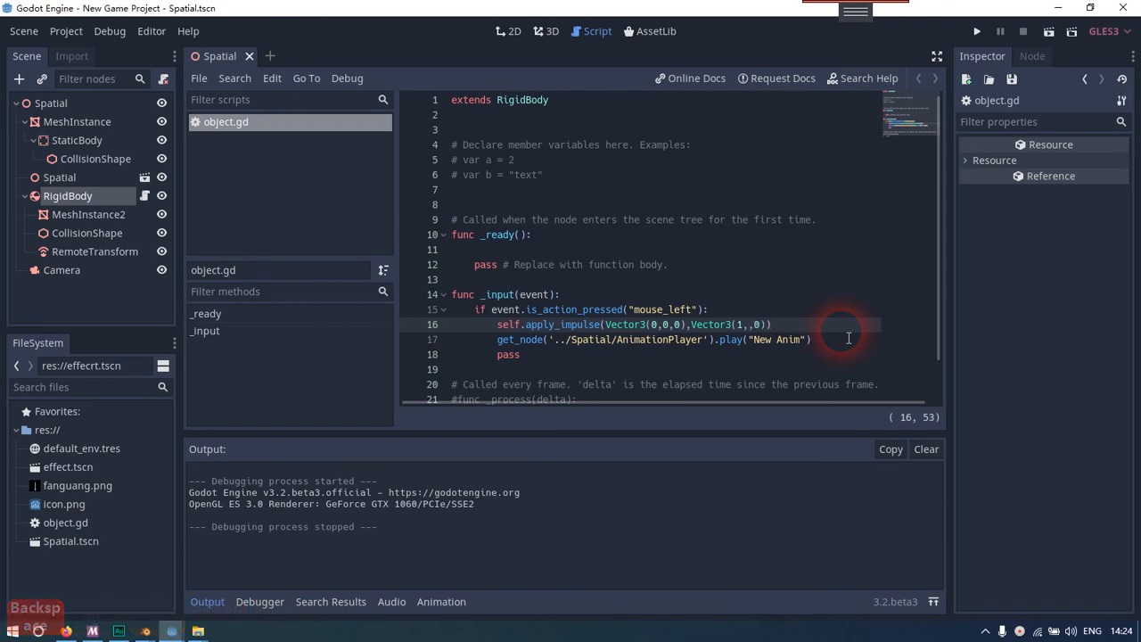
text(5)
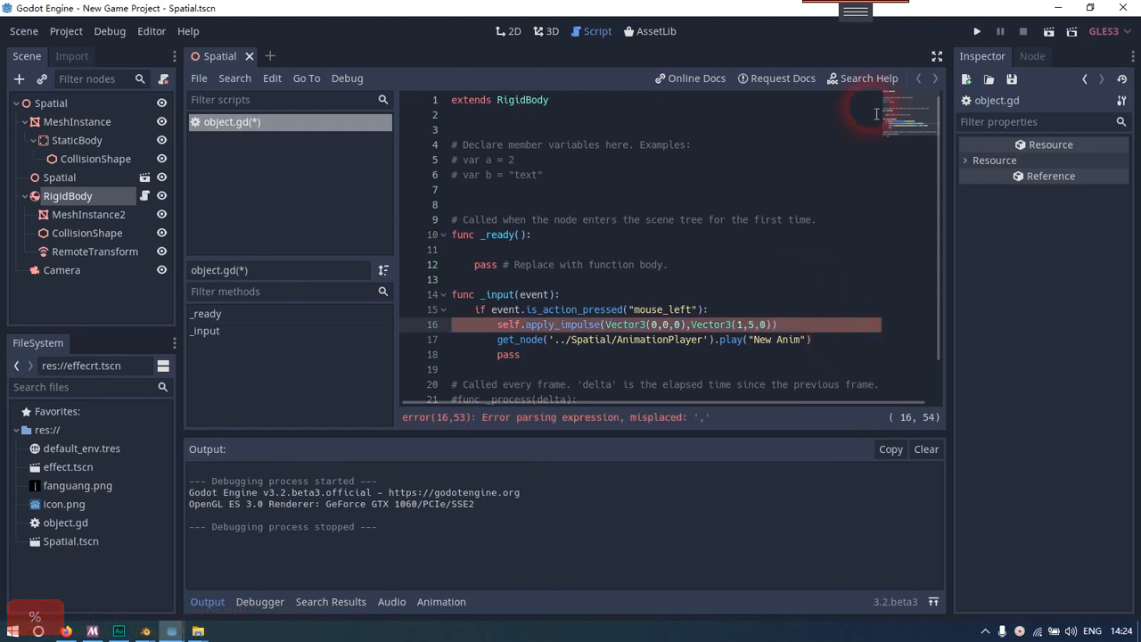
Run the scene to test the slab's launch and beam with the new impulse, then stop it
click(1048, 31)
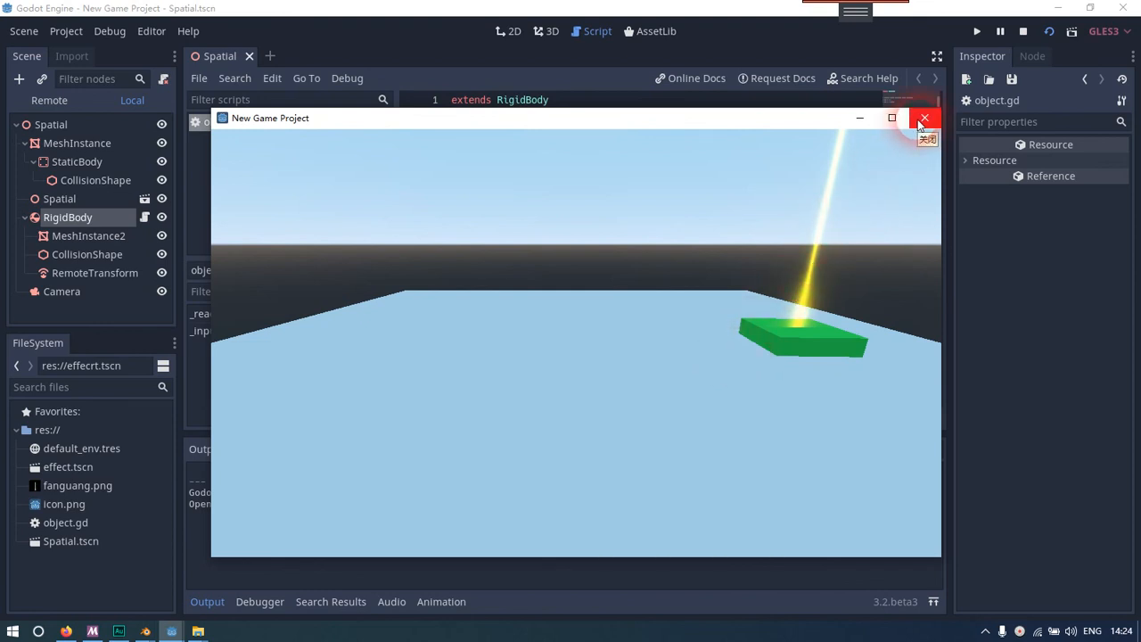
click(1023, 31)
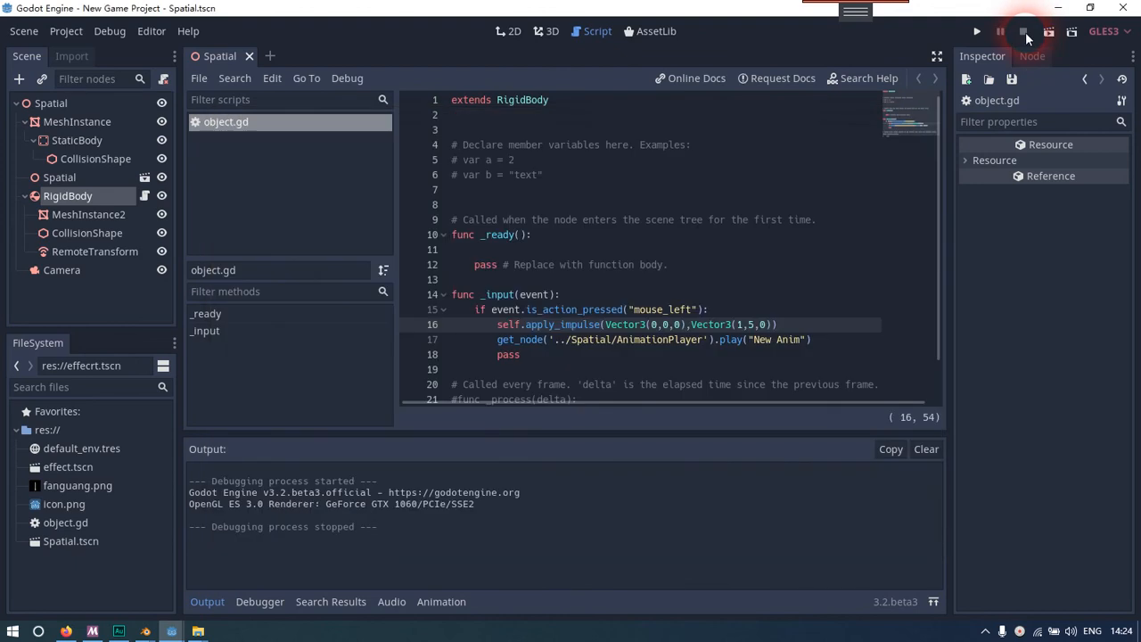
right_click(1017, 631)
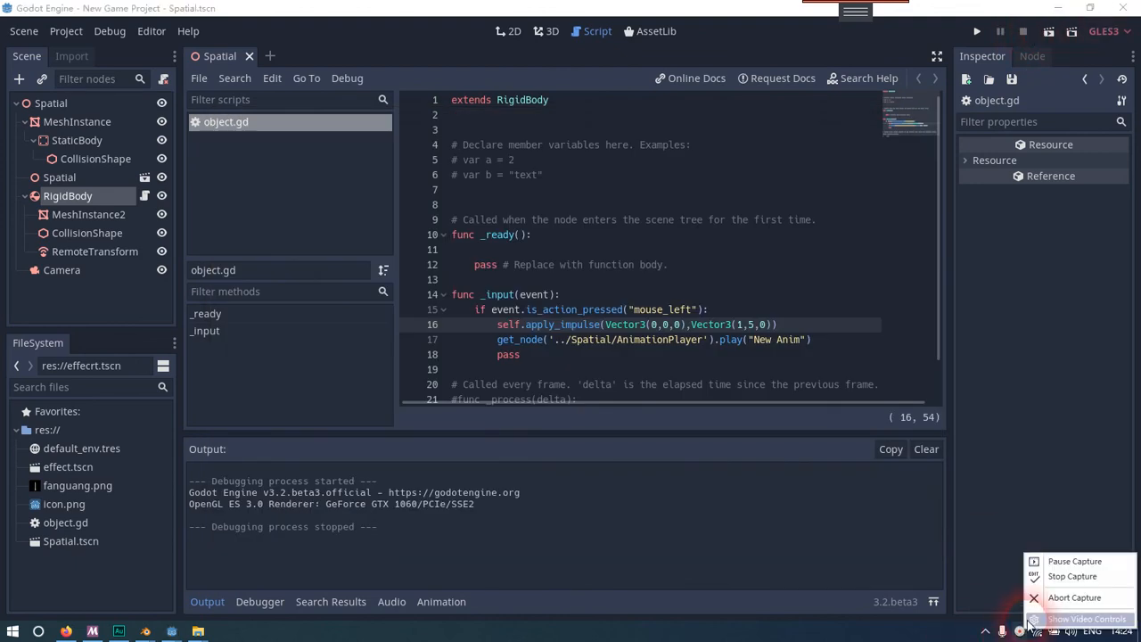